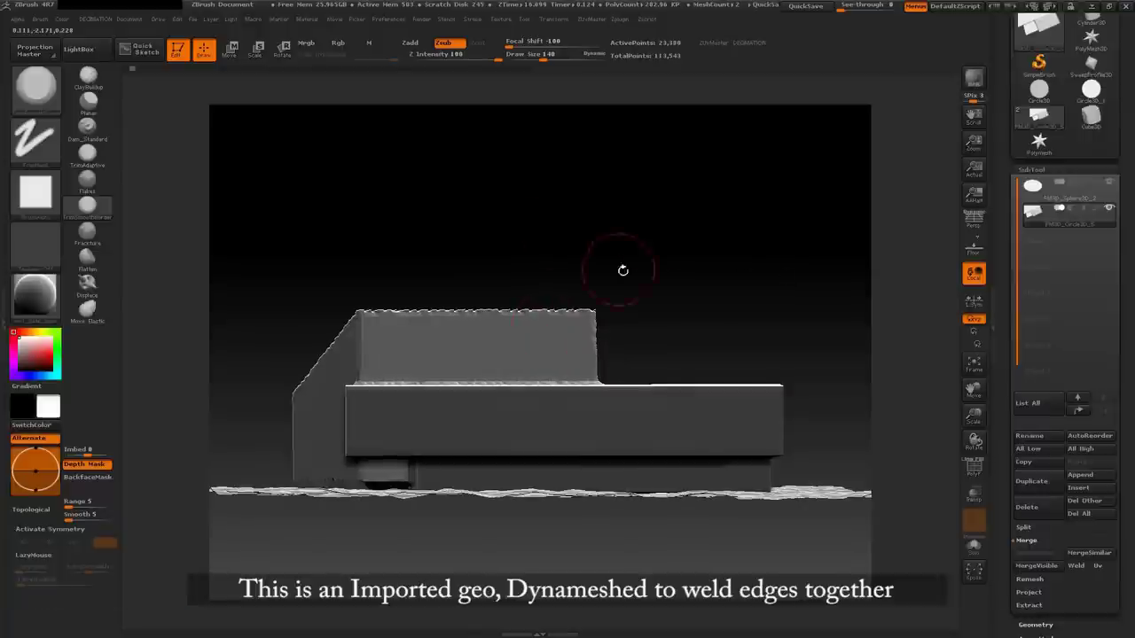
# Orbit the Dynameshed block to view it resting on its noisy ground disc
pyautogui.moveTo(621, 266); pyautogui.dragTo(642, 275)
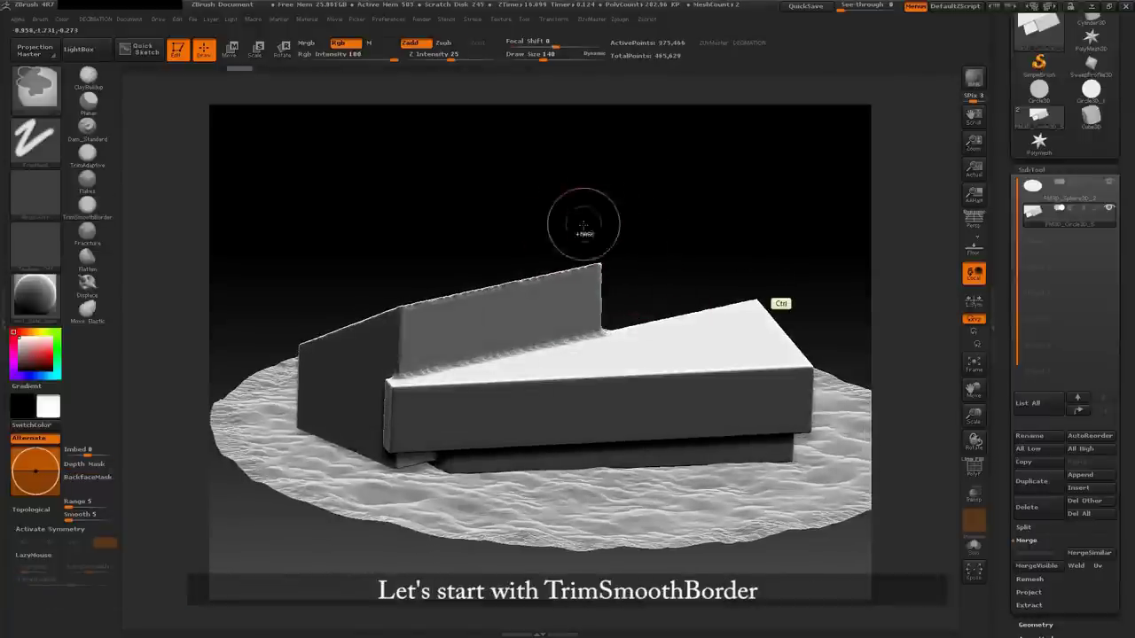
# Select TrimSmoothBorder and carve square, faceted breaks into the slab's front corner
pyautogui.click(95, 211)
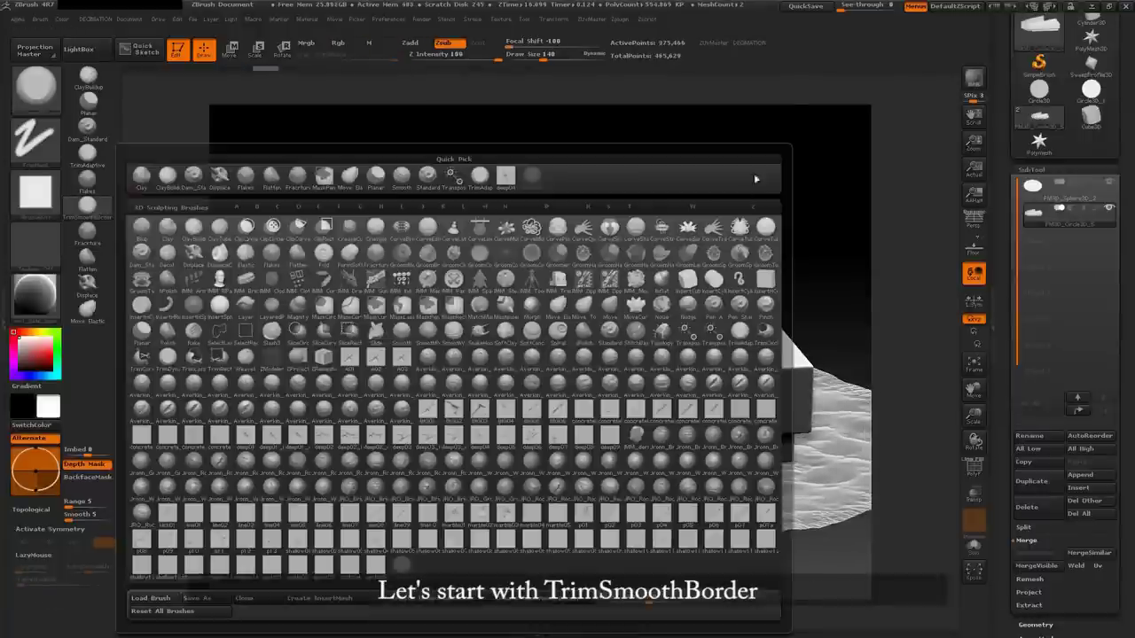
pyautogui.press('space')
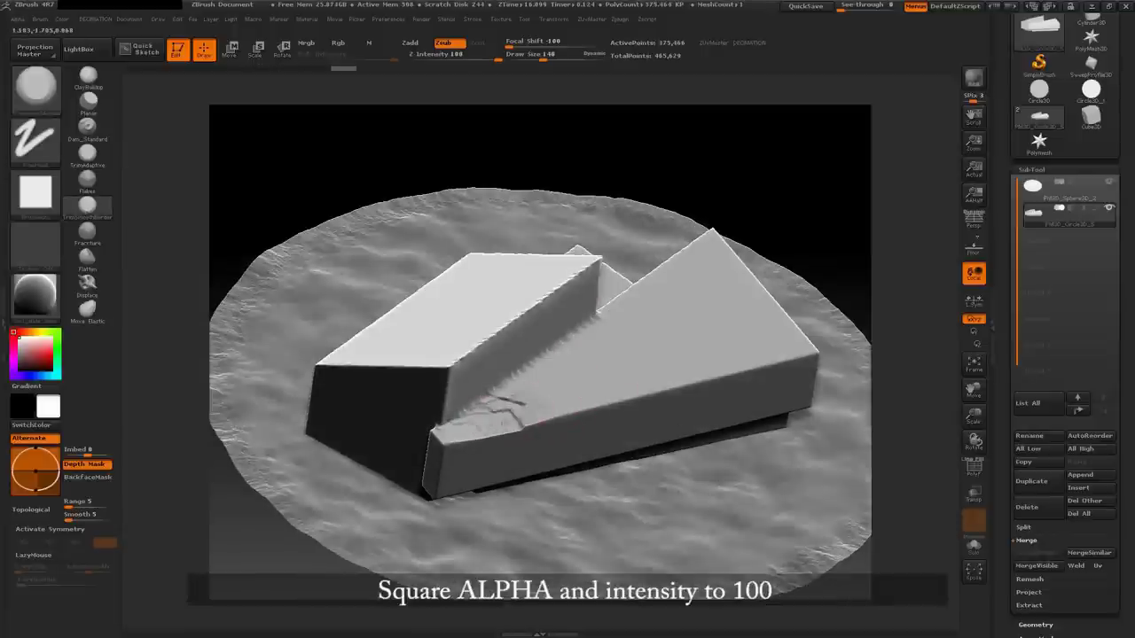
pyautogui.moveTo(436, 435)
pyautogui.mouseDown()
pyautogui.moveTo(461, 427)
pyautogui.moveTo(443, 459)
pyautogui.moveTo(452, 470)
pyautogui.moveTo(496, 422)
pyautogui.mouseUp()
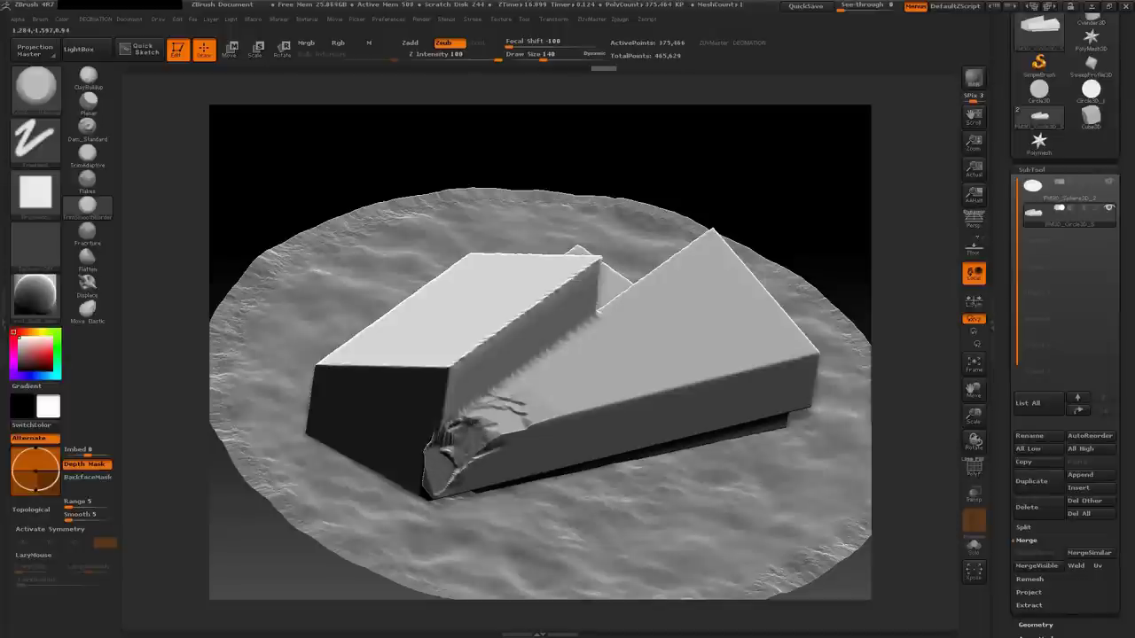
pyautogui.moveTo(426, 488)
pyautogui.mouseDown()
pyautogui.moveTo(492, 416)
pyautogui.moveTo(554, 391)
pyautogui.mouseUp()
# Extend the broken grooves across the slab's top face and chip its right corner
pyautogui.moveTo(510, 422); pyautogui.dragTo(629, 383)
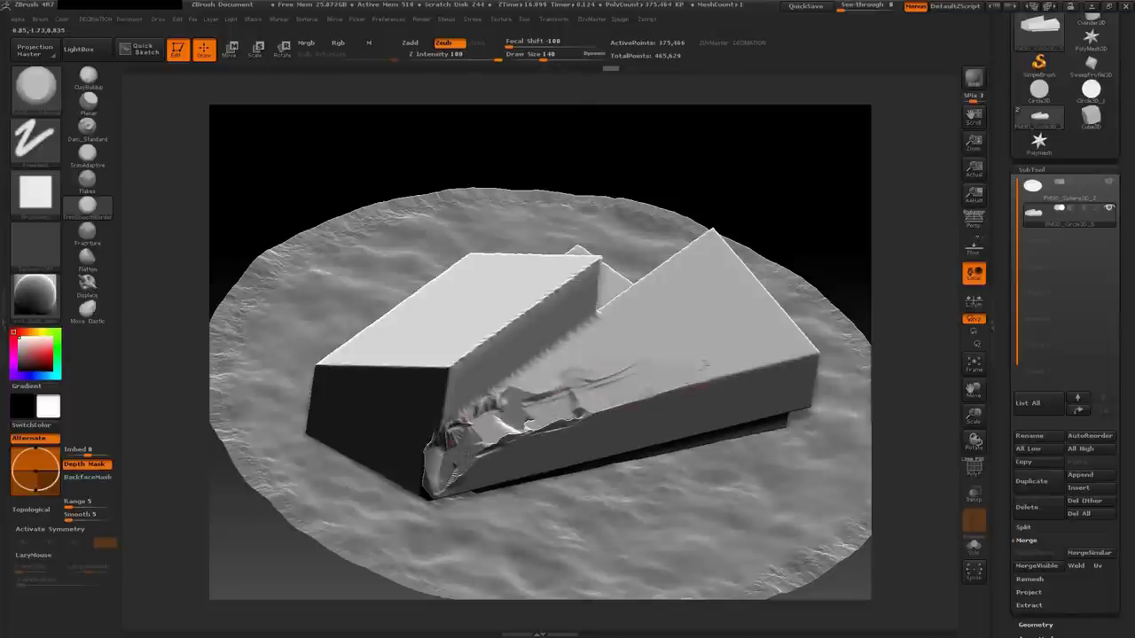
pyautogui.moveTo(807, 355)
pyautogui.mouseDown()
pyautogui.moveTo(745, 299)
pyautogui.moveTo(714, 349)
pyautogui.mouseUp()
pyautogui.moveTo(646, 362)
pyautogui.mouseDown()
pyautogui.moveTo(762, 319)
pyautogui.moveTo(639, 390)
pyautogui.moveTo(798, 355)
pyautogui.moveTo(754, 293)
pyautogui.moveTo(692, 275)
pyautogui.mouseUp()
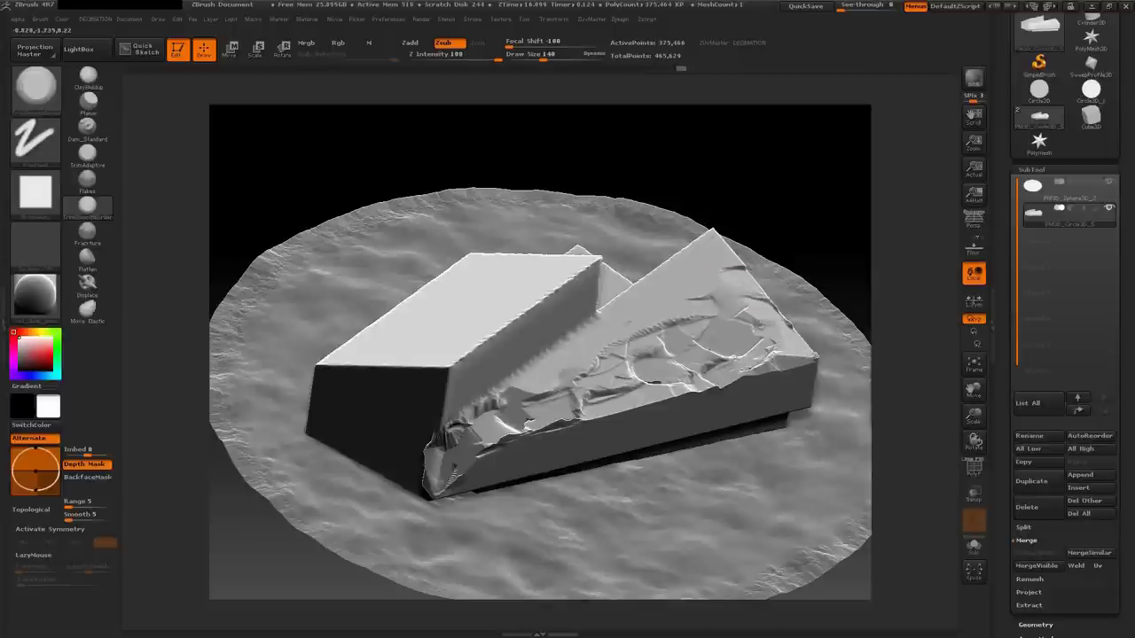
pyautogui.keyDown('alt'); pyautogui.moveTo(598, 325); pyautogui.dragTo(655, 311); pyautogui.keyUp('alt')
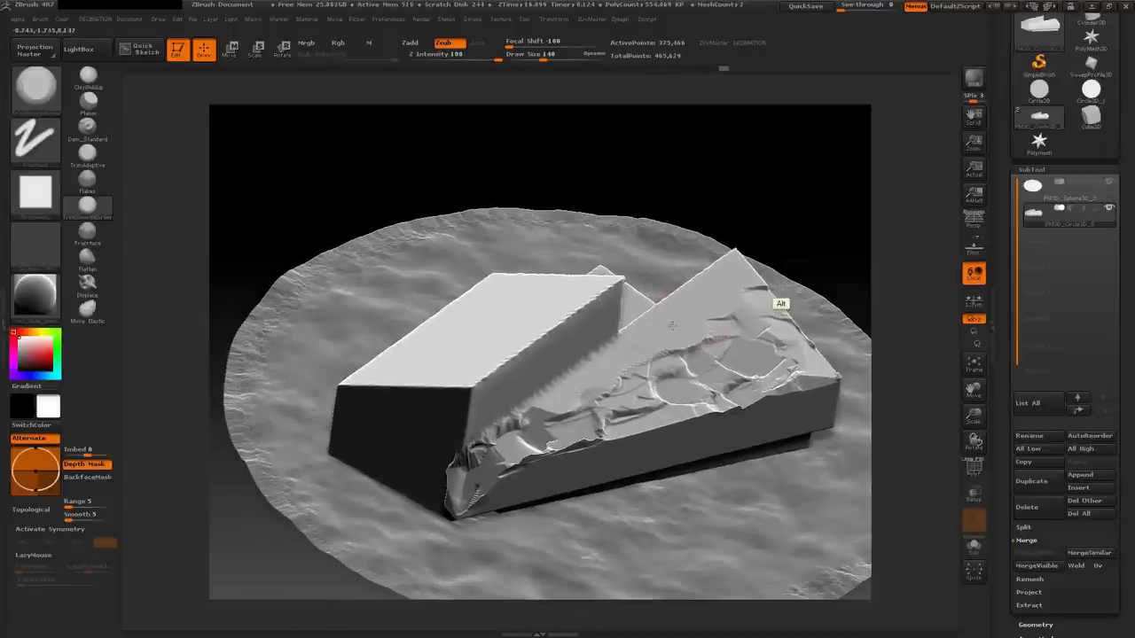
# With ClayBuildup, add ridged clay on the slab's top face and dig a hollow lower down
pyautogui.click(87, 76)
pyautogui.moveTo(683, 315); pyautogui.dragTo(620, 346)
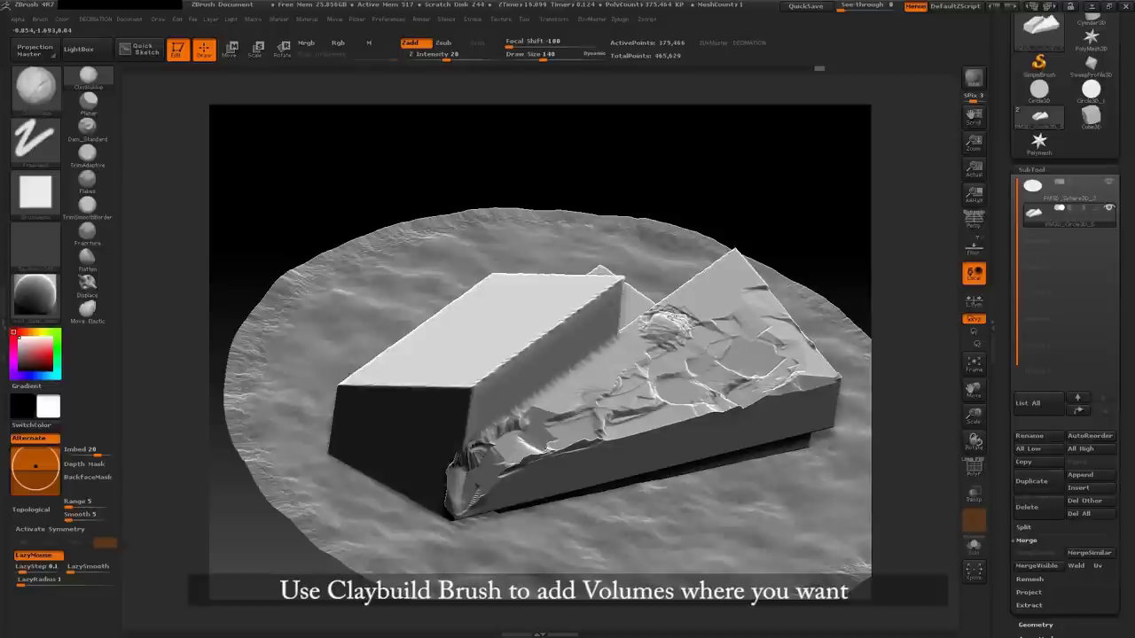
pyautogui.moveTo(700, 315)
pyautogui.mouseDown()
pyautogui.moveTo(754, 283)
pyautogui.moveTo(736, 266)
pyautogui.mouseUp()
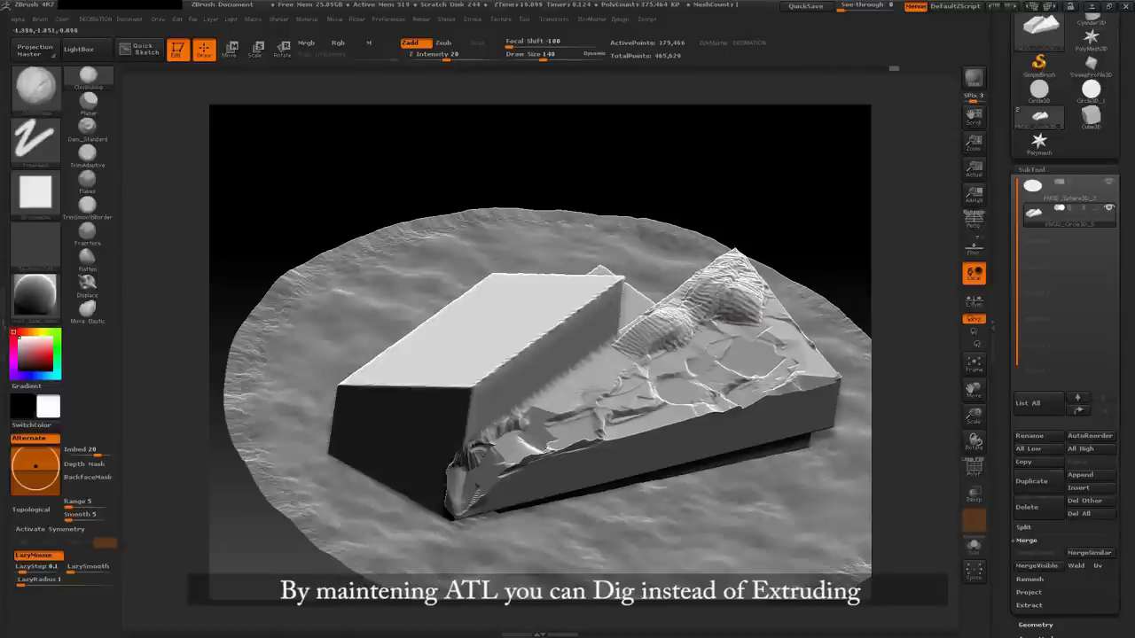
pyautogui.moveTo(661, 340)
pyautogui.keyDown('alt'); pyautogui.mouseDown()
pyautogui.moveTo(634, 373)
pyautogui.moveTo(643, 360)
pyautogui.mouseUp(); pyautogui.keyUp('alt')
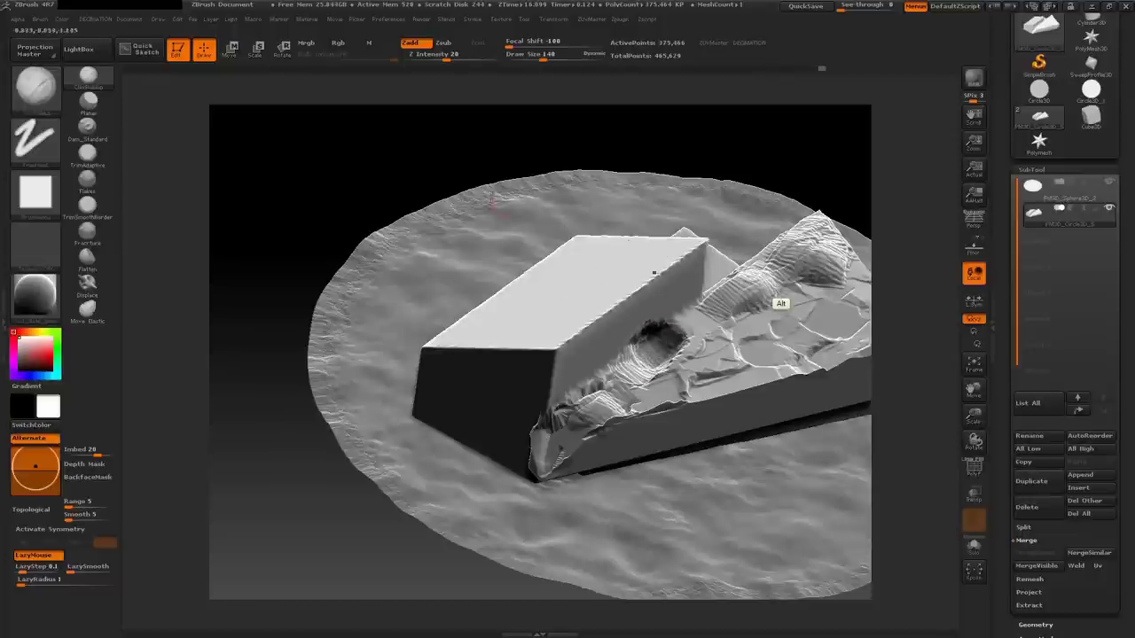
pyautogui.moveTo(131, 206); pyautogui.dragTo(151, 162)
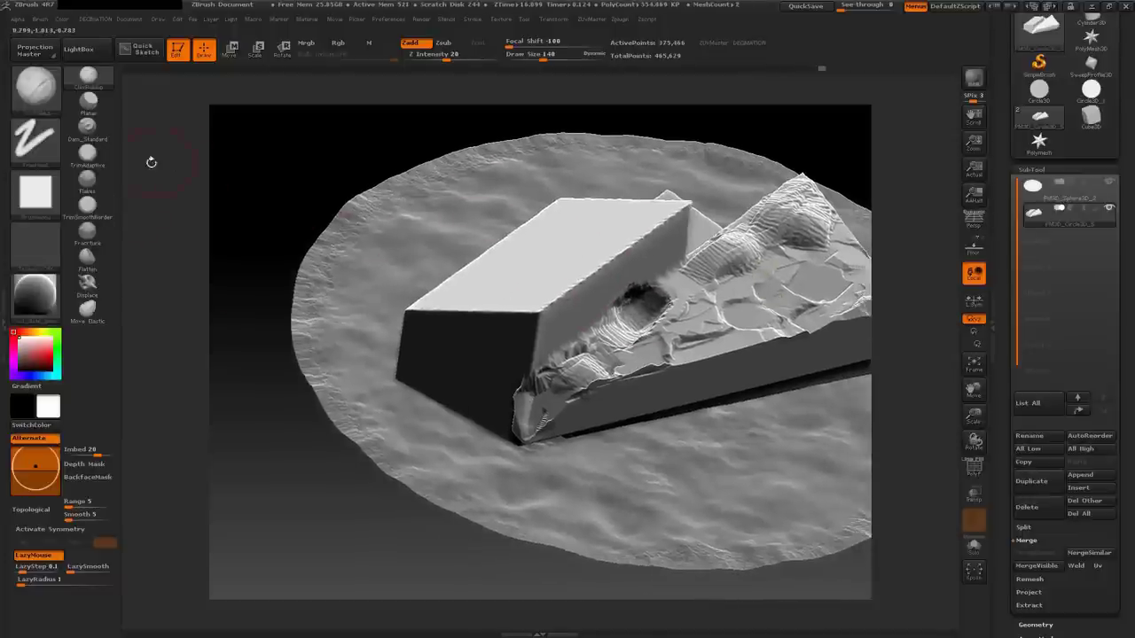
# Reduce the brush Draw Size from 140 to 82 and reframe the model
pyautogui.rightClick(628, 321)
pyautogui.moveTo(627, 321)
pyautogui.mouseDown()
pyautogui.moveTo(590, 324)
pyautogui.moveTo(598, 315)
pyautogui.mouseUp()
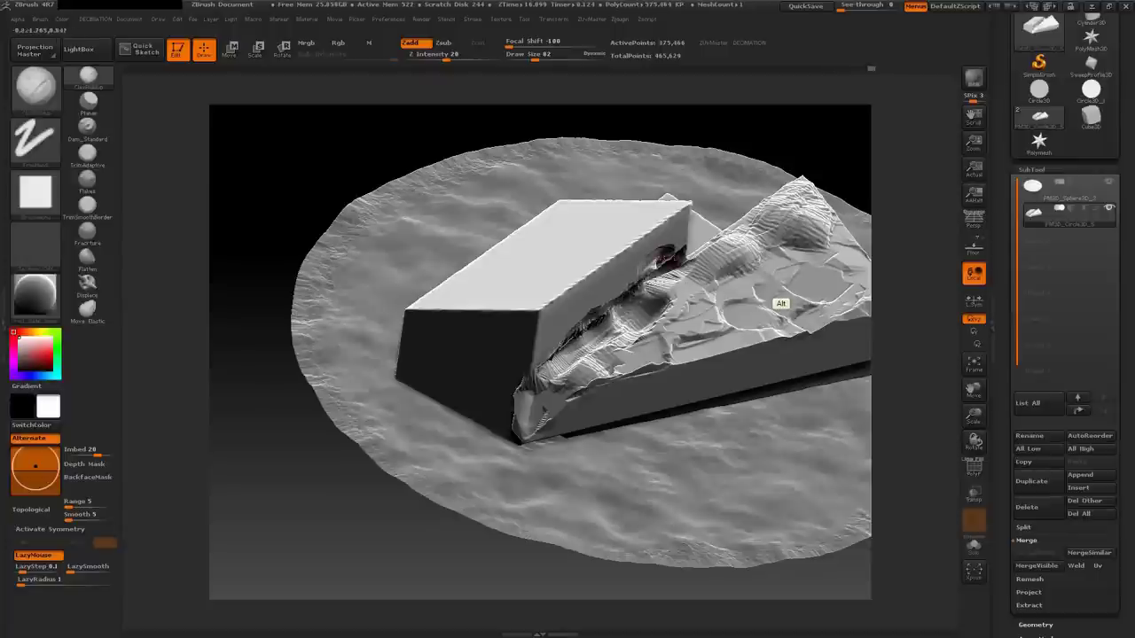
pyautogui.keyDown('alt'); pyautogui.moveTo(665, 306); pyautogui.dragTo(645, 336); pyautogui.keyUp('alt')
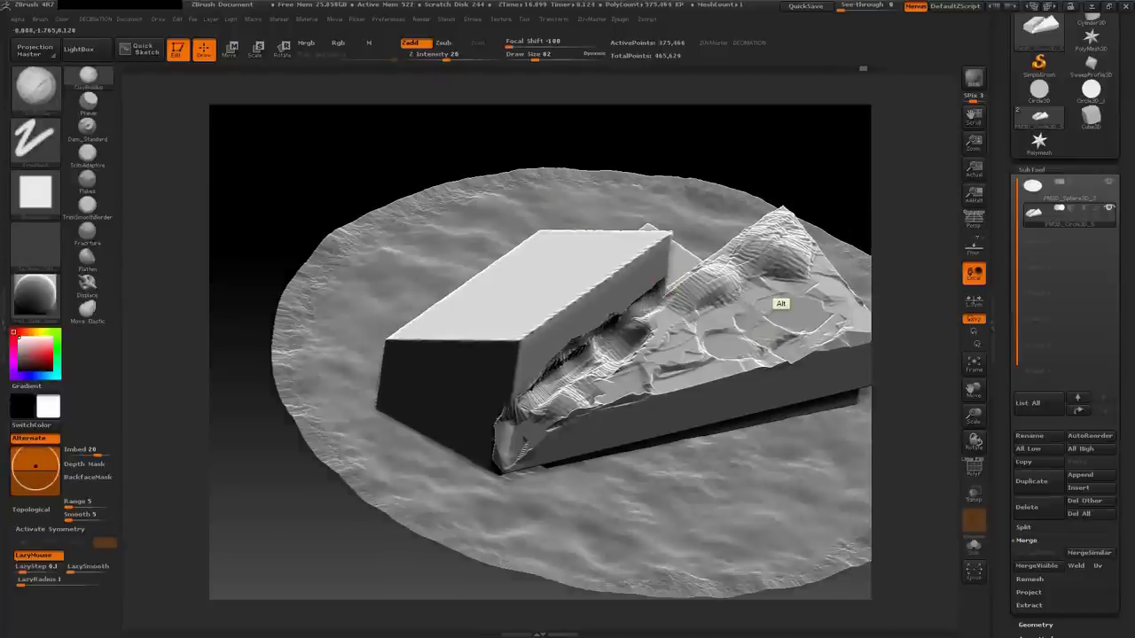
pyautogui.moveTo(781, 304); pyautogui.dragTo(55, 211)
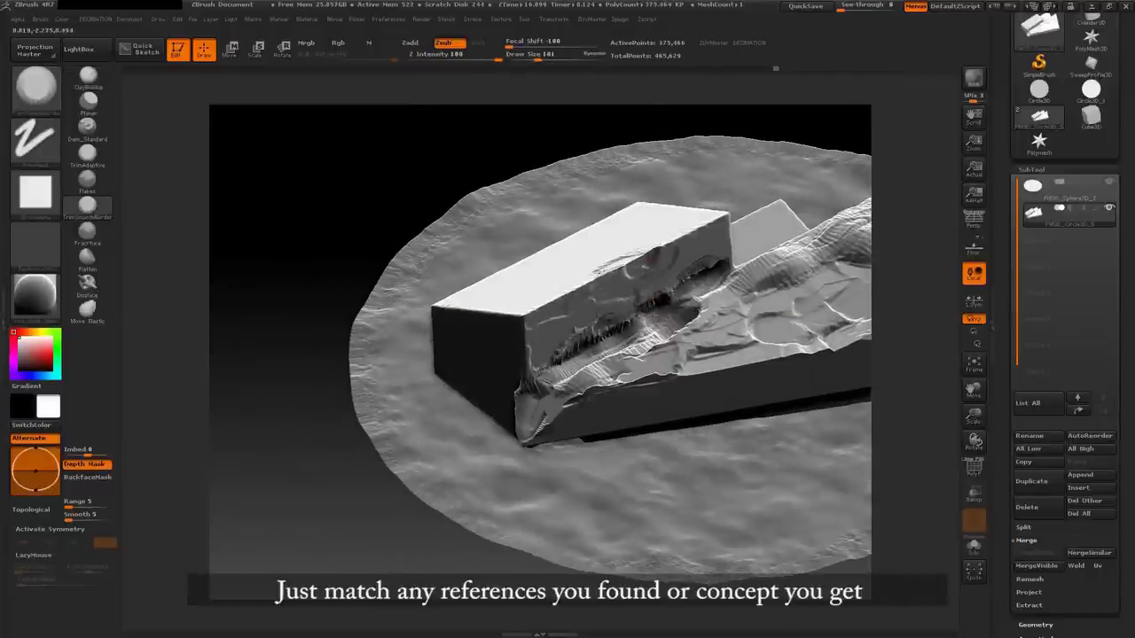
# Carve detail into the box's side face and a groove along its top edge
pyautogui.moveTo(576, 288); pyautogui.dragTo(528, 316)
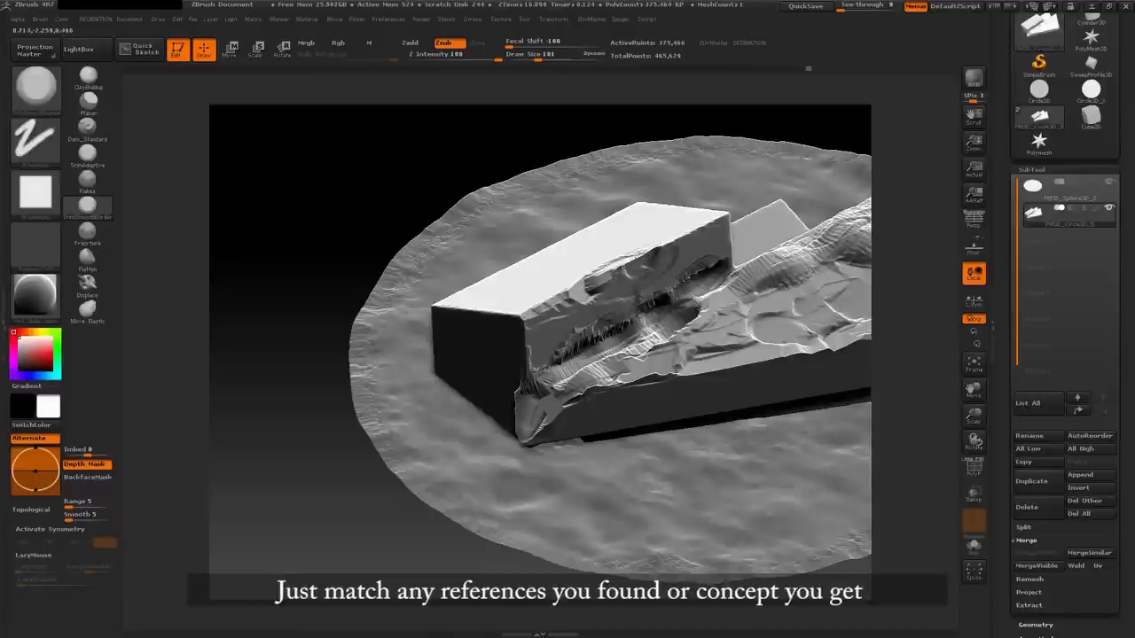
pyautogui.moveTo(672, 247); pyautogui.dragTo(632, 265)
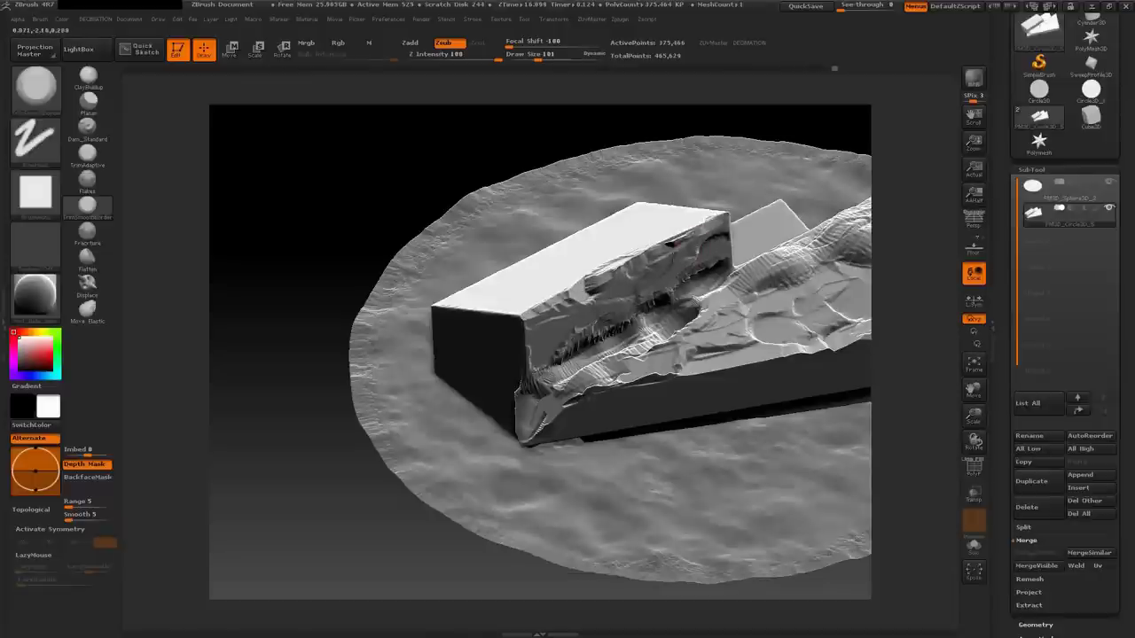
pyautogui.moveTo(548, 362)
pyautogui.mouseDown()
pyautogui.moveTo(599, 313)
pyautogui.moveTo(559, 404)
pyautogui.mouseUp()
pyautogui.moveTo(648, 363); pyautogui.dragTo(582, 342)
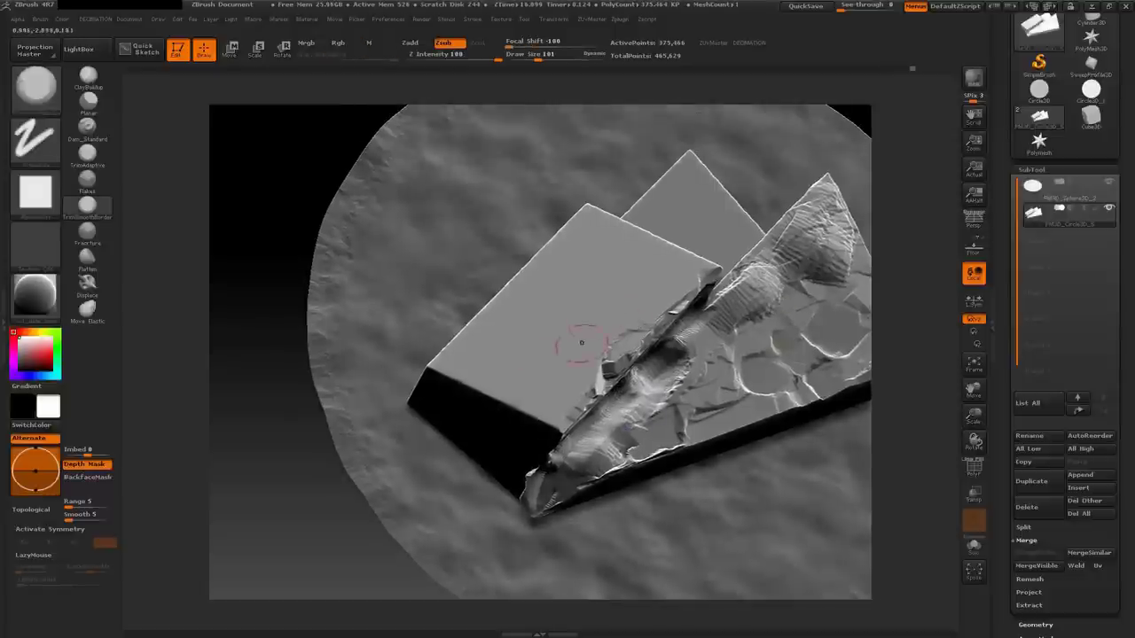
pyautogui.moveTo(512, 324)
pyautogui.mouseDown(button='right')
pyautogui.moveTo(588, 319)
pyautogui.moveTo(550, 287)
pyautogui.moveTo(560, 343)
pyautogui.mouseUp(button='right')
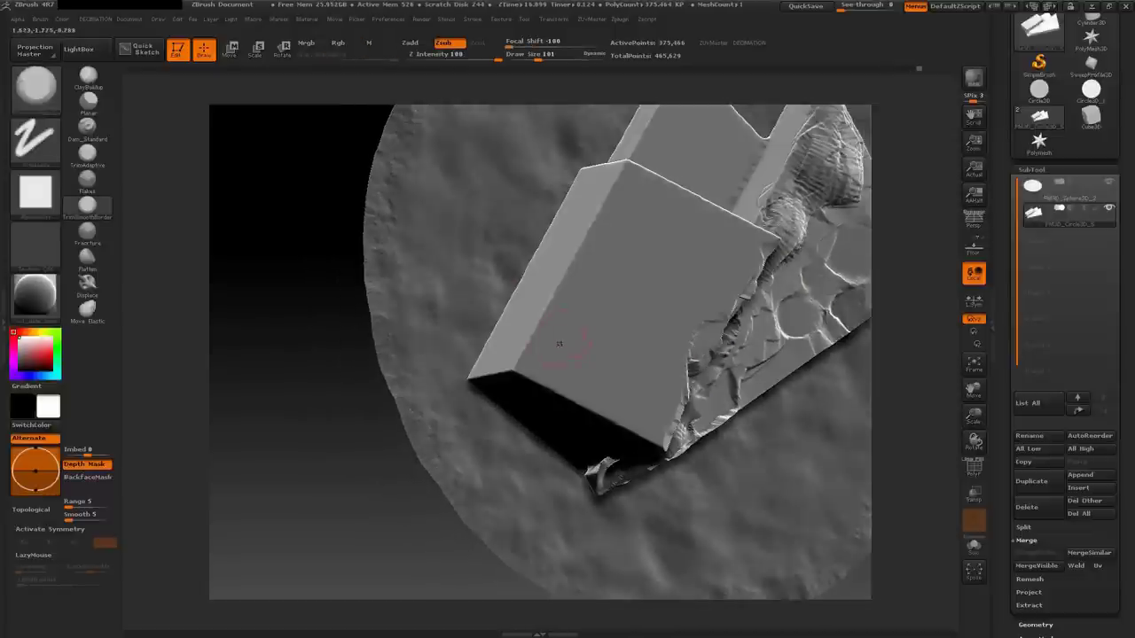
# Carve curved cracks across the box's front face and a crease along its lower edge
pyautogui.moveTo(532, 372)
pyautogui.mouseDown()
pyautogui.moveTo(603, 337)
pyautogui.moveTo(549, 399)
pyautogui.mouseUp()
pyautogui.moveTo(621, 372)
pyautogui.mouseDown()
pyautogui.moveTo(612, 284)
pyautogui.moveTo(558, 354)
pyautogui.mouseUp()
pyautogui.moveTo(657, 443); pyautogui.dragTo(568, 388)
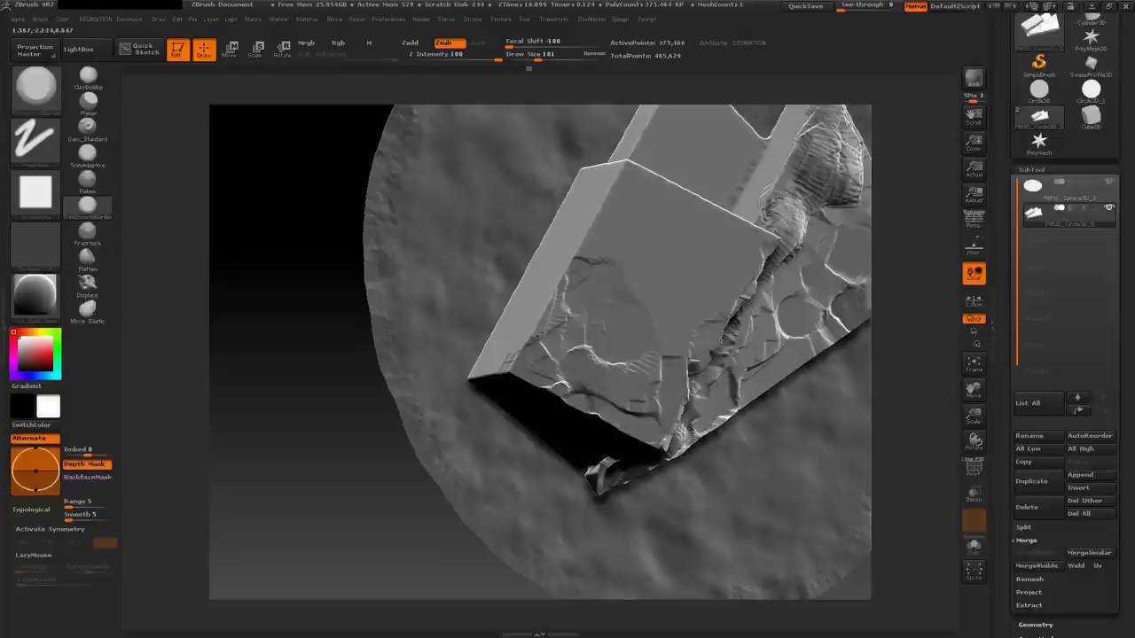
pyautogui.moveTo(781, 304); pyautogui.dragTo(763, 293, button='right')
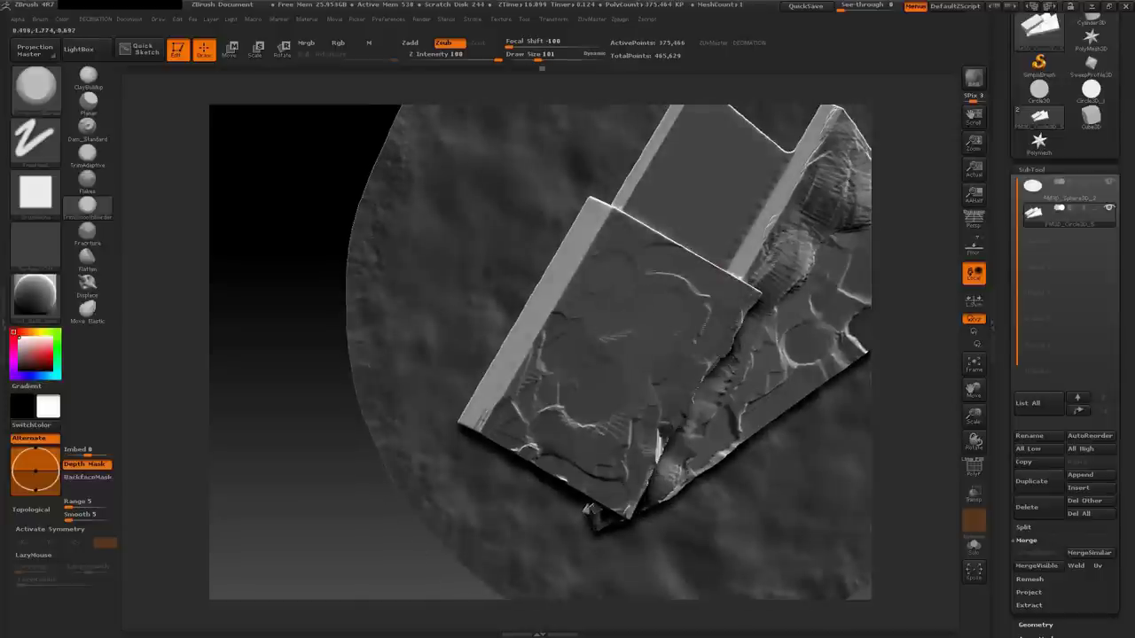
pyautogui.keyDown('alt'); pyautogui.moveTo(512, 392); pyautogui.dragTo(590, 406, button='right'); pyautogui.keyUp('alt')
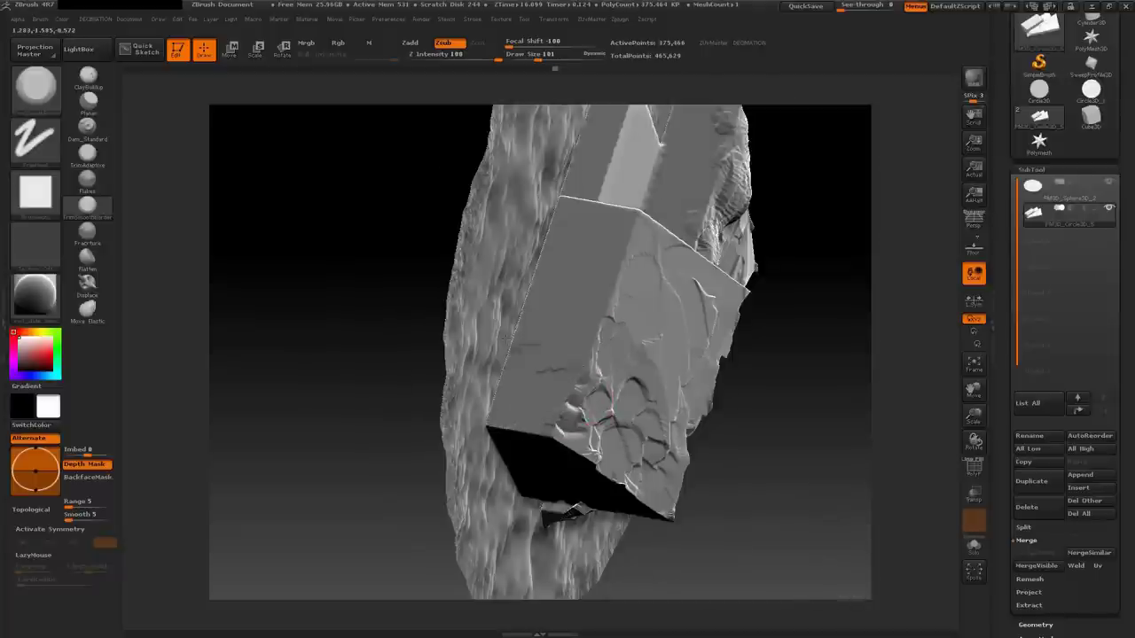
# Cut thin grooves into the box faces from several turned angles
pyautogui.moveTo(606, 301); pyautogui.dragTo(593, 351)
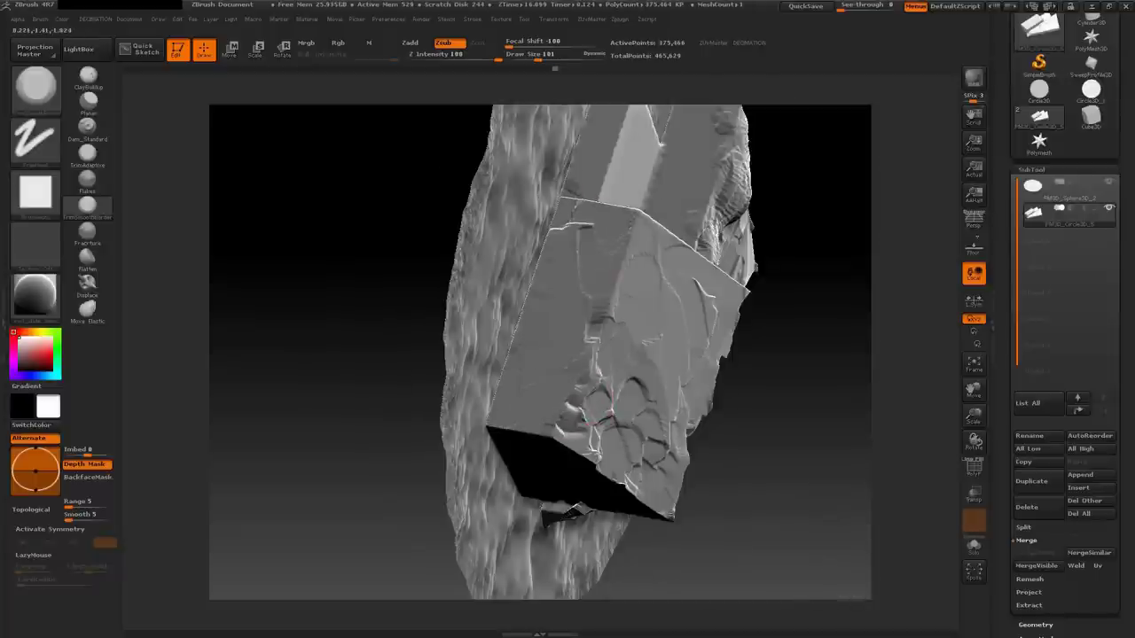
pyautogui.moveTo(554, 373); pyautogui.dragTo(562, 237, button='right')
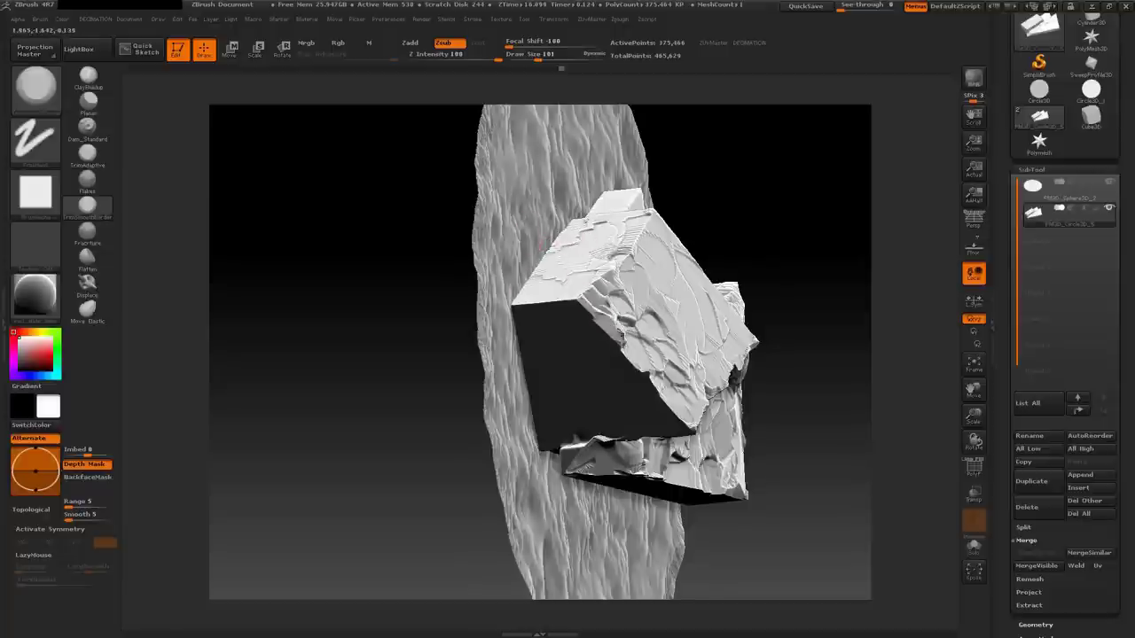
pyautogui.moveTo(674, 421); pyautogui.dragTo(567, 355, button='right')
pyautogui.moveTo(621, 306); pyautogui.dragTo(559, 373)
pyautogui.moveTo(585, 319); pyautogui.dragTo(543, 409)
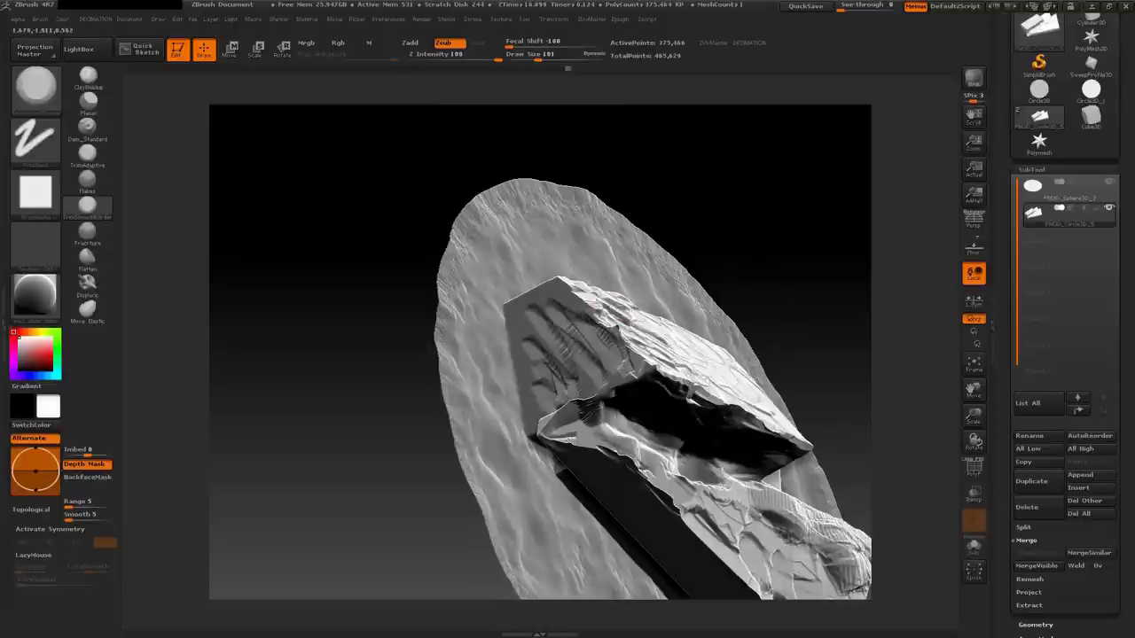
pyautogui.moveTo(780, 304); pyautogui.dragTo(585, 341, button='right')
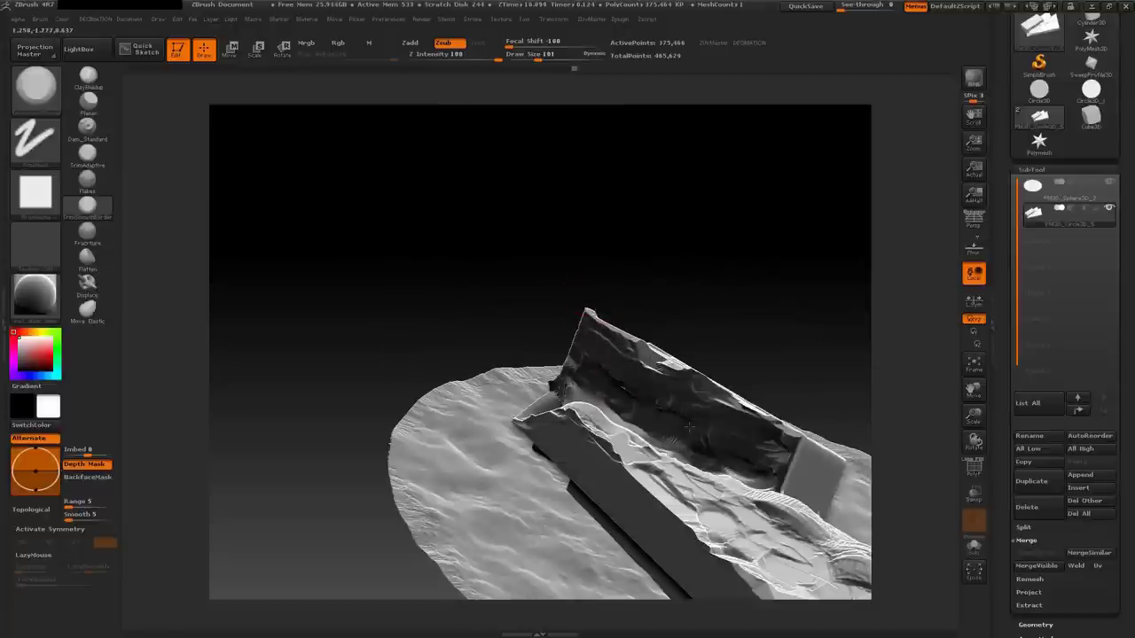
pyautogui.moveTo(701, 431); pyautogui.dragTo(395, 291, button='right')
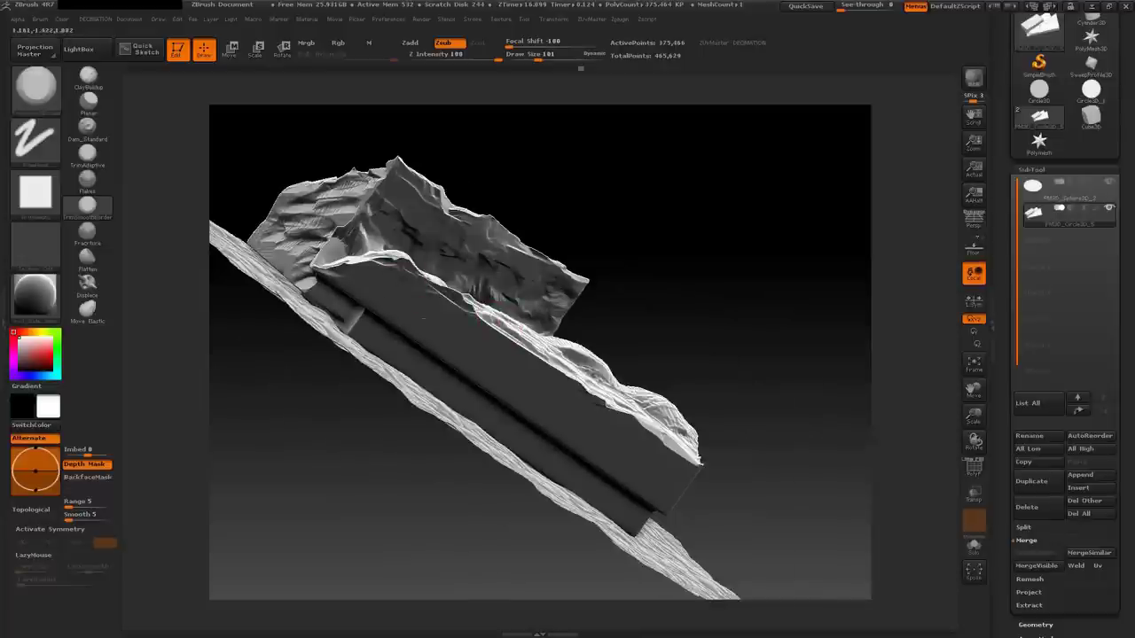
pyautogui.moveTo(487, 364); pyautogui.dragTo(546, 377, button='right')
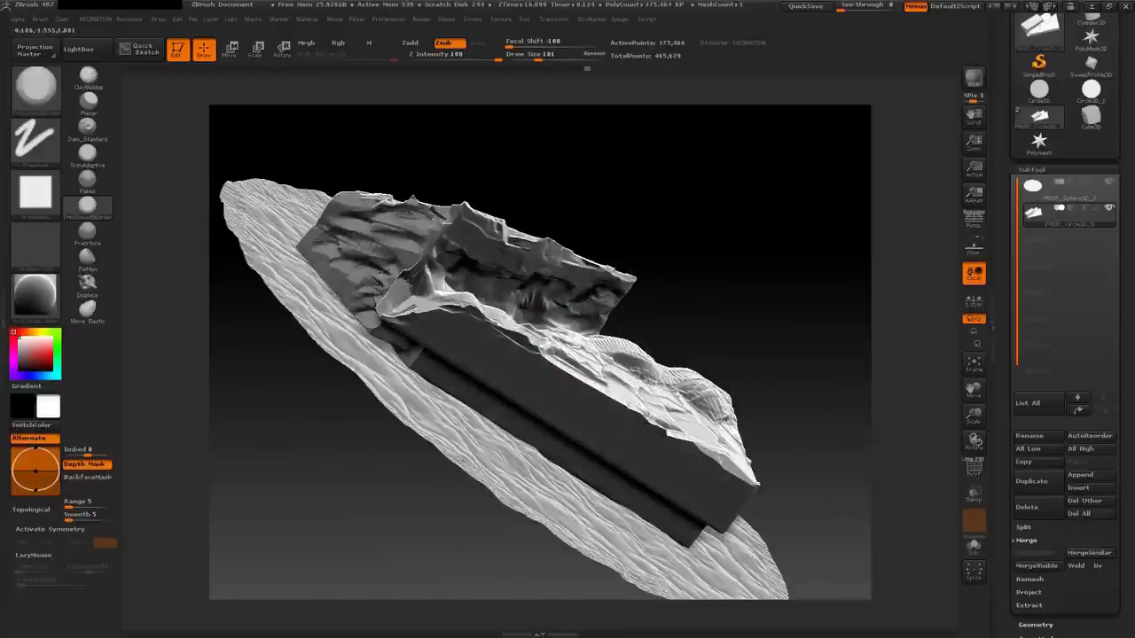
# Detail the box's end, groove its front face, and cut a planar break along the top edge
pyautogui.moveTo(741, 479); pyautogui.dragTo(674, 515)
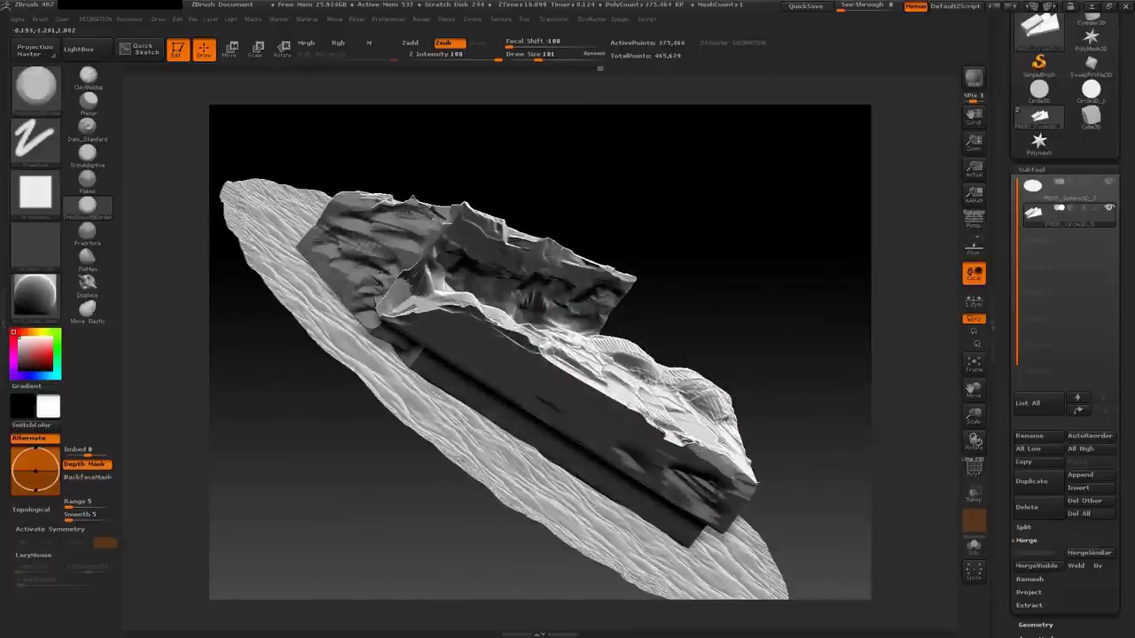
pyautogui.moveTo(390, 317)
pyautogui.mouseDown(button='right')
pyautogui.moveTo(523, 342)
pyautogui.moveTo(468, 450)
pyautogui.mouseUp(button='right')
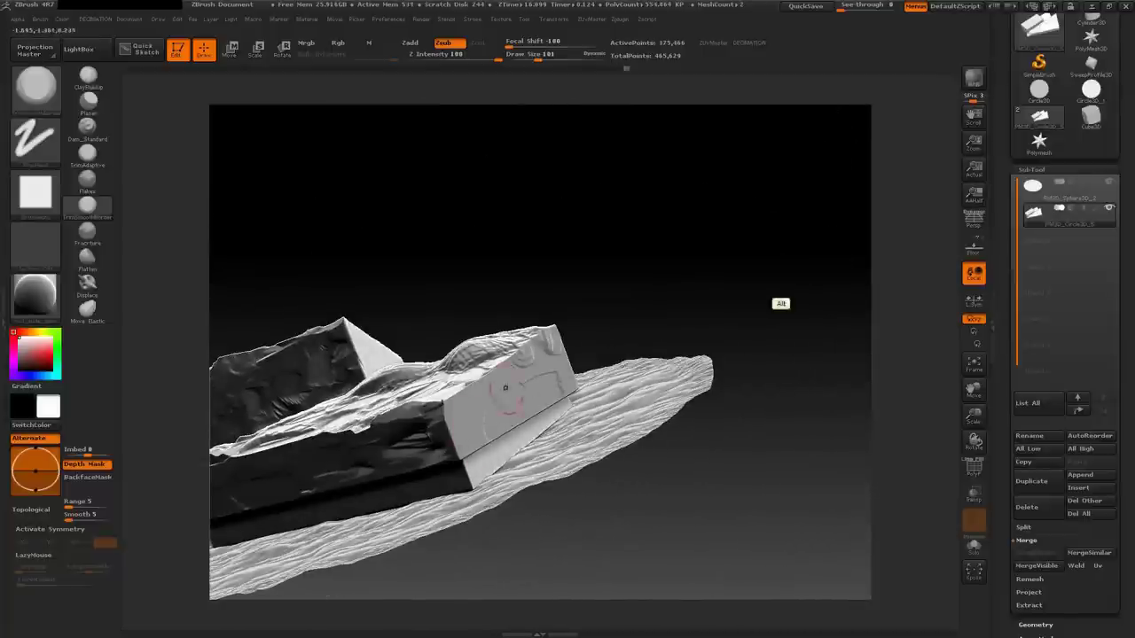
pyautogui.keyDown('alt'); pyautogui.moveTo(505, 388); pyautogui.dragTo(604, 358, button='right'); pyautogui.keyUp('alt')
pyautogui.moveTo(497, 341); pyautogui.dragTo(511, 412)
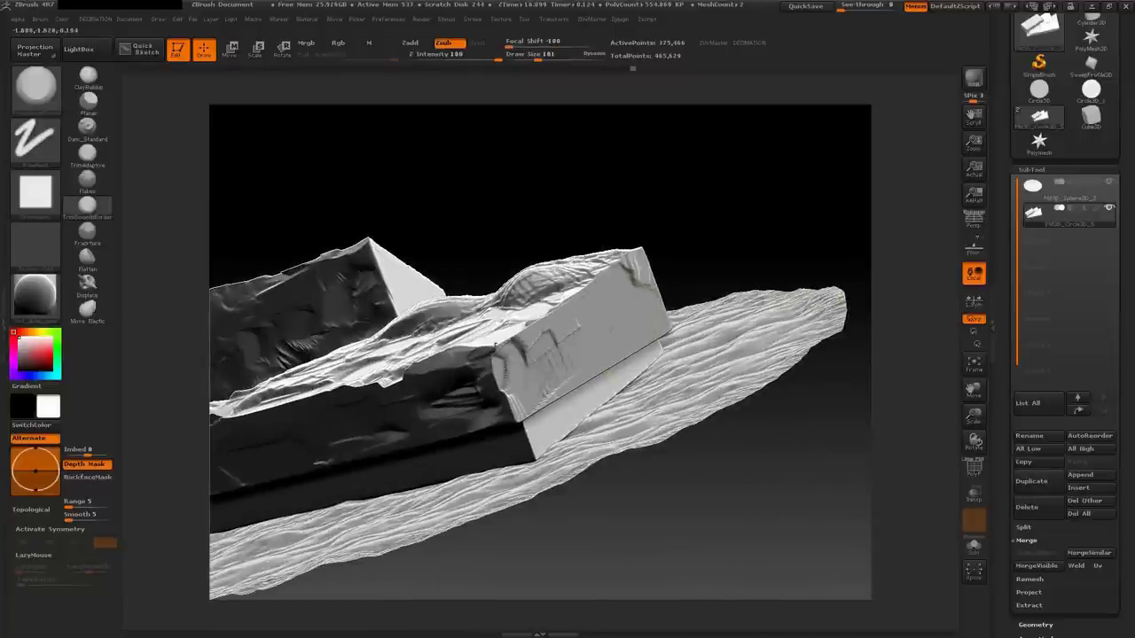
pyautogui.moveTo(612, 292)
pyautogui.mouseDown(button='right')
pyautogui.moveTo(777, 301)
pyautogui.moveTo(520, 325)
pyautogui.moveTo(464, 306)
pyautogui.mouseUp(button='right')
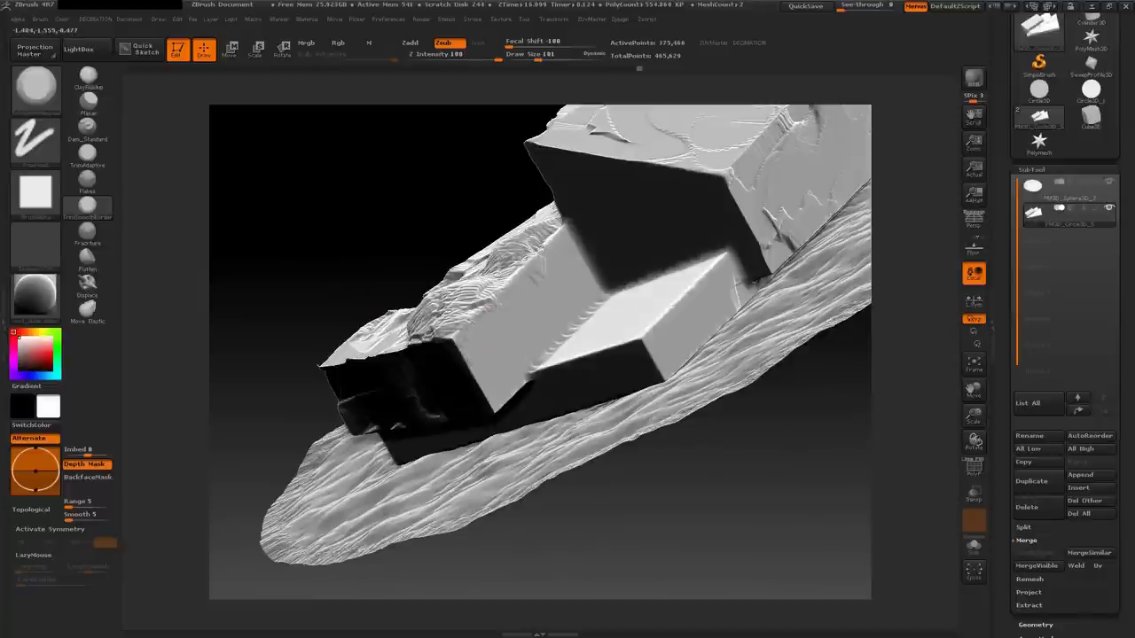
pyautogui.moveTo(469, 342)
pyautogui.mouseDown()
pyautogui.moveTo(479, 315)
pyautogui.moveTo(563, 244)
pyautogui.moveTo(585, 266)
pyautogui.moveTo(484, 355)
pyautogui.moveTo(492, 394)
pyautogui.moveTo(505, 386)
pyautogui.moveTo(436, 343)
pyautogui.moveTo(778, 299)
pyautogui.moveTo(532, 366)
pyautogui.moveTo(586, 227)
pyautogui.mouseUp()
# Slightly enlarge the brush and carve planar breaks across the block's top-right face
pyautogui.press('space')
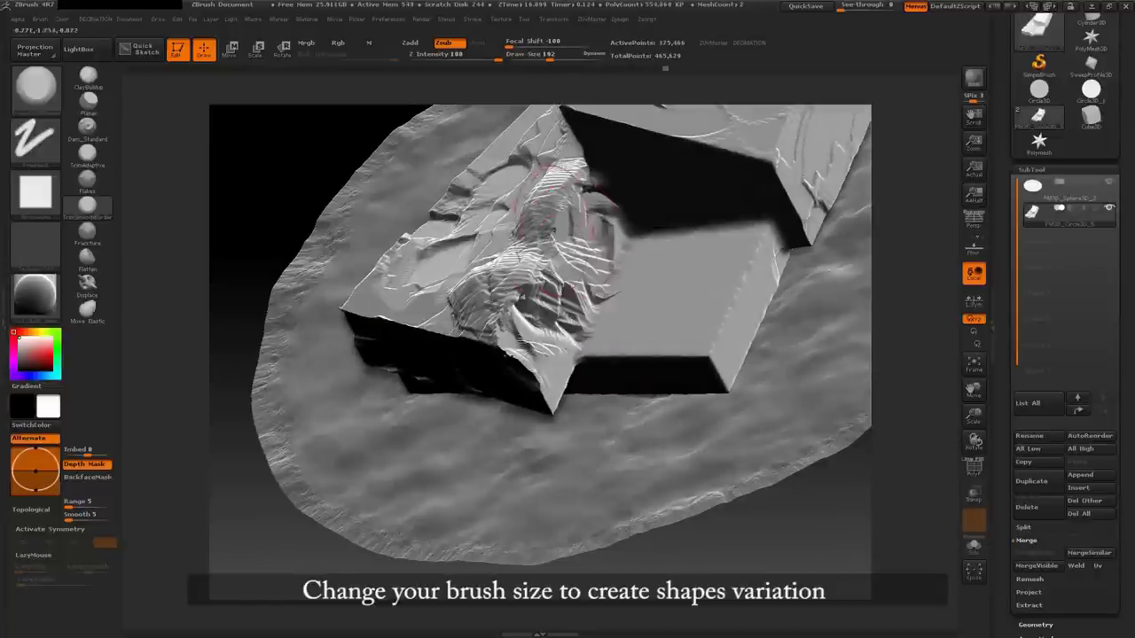
pyautogui.moveTo(568, 267)
pyautogui.mouseDown()
pyautogui.moveTo(550, 186)
pyautogui.moveTo(583, 226)
pyautogui.mouseUp()
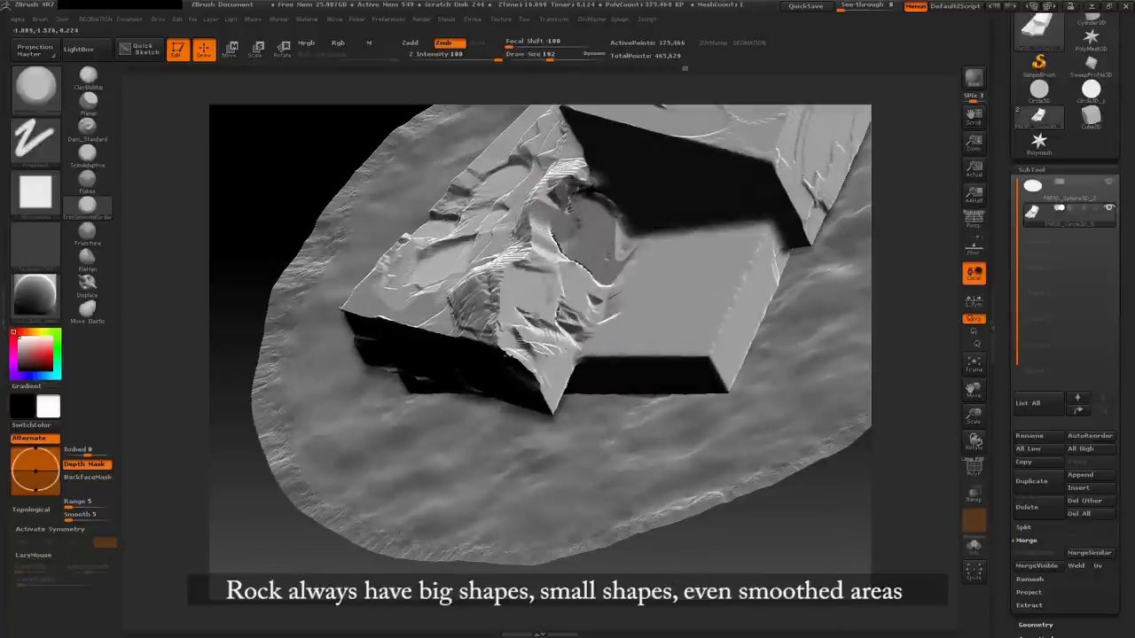
pyautogui.moveTo(552, 391); pyautogui.dragTo(683, 319)
pyautogui.moveTo(630, 355)
pyautogui.mouseDown()
pyautogui.moveTo(722, 373)
pyautogui.moveTo(736, 293)
pyautogui.mouseUp()
pyautogui.moveTo(621, 310)
pyautogui.mouseDown()
pyautogui.moveTo(727, 253)
pyautogui.moveTo(775, 302)
pyautogui.moveTo(594, 368)
pyautogui.moveTo(617, 371)
pyautogui.mouseUp()
# Orbit around the block to inspect it from the side, opposite side, end and top
pyautogui.moveTo(541, 301)
pyautogui.mouseDown()
pyautogui.moveTo(499, 354)
pyautogui.moveTo(572, 357)
pyautogui.moveTo(505, 319)
pyautogui.mouseUp()
pyautogui.moveTo(407, 372); pyautogui.dragTo(778, 443)
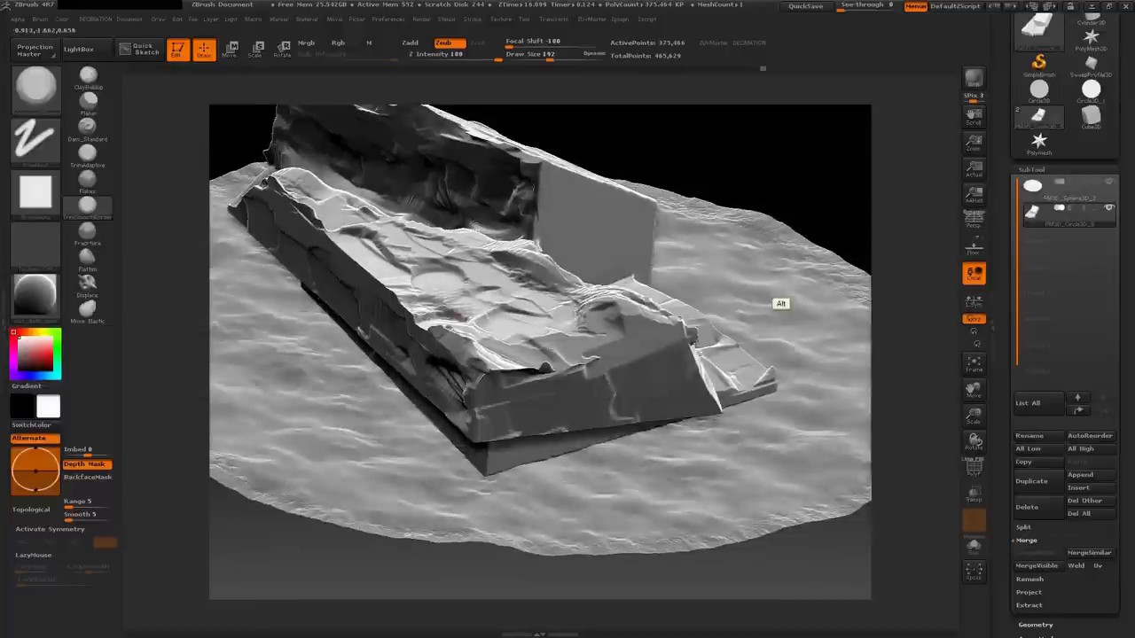
pyautogui.moveTo(771, 306); pyautogui.dragTo(532, 346)
pyautogui.moveTo(470, 301)
pyautogui.mouseDown()
pyautogui.moveTo(496, 308)
pyautogui.moveTo(701, 479)
pyautogui.mouseUp()
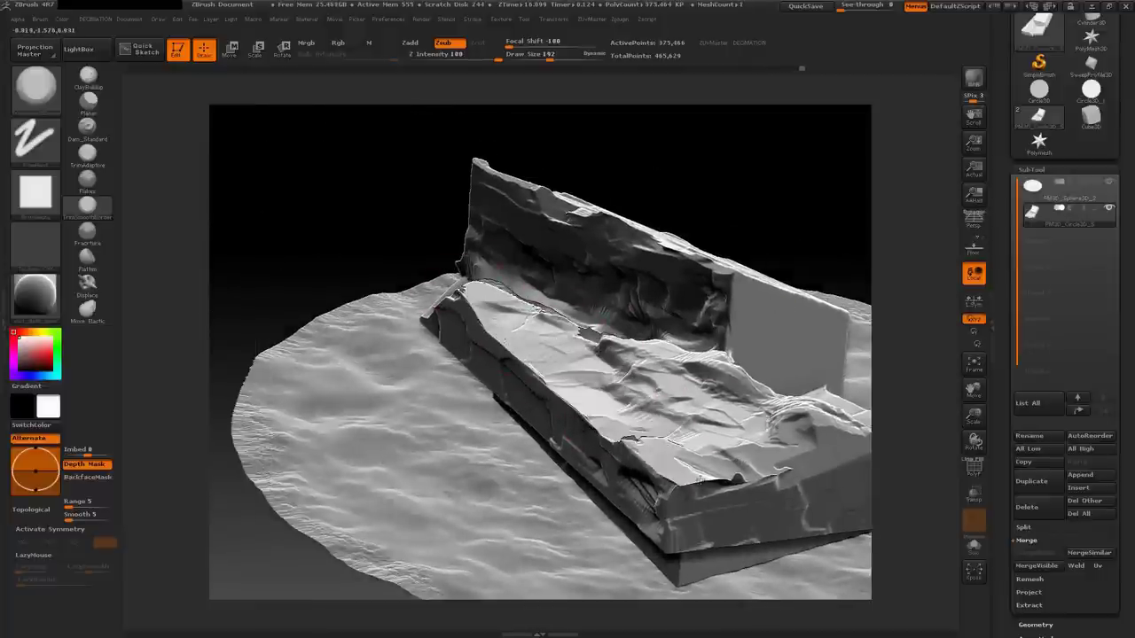
pyautogui.moveTo(773, 304); pyautogui.dragTo(665, 329)
pyautogui.moveTo(663, 208)
pyautogui.mouseDown()
pyautogui.moveTo(650, 239)
pyautogui.moveTo(541, 226)
pyautogui.moveTo(554, 218)
pyautogui.mouseUp()
pyautogui.moveTo(654, 266)
pyautogui.mouseDown()
pyautogui.moveTo(666, 292)
pyautogui.moveTo(778, 301)
pyautogui.moveTo(638, 282)
pyautogui.mouseUp()
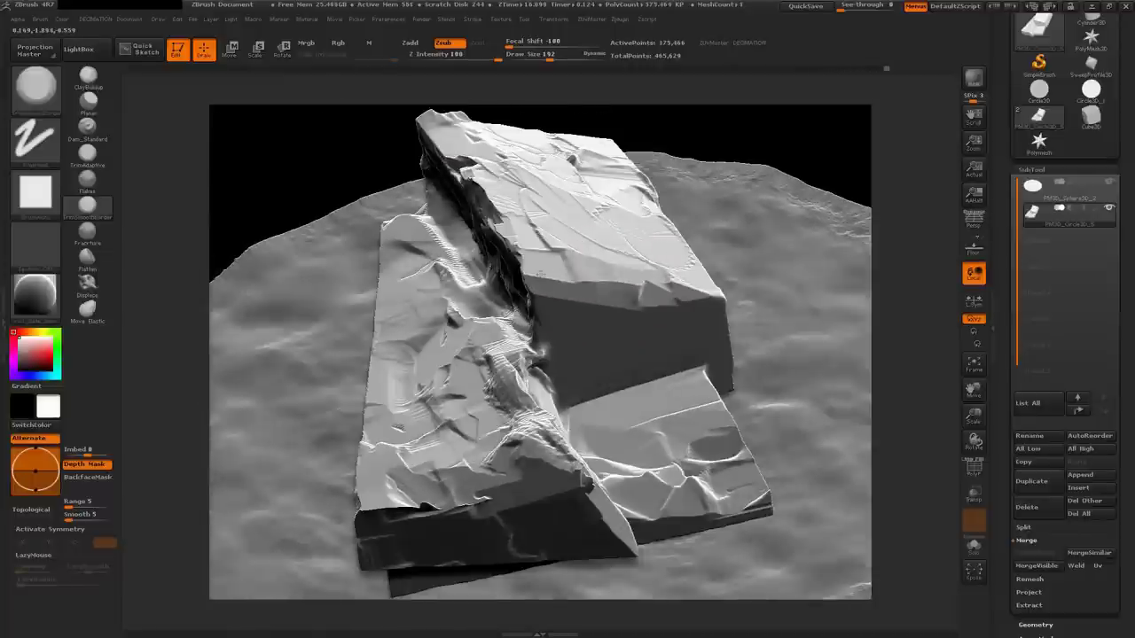
pyautogui.keyDown('alt'); pyautogui.moveTo(838, 304); pyautogui.dragTo(780, 304); pyautogui.keyUp('alt')
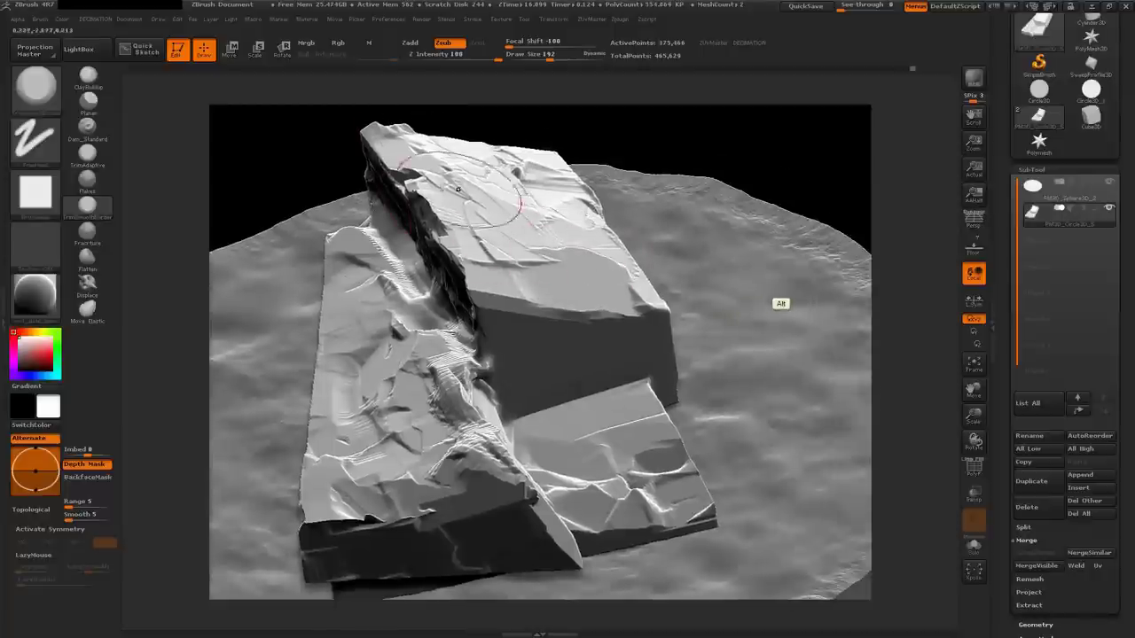
# Build up three ClayBuildup strokes on the block's top surface
pyautogui.click(88, 76)
pyautogui.moveTo(612, 298); pyautogui.dragTo(544, 216)
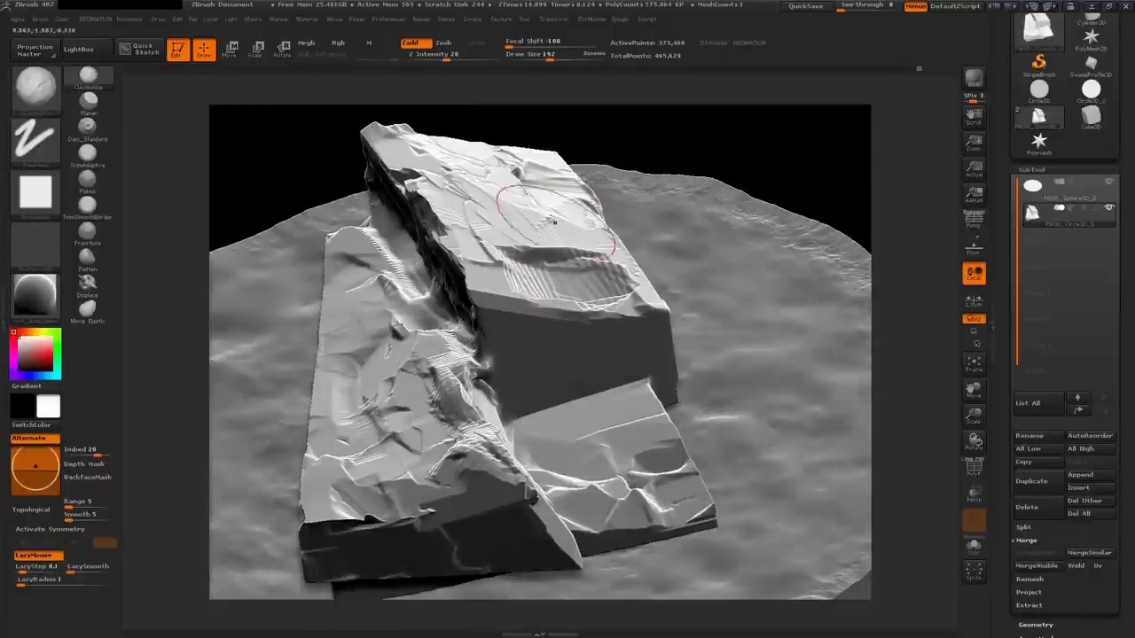
pyautogui.moveTo(621, 297)
pyautogui.mouseDown()
pyautogui.moveTo(461, 266)
pyautogui.moveTo(545, 228)
pyautogui.moveTo(497, 257)
pyautogui.mouseUp()
pyautogui.moveTo(631, 262); pyautogui.dragTo(580, 212)
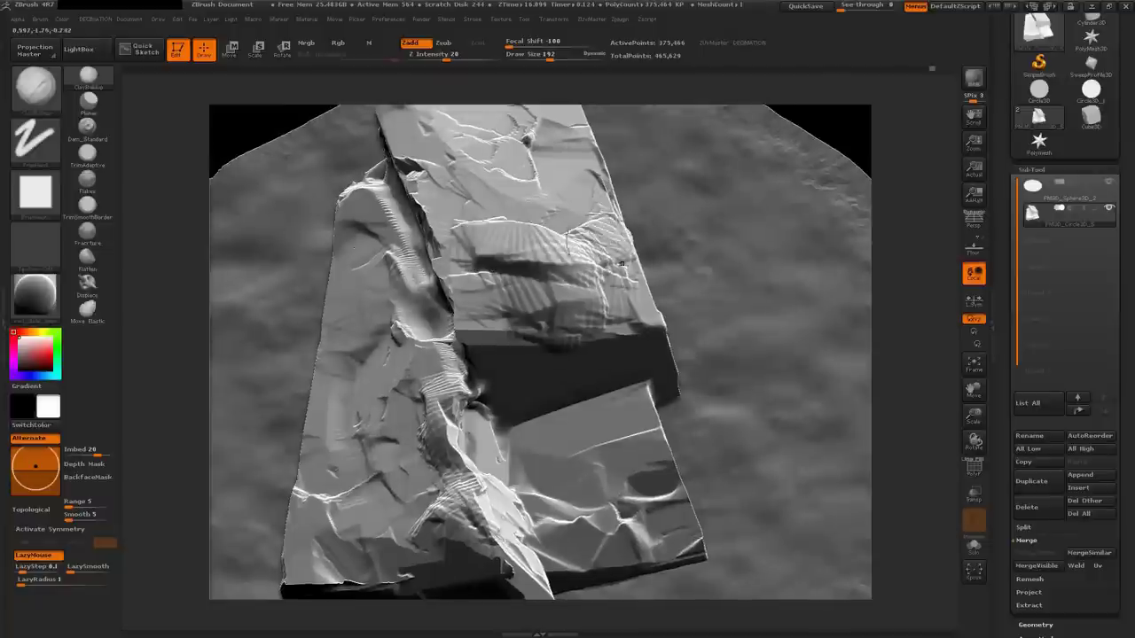
# Flatten the block top and its upper-left face into planes with TrimSmoothBorder
pyautogui.click(87, 205)
pyautogui.moveTo(620, 253)
pyautogui.mouseDown()
pyautogui.moveTo(497, 222)
pyautogui.moveTo(470, 266)
pyautogui.mouseUp()
pyautogui.moveTo(497, 231); pyautogui.dragTo(541, 310)
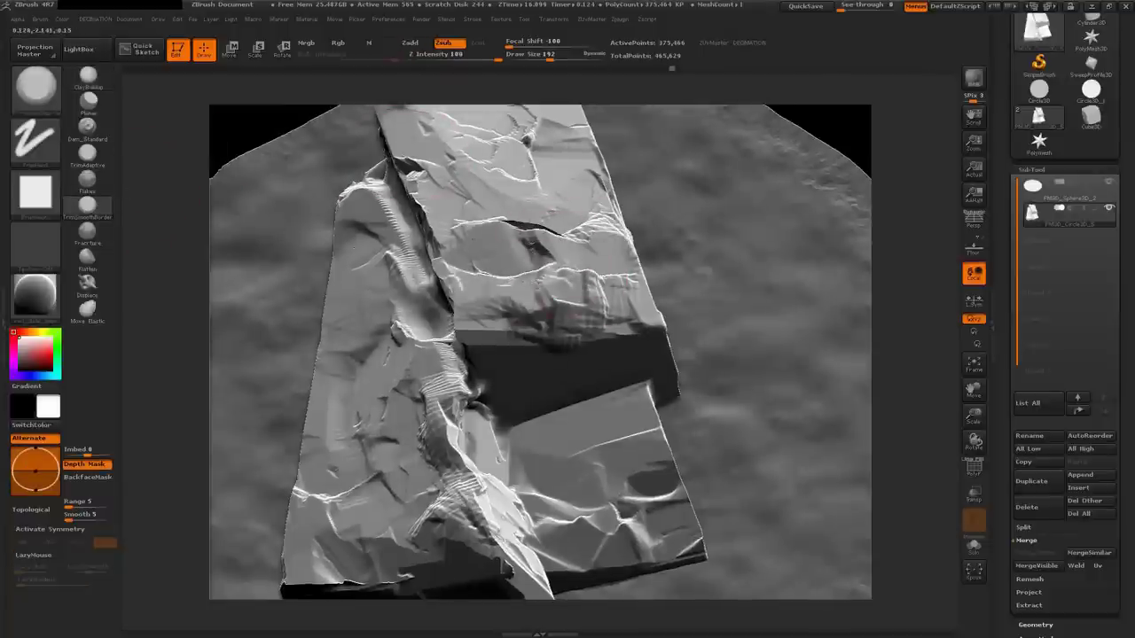
pyautogui.moveTo(773, 300); pyautogui.dragTo(674, 266)
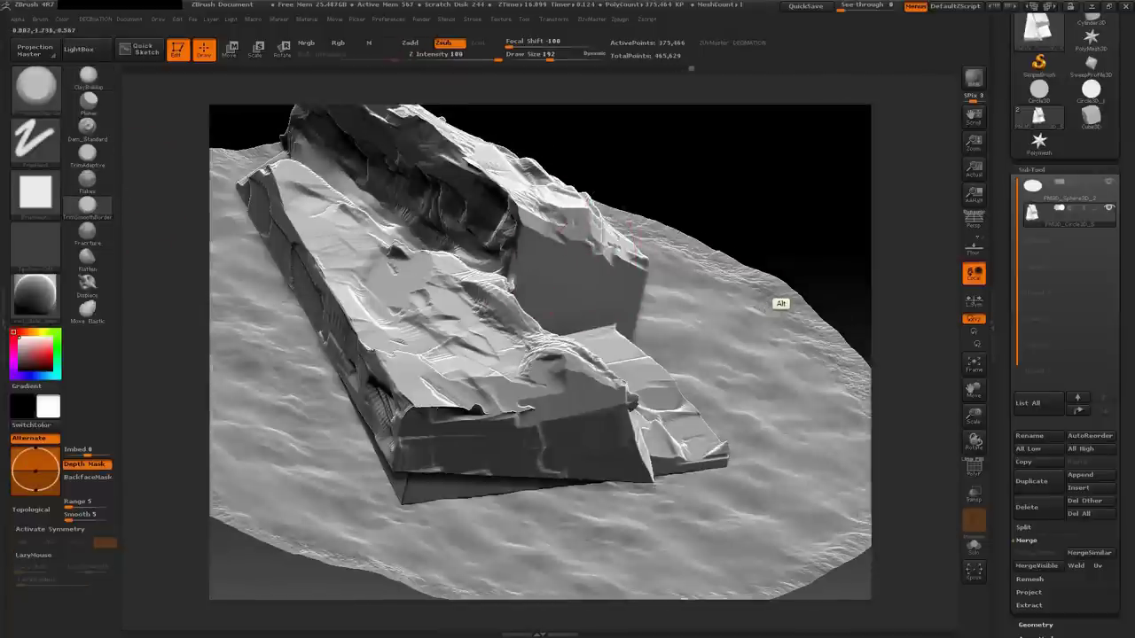
pyautogui.moveTo(603, 240); pyautogui.dragTo(523, 270)
pyautogui.moveTo(501, 204); pyautogui.dragTo(479, 253)
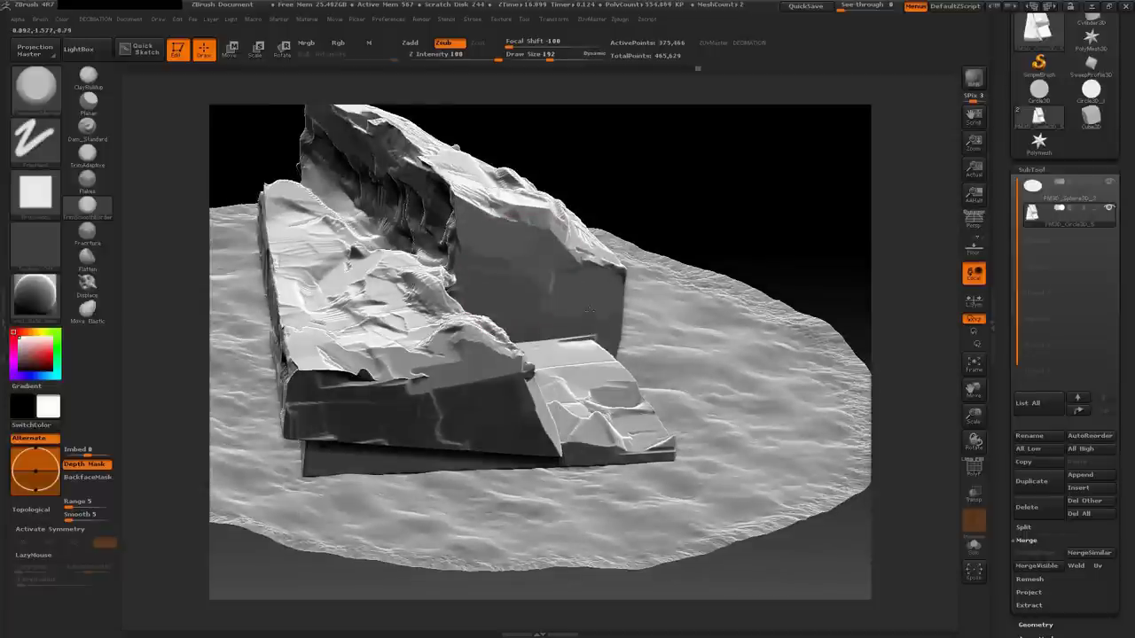
# Lower Draw Size to 105 and carve breaks into the rock's front face
pyautogui.moveTo(779, 303); pyautogui.dragTo(497, 341)
pyautogui.press('space')
pyautogui.moveTo(532, 293)
pyautogui.mouseDown()
pyautogui.moveTo(497, 255)
pyautogui.moveTo(483, 200)
pyautogui.moveTo(506, 232)
pyautogui.mouseUp()
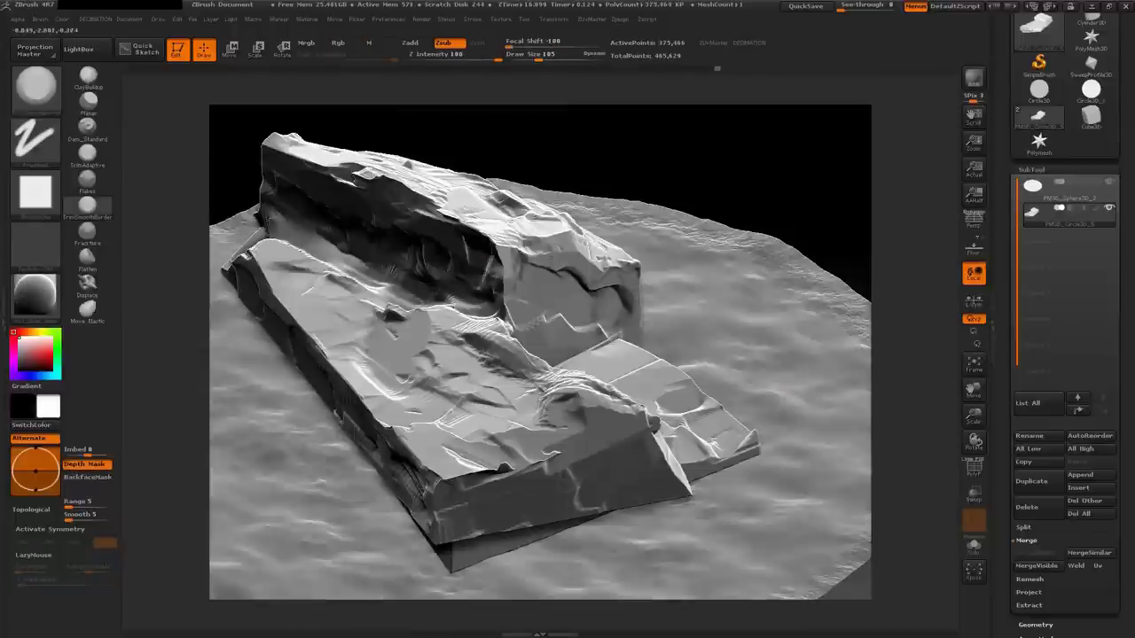
pyautogui.moveTo(507, 217)
pyautogui.mouseDown()
pyautogui.moveTo(481, 248)
pyautogui.moveTo(513, 233)
pyautogui.mouseUp()
pyautogui.press('space')
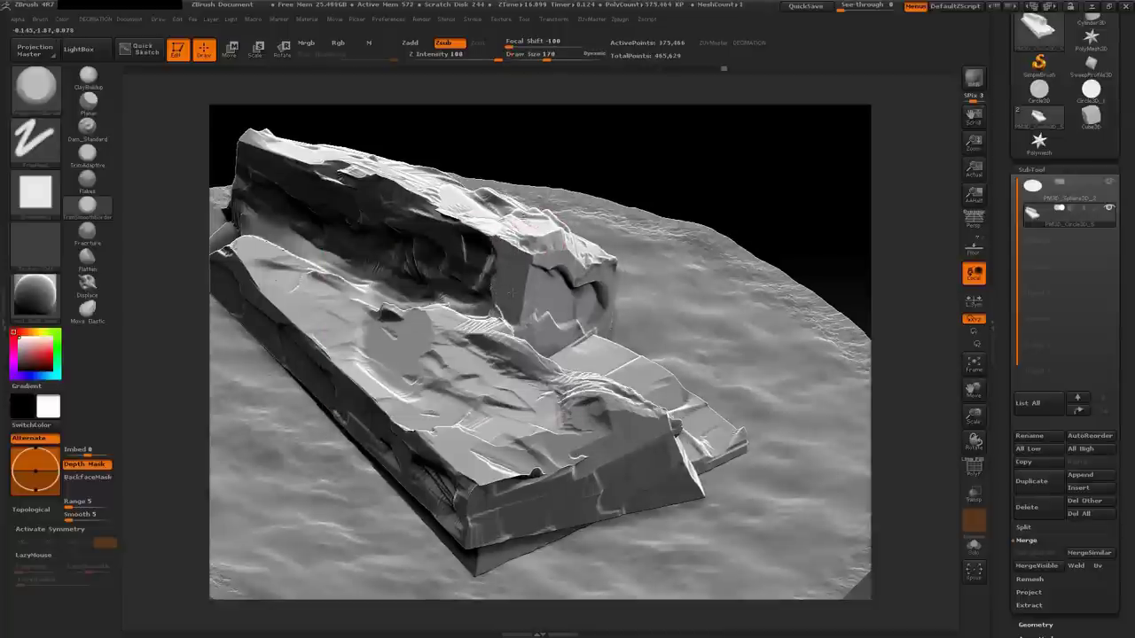
pyautogui.moveTo(510, 306); pyautogui.dragTo(527, 332)
pyautogui.moveTo(523, 284); pyautogui.dragTo(558, 346)
pyautogui.moveTo(559, 244)
pyautogui.mouseDown()
pyautogui.moveTo(532, 302)
pyautogui.moveTo(568, 226)
pyautogui.mouseUp()
# Re-sculpt the folded rock area beside the slab, checking it from several angles
pyautogui.moveTo(781, 178)
pyautogui.mouseDown()
pyautogui.moveTo(644, 324)
pyautogui.moveTo(532, 337)
pyautogui.mouseUp()
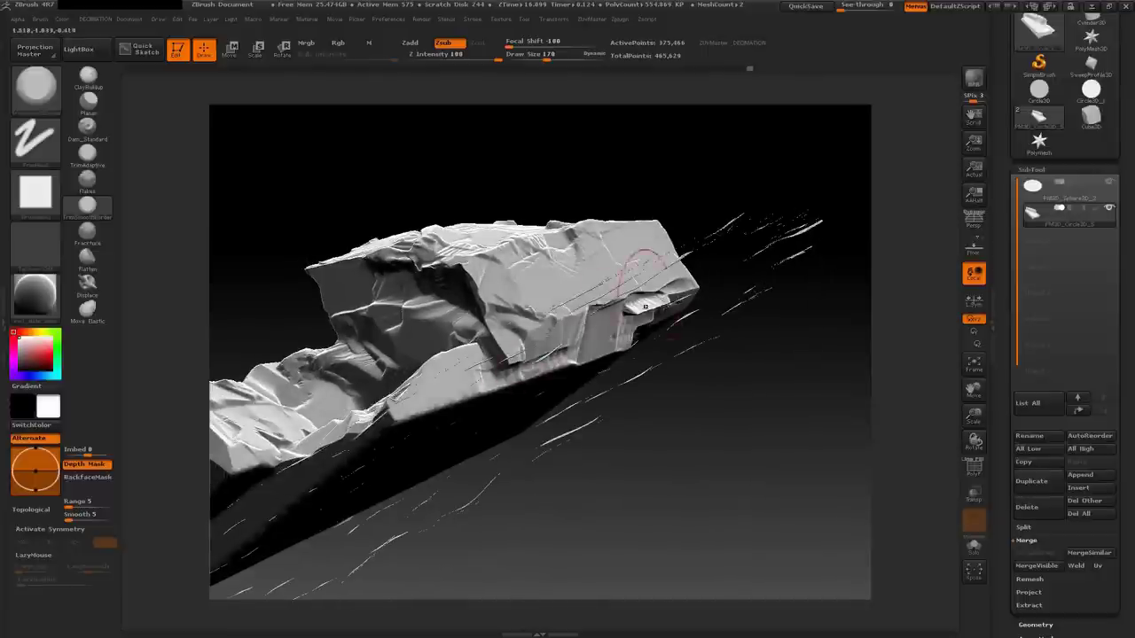
pyautogui.moveTo(633, 306); pyautogui.dragTo(621, 216)
pyautogui.moveTo(778, 304)
pyautogui.mouseDown()
pyautogui.moveTo(631, 257)
pyautogui.moveTo(709, 244)
pyautogui.moveTo(685, 328)
pyautogui.moveTo(627, 362)
pyautogui.moveTo(655, 278)
pyautogui.mouseUp()
pyautogui.moveTo(653, 353)
pyautogui.mouseDown()
pyautogui.moveTo(780, 302)
pyautogui.moveTo(634, 390)
pyautogui.moveTo(780, 304)
pyautogui.mouseUp()
pyautogui.moveTo(780, 304); pyautogui.dragTo(709, 230)
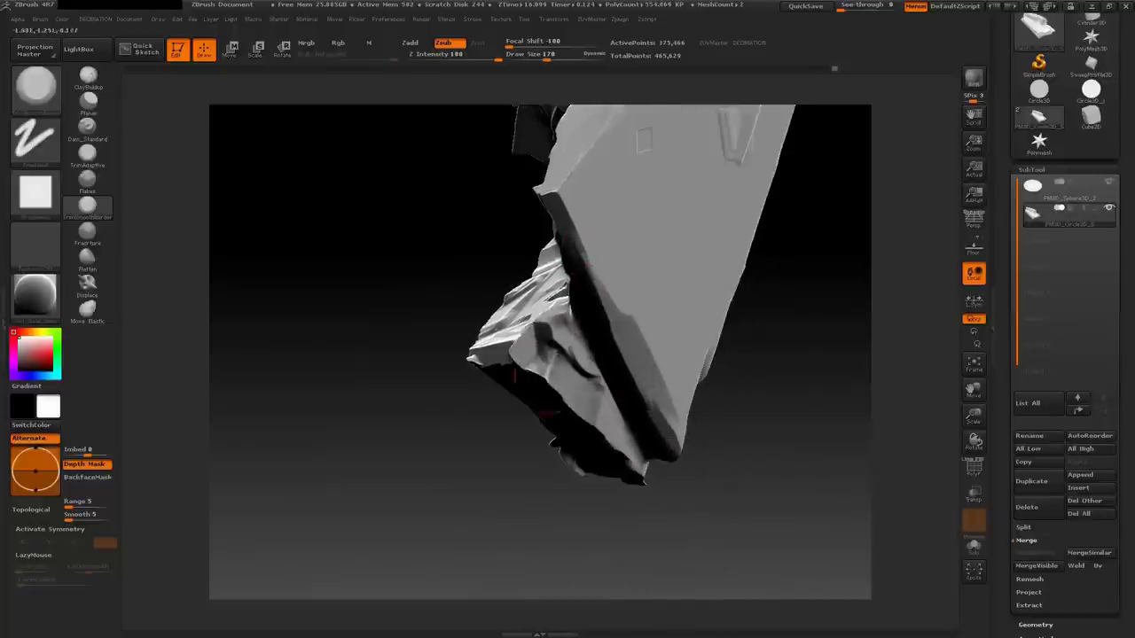
pyautogui.moveTo(780, 304); pyautogui.dragTo(771, 301)
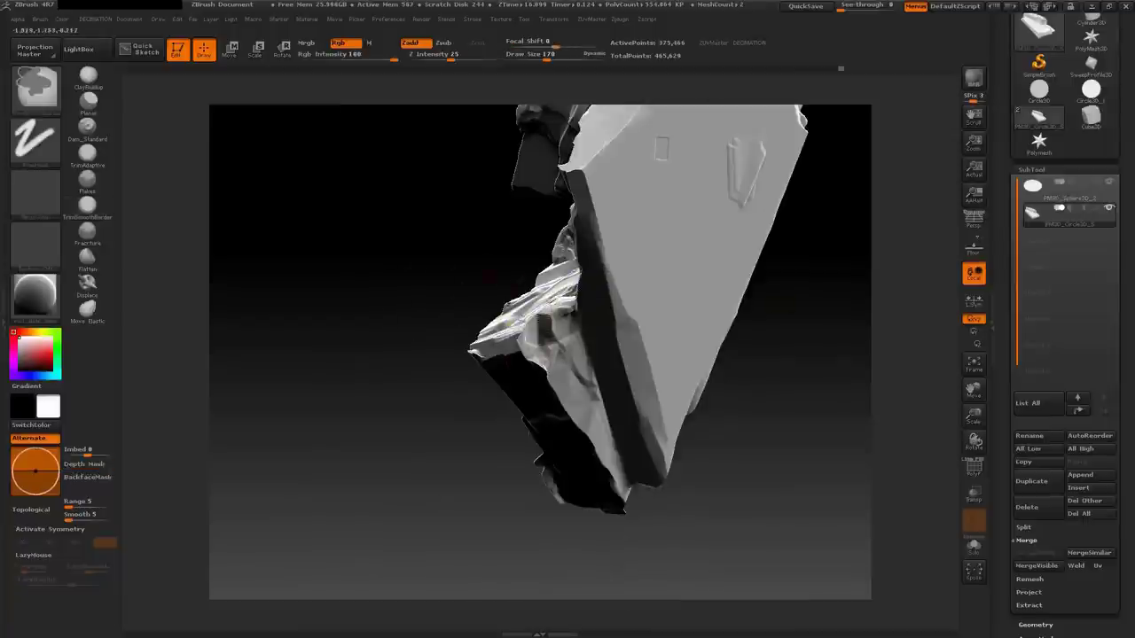
pyautogui.moveTo(583, 299); pyautogui.dragTo(567, 408)
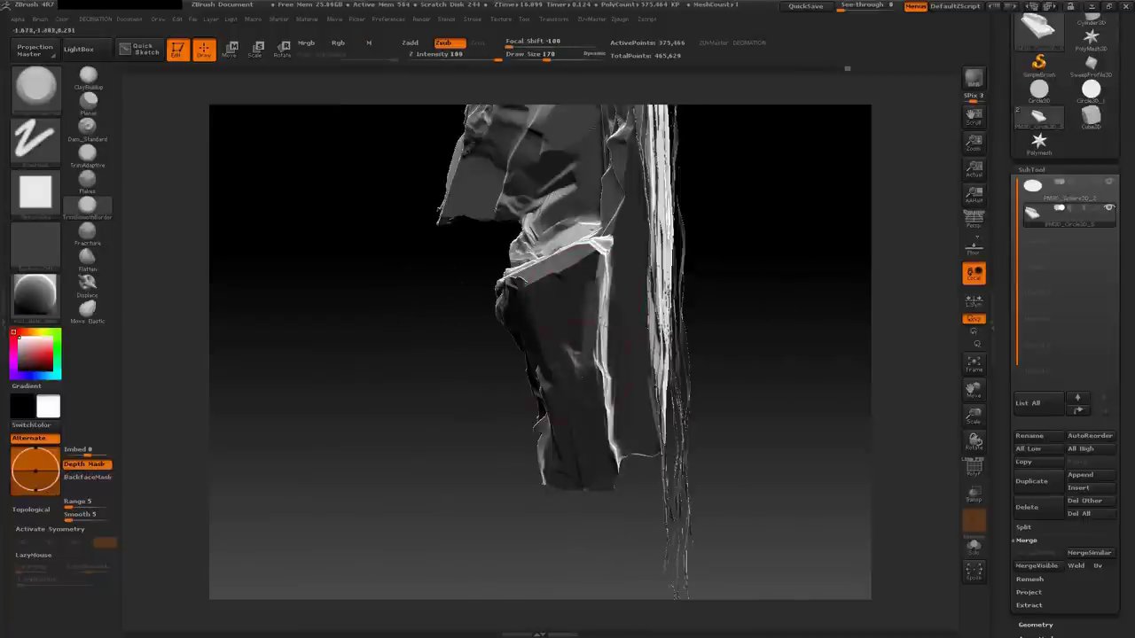
pyautogui.keyDown('shift'); pyautogui.moveTo(834, 106); pyautogui.dragTo(798, 266); pyautogui.keyUp('shift')
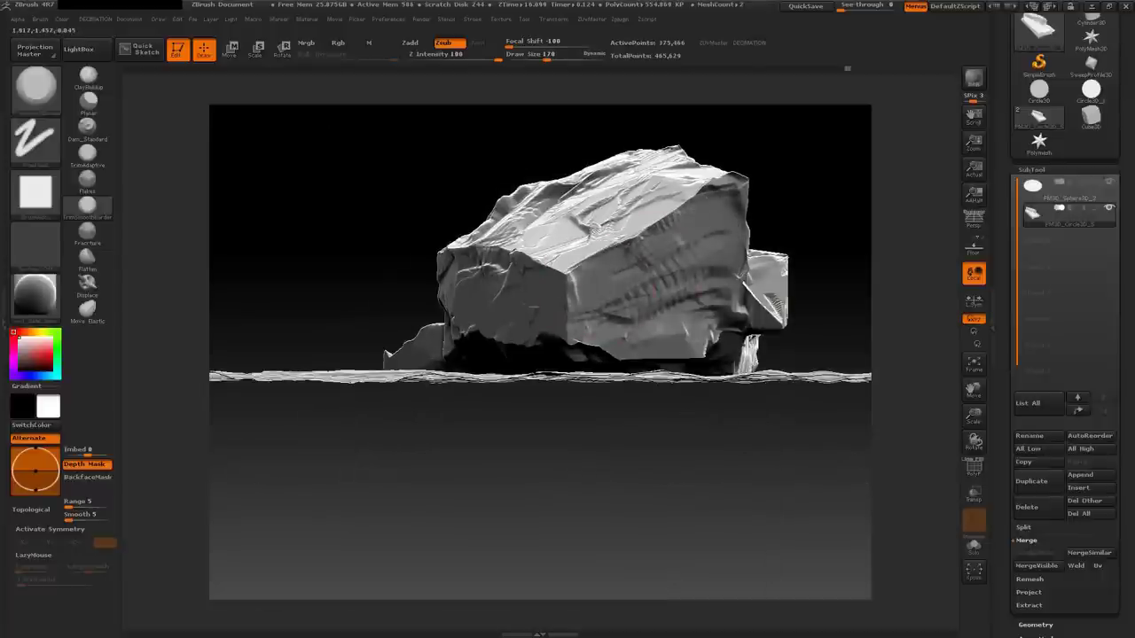
# Smooth a stretched area of the rock surface seen from above
pyautogui.moveTo(683, 297); pyautogui.dragTo(607, 283)
pyautogui.moveTo(503, 282)
pyautogui.mouseDown()
pyautogui.moveTo(512, 324)
pyautogui.moveTo(527, 308)
pyautogui.moveTo(479, 283)
pyautogui.moveTo(469, 232)
pyautogui.moveTo(570, 272)
pyautogui.moveTo(550, 319)
pyautogui.mouseUp()
pyautogui.moveTo(457, 314)
pyautogui.mouseDown()
pyautogui.moveTo(776, 304)
pyautogui.moveTo(523, 300)
pyautogui.moveTo(550, 291)
pyautogui.mouseUp()
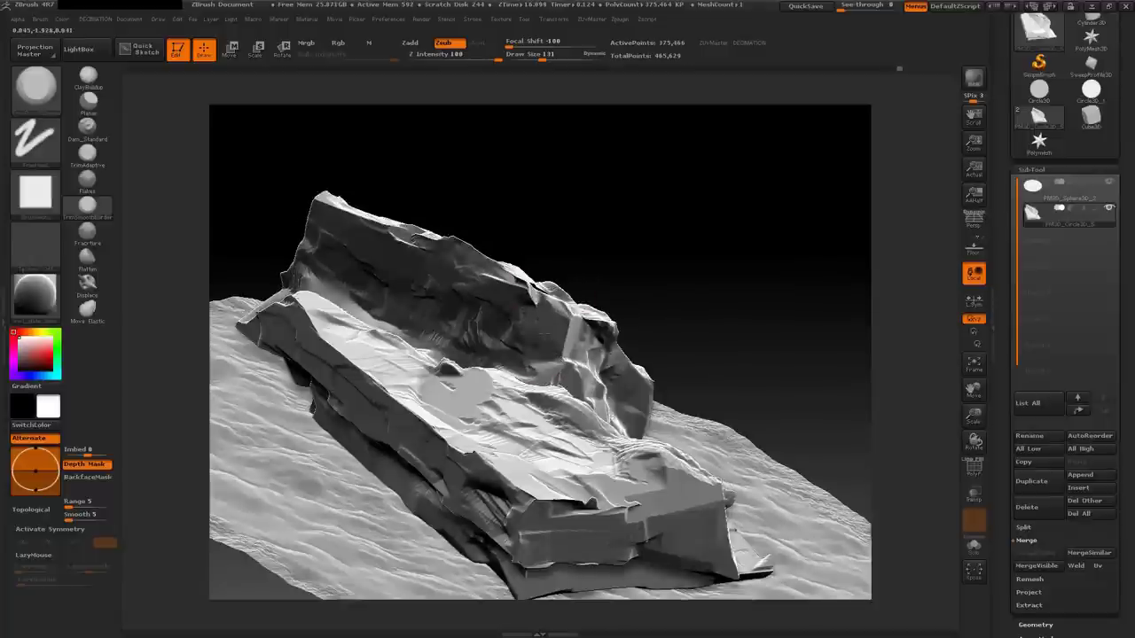
pyautogui.moveTo(541, 292)
pyautogui.mouseDown()
pyautogui.moveTo(778, 302)
pyautogui.moveTo(537, 344)
pyautogui.moveTo(466, 284)
pyautogui.moveTo(776, 306)
pyautogui.mouseUp()
pyautogui.moveTo(625, 301)
pyautogui.keyDown('shift'); pyautogui.mouseDown()
pyautogui.moveTo(603, 351)
pyautogui.moveTo(596, 330)
pyautogui.moveTo(606, 346)
pyautogui.moveTo(555, 345)
pyautogui.mouseUp(); pyautogui.keyUp('shift')
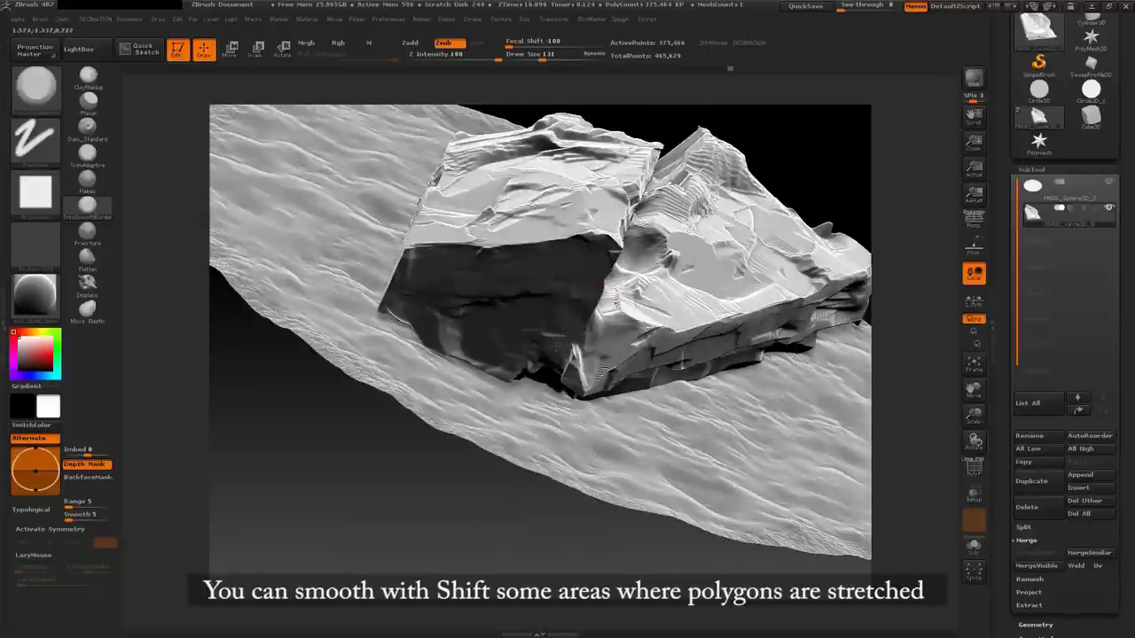
# Smooth stretched polygons on the rock's top, then zoom in close on the sculpt
pyautogui.moveTo(603, 282); pyautogui.dragTo(519, 347)
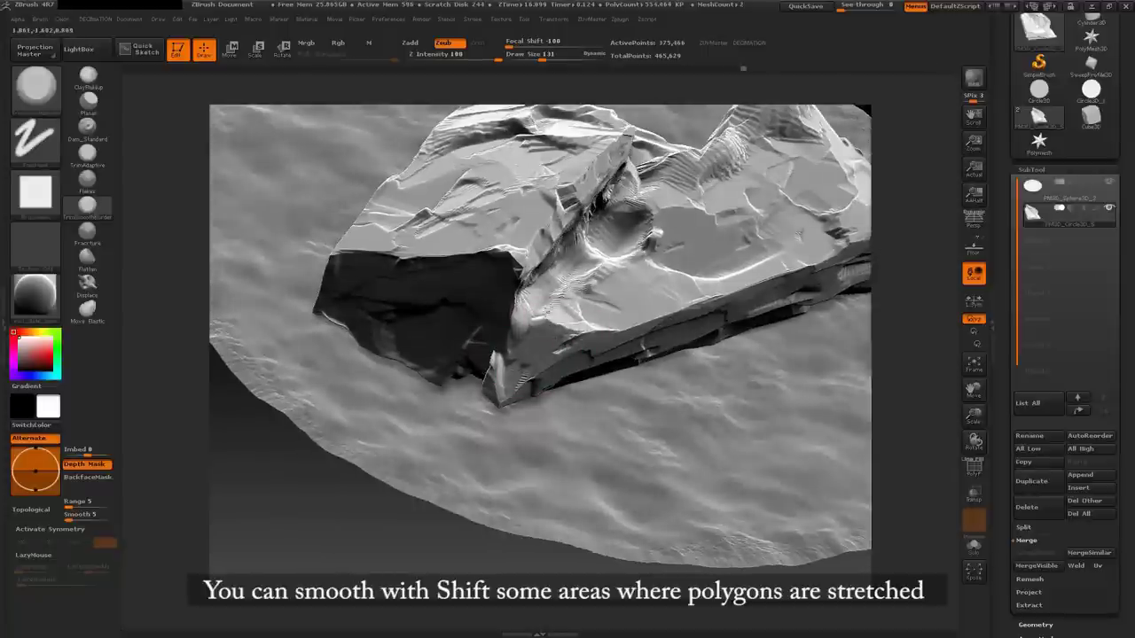
pyautogui.moveTo(594, 271)
pyautogui.keyDown('shift'); pyautogui.mouseDown()
pyautogui.moveTo(585, 217)
pyautogui.moveTo(567, 257)
pyautogui.mouseUp(); pyautogui.keyUp('shift')
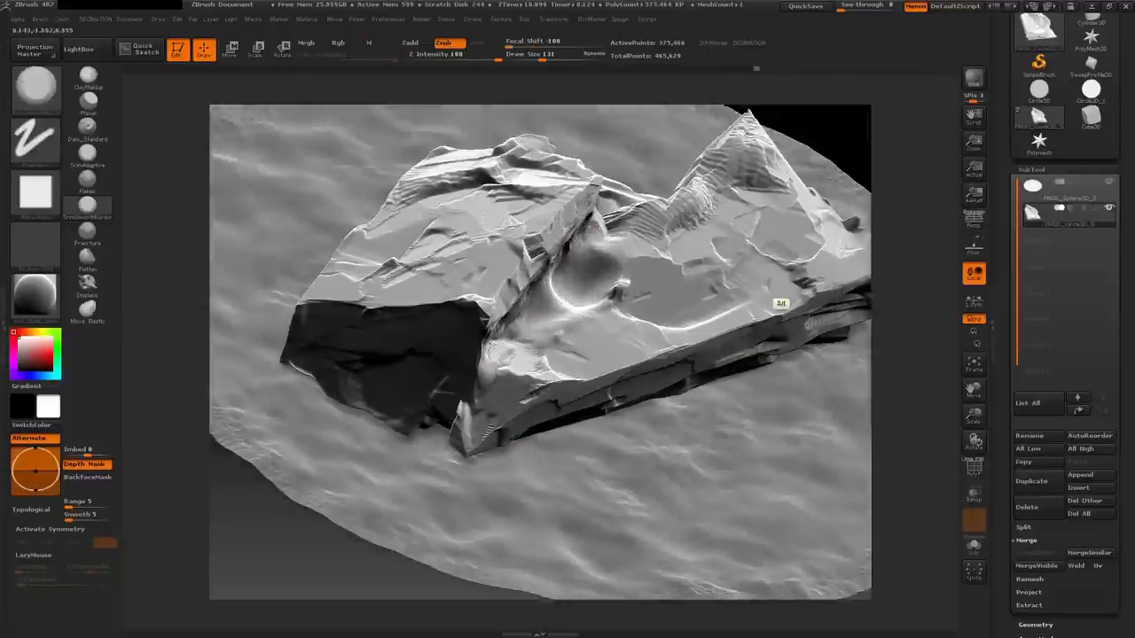
pyautogui.moveTo(772, 304)
pyautogui.mouseDown()
pyautogui.moveTo(612, 243)
pyautogui.moveTo(523, 306)
pyautogui.moveTo(568, 342)
pyautogui.mouseUp()
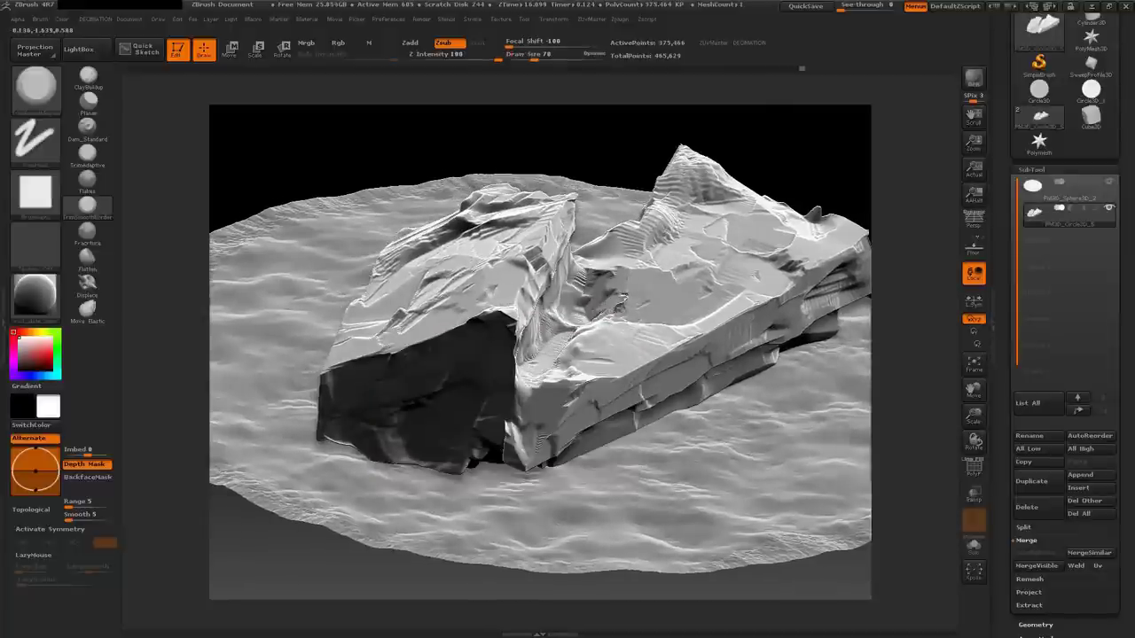
pyautogui.moveTo(568, 343); pyautogui.dragTo(532, 293)
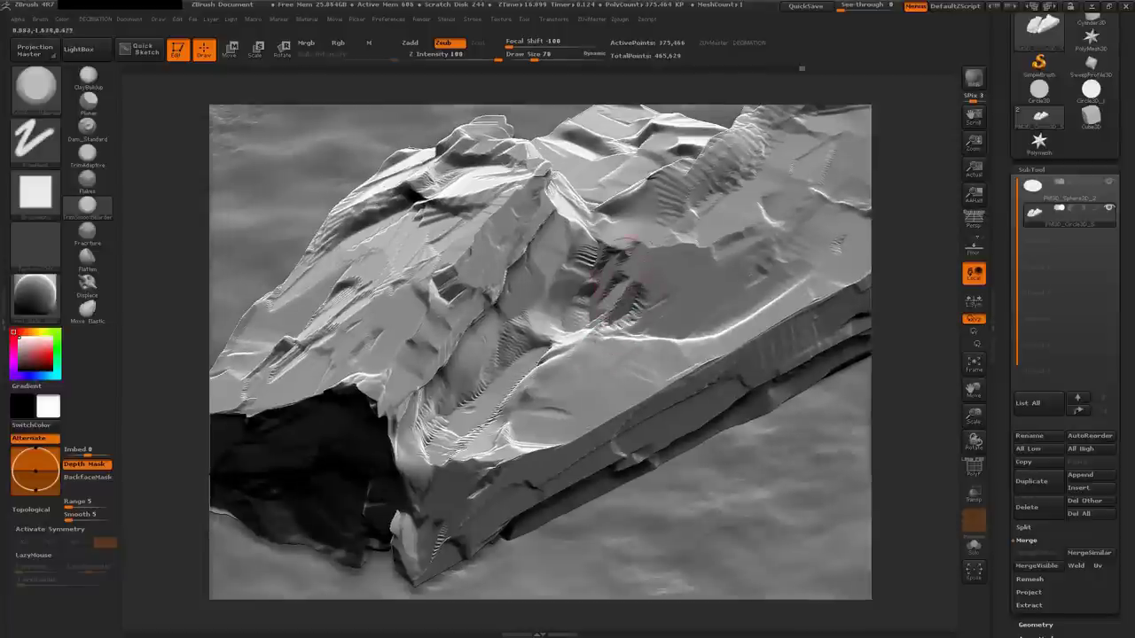
pyautogui.moveTo(607, 321)
pyautogui.mouseDown()
pyautogui.moveTo(621, 266)
pyautogui.moveTo(612, 279)
pyautogui.mouseUp()
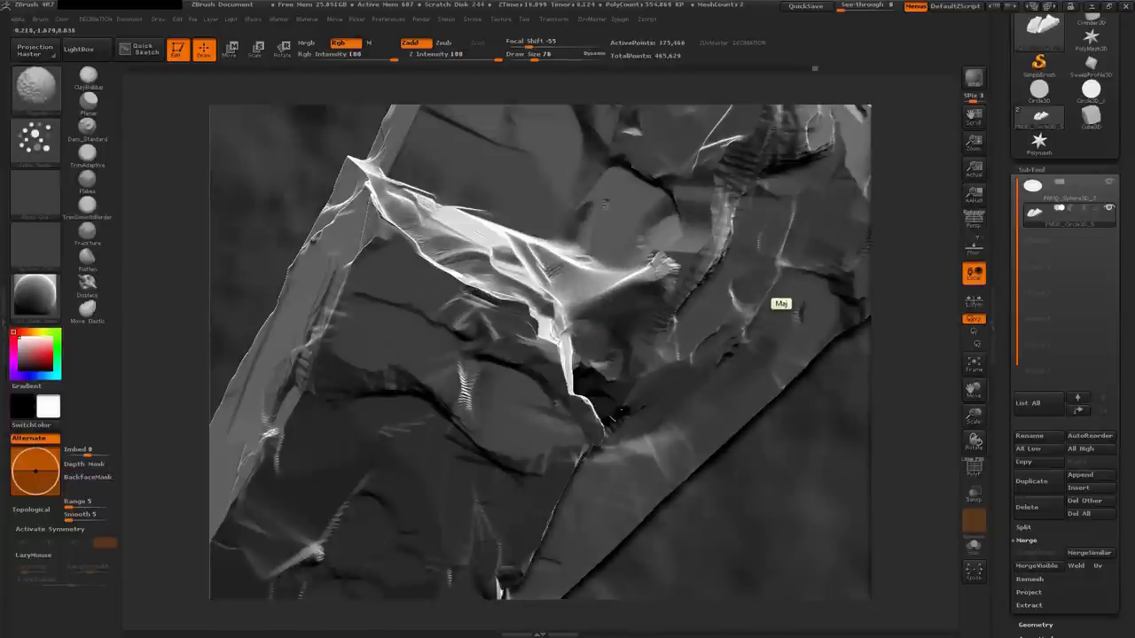
# Smooth the lump, deepen the recess, carve pitted dents and soften the dark dent
pyautogui.press('shift')
pyautogui.moveTo(621, 282)
pyautogui.mouseDown()
pyautogui.moveTo(656, 266)
pyautogui.moveTo(626, 306)
pyautogui.mouseUp()
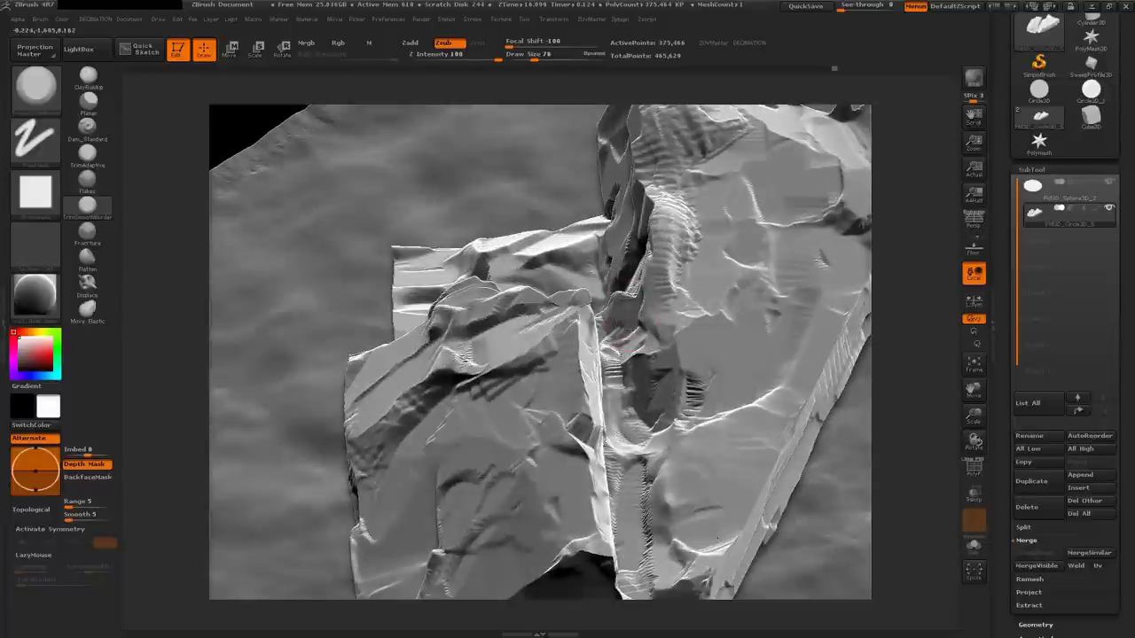
pyautogui.moveTo(630, 311)
pyautogui.mouseDown()
pyautogui.moveTo(656, 417)
pyautogui.moveTo(670, 390)
pyautogui.mouseUp()
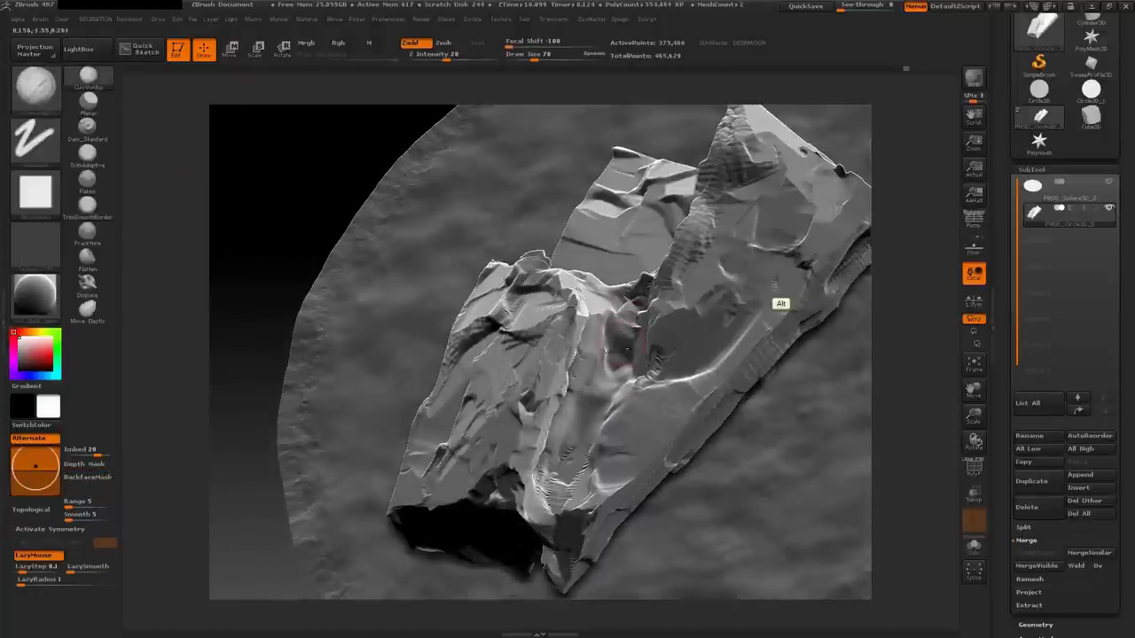
pyautogui.moveTo(625, 337)
pyautogui.keyDown('alt'); pyautogui.mouseDown()
pyautogui.moveTo(616, 372)
pyautogui.moveTo(634, 328)
pyautogui.moveTo(644, 341)
pyautogui.mouseUp(); pyautogui.keyUp('alt')
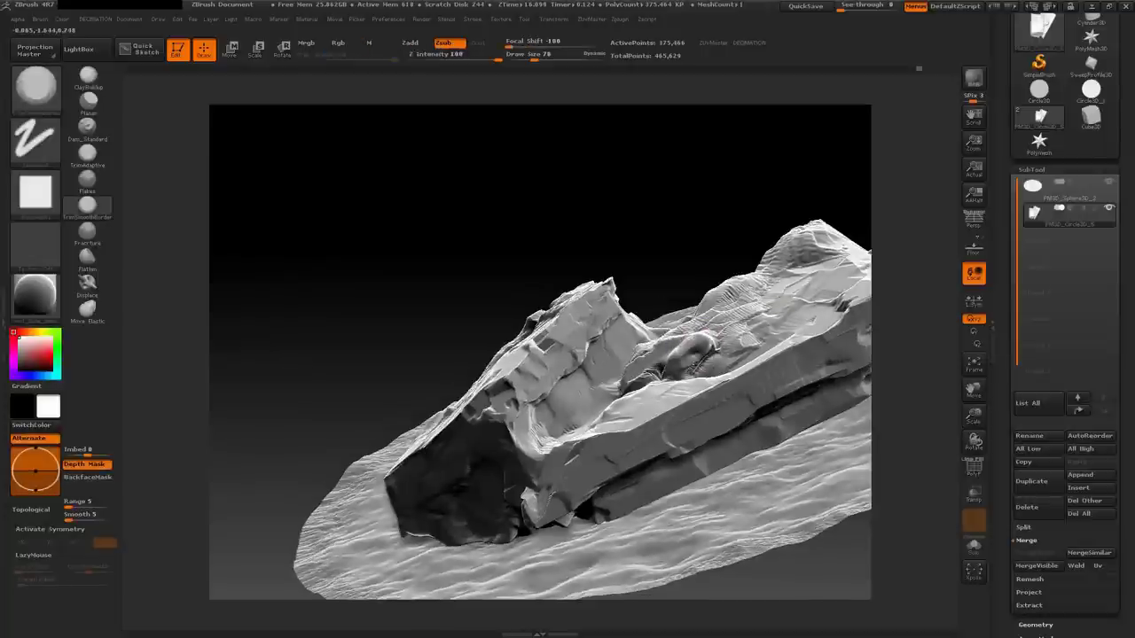
pyautogui.keyDown('shift'); pyautogui.moveTo(700, 352); pyautogui.dragTo(710, 348); pyautogui.keyUp('shift')
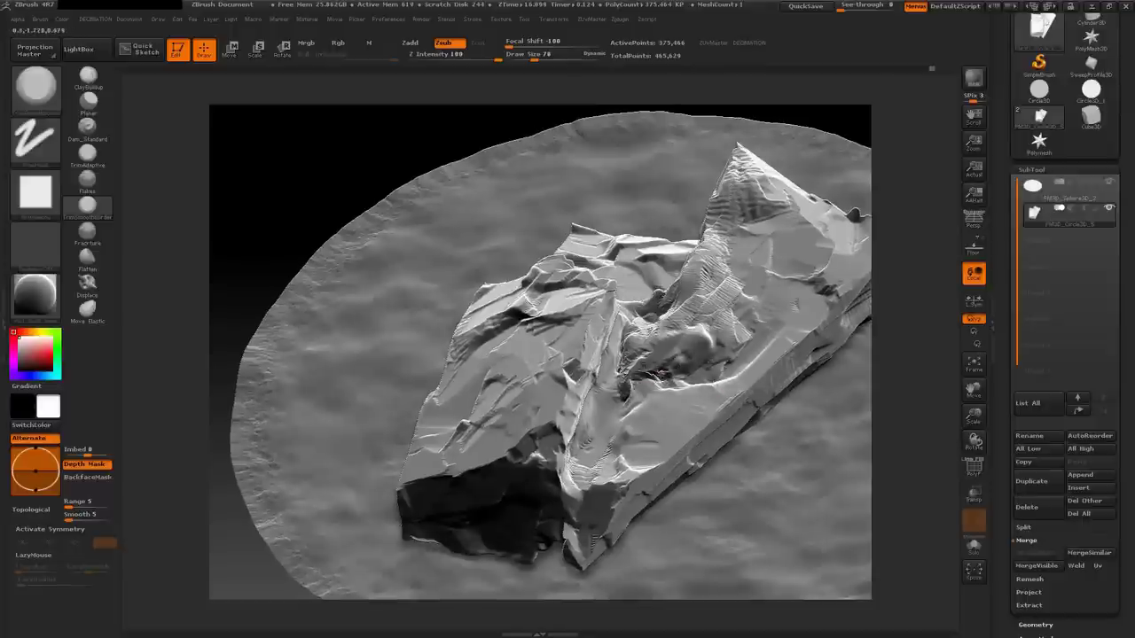
pyautogui.press('shift')
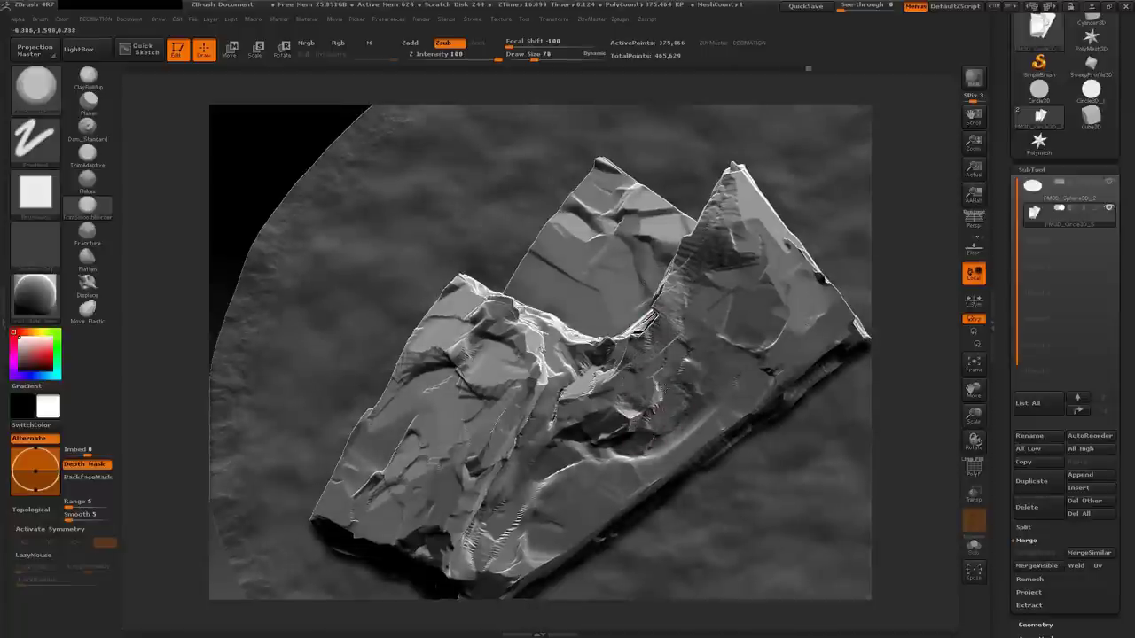
# Orbit the rock to check the carved faces, ending at a low side view
pyautogui.moveTo(661, 321)
pyautogui.mouseDown()
pyautogui.moveTo(780, 302)
pyautogui.moveTo(620, 366)
pyautogui.mouseUp()
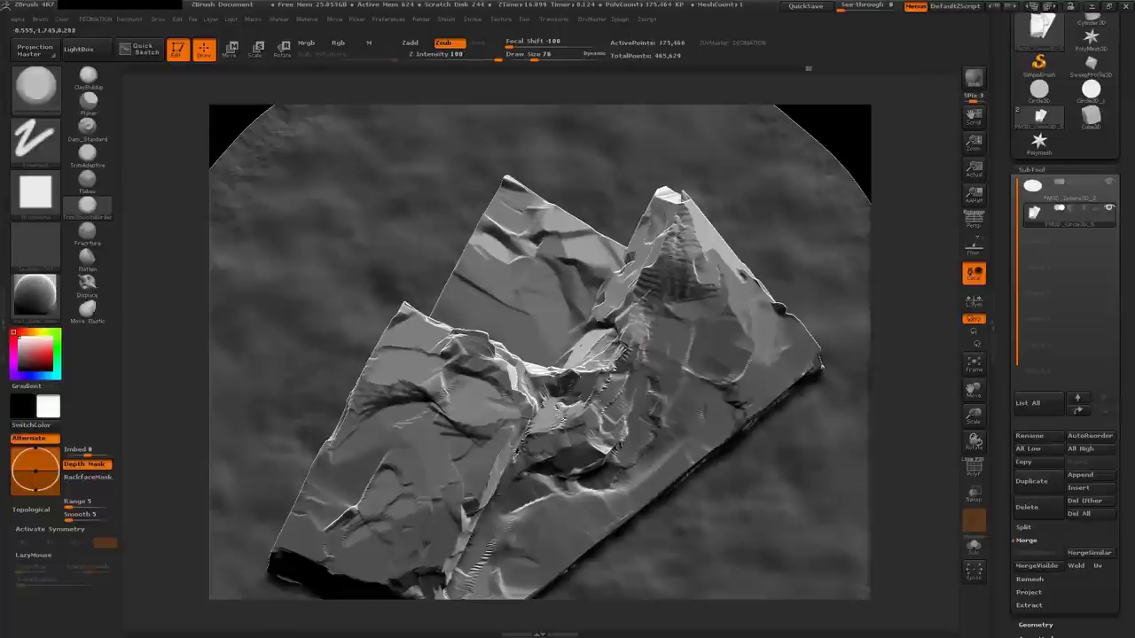
pyautogui.moveTo(642, 304)
pyautogui.mouseDown()
pyautogui.moveTo(781, 304)
pyautogui.moveTo(683, 297)
pyautogui.mouseUp()
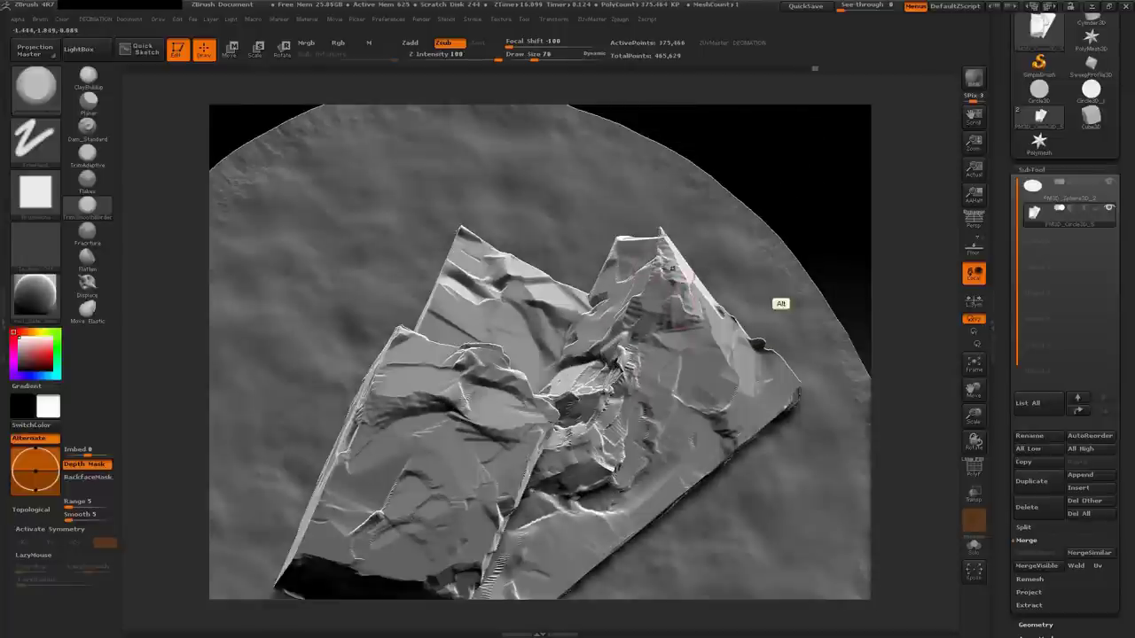
pyautogui.moveTo(781, 304)
pyautogui.mouseDown()
pyautogui.moveTo(674, 293)
pyautogui.moveTo(781, 301)
pyautogui.moveTo(629, 353)
pyautogui.mouseUp()
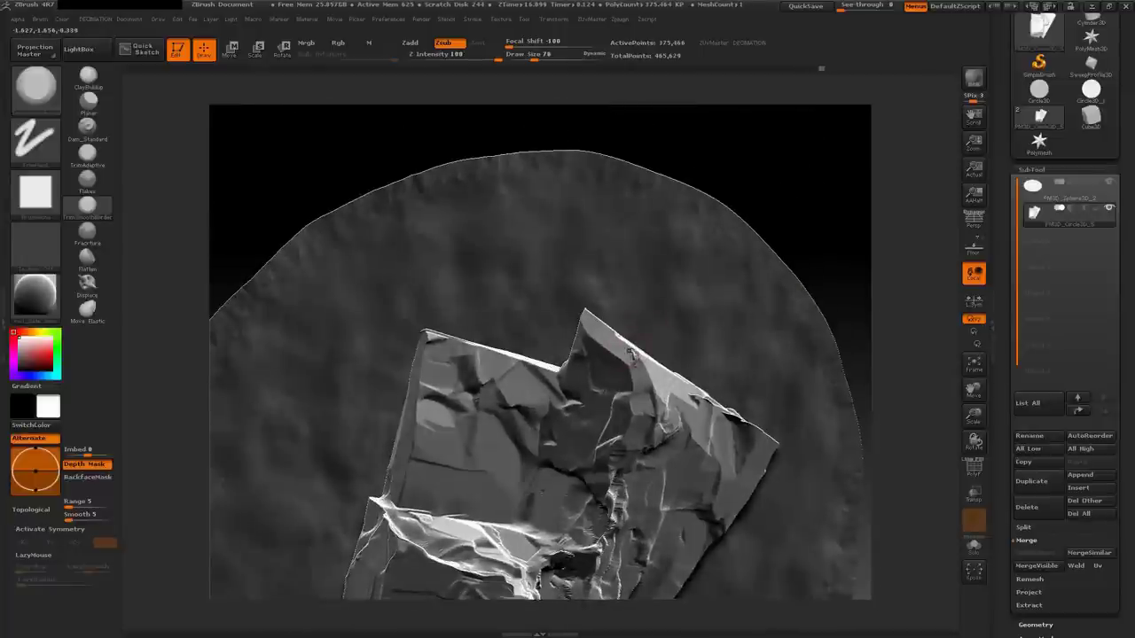
pyautogui.moveTo(778, 299); pyautogui.dragTo(542, 310)
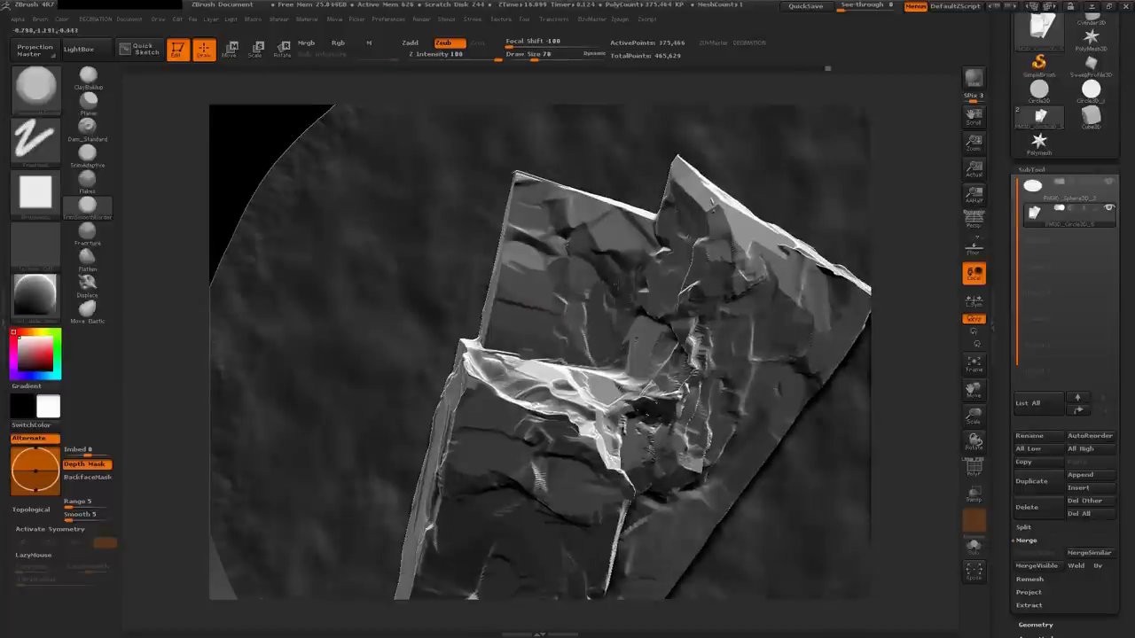
pyautogui.moveTo(589, 222)
pyautogui.mouseDown()
pyautogui.moveTo(781, 298)
pyautogui.moveTo(637, 337)
pyautogui.mouseUp()
pyautogui.moveTo(585, 283)
pyautogui.mouseDown()
pyautogui.moveTo(623, 364)
pyautogui.moveTo(606, 330)
pyautogui.moveTo(582, 351)
pyautogui.moveTo(780, 304)
pyautogui.moveTo(542, 369)
pyautogui.moveTo(560, 375)
pyautogui.moveTo(446, 293)
pyautogui.mouseUp()
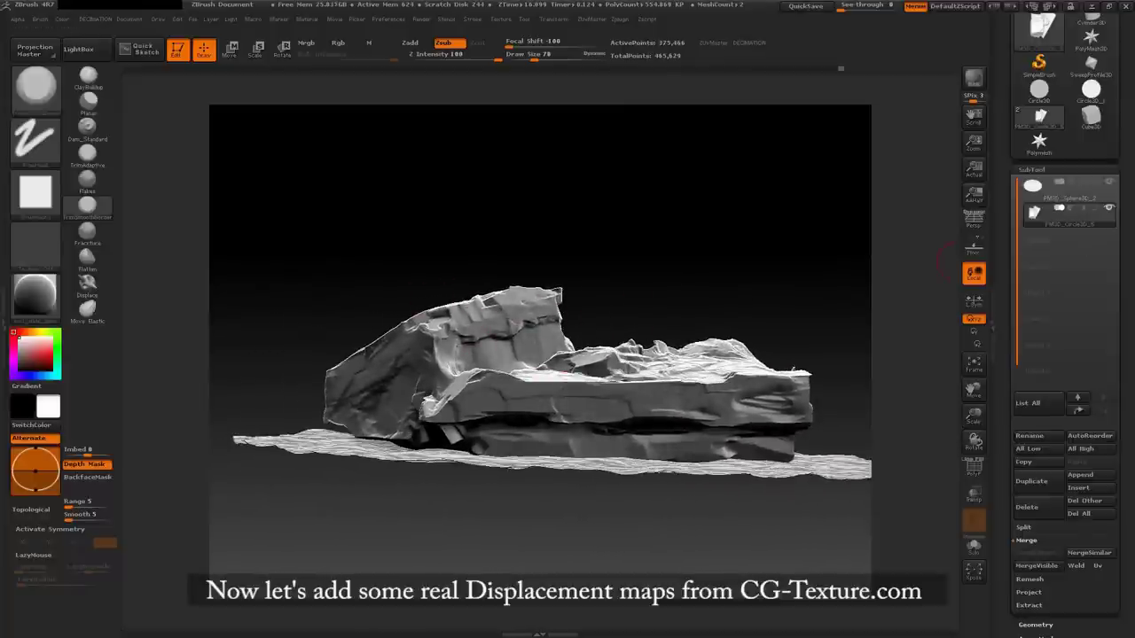
# Choose a rocky alpha for the brush and set the stroke to DragRect
pyautogui.click(88, 265)
pyautogui.click(35, 191)
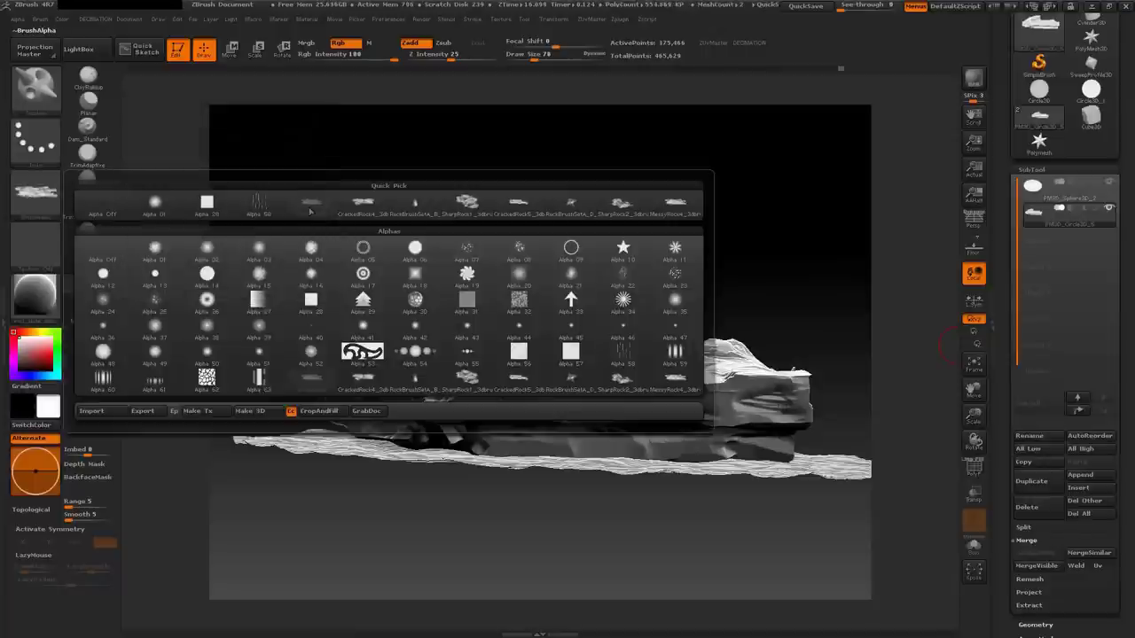
pyautogui.click(363, 203)
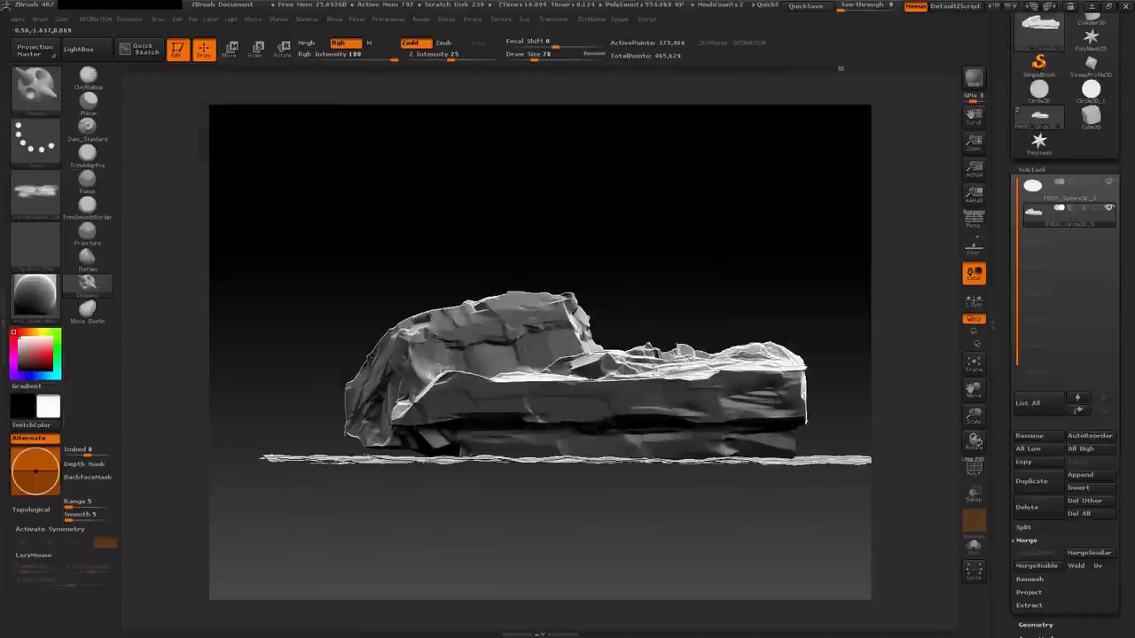
pyautogui.keyDown('ctrl'); pyautogui.click(271, 192); pyautogui.keyUp('ctrl')
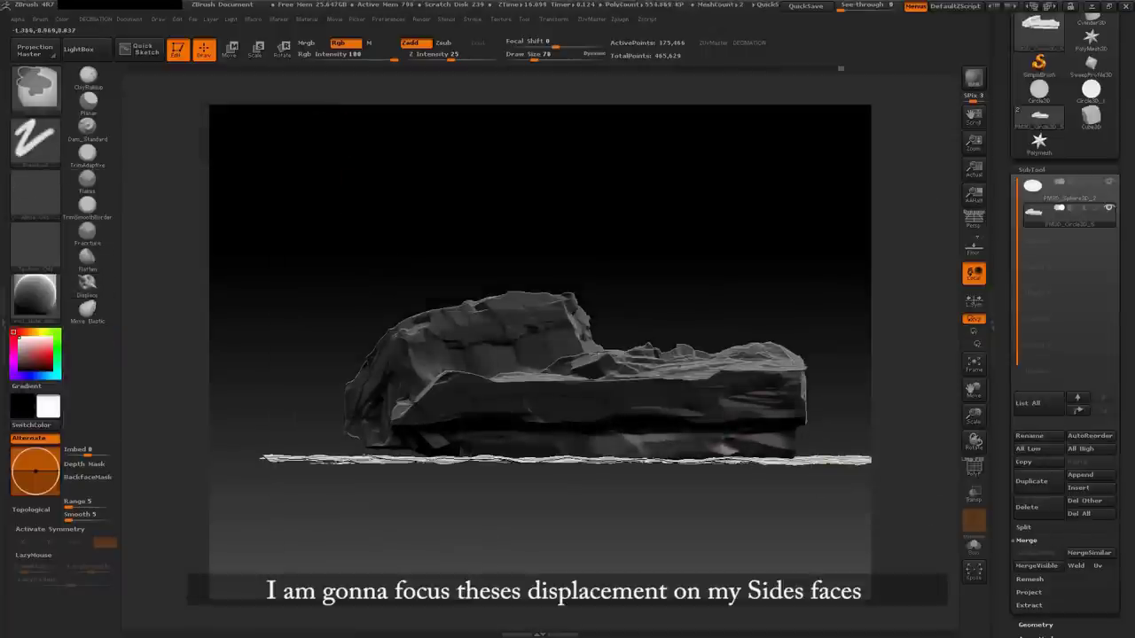
pyautogui.moveTo(659, 445); pyautogui.dragTo(577, 311)
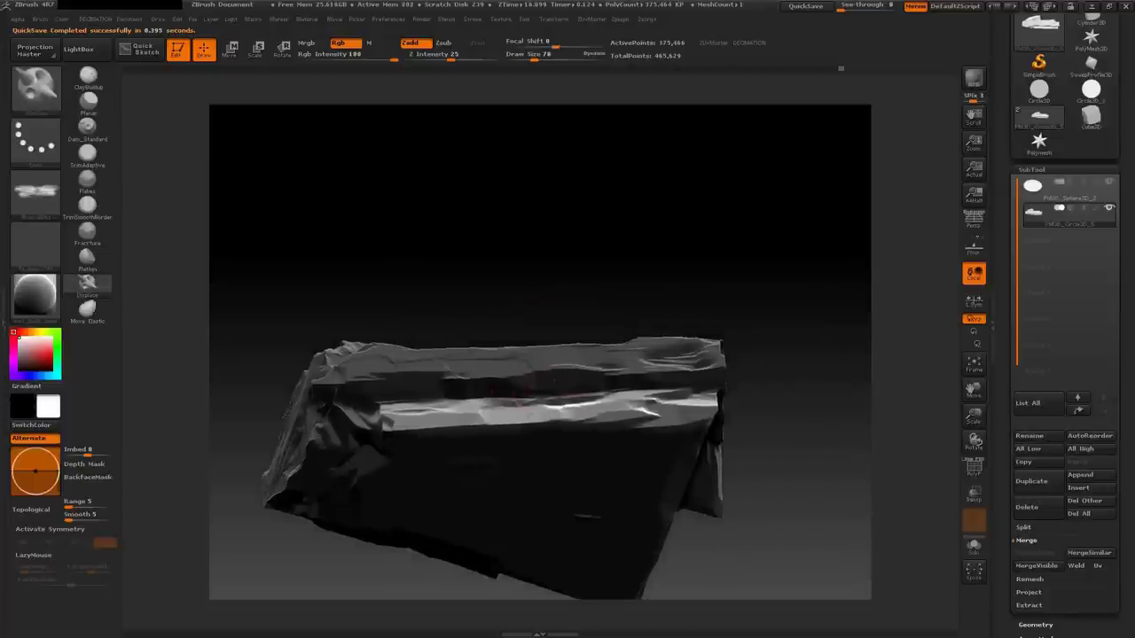
pyautogui.click(37, 164)
pyautogui.click(146, 151)
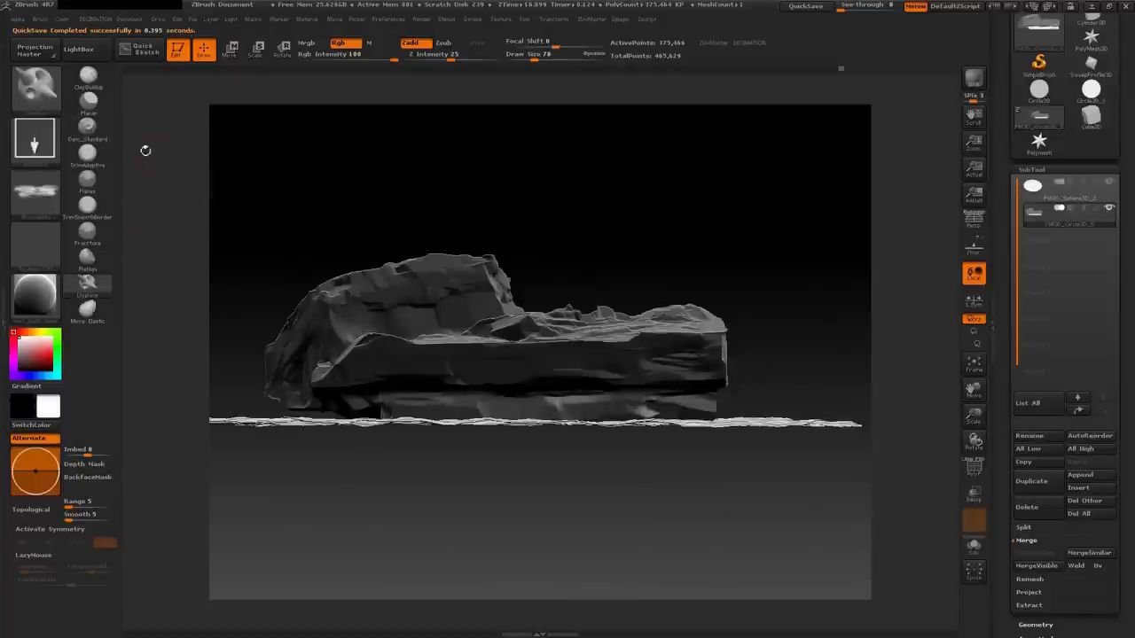
# Stamp rocky displacement along the rock's front edge from a side-on view
pyautogui.moveTo(550, 186); pyautogui.dragTo(847, 68)
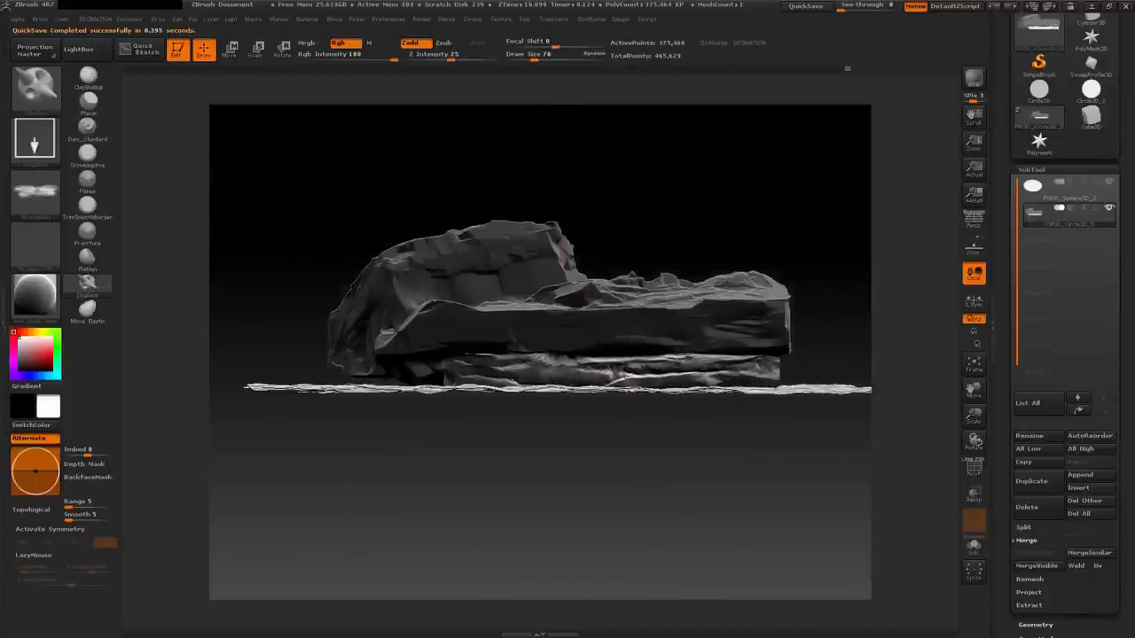
pyautogui.moveTo(426, 333)
pyautogui.mouseDown()
pyautogui.moveTo(318, 315)
pyautogui.moveTo(359, 299)
pyautogui.moveTo(387, 321)
pyautogui.mouseUp()
pyautogui.moveTo(581, 315); pyautogui.dragTo(386, 319)
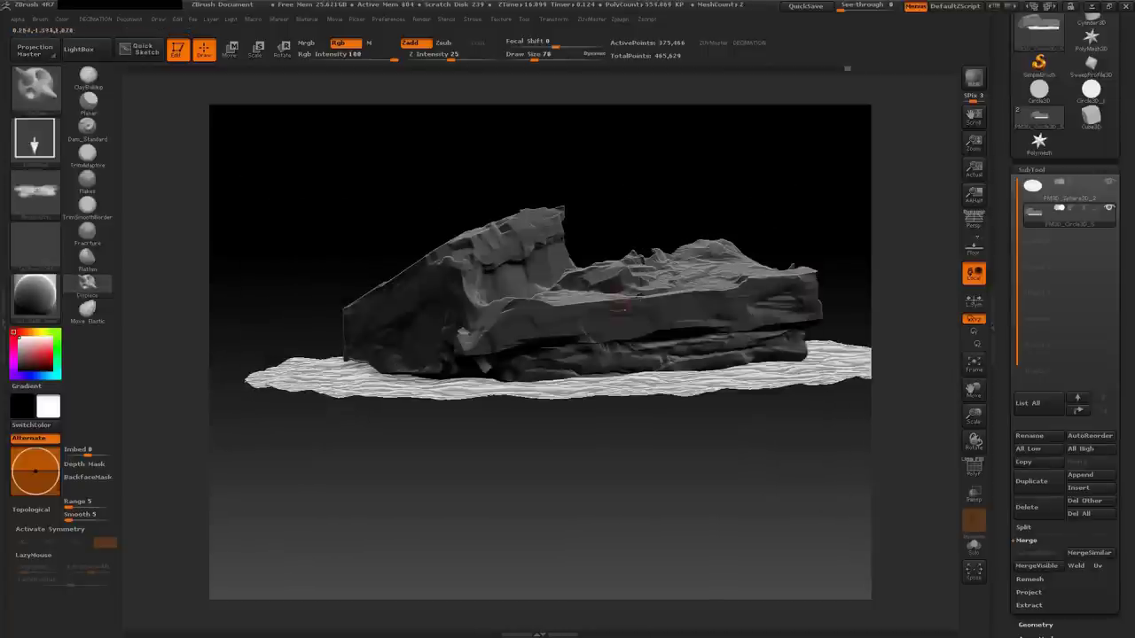
pyautogui.moveTo(600, 304); pyautogui.dragTo(399, 323)
pyautogui.moveTo(532, 330); pyautogui.dragTo(398, 353)
pyautogui.moveTo(466, 306); pyautogui.dragTo(776, 301)
# Switch to the MessyRock4_3dbrush_L alpha and stamp detail onto the upper ridge
pyautogui.click(36, 194)
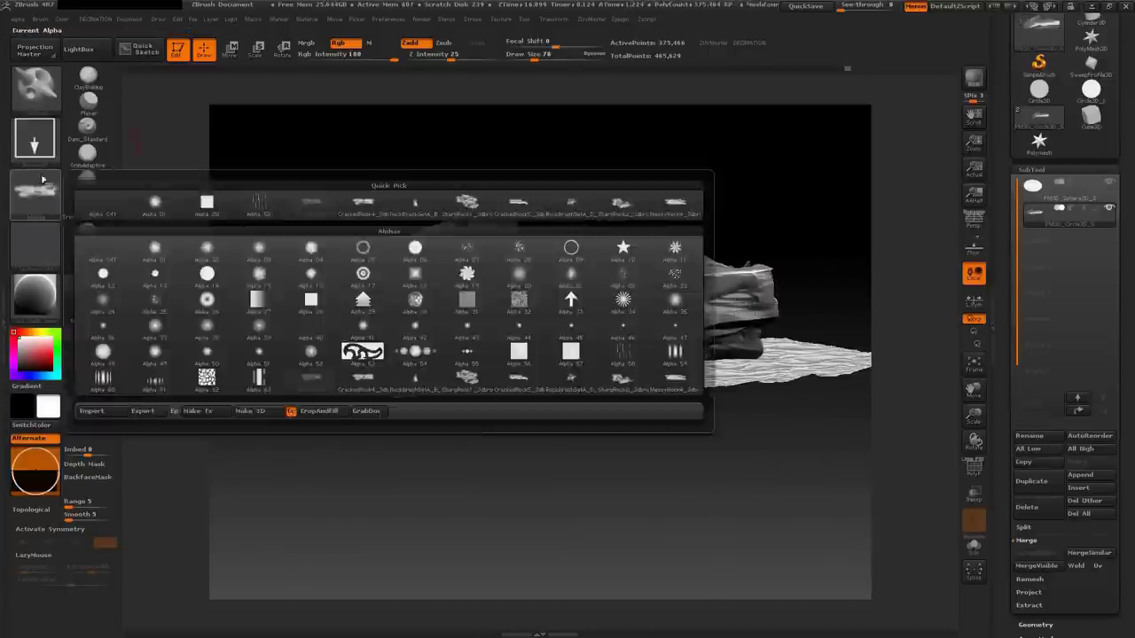
pyautogui.click(36, 193)
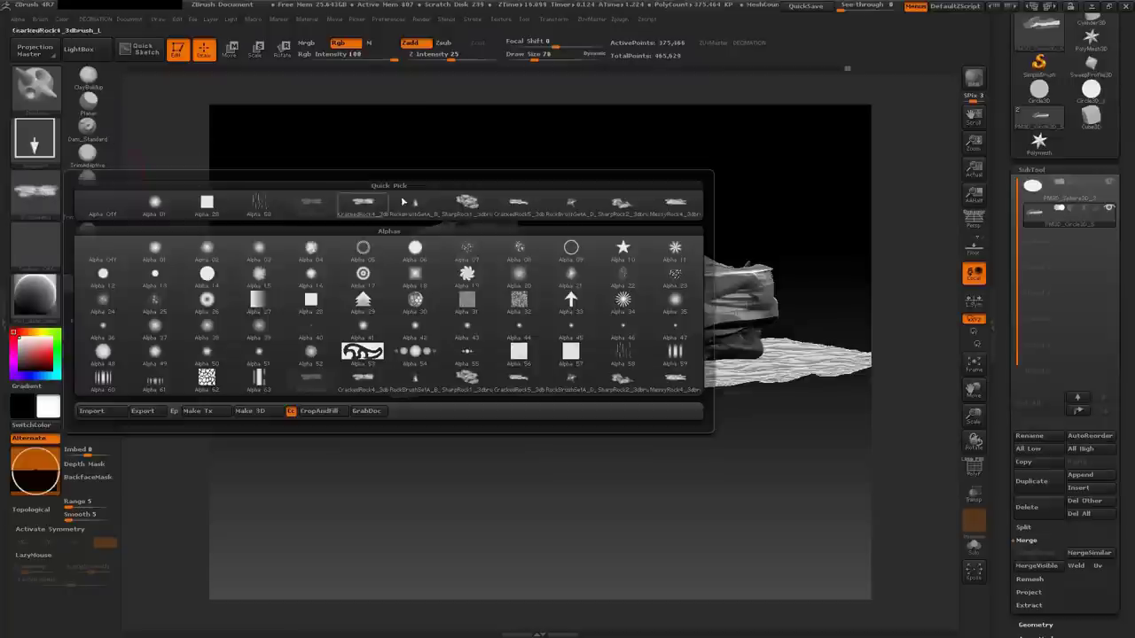
pyautogui.click(679, 206)
pyautogui.moveTo(606, 277); pyautogui.dragTo(568, 300)
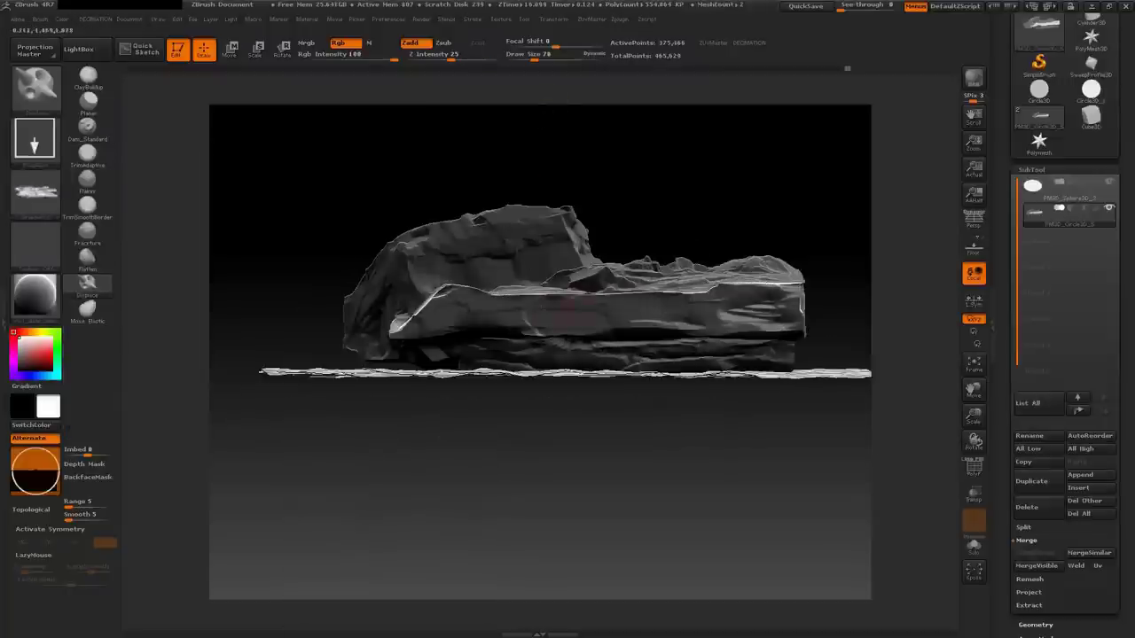
# Orbit the rock to review the new stamped detail from several angles
pyautogui.moveTo(537, 129); pyautogui.dragTo(616, 261)
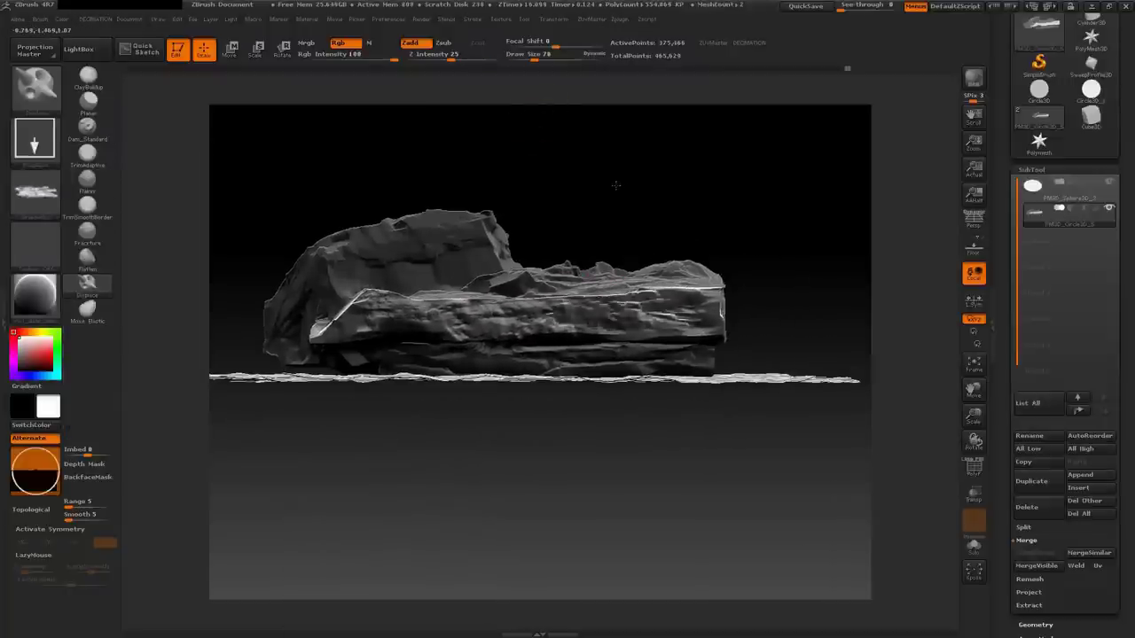
pyautogui.moveTo(618, 109); pyautogui.dragTo(648, 124)
pyautogui.moveTo(715, 193)
pyautogui.mouseDown()
pyautogui.moveTo(633, 229)
pyautogui.moveTo(504, 366)
pyautogui.mouseUp()
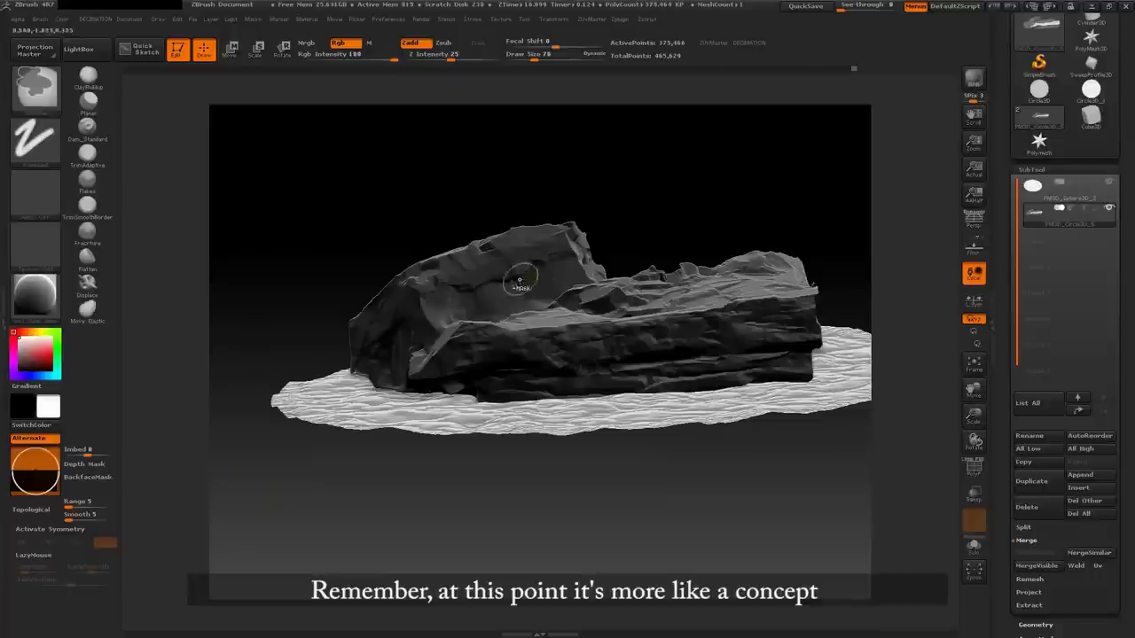
pyautogui.moveTo(486, 292)
pyautogui.mouseDown()
pyautogui.moveTo(442, 270)
pyautogui.moveTo(532, 372)
pyautogui.mouseUp()
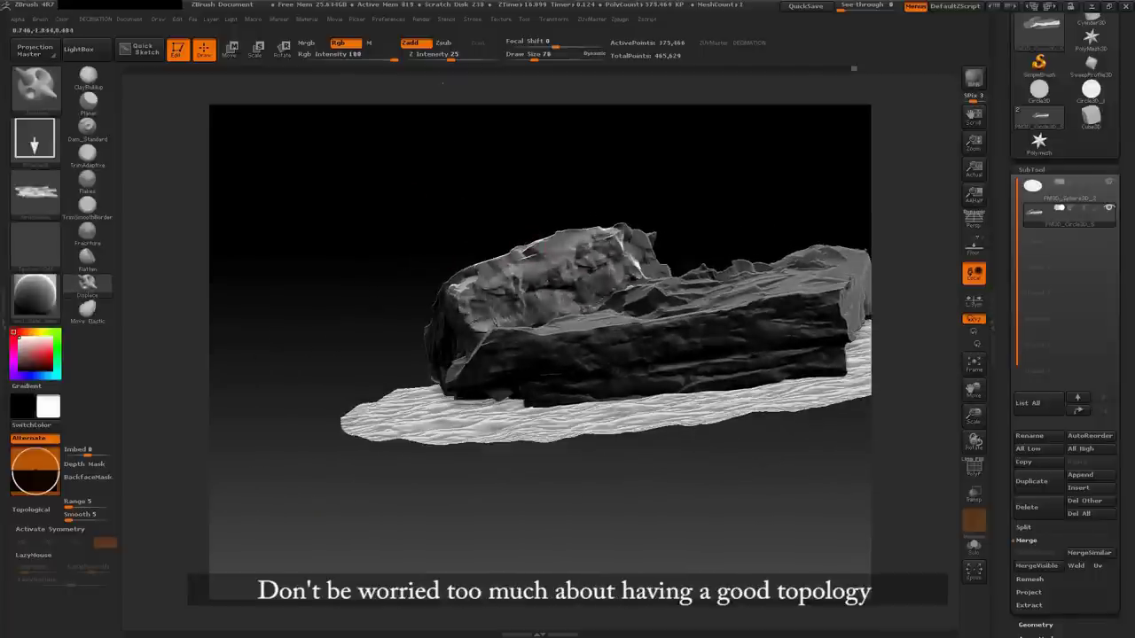
pyautogui.moveTo(460, 188)
pyautogui.mouseDown()
pyautogui.moveTo(750, 186)
pyautogui.moveTo(557, 273)
pyautogui.moveTo(463, 285)
pyautogui.mouseUp()
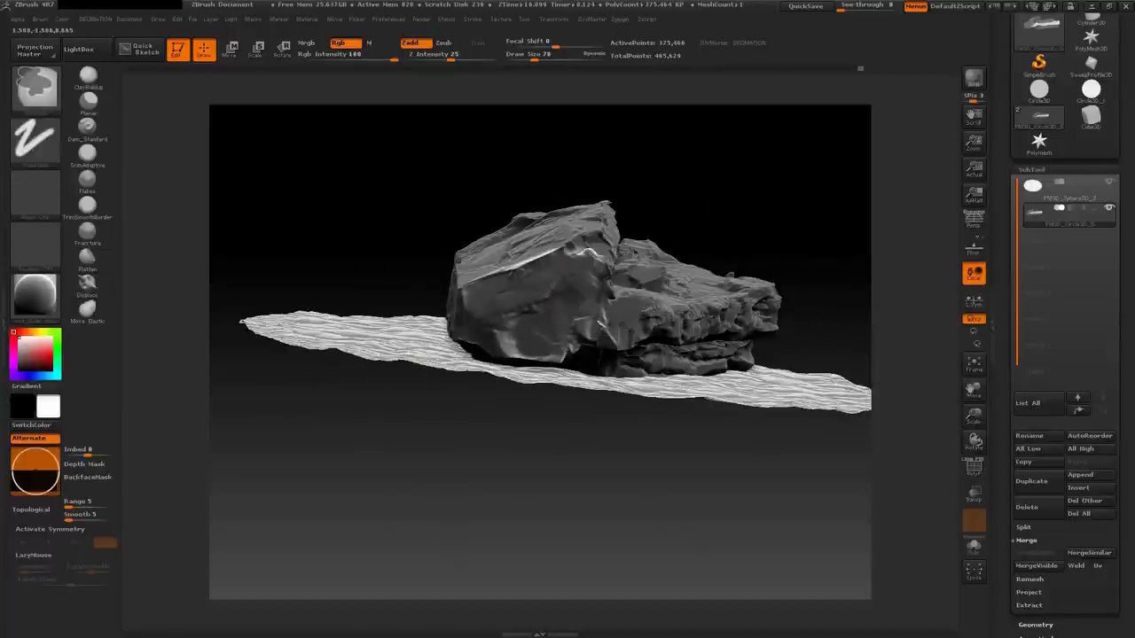
pyautogui.moveTo(777, 142)
pyautogui.mouseDown()
pyautogui.moveTo(602, 304)
pyautogui.moveTo(539, 254)
pyautogui.mouseUp()
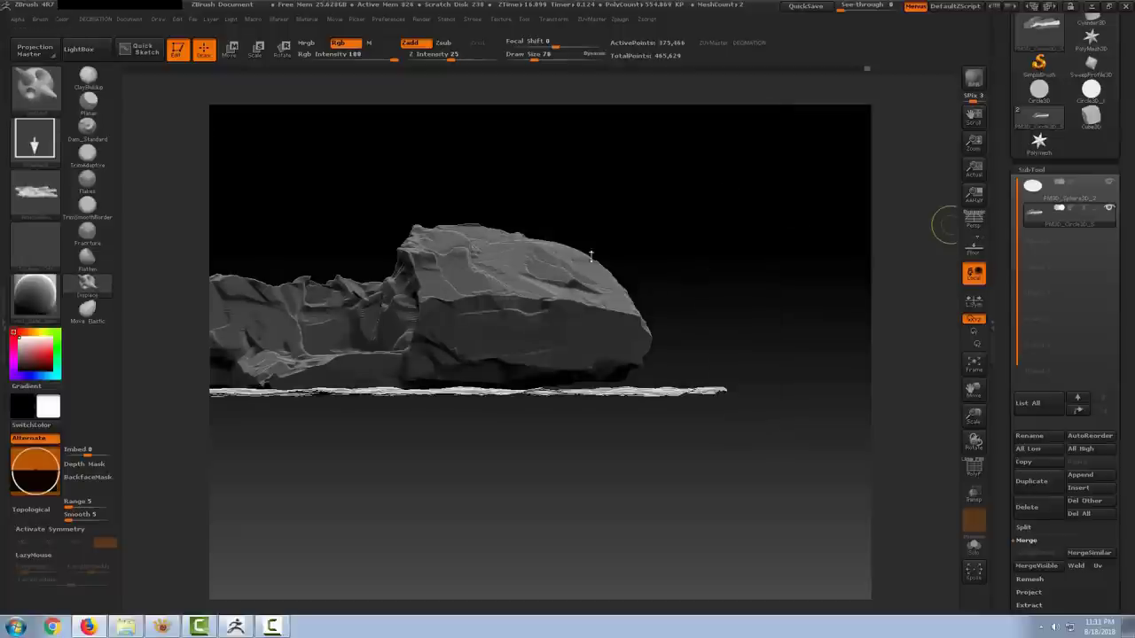
# Re-sculpt the rock's front faces and stamp detail along its upper-left ridge
pyautogui.keyDown('shift'); pyautogui.moveTo(426, 345); pyautogui.dragTo(638, 311); pyautogui.keyUp('shift')
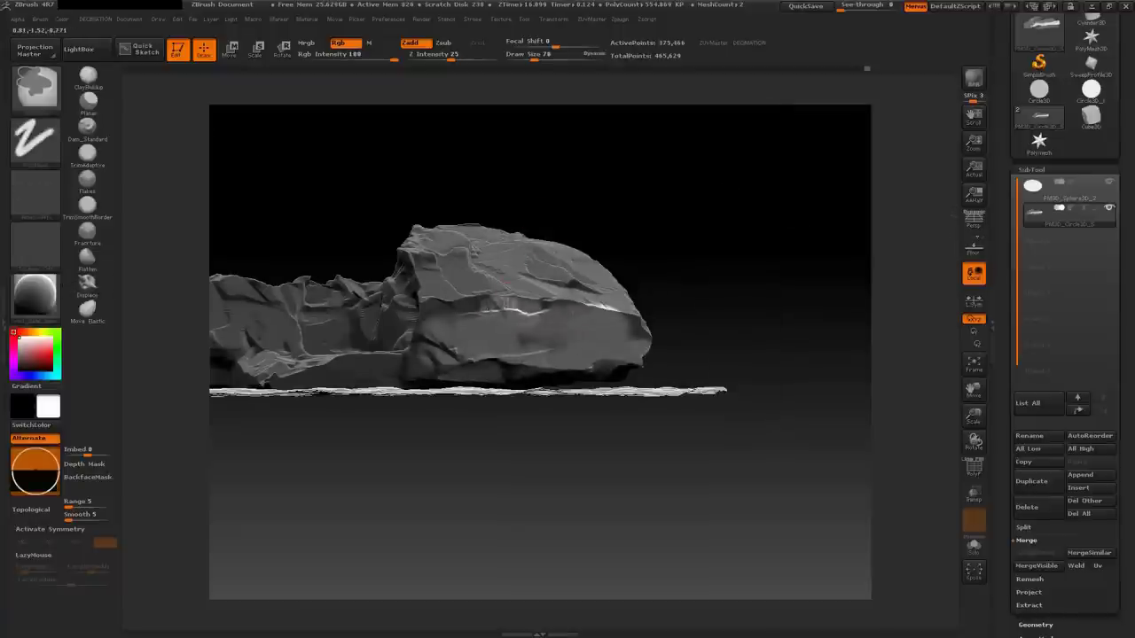
pyautogui.moveTo(415, 307)
pyautogui.mouseDown()
pyautogui.moveTo(633, 227)
pyautogui.moveTo(582, 317)
pyautogui.mouseUp()
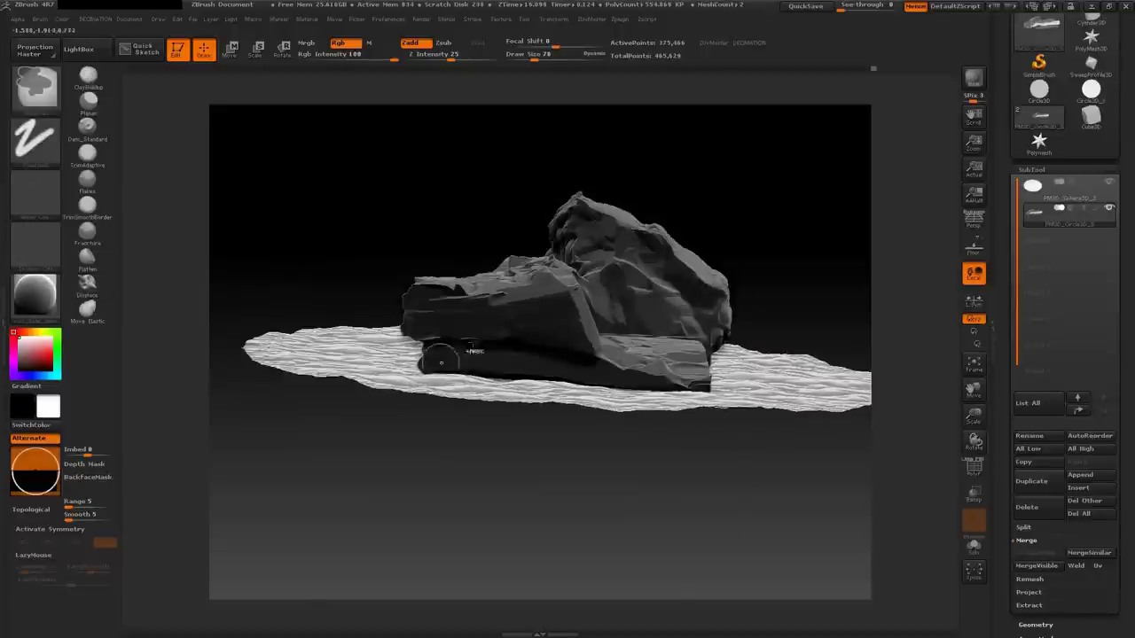
pyautogui.moveTo(441, 362); pyautogui.dragTo(461, 324)
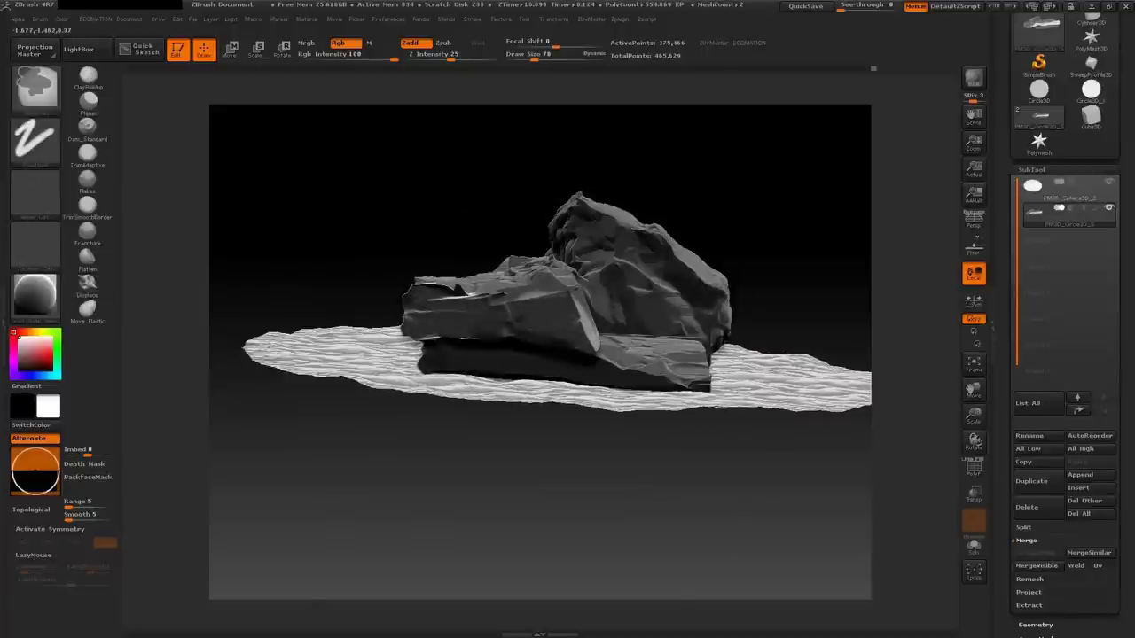
pyautogui.moveTo(165, 222)
pyautogui.mouseDown()
pyautogui.moveTo(614, 203)
pyautogui.moveTo(609, 310)
pyautogui.moveTo(621, 319)
pyautogui.mouseUp()
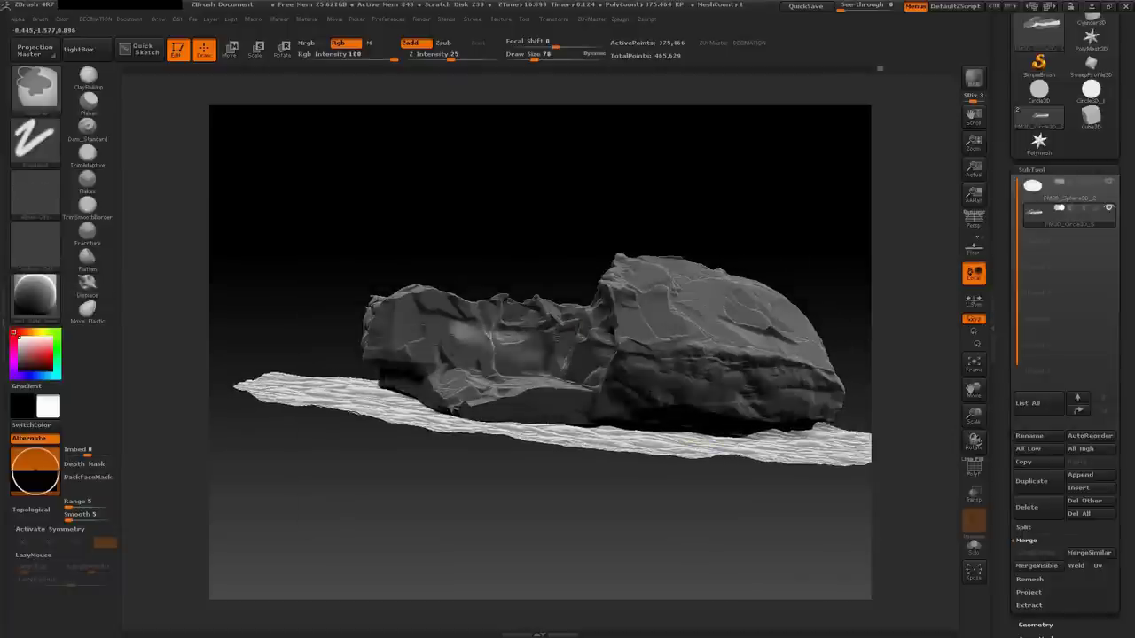
pyautogui.moveTo(399, 303); pyautogui.dragTo(545, 307)
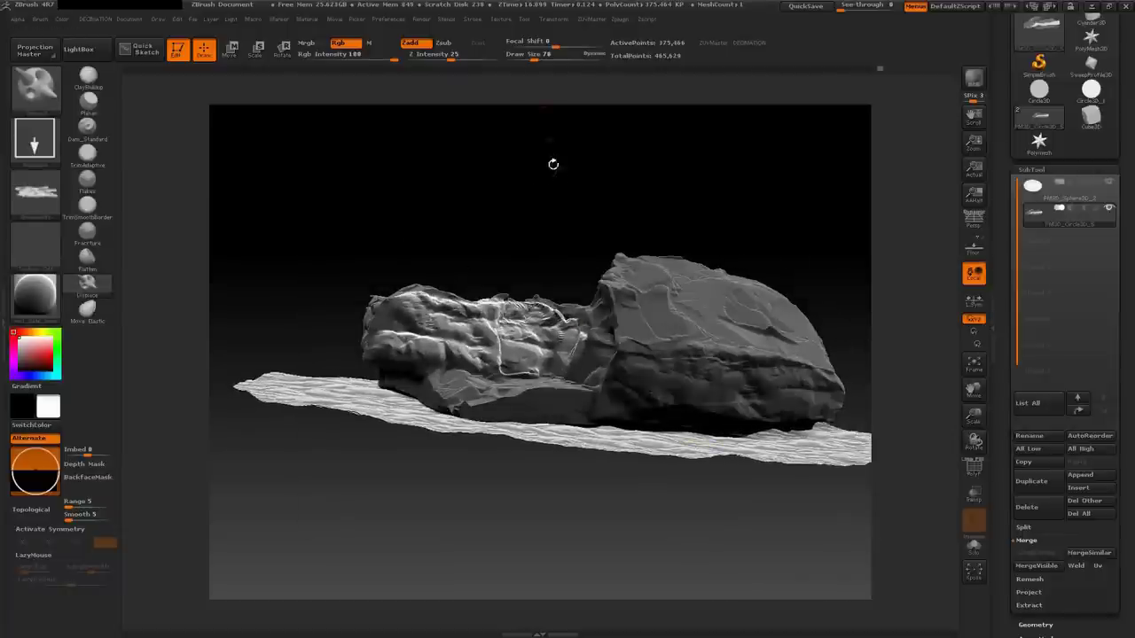
pyautogui.moveTo(552, 164)
pyautogui.mouseDown()
pyautogui.moveTo(518, 354)
pyautogui.moveTo(425, 337)
pyautogui.moveTo(385, 172)
pyautogui.mouseUp()
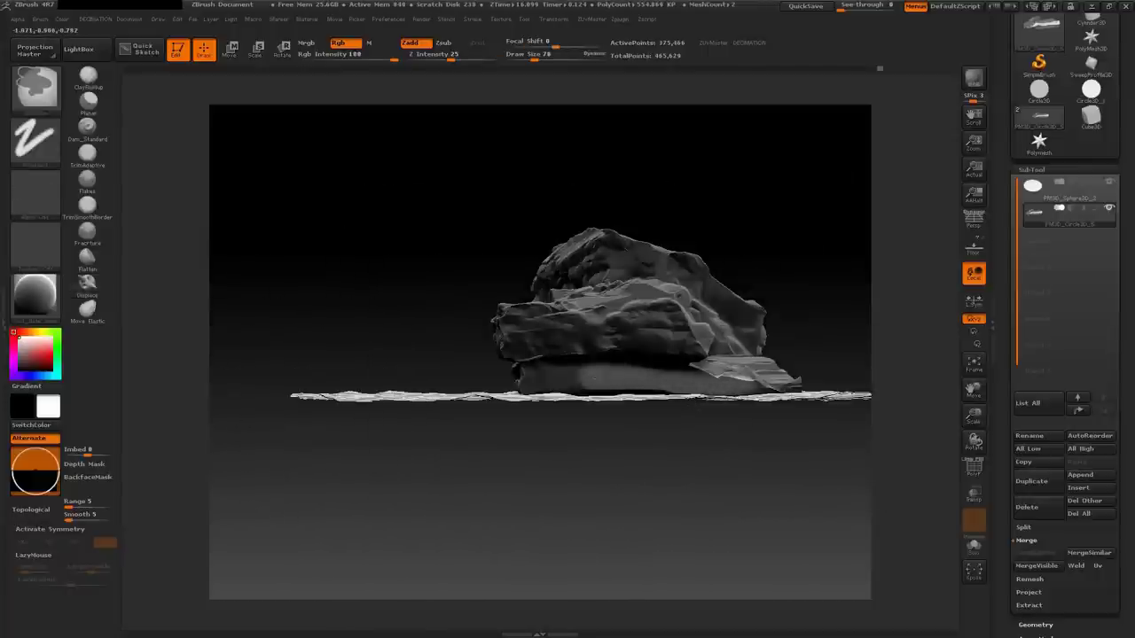
# Select the SharpRock1 alpha and tilt to a raised three-quarter view
pyautogui.click(35, 191)
pyautogui.click(468, 203)
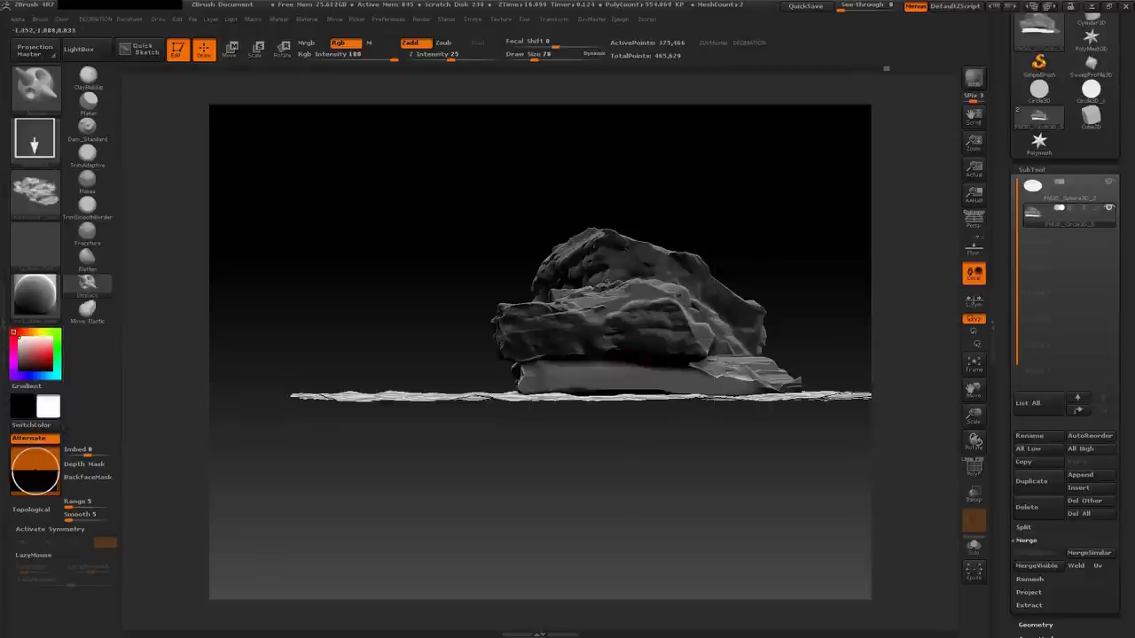
pyautogui.moveTo(717, 177)
pyautogui.mouseDown()
pyautogui.moveTo(542, 311)
pyautogui.moveTo(502, 306)
pyautogui.moveTo(537, 312)
pyautogui.moveTo(585, 266)
pyautogui.moveTo(1051, 227)
pyautogui.mouseUp()
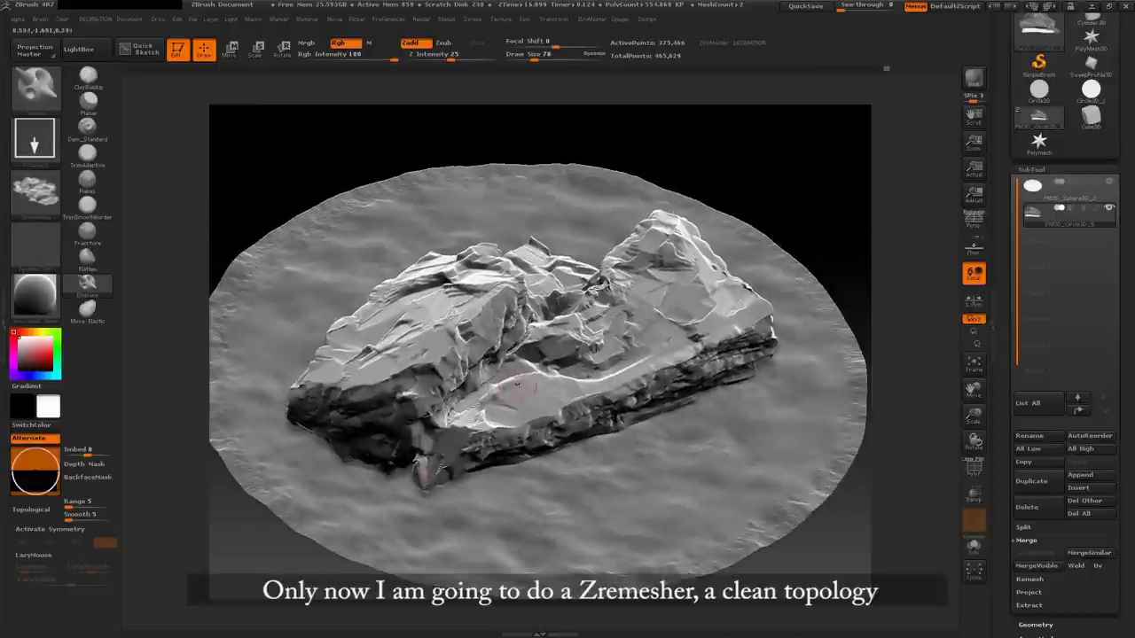
# Duplicate the rock and ZRemesh the copy into a clean mesh of about 13,570 points
pyautogui.click(1101, 504)
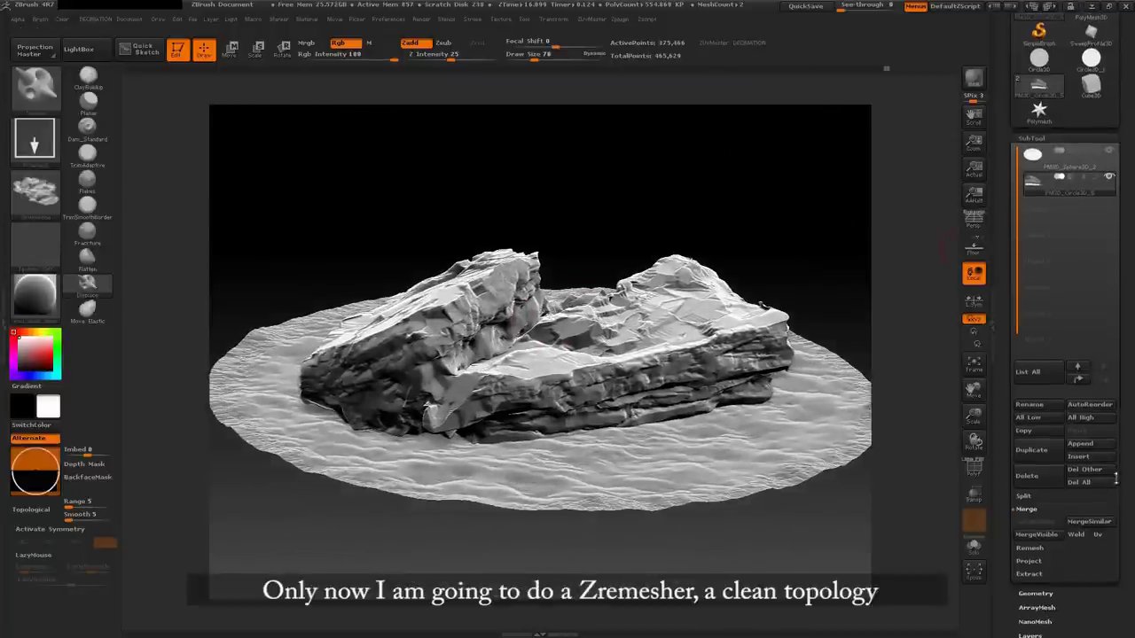
pyautogui.scroll(-5, 1034, 425)
pyautogui.click(1034, 418)
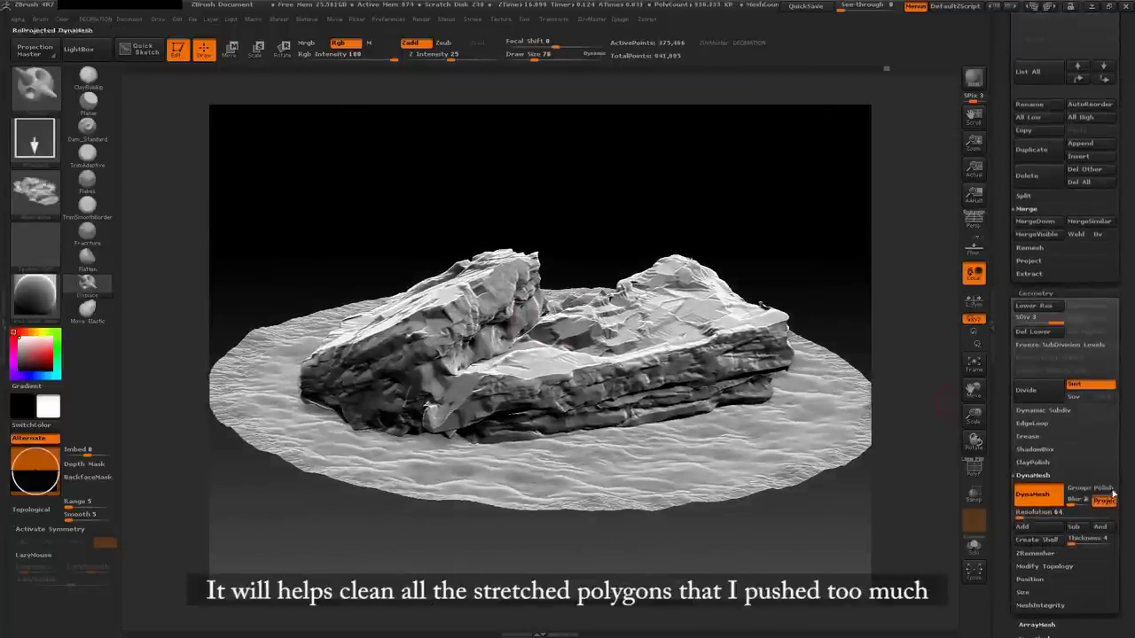
pyautogui.scroll(-5, 1020, 399)
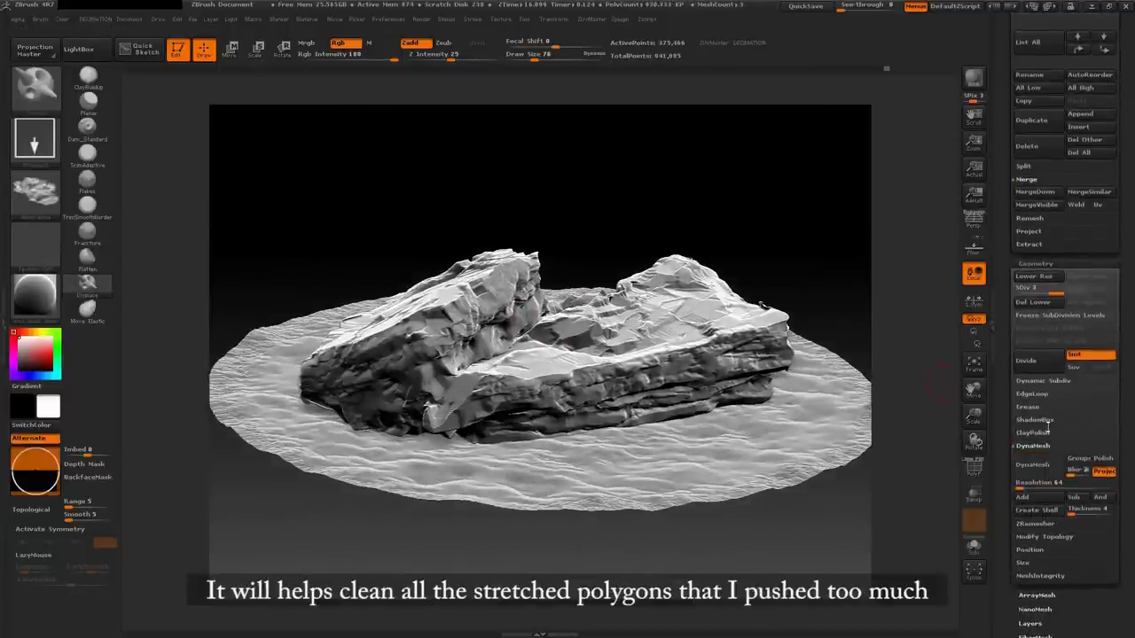
pyautogui.click(1035, 523)
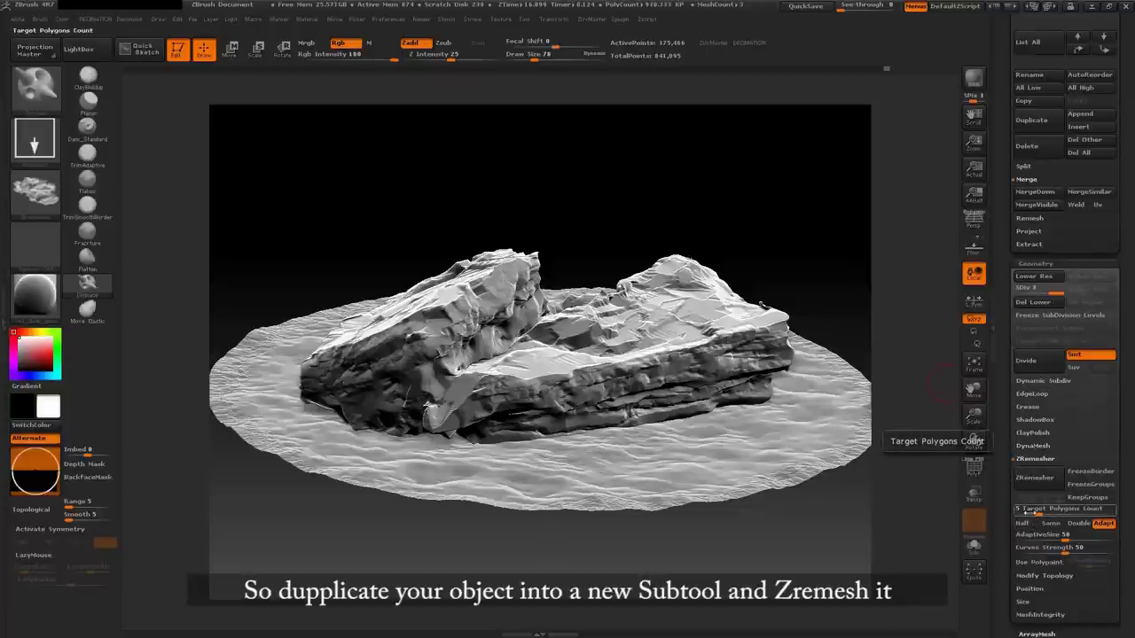
pyautogui.click(1035, 478)
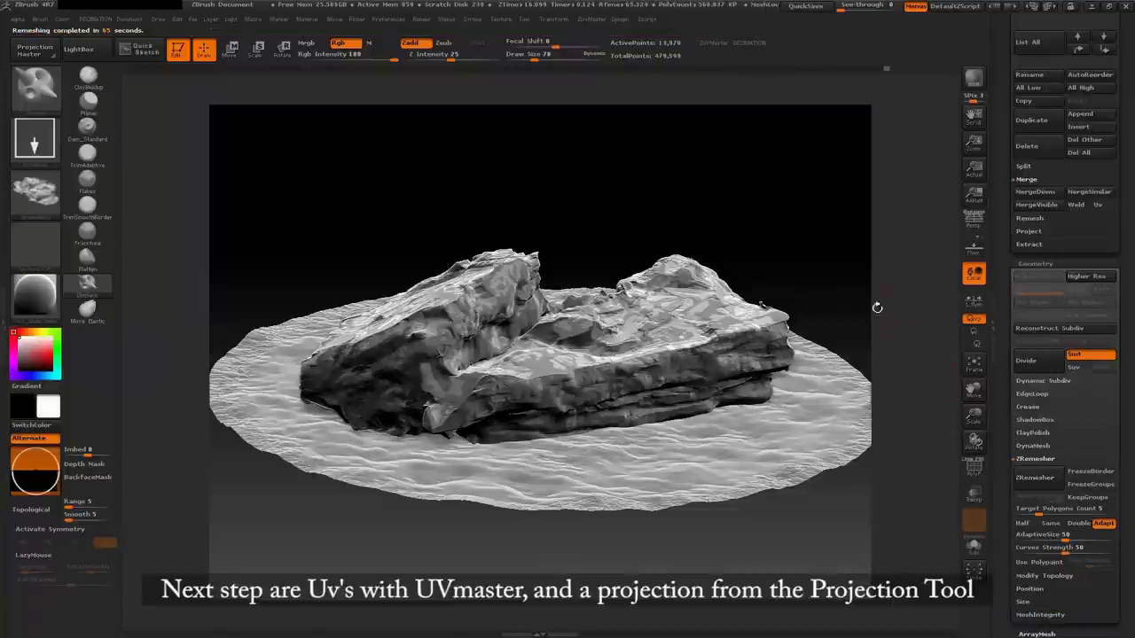
# Solo the remeshed rock and toggle the PolyF wireframe to check its new topology
pyautogui.moveTo(713, 223)
pyautogui.mouseDown()
pyautogui.moveTo(781, 373)
pyautogui.moveTo(937, 446)
pyautogui.mouseUp()
pyautogui.click(973, 546)
pyautogui.click(973, 468)
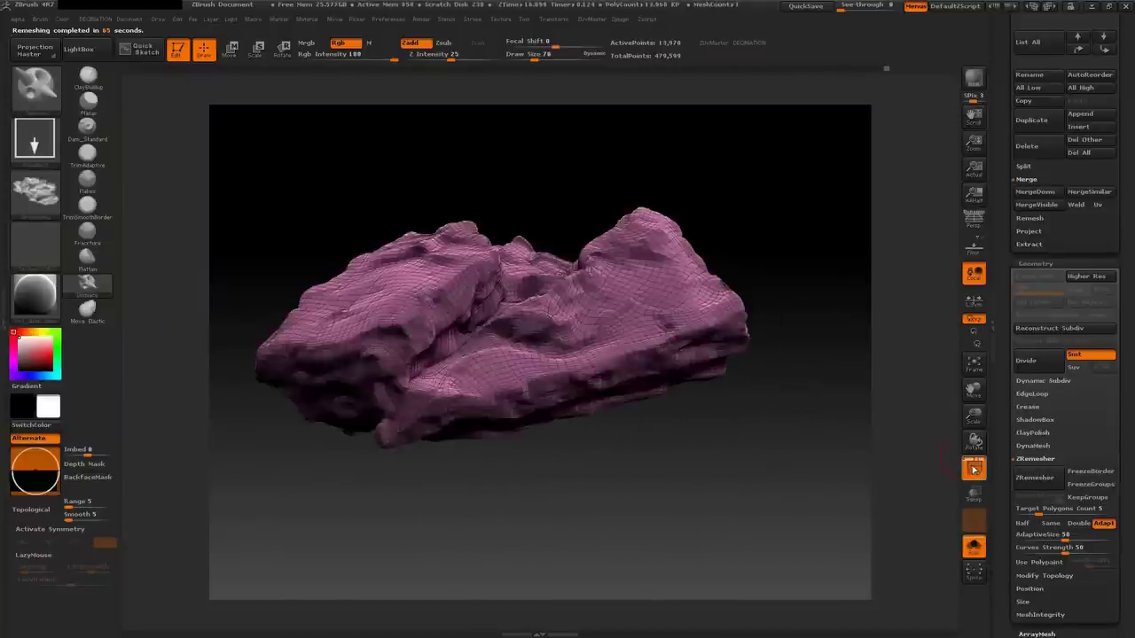
pyautogui.click(973, 468)
pyautogui.moveTo(820, 374)
pyautogui.mouseDown()
pyautogui.moveTo(809, 367)
pyautogui.moveTo(952, 446)
pyautogui.mouseUp()
pyautogui.click(974, 468)
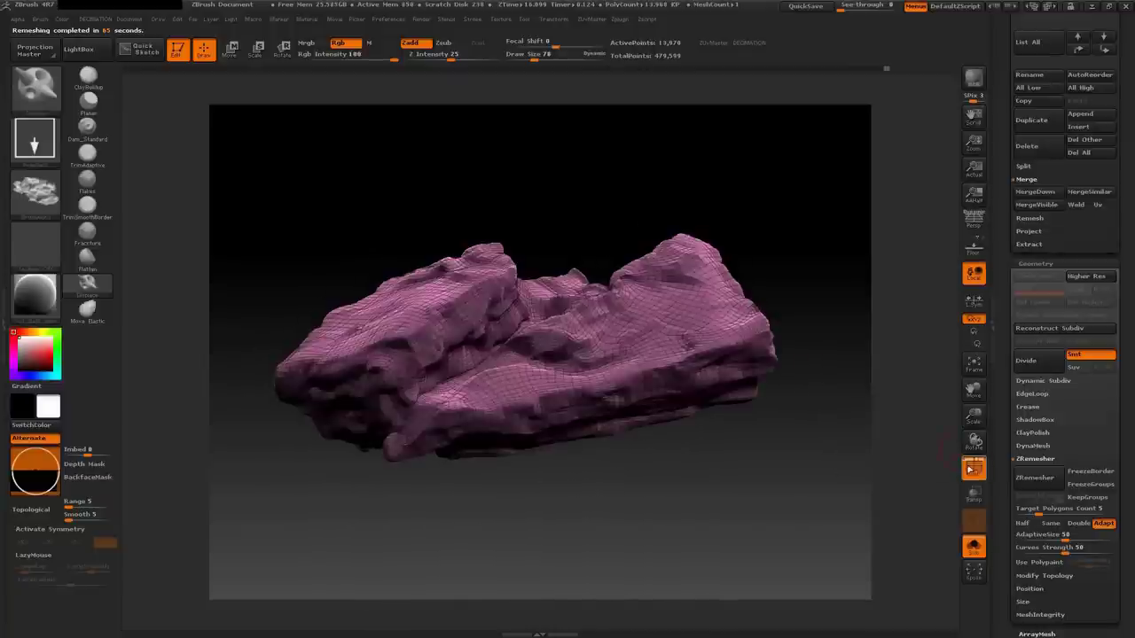
pyautogui.click(974, 468)
# Unwrap the rock's UVs into one island with UV Master and subdivide it once
pyautogui.press('u')
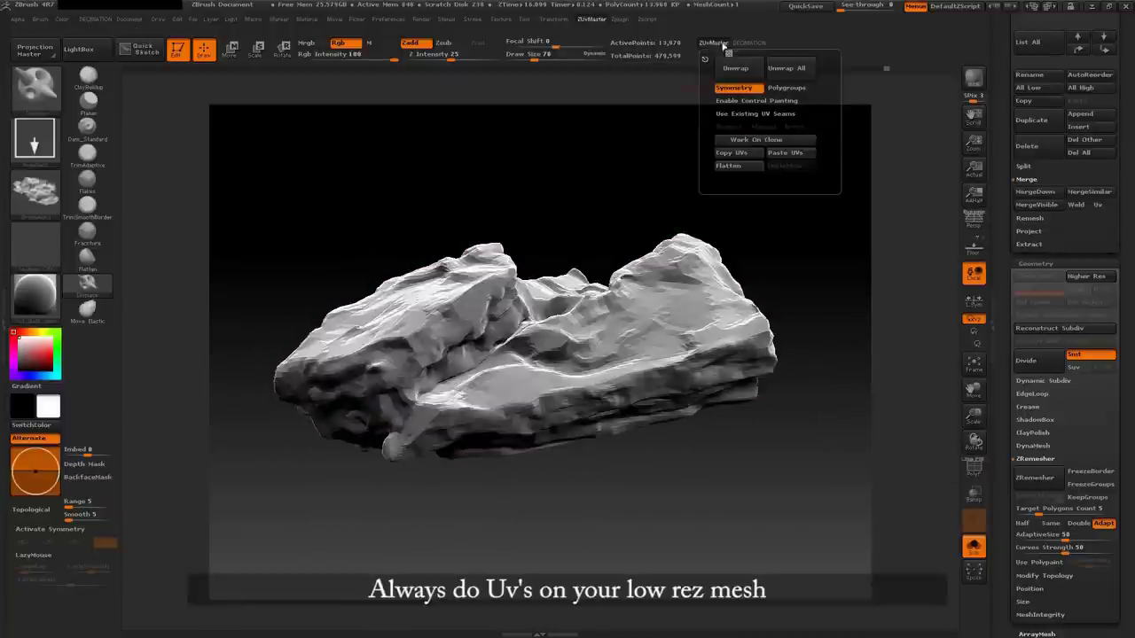
pyautogui.click(735, 68)
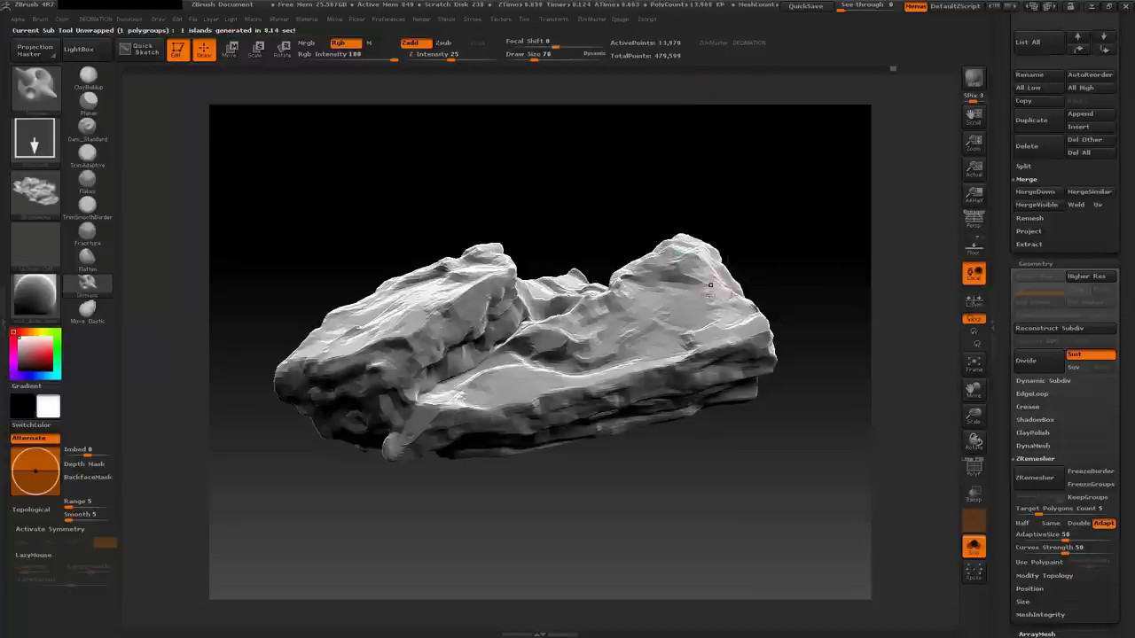
pyautogui.moveTo(710, 285); pyautogui.dragTo(671, 285)
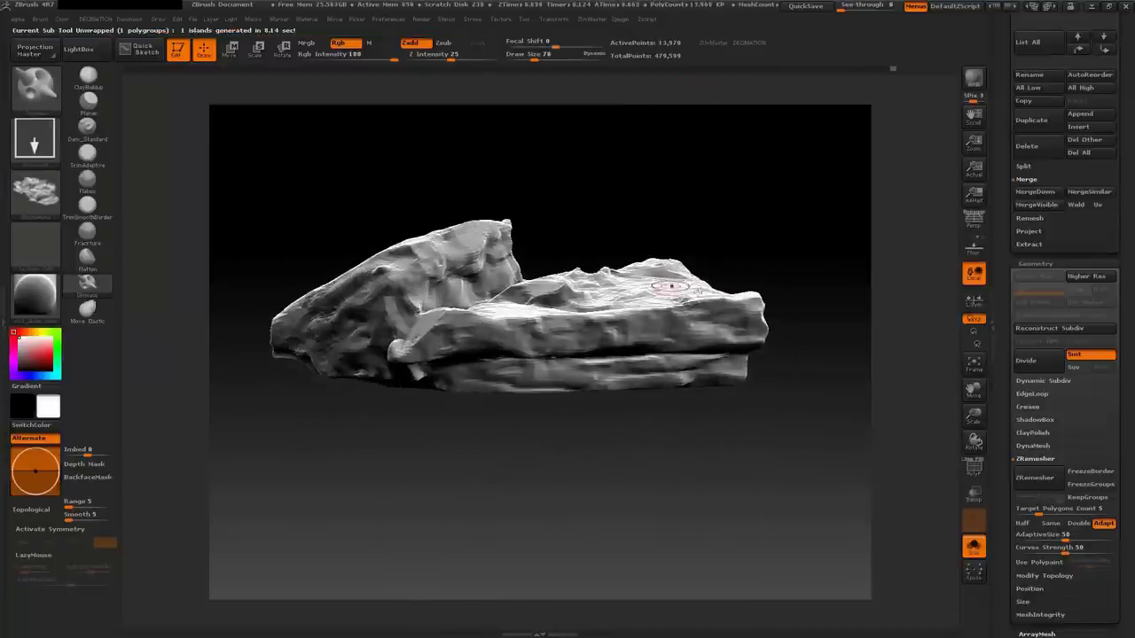
pyautogui.moveTo(729, 332); pyautogui.dragTo(679, 299)
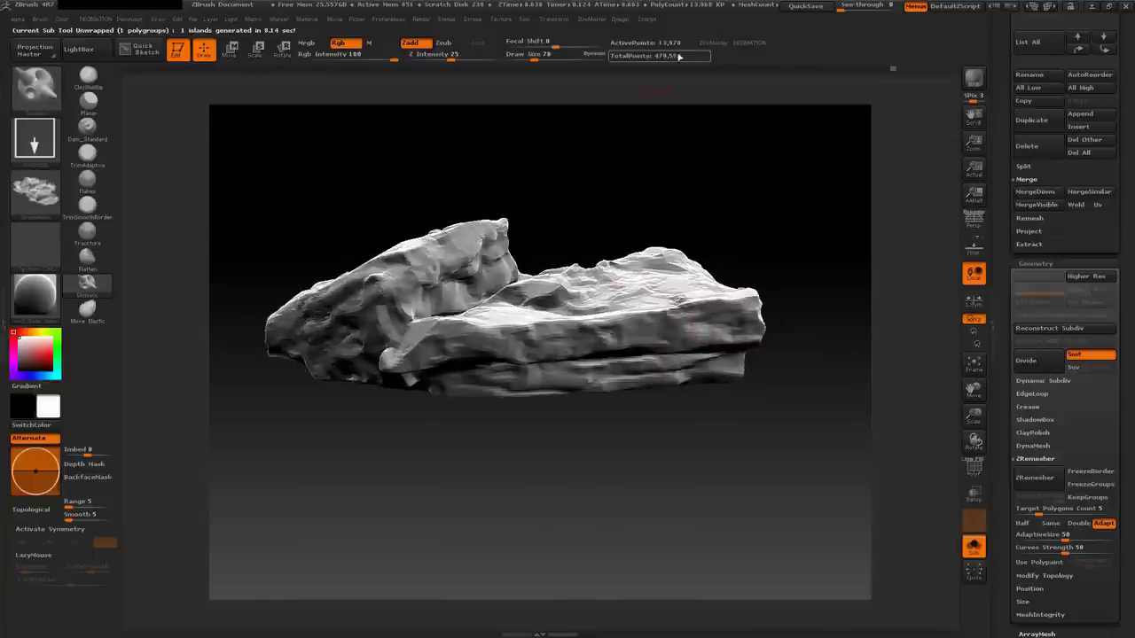
pyautogui.hotkey('ctrl', 'd')
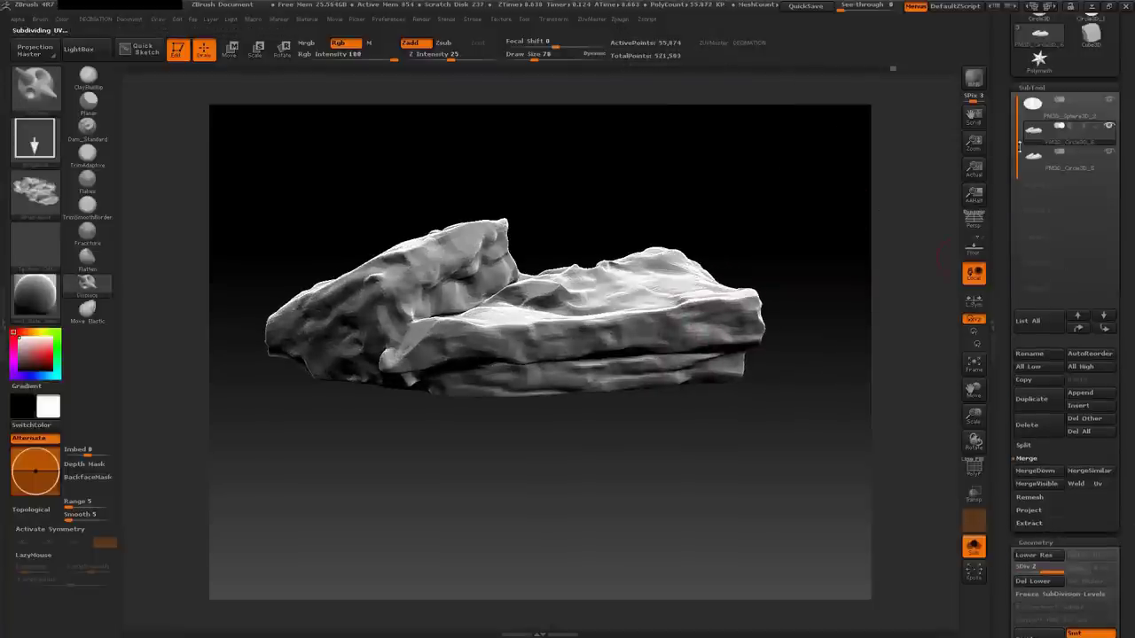
# Compare with the original rock, then subdivide the remeshed copy to level 3 (223,400 points)
pyautogui.hotkey('ctrl', 'd')
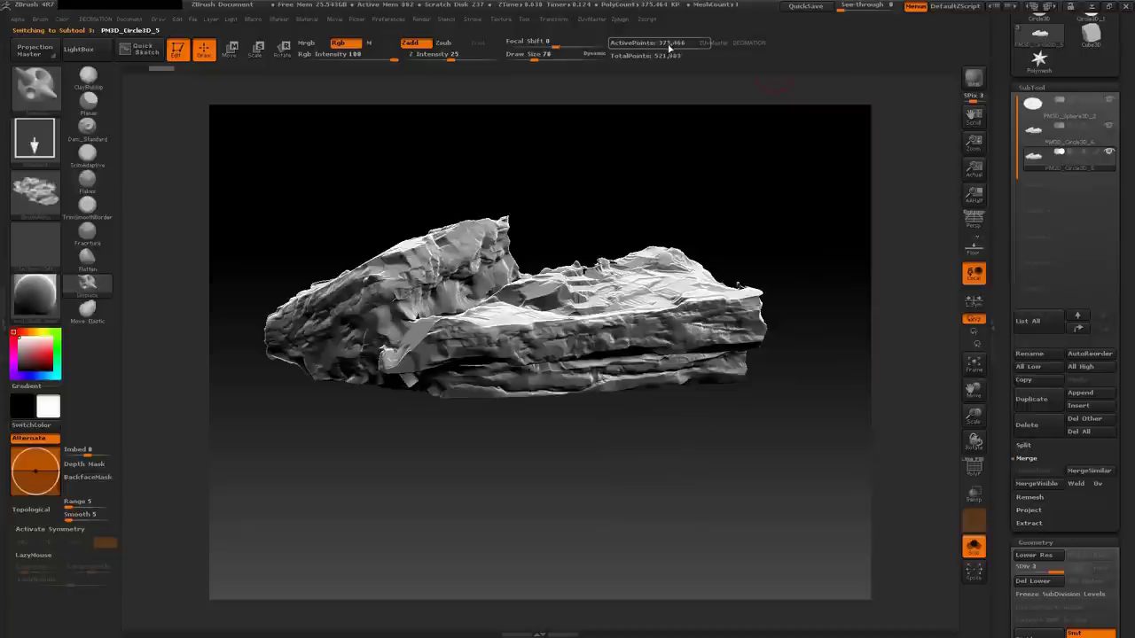
pyautogui.hotkey('alt', 'Up')
pyautogui.hotkey('ctrl', 'd')
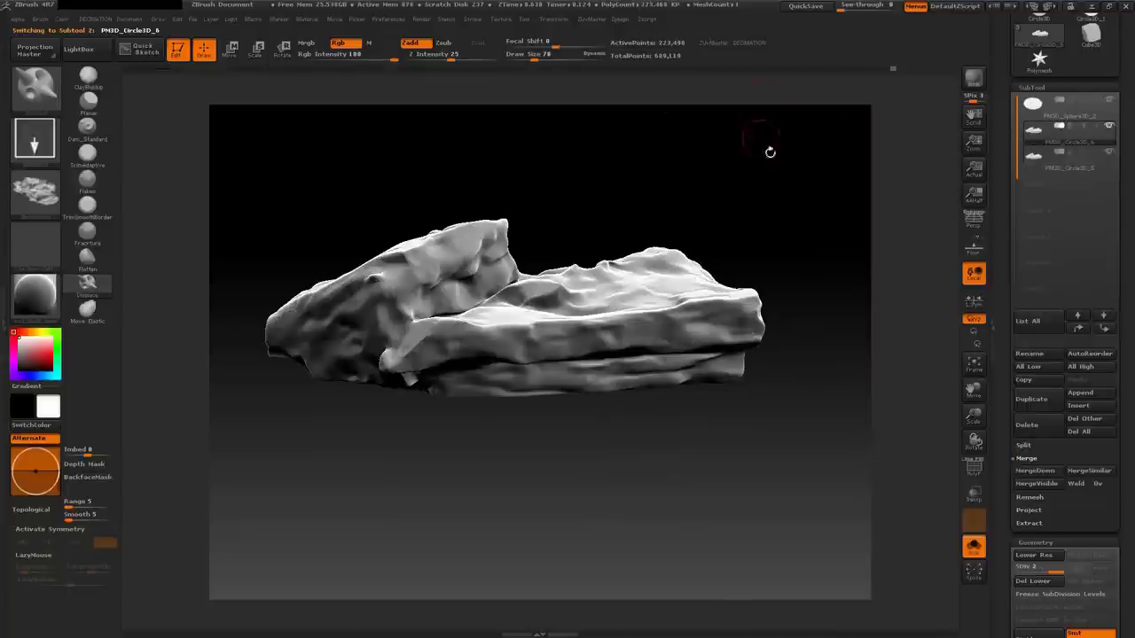
pyautogui.keyDown('alt'); pyautogui.moveTo(768, 303); pyautogui.dragTo(793, 302); pyautogui.keyUp('alt')
pyautogui.scroll(-5, 1064, 399)
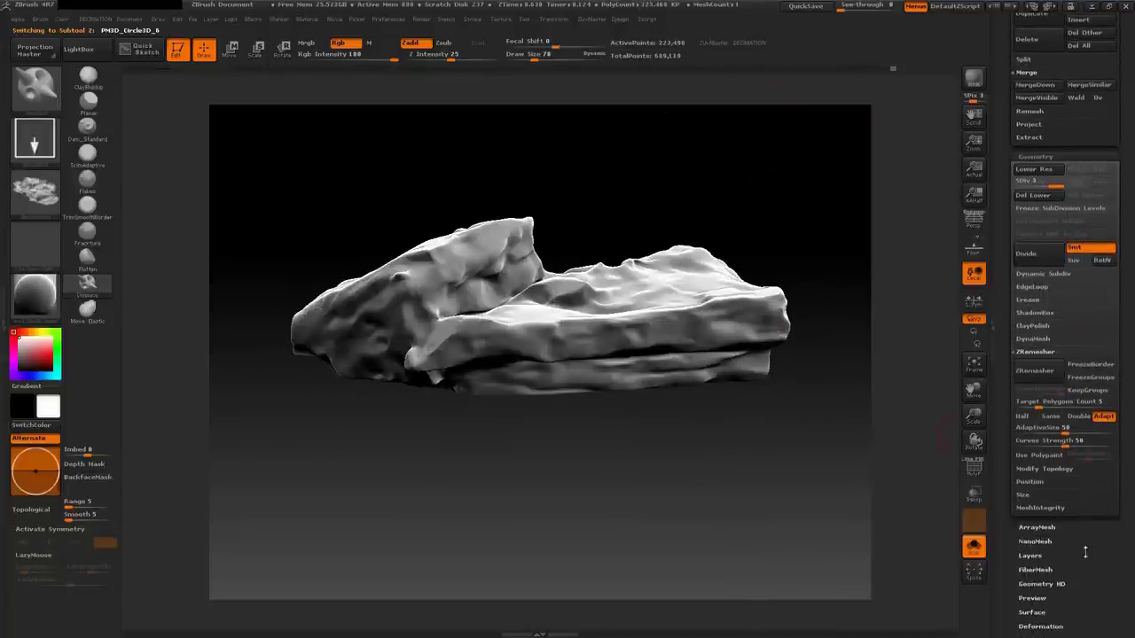
pyautogui.scroll(2, 1056, 310)
# Project the original rock's sharp fractured detail onto the copy with ProjectAll
pyautogui.click(1036, 221)
pyautogui.click(1029, 189)
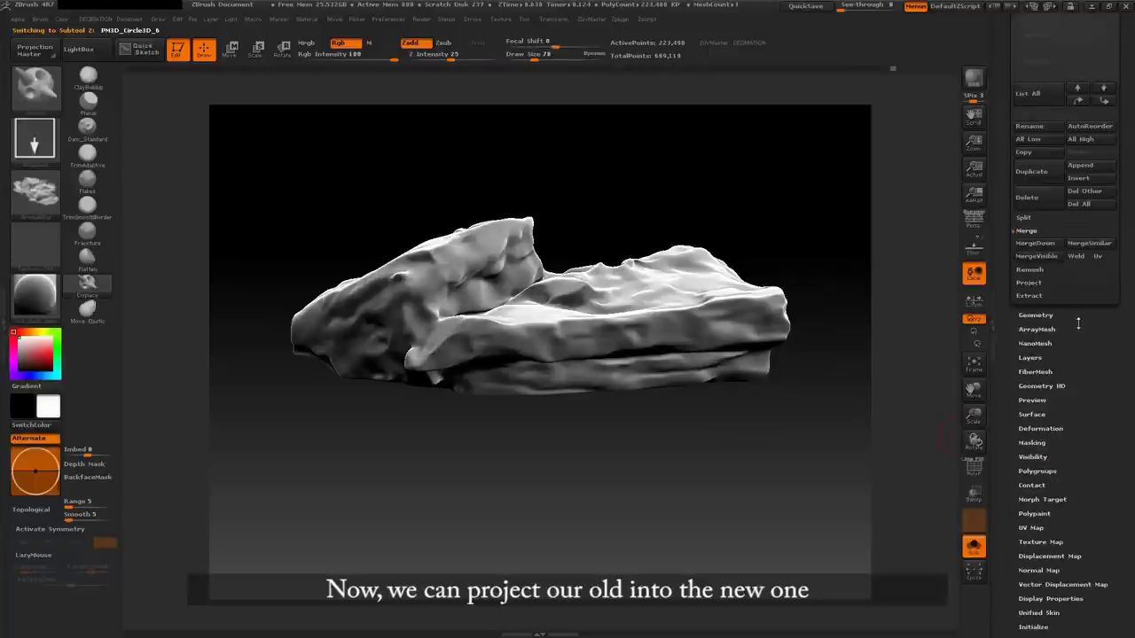
pyautogui.scroll(1, 1040, 266)
pyautogui.click(1038, 307)
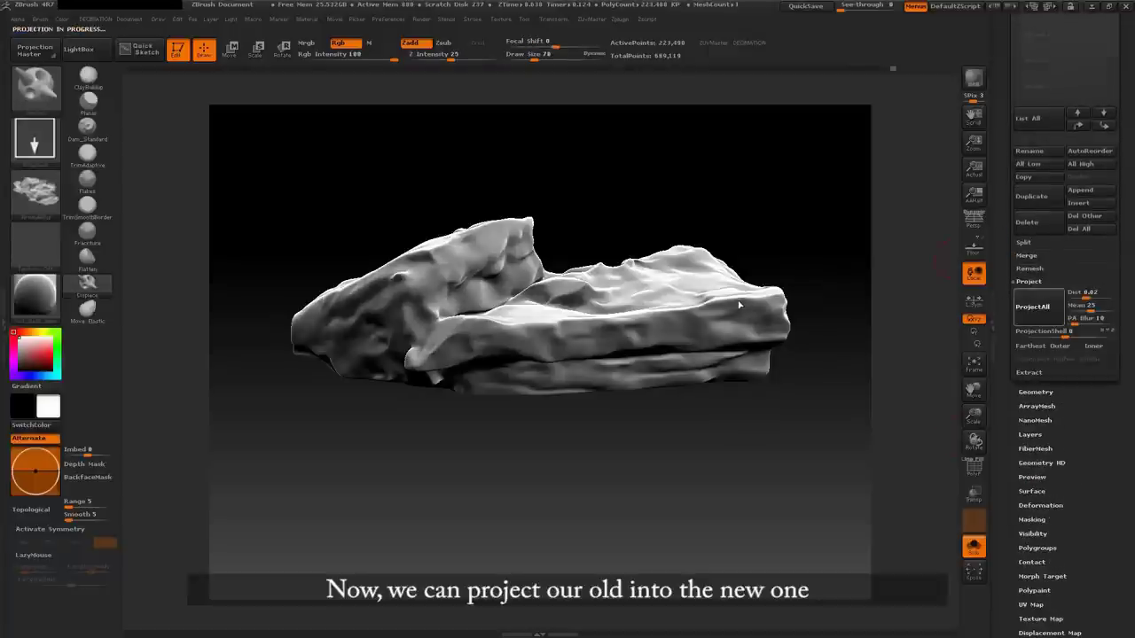
pyautogui.moveTo(357, 417)
pyautogui.mouseDown()
pyautogui.moveTo(357, 376)
pyautogui.moveTo(497, 381)
pyautogui.mouseUp()
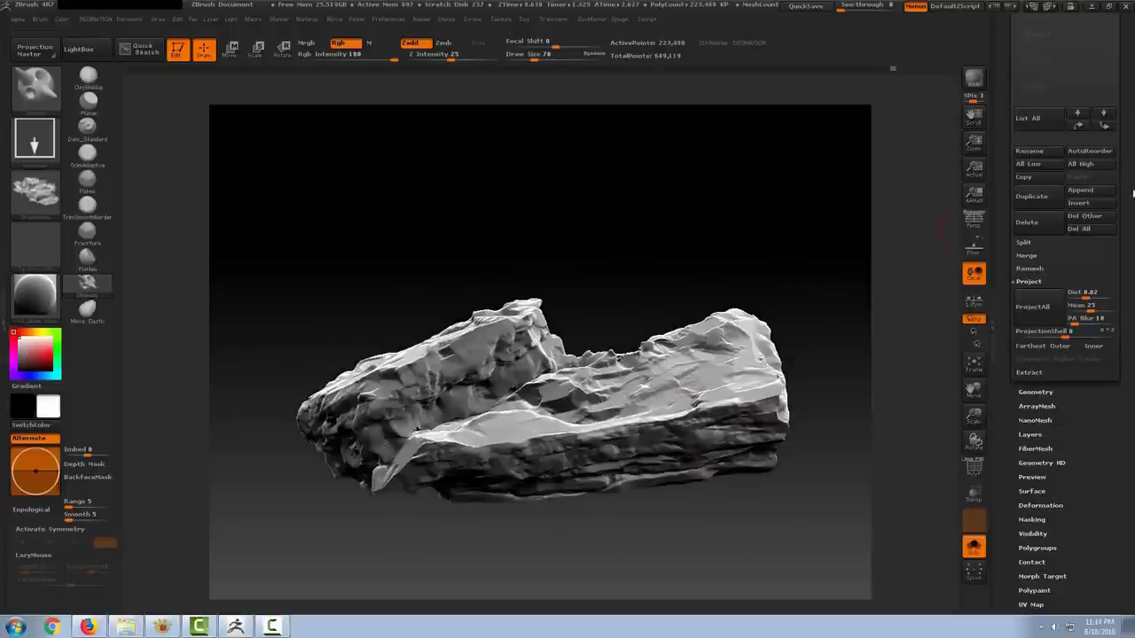
pyautogui.scroll(5, 1130, 239)
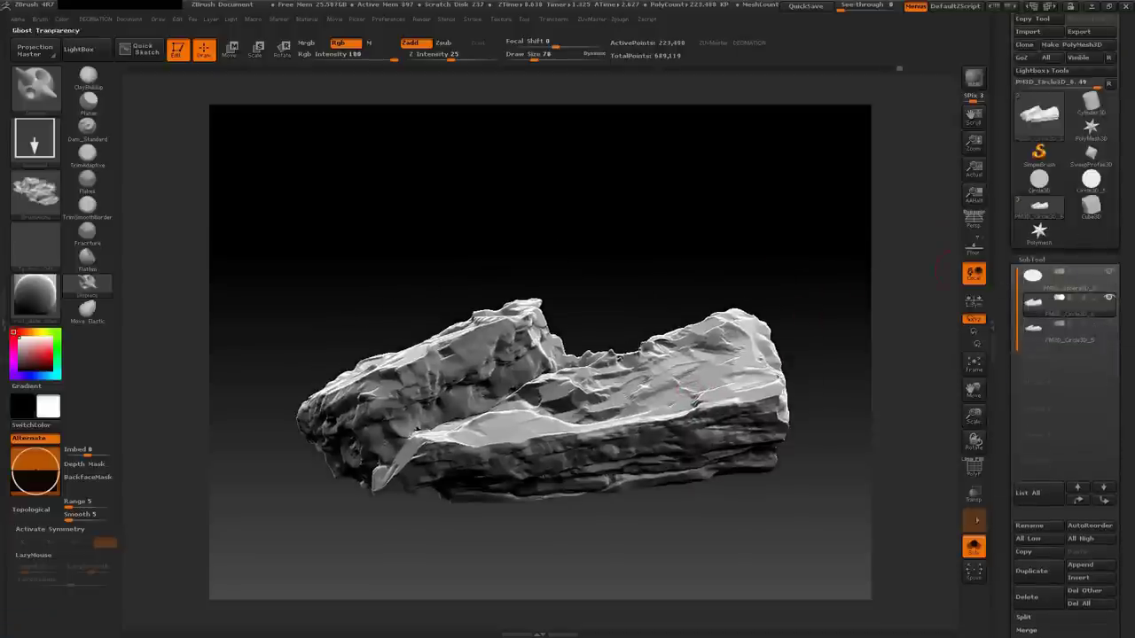
# Turn off Solo to bring back the ground disc, zoom close onto the rock and shrink the brush
pyautogui.click(973, 547)
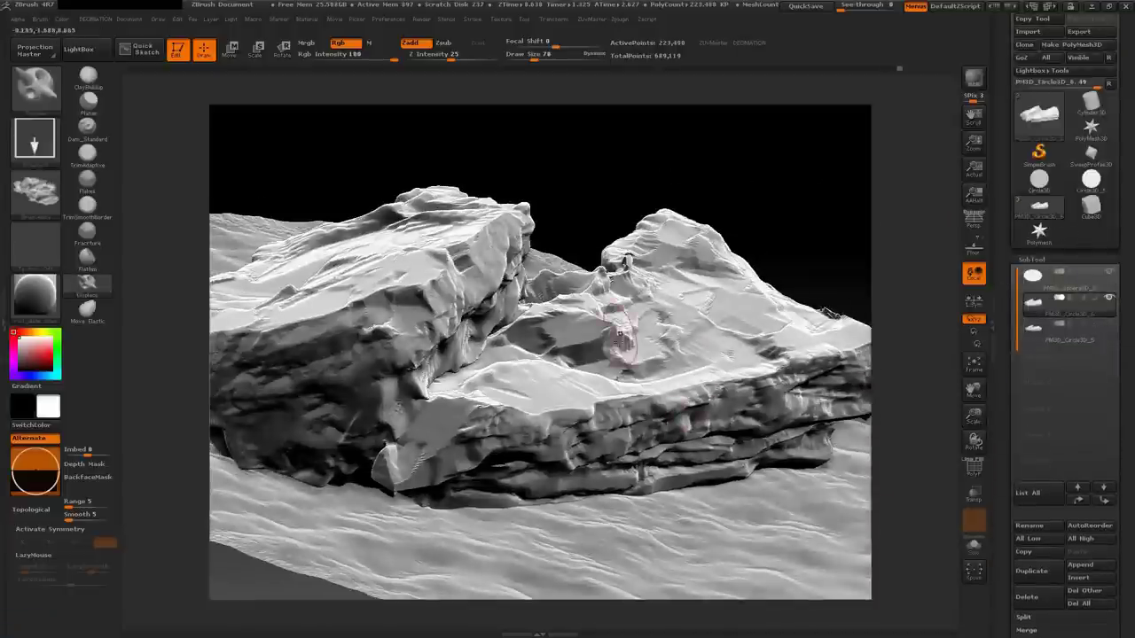
pyautogui.moveTo(615, 329); pyautogui.dragTo(386, 252)
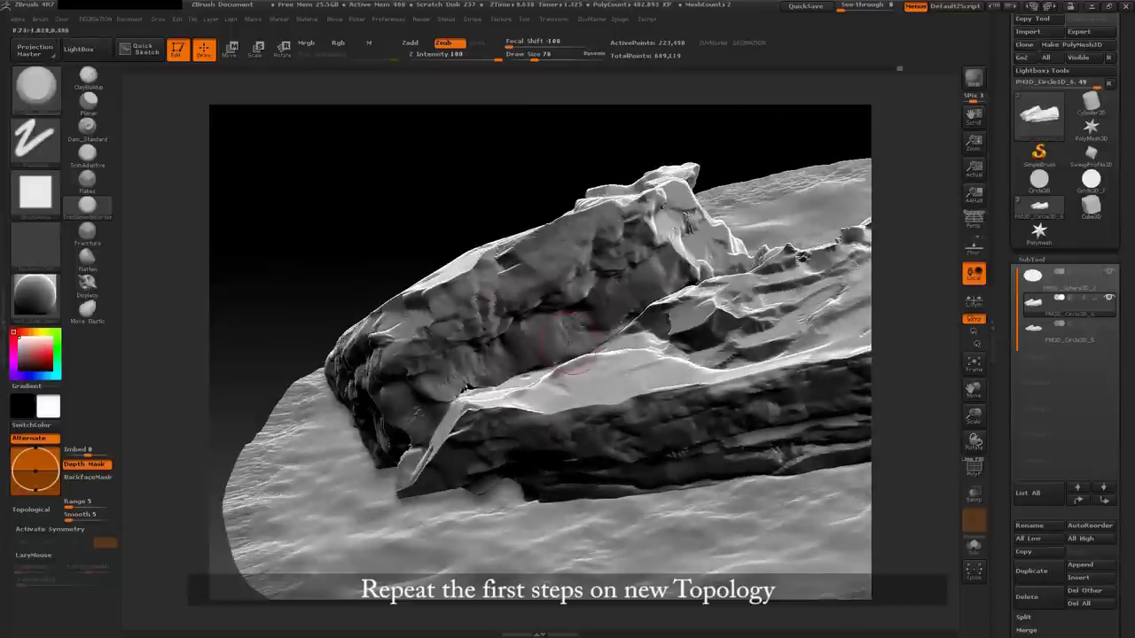
pyautogui.press('space')
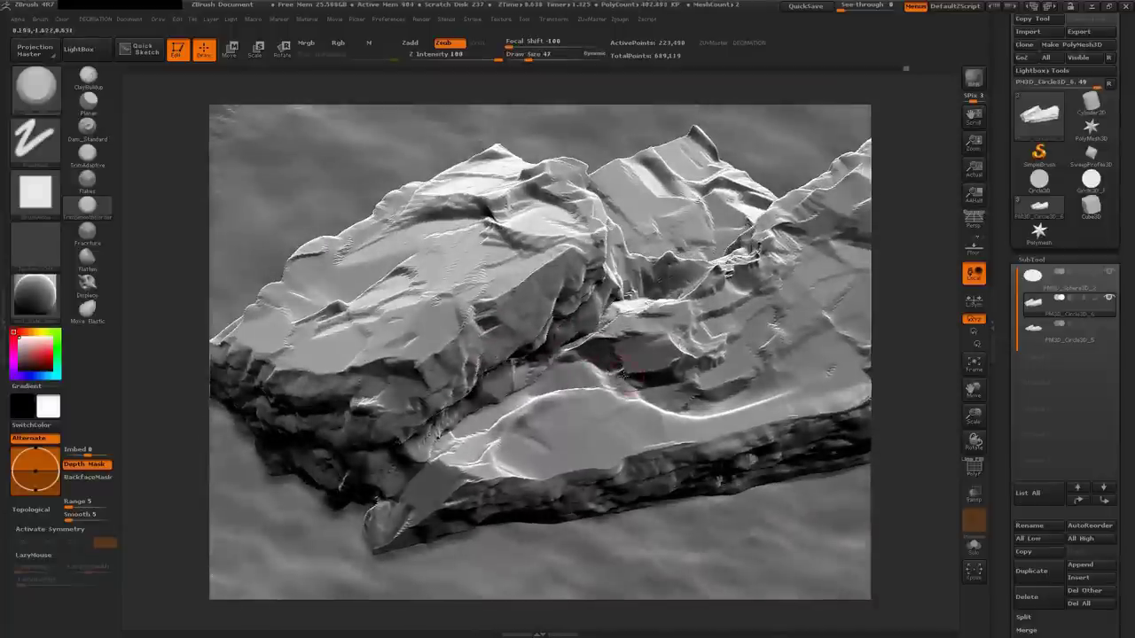
pyautogui.moveTo(624, 377); pyautogui.dragTo(596, 318)
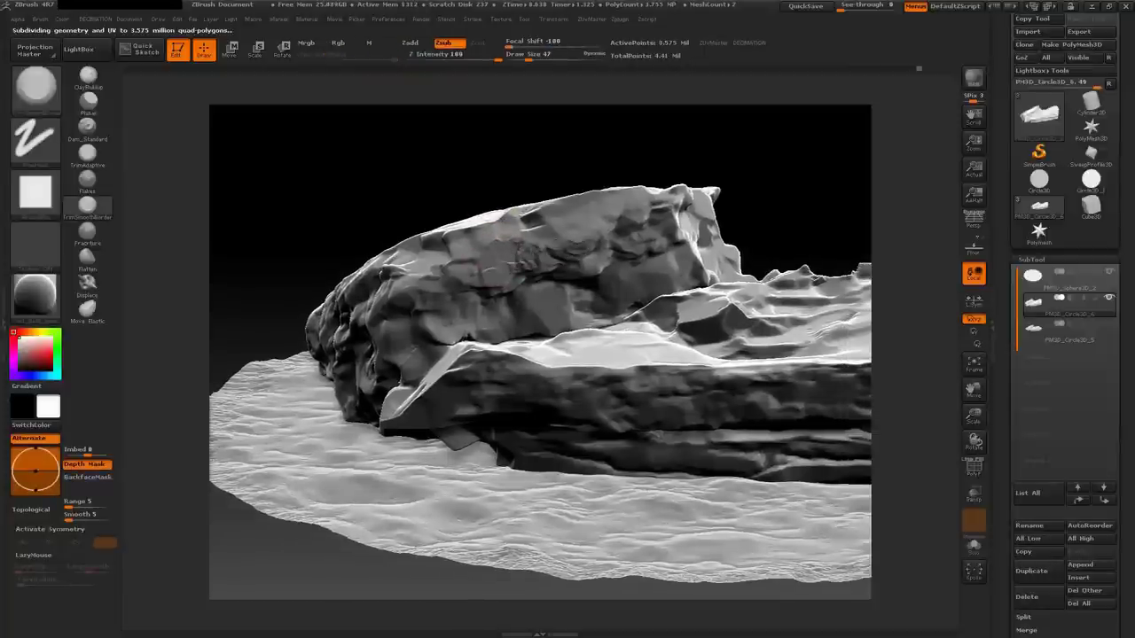
# Orbit to a closer, higher view of the rock and raise Draw Size to 62
pyautogui.moveTo(566, 241); pyautogui.dragTo(568, 288)
pyautogui.rightClick(559, 288)
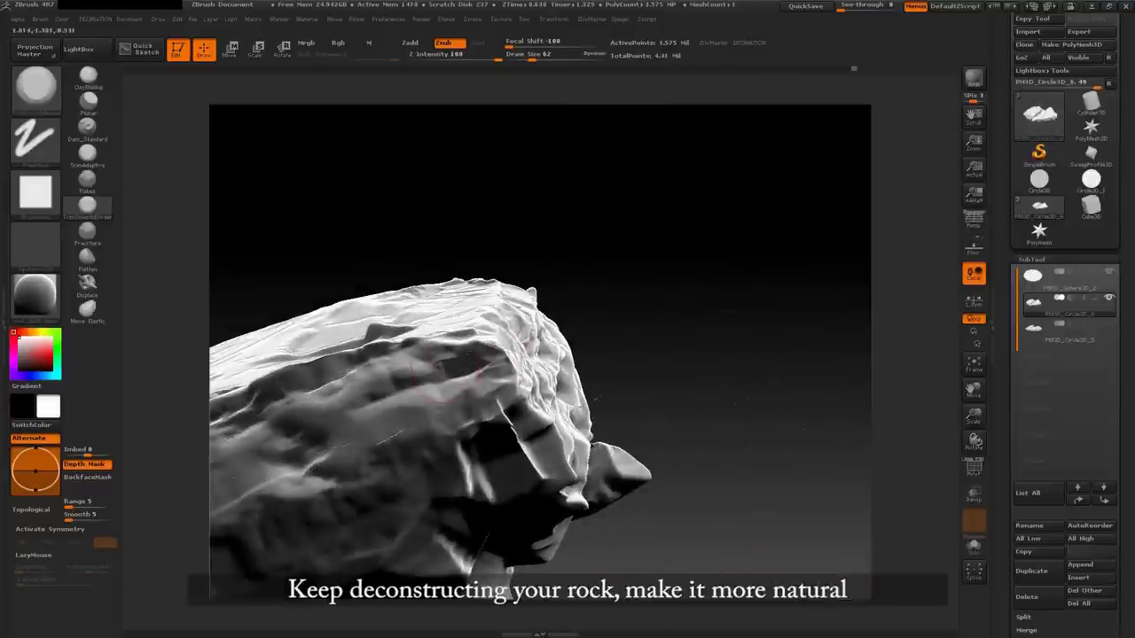
# Carve hard-edged planar breaks into the rock face and cliff-top edge with a slightly smaller brush
pyautogui.moveTo(550, 335); pyautogui.dragTo(528, 343)
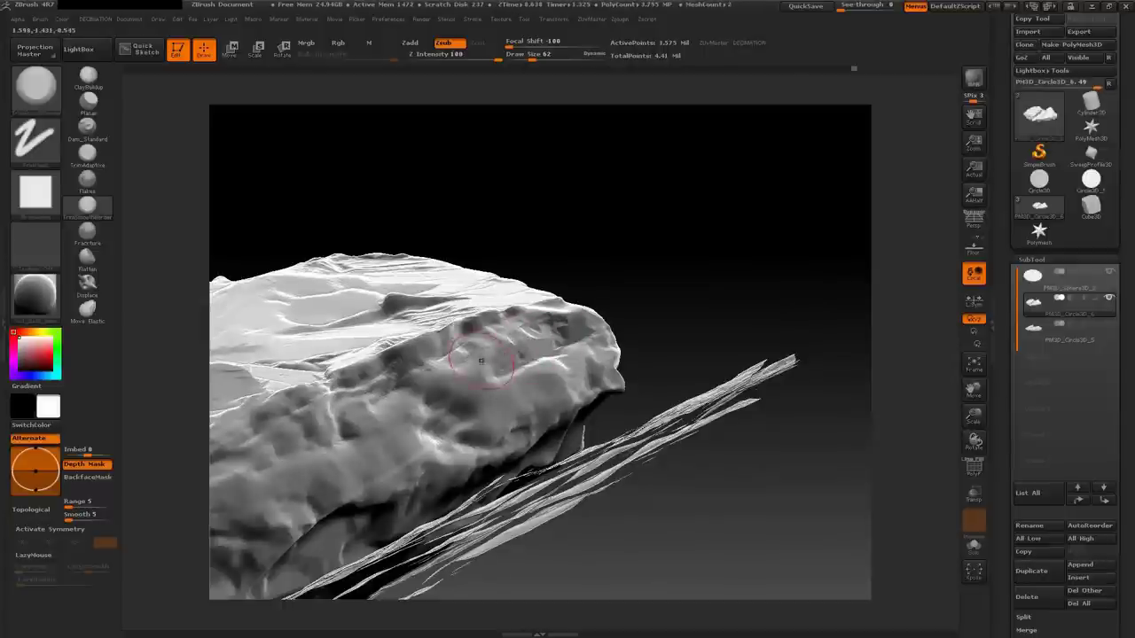
pyautogui.press('space')
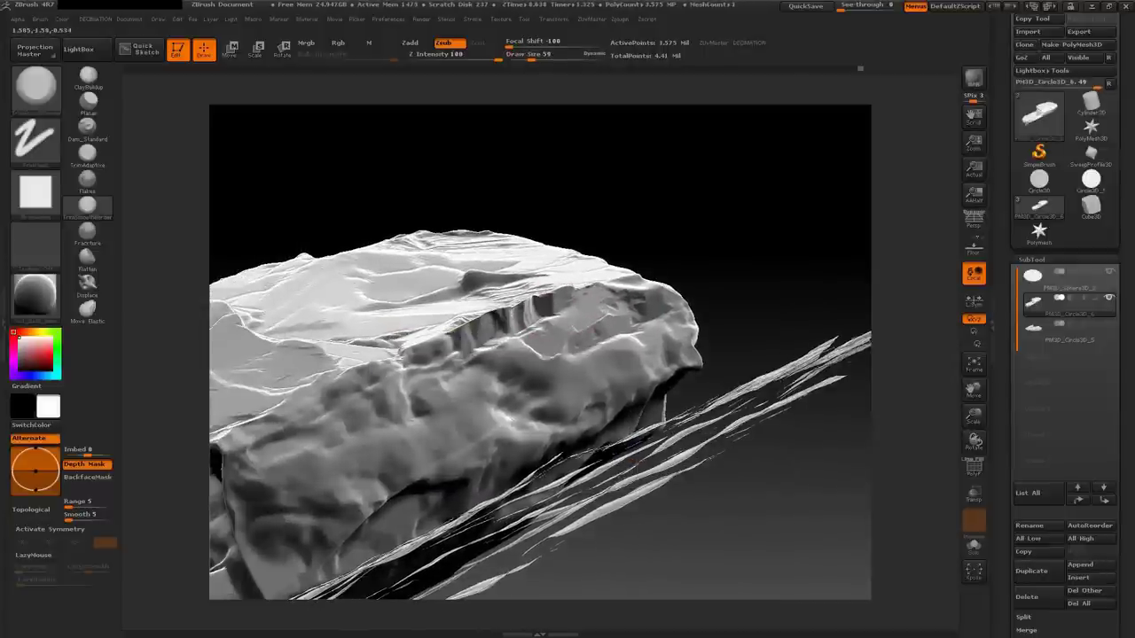
pyautogui.moveTo(510, 303); pyautogui.dragTo(570, 283)
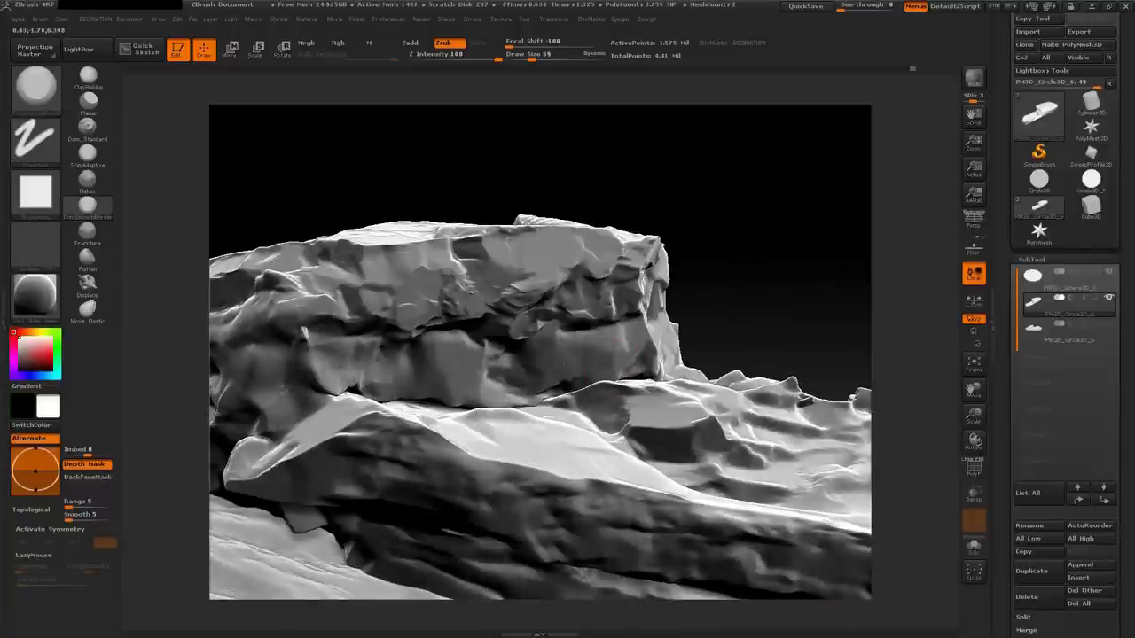
pyautogui.click(89, 478)
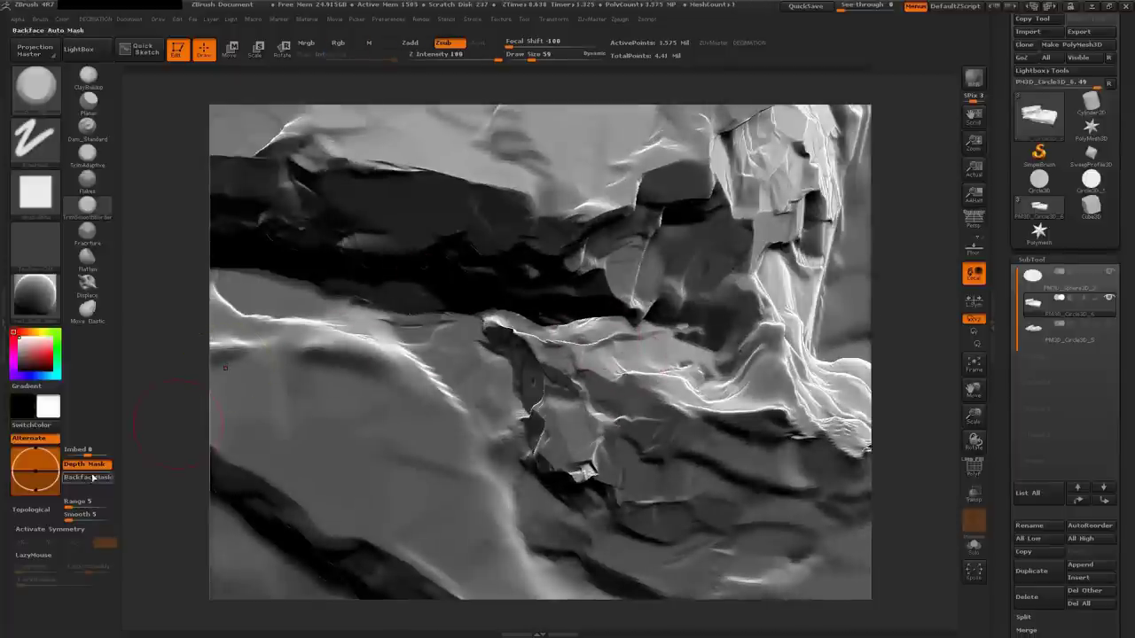
# Enable BackFaceMask, lower Draw Size from 59 to 45 and rotate the view over the terrain
pyautogui.click(88, 477)
pyautogui.press('space')
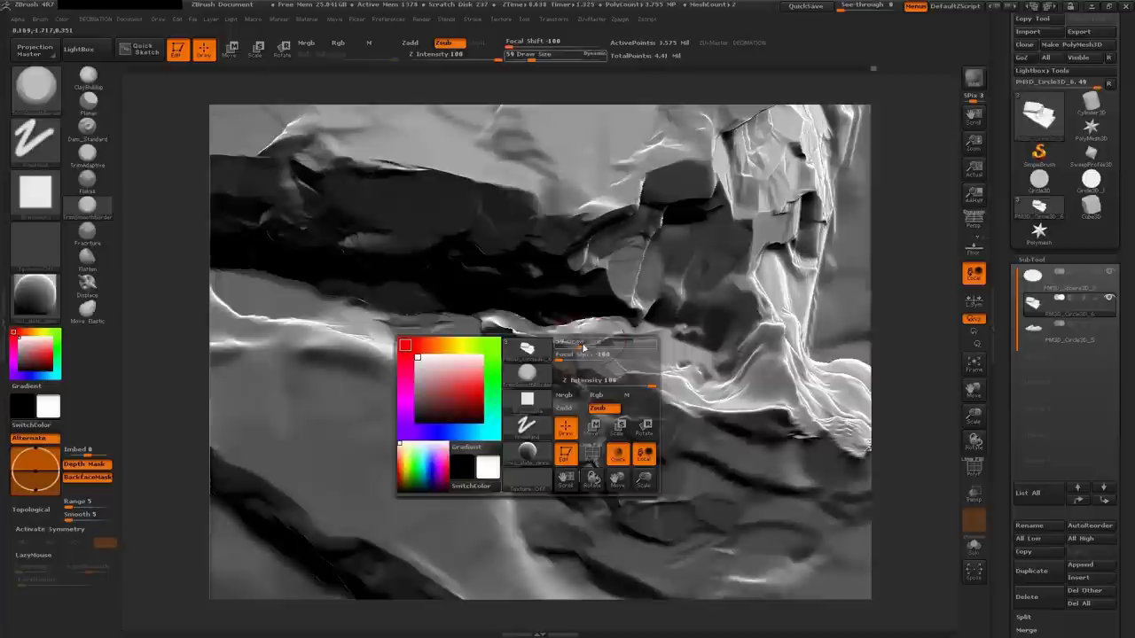
pyautogui.moveTo(599, 339); pyautogui.dragTo(579, 334)
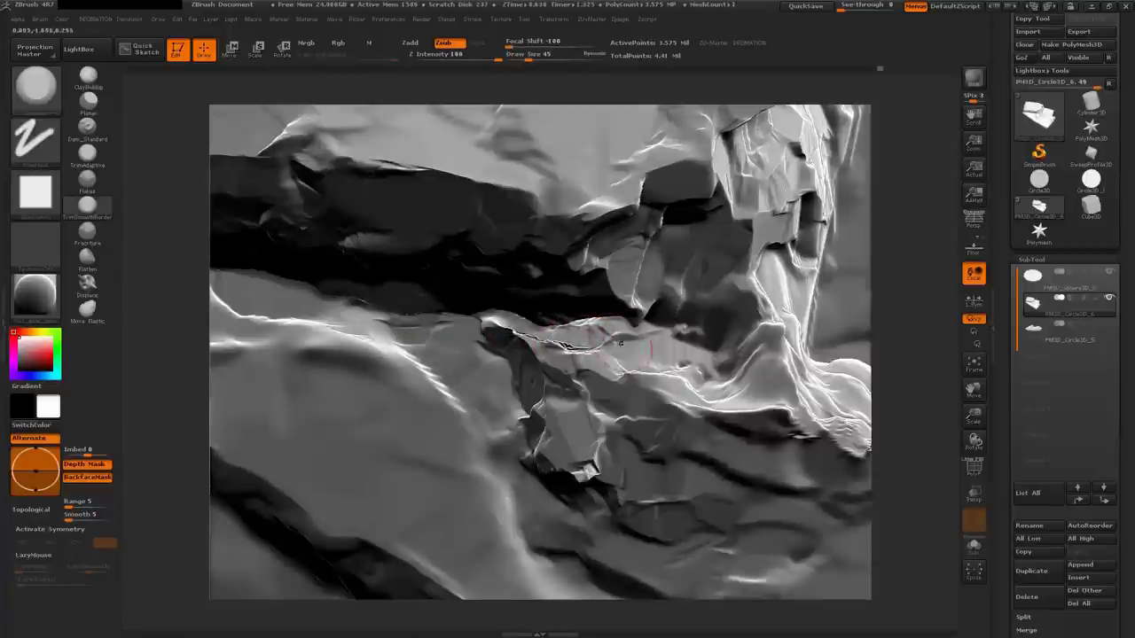
pyautogui.moveTo(638, 345); pyautogui.dragTo(523, 337)
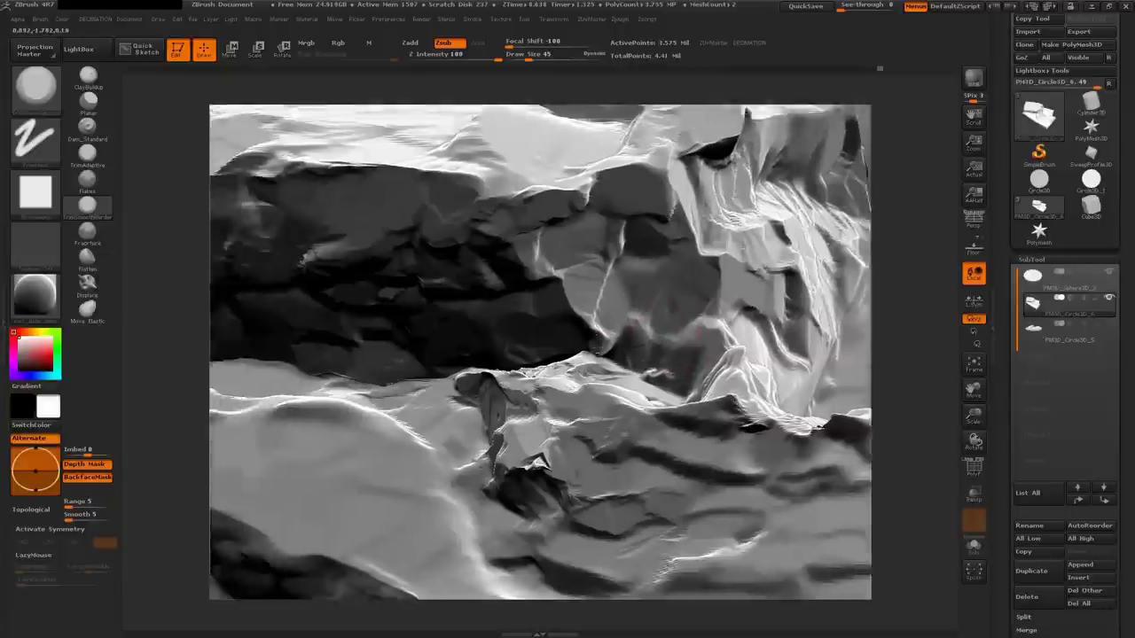
pyautogui.moveTo(625, 335)
pyautogui.mouseDown()
pyautogui.moveTo(585, 343)
pyautogui.moveTo(601, 311)
pyautogui.mouseUp()
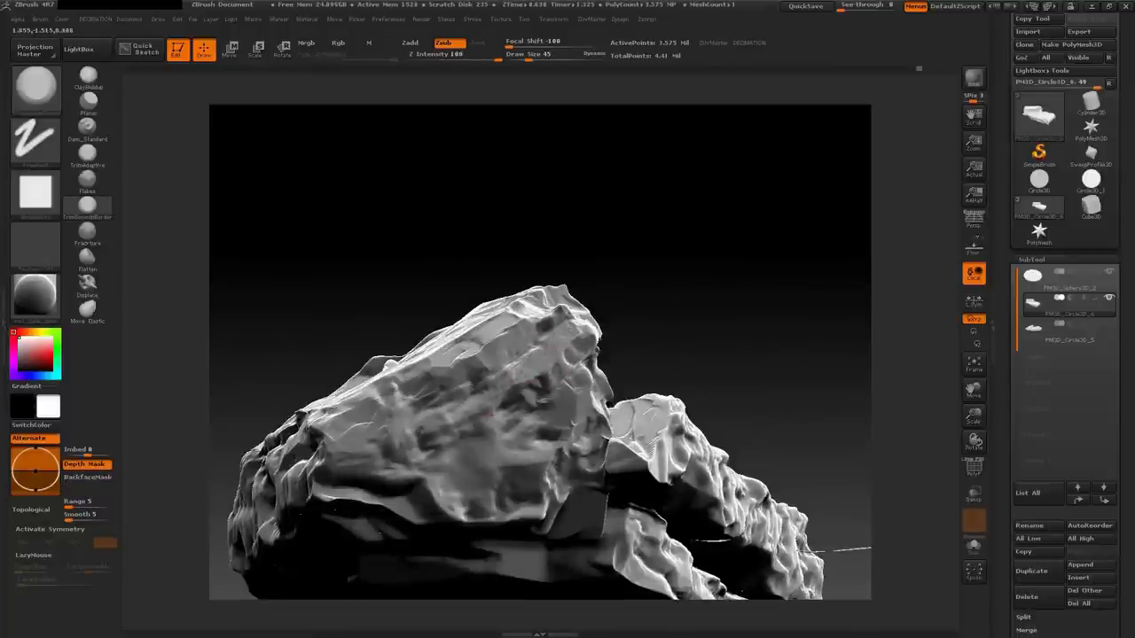
# Carve a break into the rock surface, then inspect its sides and taller front face
pyautogui.moveTo(456, 417); pyautogui.dragTo(426, 419)
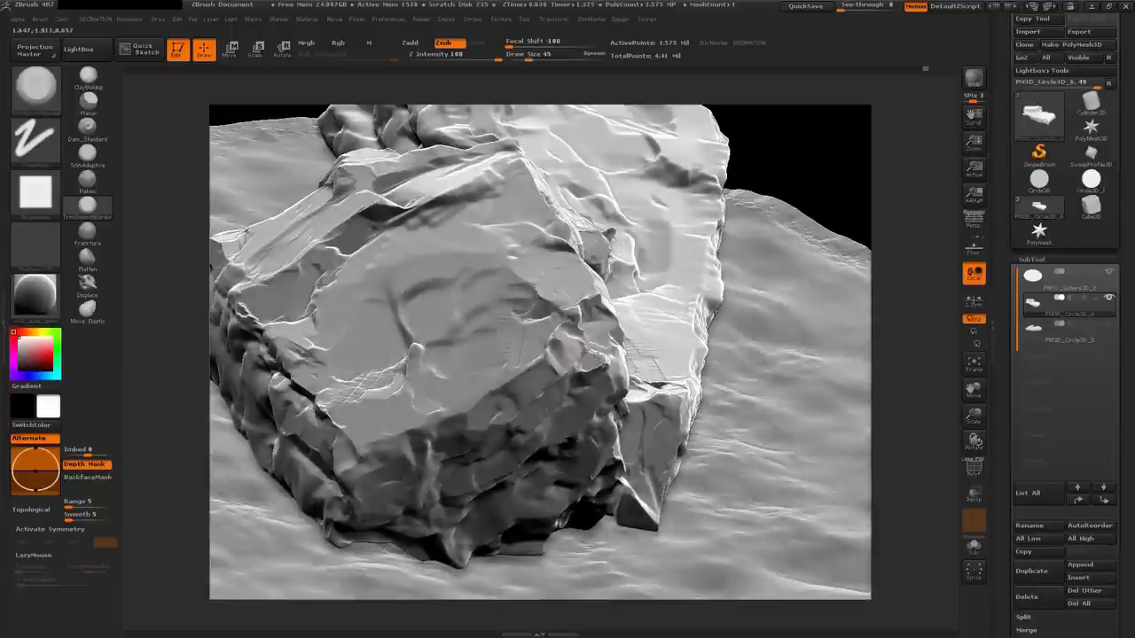
pyautogui.moveTo(605, 342)
pyautogui.mouseDown()
pyautogui.moveTo(519, 381)
pyautogui.moveTo(581, 391)
pyautogui.mouseUp()
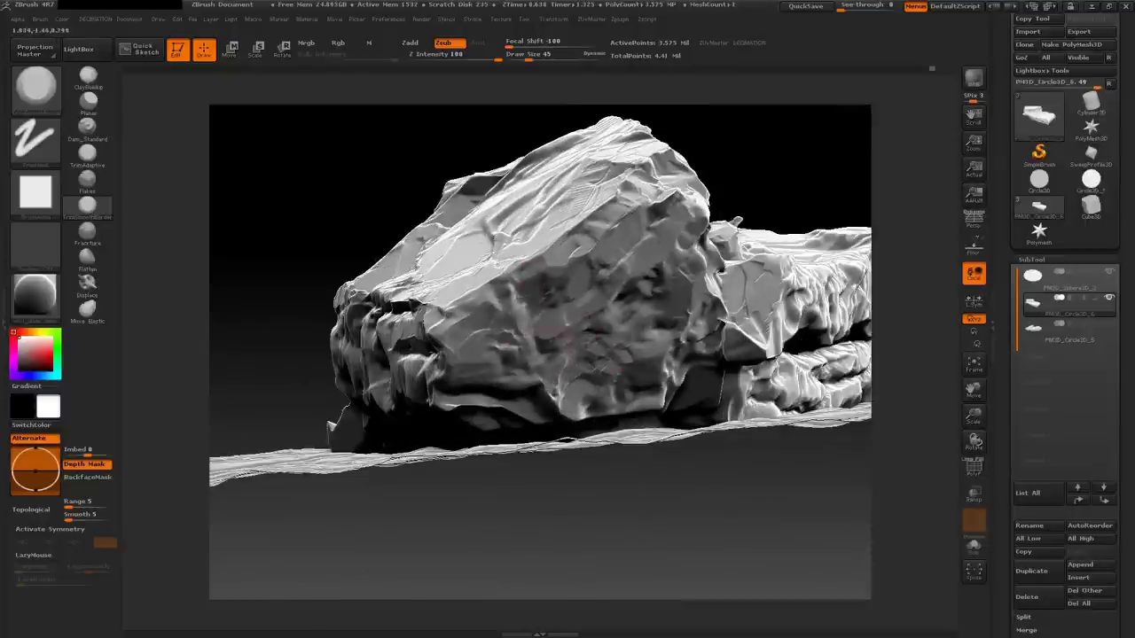
pyautogui.moveTo(556, 337); pyautogui.dragTo(572, 330)
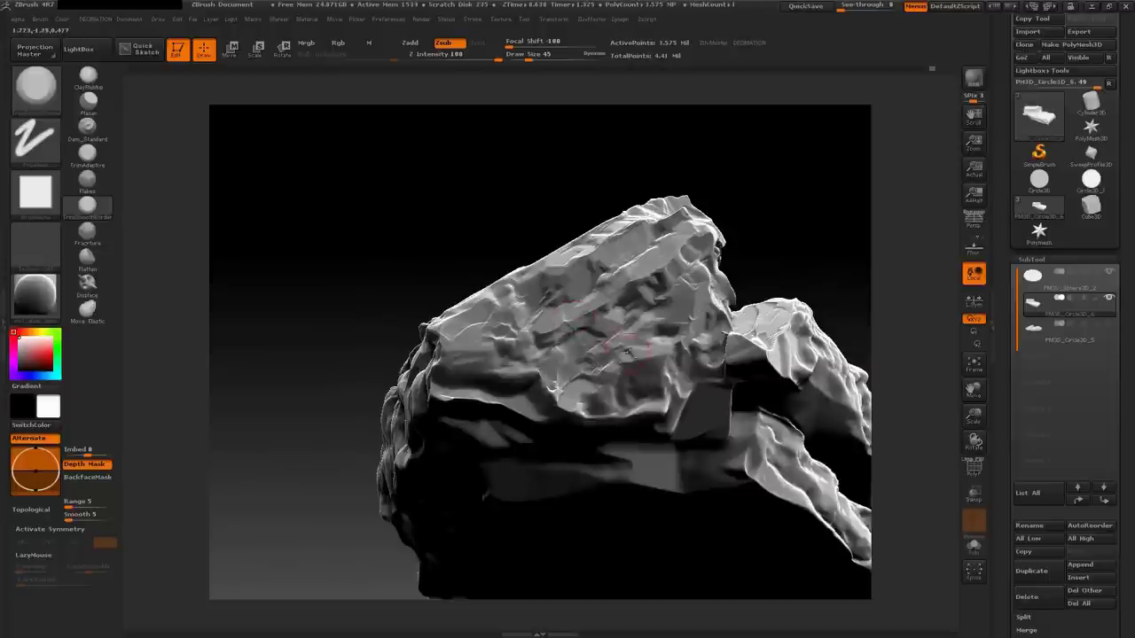
pyautogui.moveTo(628, 352); pyautogui.dragTo(609, 336)
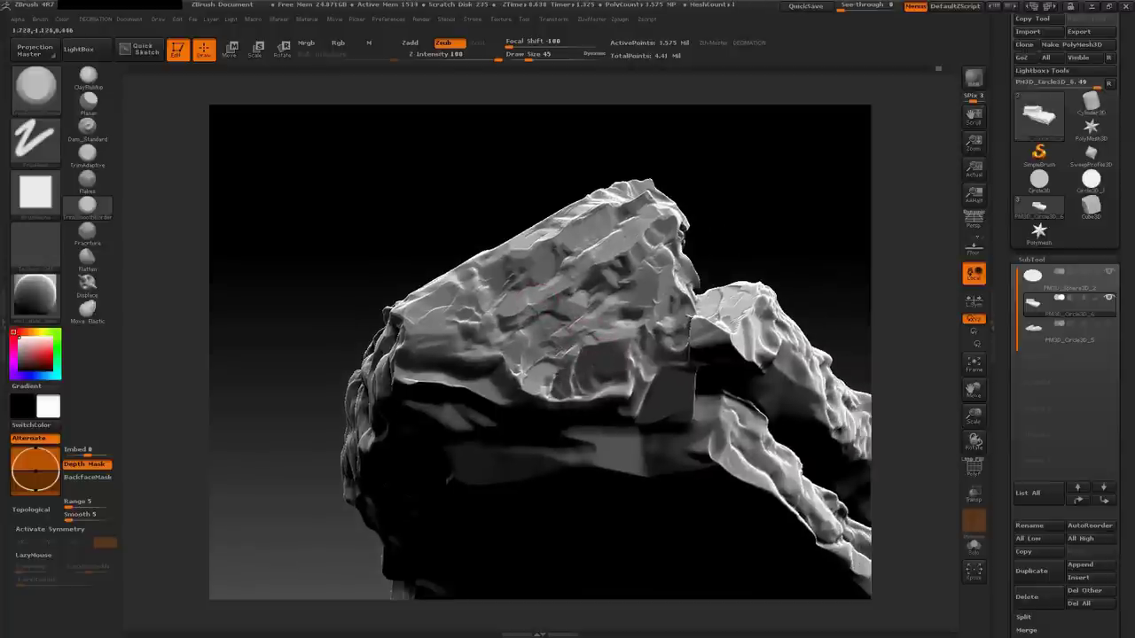
pyautogui.moveTo(564, 394); pyautogui.dragTo(532, 363)
pyautogui.moveTo(549, 321); pyautogui.dragTo(536, 388)
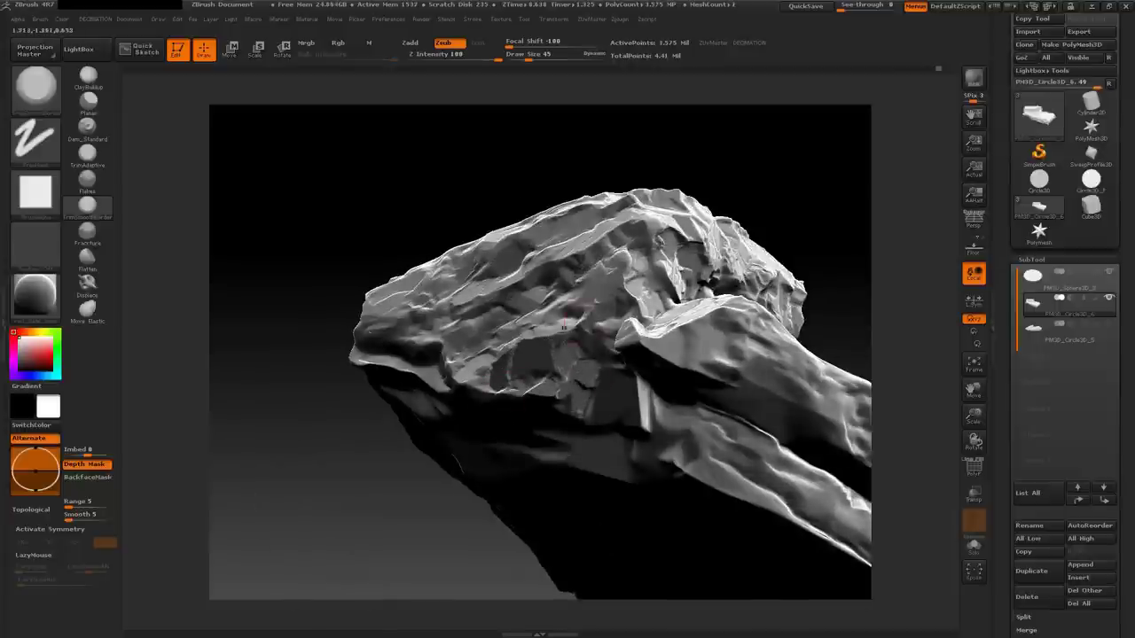
pyautogui.moveTo(564, 327)
pyautogui.mouseDown()
pyautogui.moveTo(546, 333)
pyautogui.moveTo(582, 340)
pyautogui.moveTo(588, 385)
pyautogui.moveTo(540, 381)
pyautogui.moveTo(521, 349)
pyautogui.mouseUp()
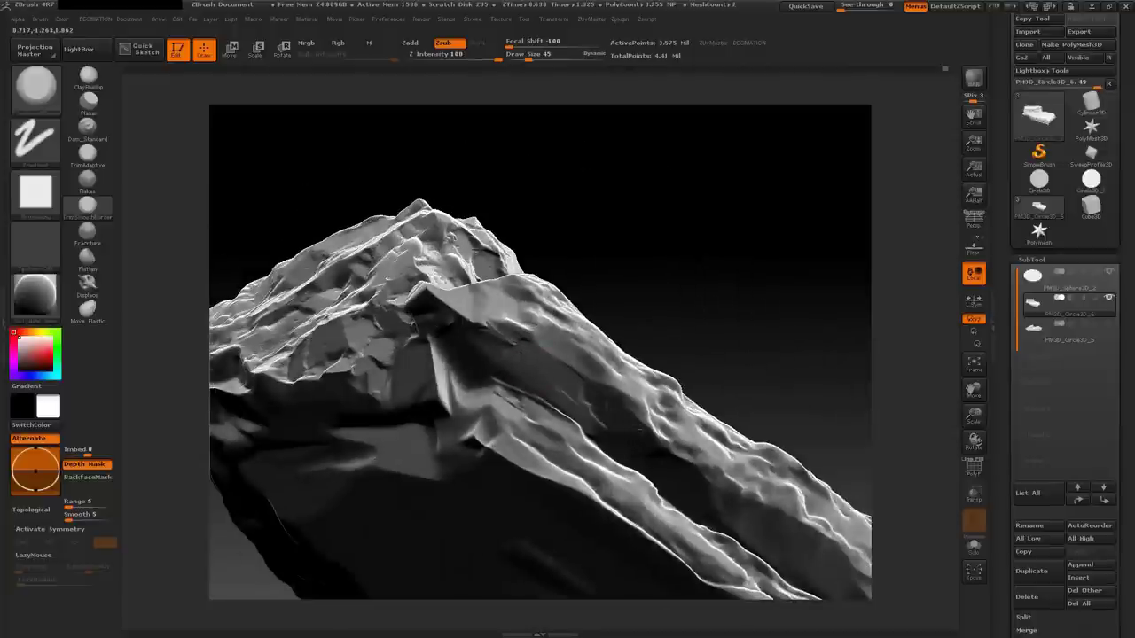
# Carve a crack into the long ridge, checking its broken end face from several angles
pyautogui.moveTo(645, 439); pyautogui.dragTo(577, 413)
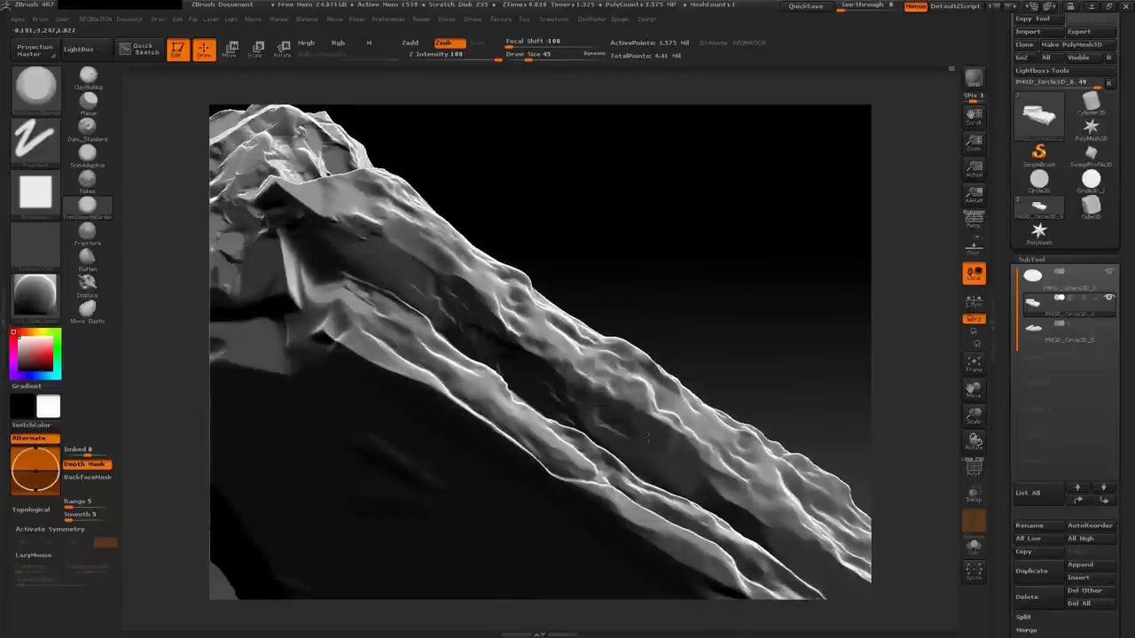
pyautogui.moveTo(674, 461); pyautogui.dragTo(618, 413)
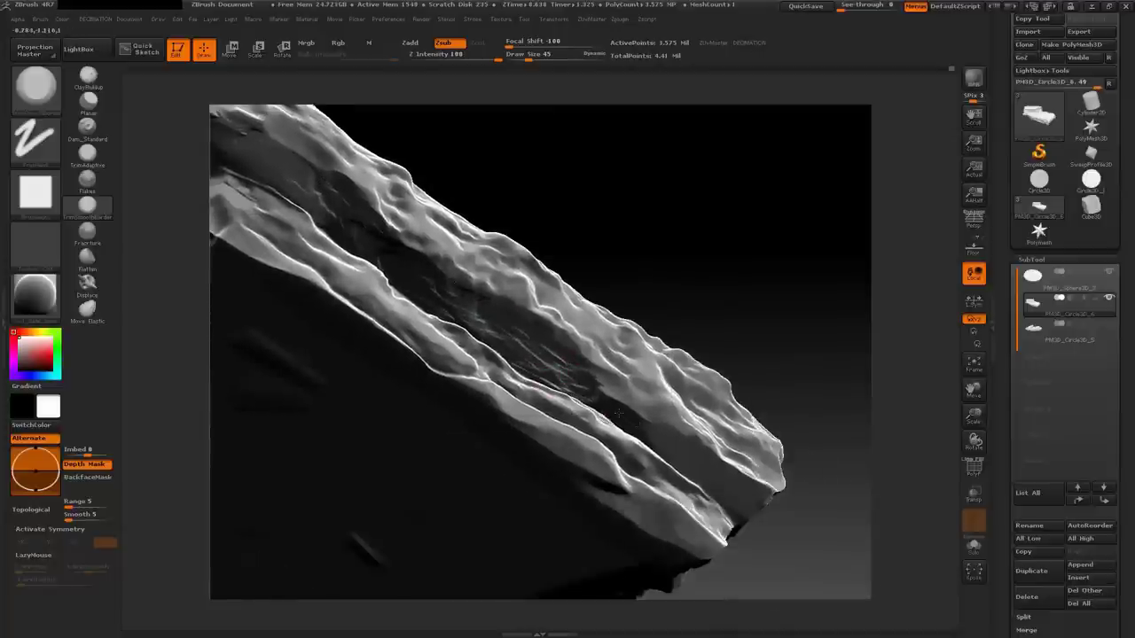
pyautogui.moveTo(740, 512)
pyautogui.mouseDown()
pyautogui.moveTo(647, 417)
pyautogui.moveTo(673, 397)
pyautogui.moveTo(596, 390)
pyautogui.moveTo(554, 417)
pyautogui.moveTo(558, 408)
pyautogui.mouseUp()
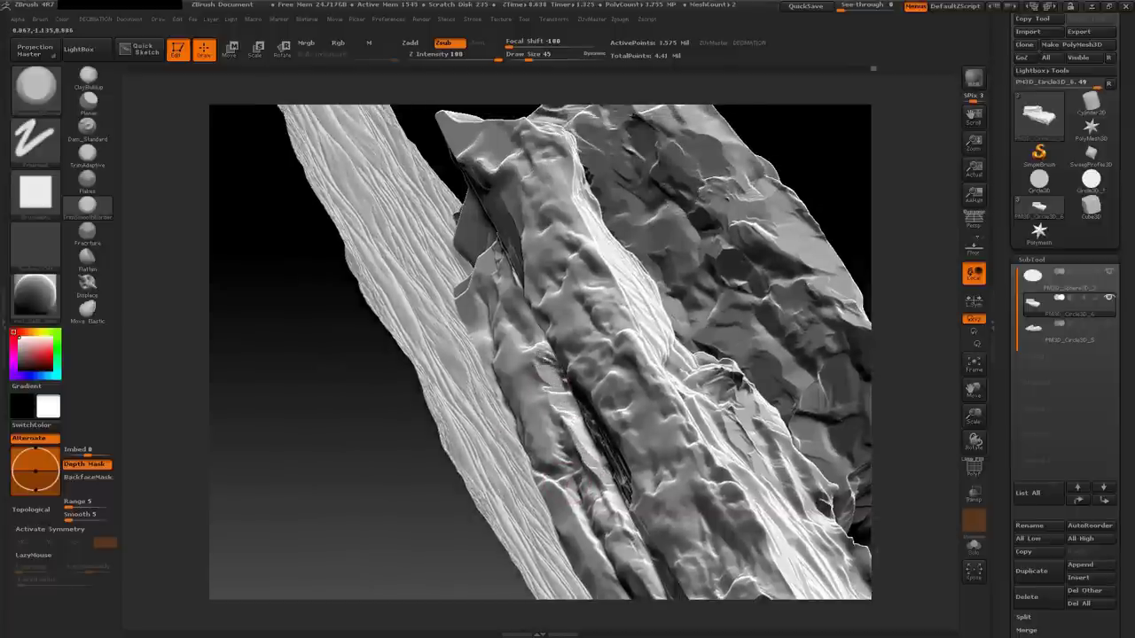
pyautogui.moveTo(568, 501); pyautogui.dragTo(557, 379)
pyautogui.moveTo(532, 342); pyautogui.dragTo(533, 371)
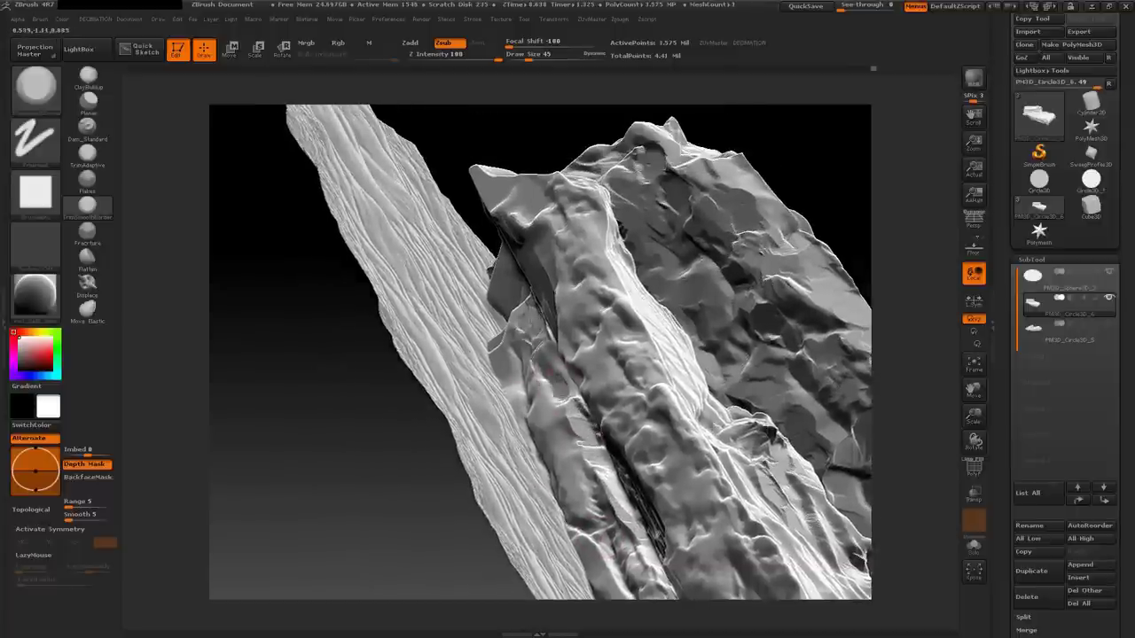
pyautogui.moveTo(539, 423); pyautogui.dragTo(573, 381)
pyautogui.moveTo(588, 437)
pyautogui.mouseDown()
pyautogui.moveTo(573, 356)
pyautogui.moveTo(532, 342)
pyautogui.mouseUp()
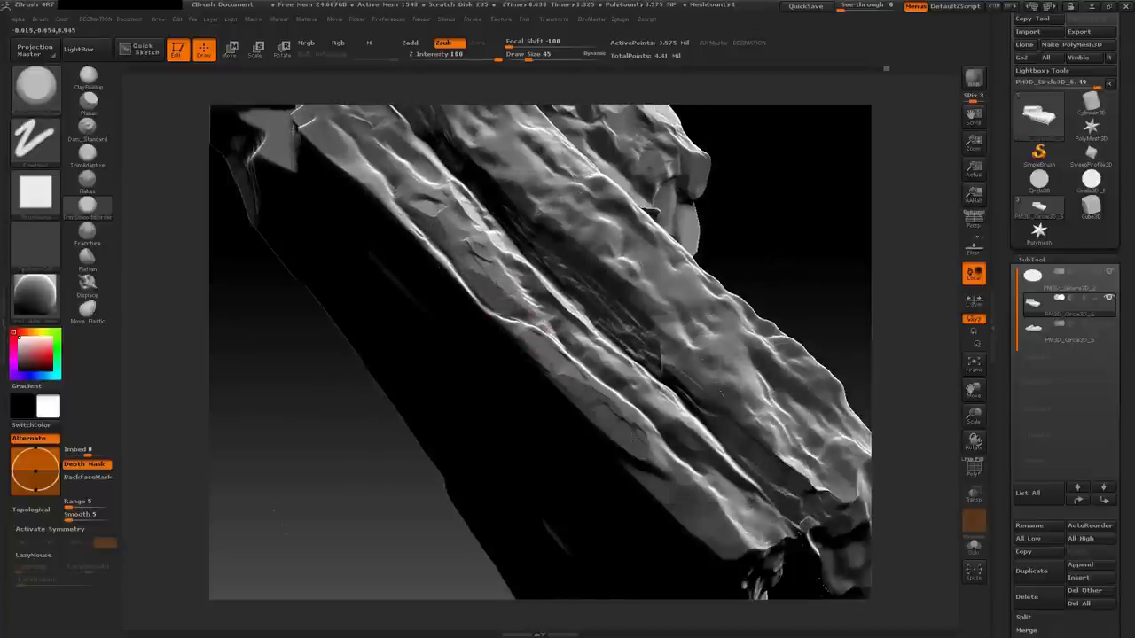
pyautogui.moveTo(631, 406); pyautogui.dragTo(612, 391)
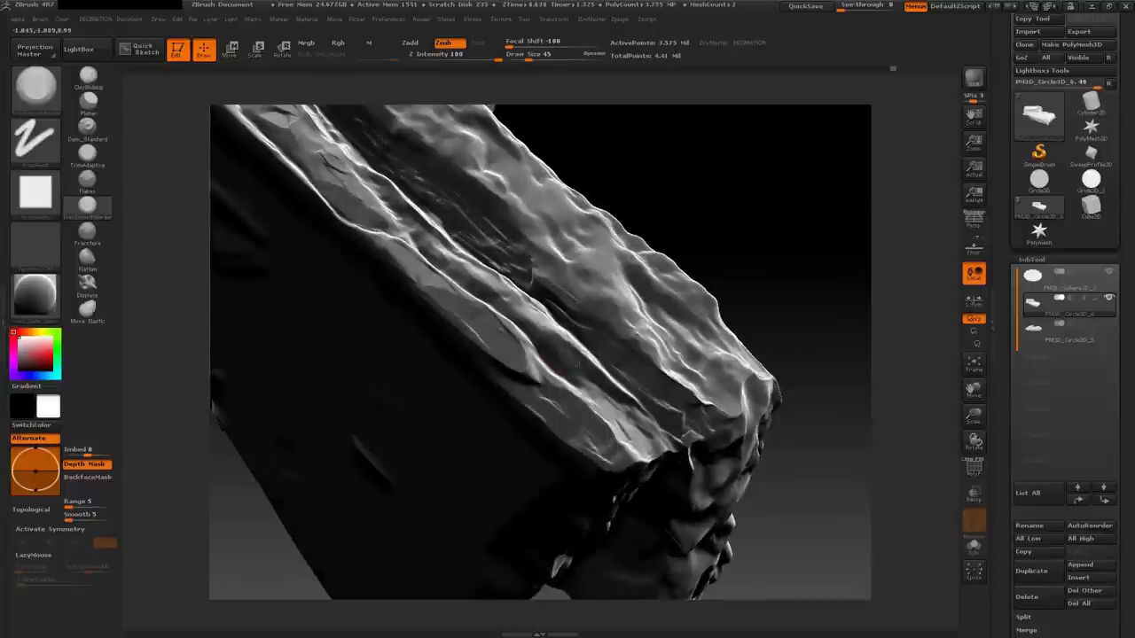
pyautogui.moveTo(534, 390)
pyautogui.mouseDown()
pyautogui.moveTo(597, 424)
pyautogui.moveTo(568, 335)
pyautogui.moveTo(621, 399)
pyautogui.moveTo(548, 364)
pyautogui.mouseUp()
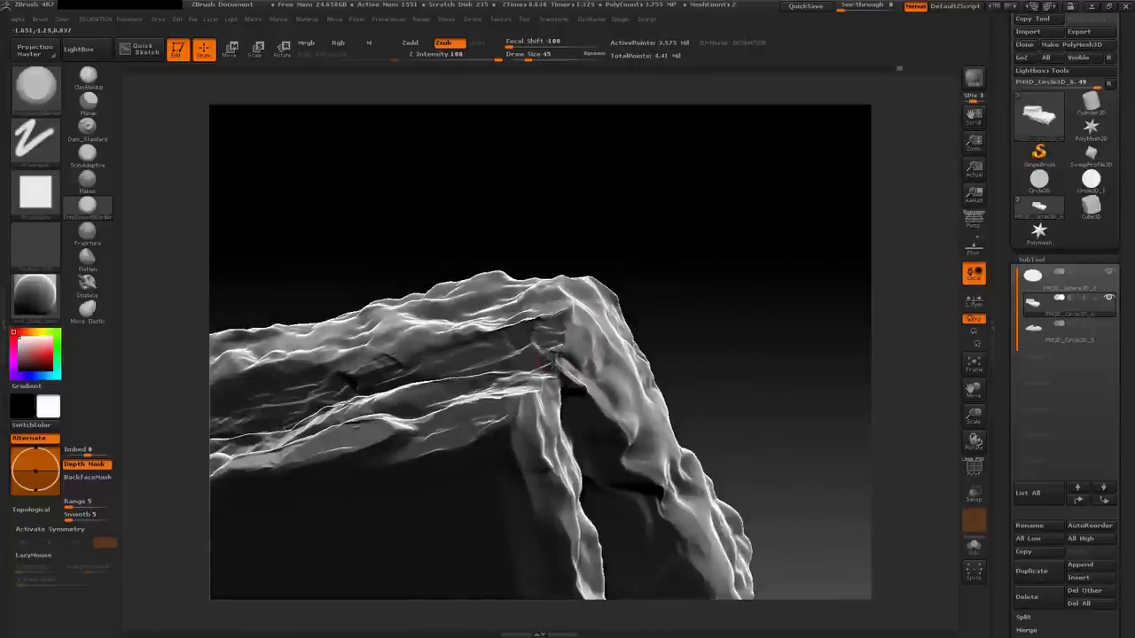
pyautogui.moveTo(601, 427); pyautogui.dragTo(569, 371)
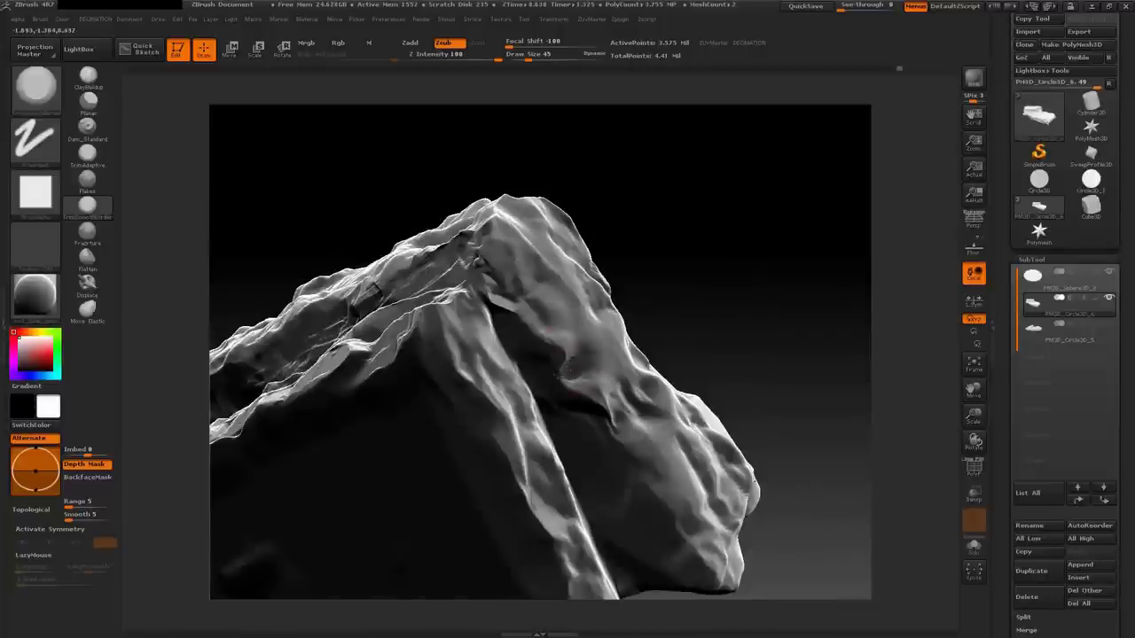
# Raise Draw Size to 131 and trim the rock slab's right edge flat
pyautogui.moveTo(549, 331); pyautogui.dragTo(493, 444)
pyautogui.press('space')
pyautogui.moveTo(595, 456)
pyautogui.mouseDown()
pyautogui.moveTo(542, 361)
pyautogui.moveTo(503, 372)
pyautogui.moveTo(621, 346)
pyautogui.mouseUp()
pyautogui.moveTo(576, 270)
pyautogui.mouseDown()
pyautogui.moveTo(539, 292)
pyautogui.moveTo(583, 312)
pyautogui.mouseUp()
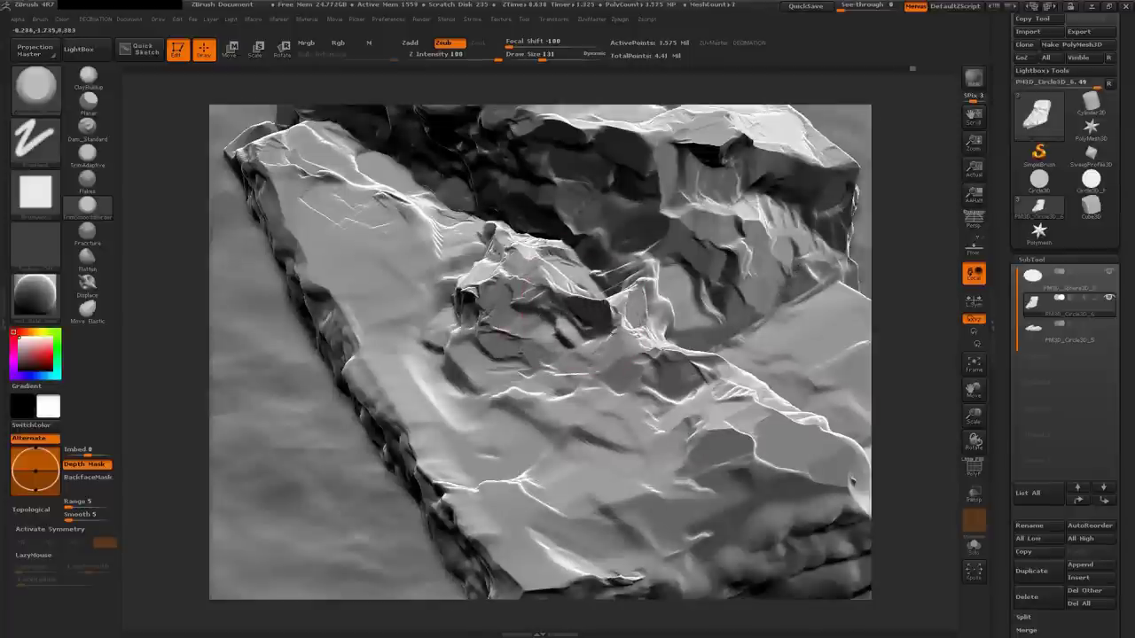
pyautogui.moveTo(514, 311)
pyautogui.mouseDown()
pyautogui.moveTo(621, 328)
pyautogui.moveTo(625, 292)
pyautogui.moveTo(612, 284)
pyautogui.moveTo(612, 341)
pyautogui.moveTo(559, 390)
pyautogui.mouseUp()
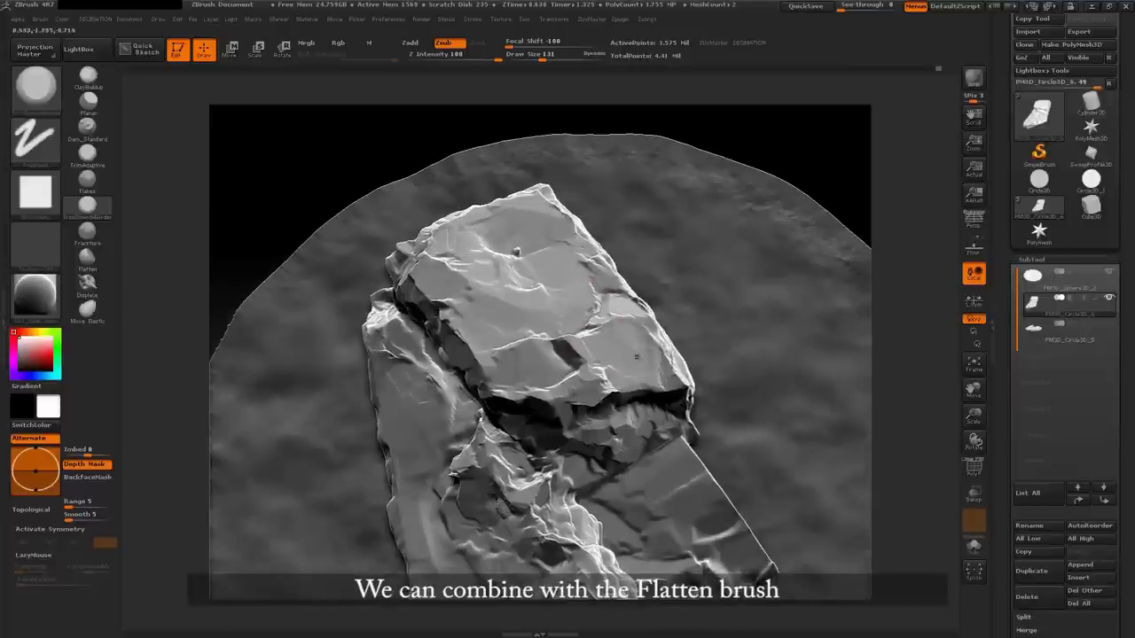
pyautogui.moveTo(636, 358); pyautogui.dragTo(676, 378)
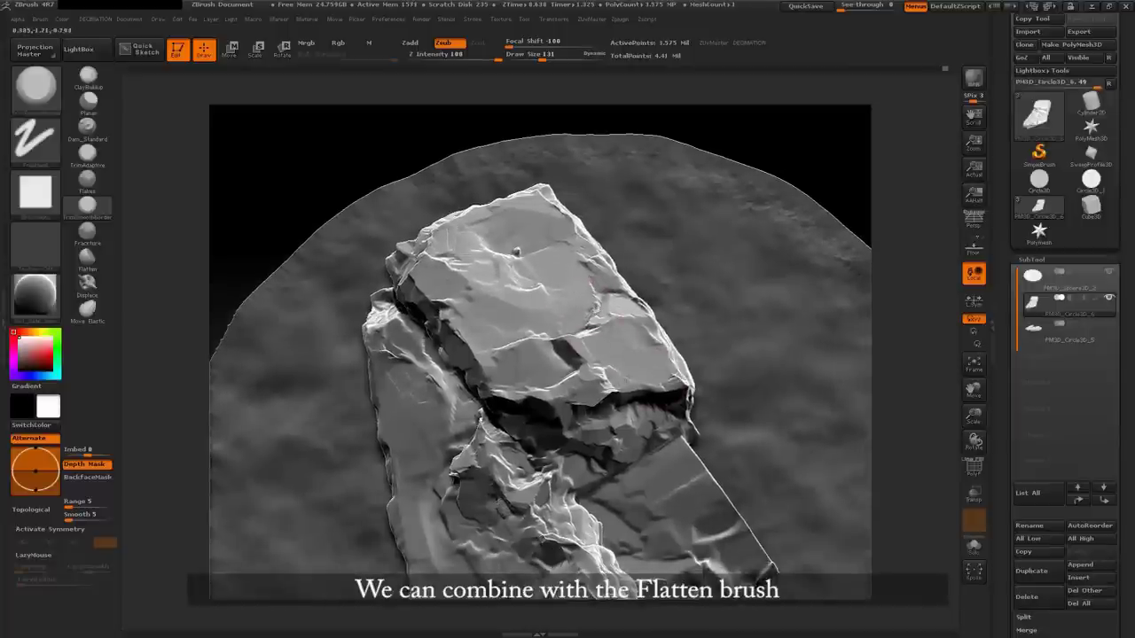
# Set up the Flatten brush with the square alpha at size 82, then return to TrimSmoothBorder
pyautogui.click(87, 257)
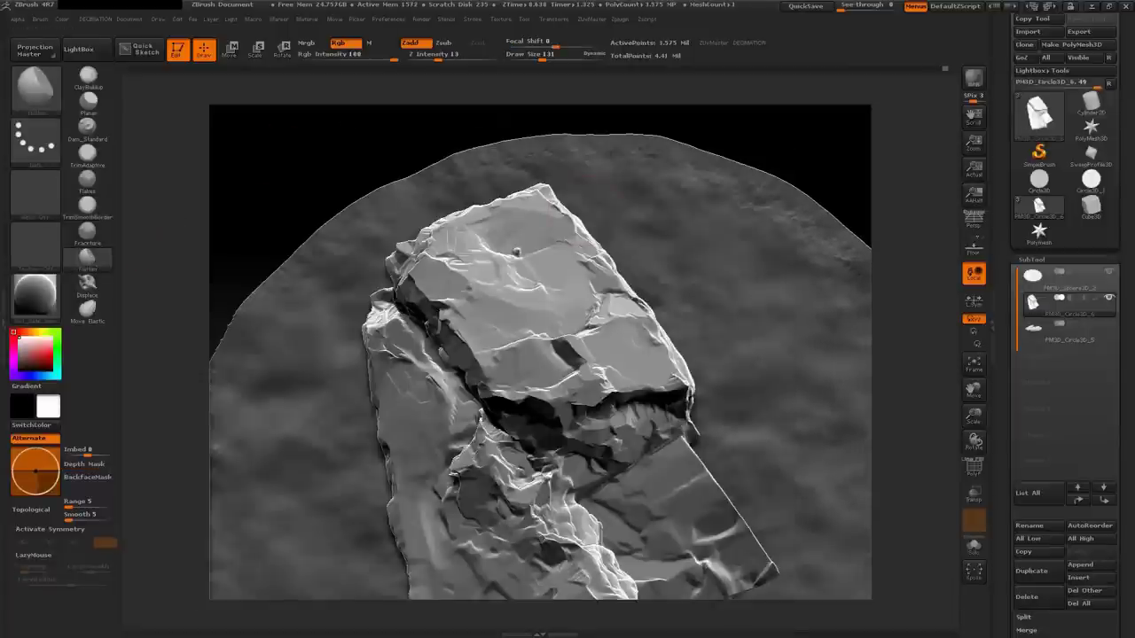
pyautogui.click(37, 206)
pyautogui.click(305, 197)
pyautogui.press('space')
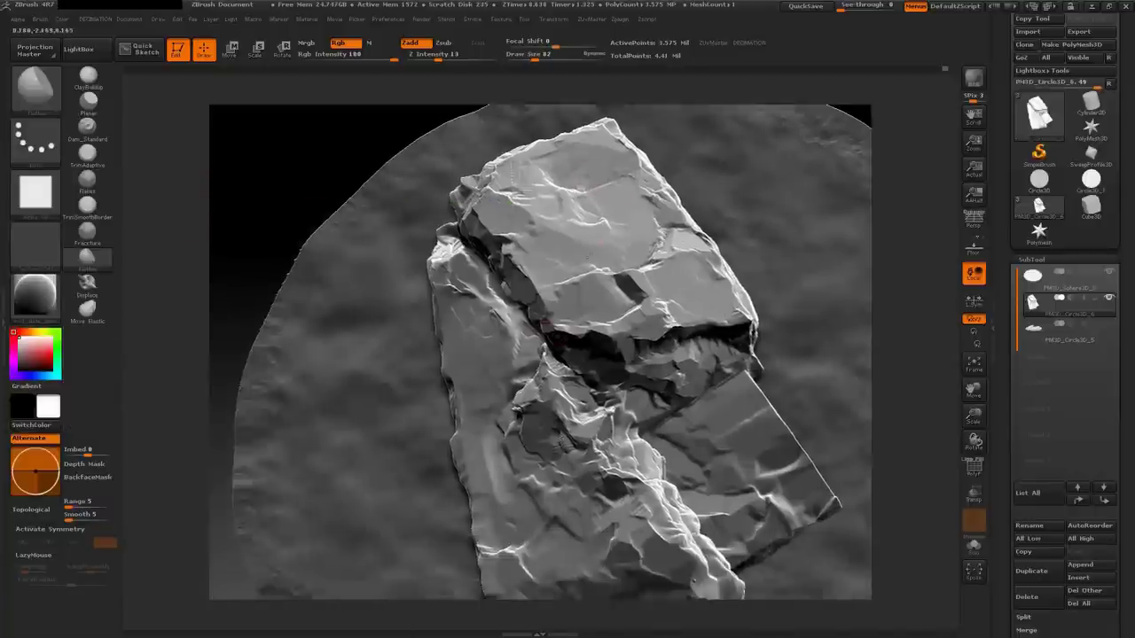
pyautogui.moveTo(221, 426); pyautogui.dragTo(160, 266)
pyautogui.click(87, 207)
pyautogui.moveTo(253, 258)
pyautogui.mouseDown()
pyautogui.moveTo(600, 275)
pyautogui.moveTo(541, 303)
pyautogui.mouseUp()
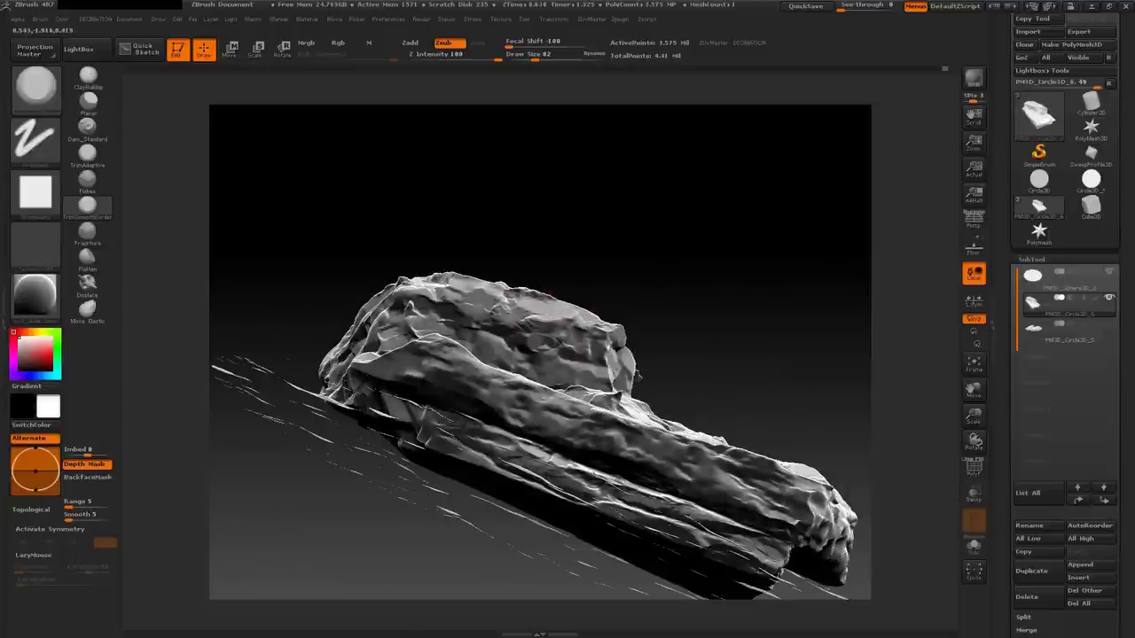
# Orbit the rock and ground through steep, tilted and top-down views to inspect its sides
pyautogui.moveTo(548, 354)
pyautogui.mouseDown()
pyautogui.moveTo(452, 399)
pyautogui.moveTo(519, 428)
pyautogui.mouseUp()
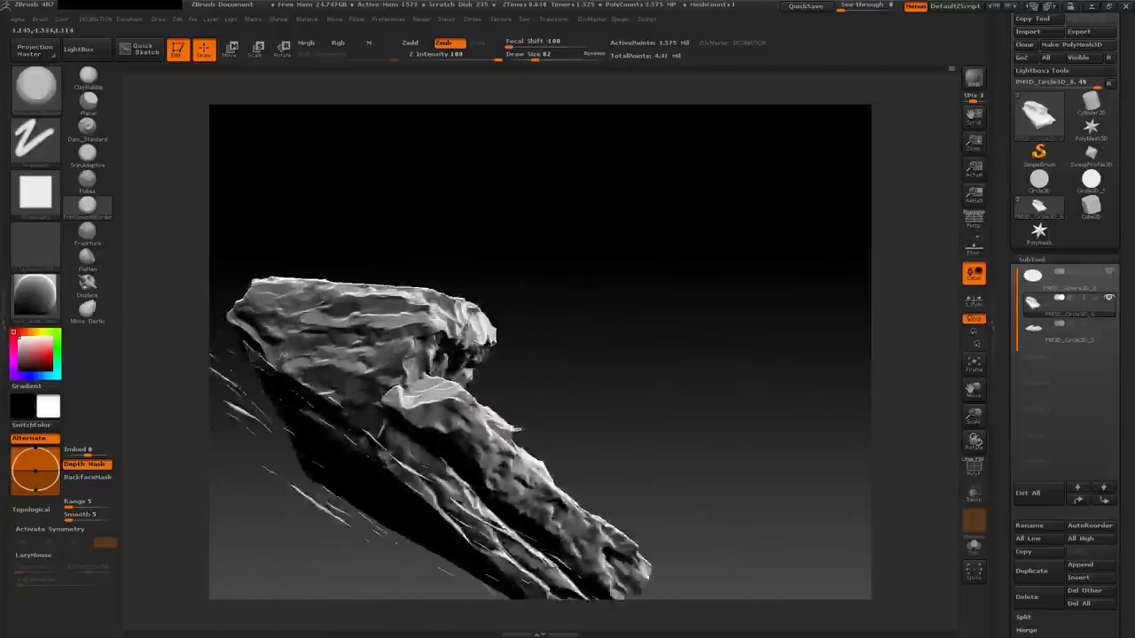
pyautogui.moveTo(405, 424); pyautogui.dragTo(504, 340)
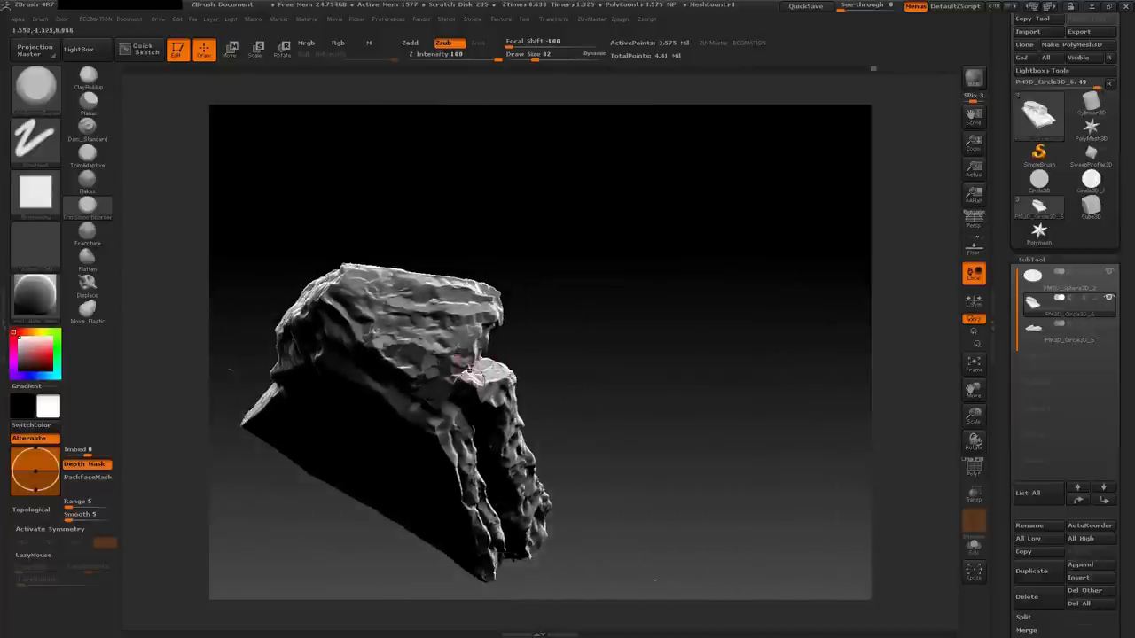
pyautogui.moveTo(443, 372)
pyautogui.mouseDown()
pyautogui.moveTo(496, 367)
pyautogui.moveTo(545, 413)
pyautogui.mouseUp()
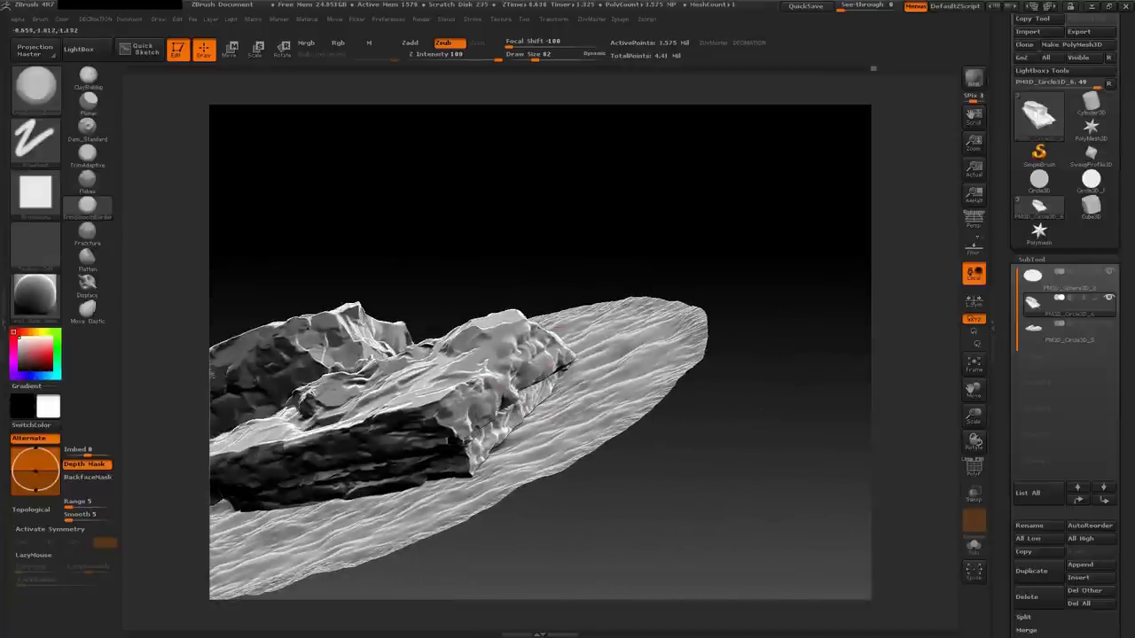
pyautogui.moveTo(552, 360)
pyautogui.mouseDown()
pyautogui.moveTo(560, 372)
pyautogui.moveTo(568, 322)
pyautogui.mouseUp()
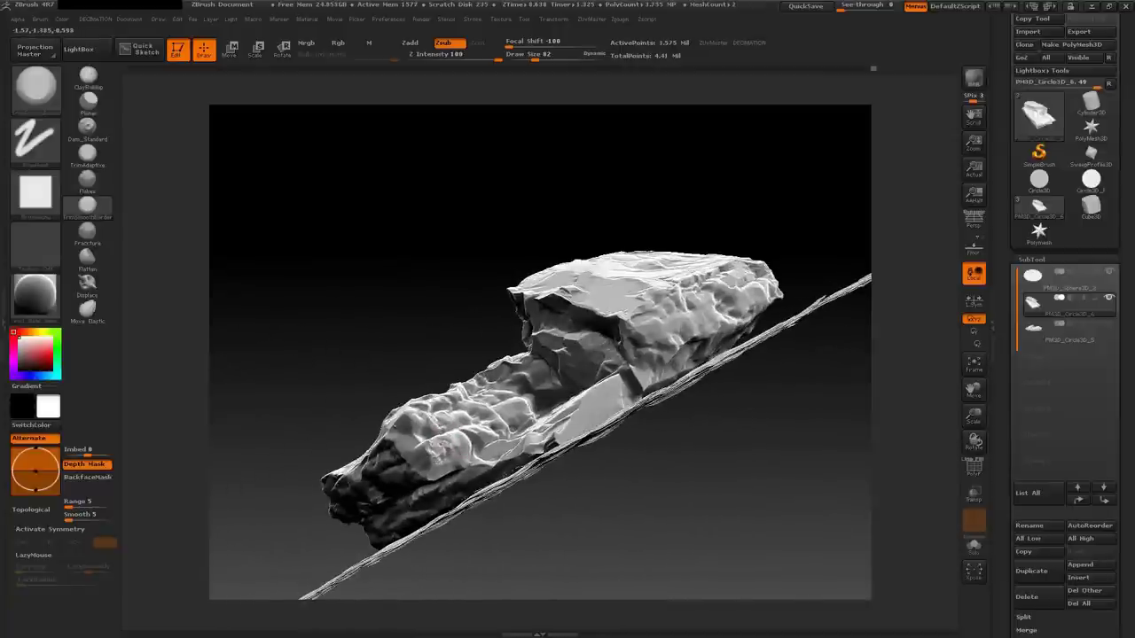
pyautogui.moveTo(455, 455); pyautogui.dragTo(879, 61)
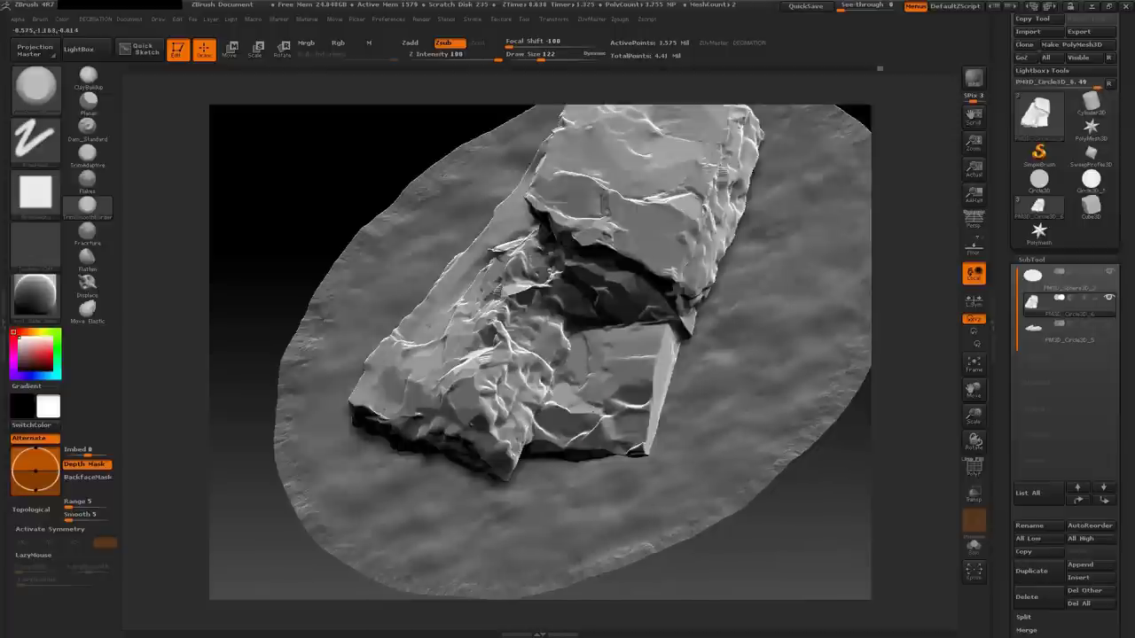
pyautogui.moveTo(532, 425); pyautogui.dragTo(567, 434)
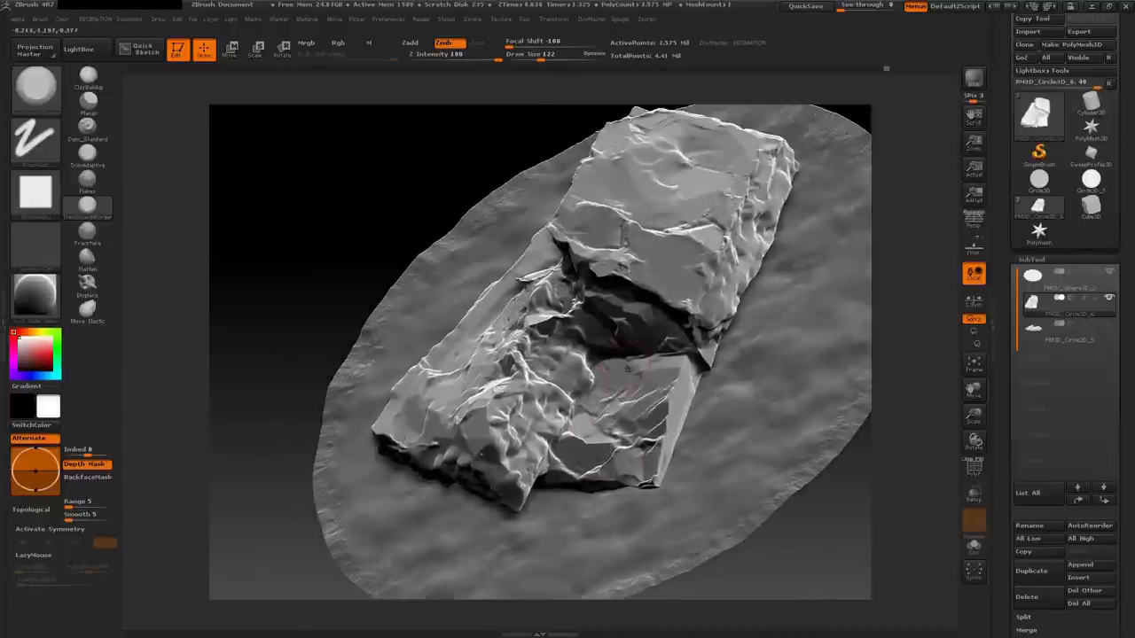
pyautogui.moveTo(596, 369)
pyautogui.mouseDown()
pyautogui.moveTo(565, 394)
pyautogui.moveTo(568, 382)
pyautogui.mouseUp()
pyautogui.moveTo(266, 266); pyautogui.dragTo(302, 293)
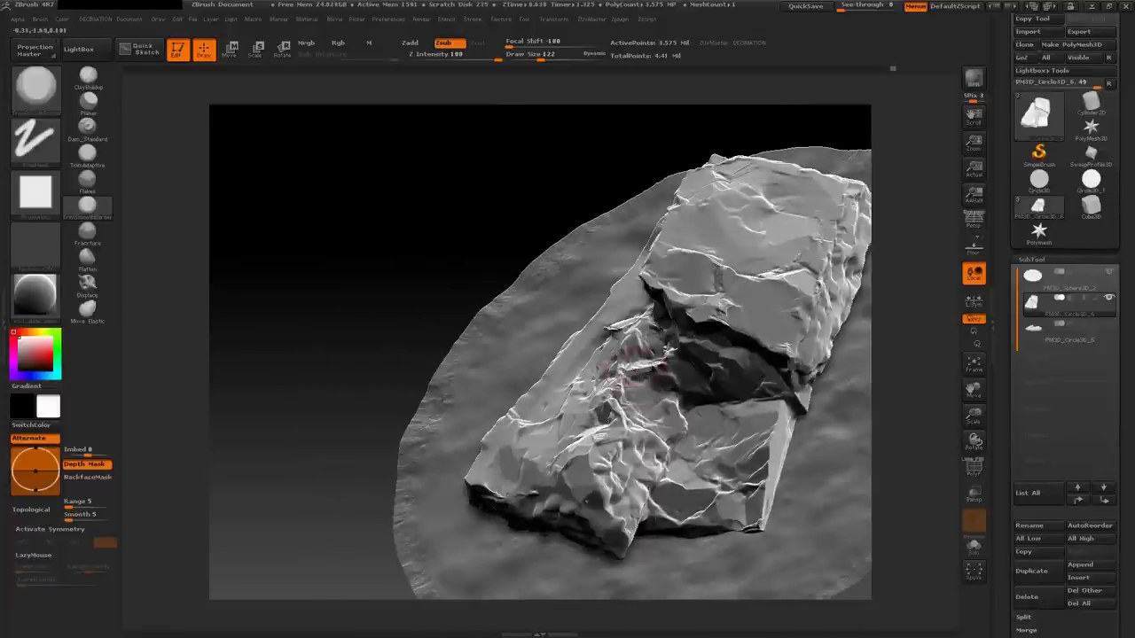
# Select the TrimSmoothBorder brush and turn the rock's long axis more upright
pyautogui.press('b')
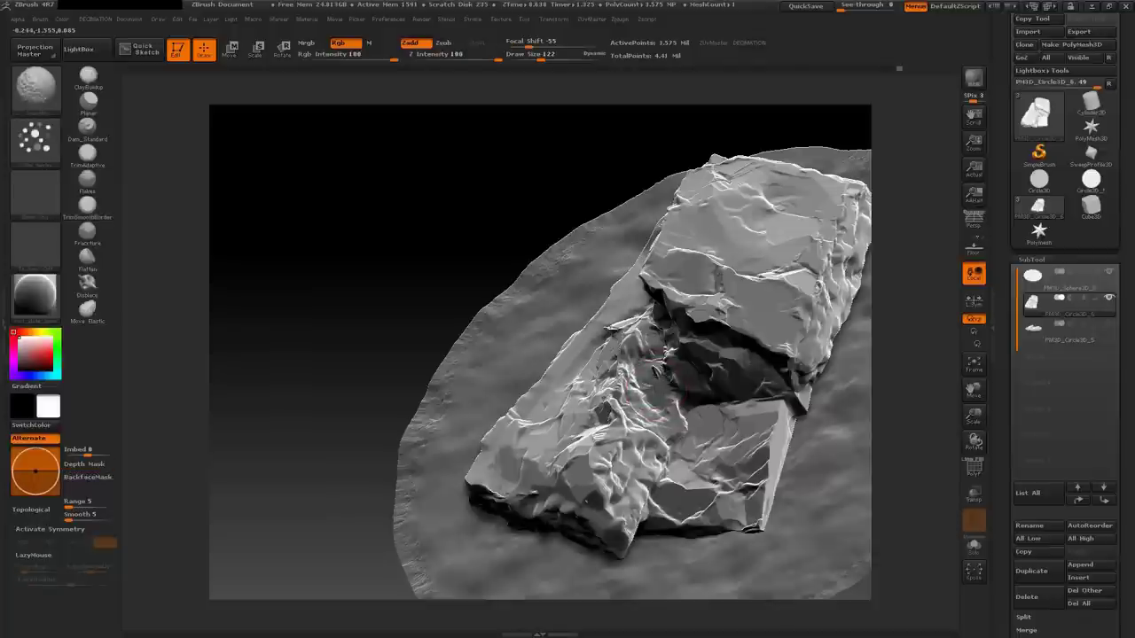
pyautogui.click(87, 205)
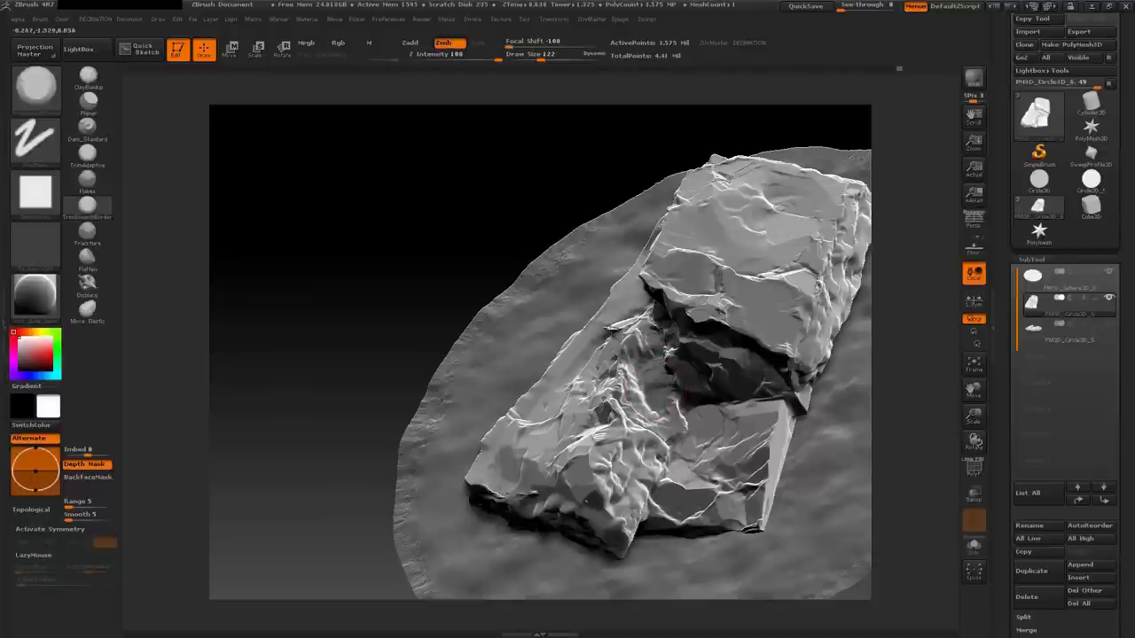
pyautogui.moveTo(621, 332)
pyautogui.mouseDown()
pyautogui.moveTo(645, 328)
pyautogui.moveTo(620, 381)
pyautogui.moveTo(577, 266)
pyautogui.moveTo(620, 355)
pyautogui.moveTo(557, 319)
pyautogui.moveTo(563, 350)
pyautogui.moveTo(656, 330)
pyautogui.mouseUp()
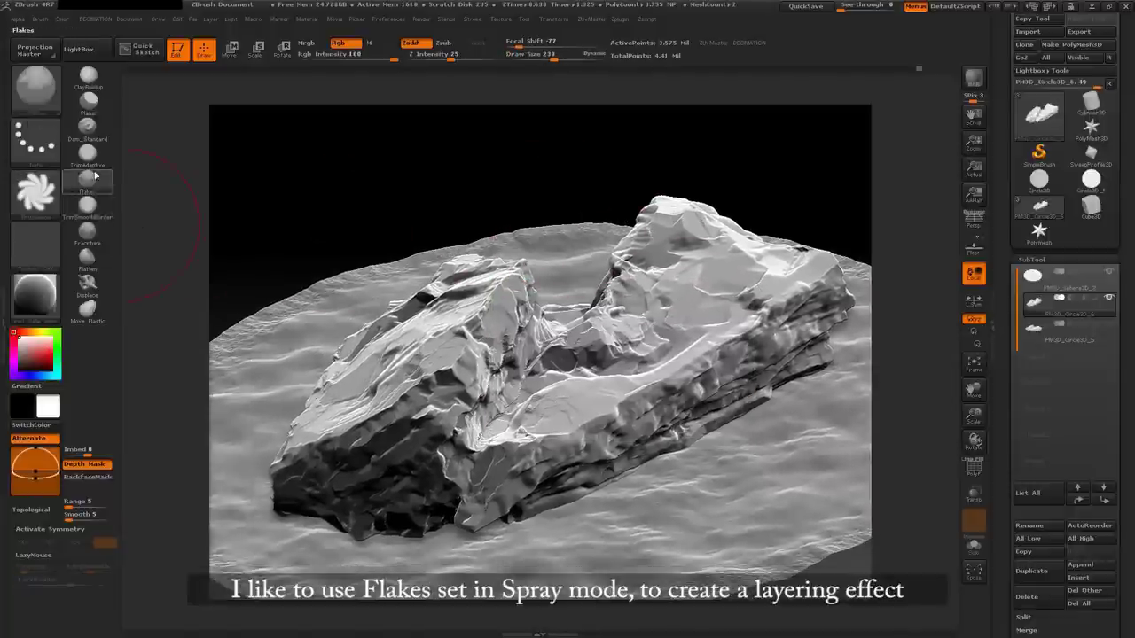
# Give the brush a soft gradient alpha and a Spray stroke
pyautogui.click(36, 193)
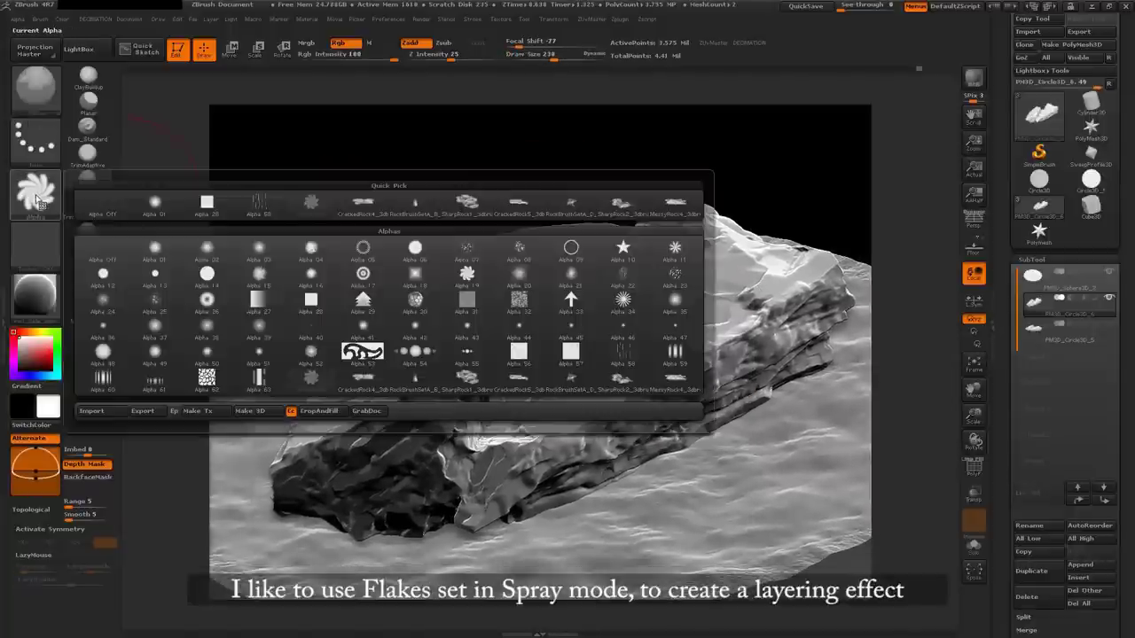
pyautogui.click(258, 300)
pyautogui.click(36, 137)
pyautogui.click(258, 157)
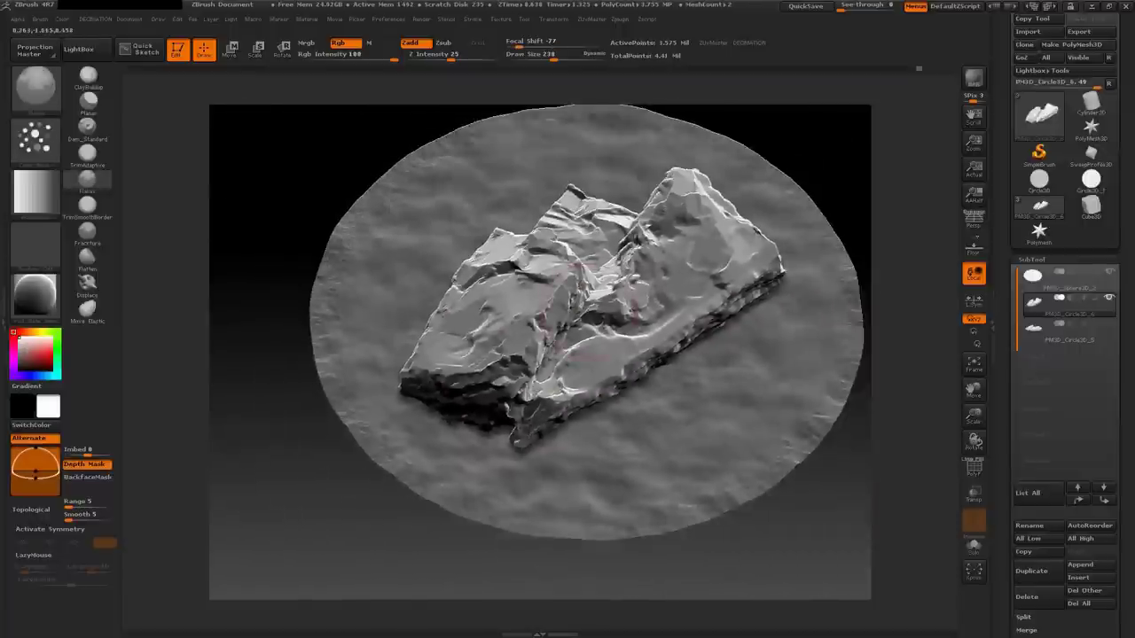
# Set brush size 318 and Z Intensity 44, then spray flaky layers over the central planes
pyautogui.press('space')
pyautogui.moveTo(510, 266); pyautogui.dragTo(532, 266)
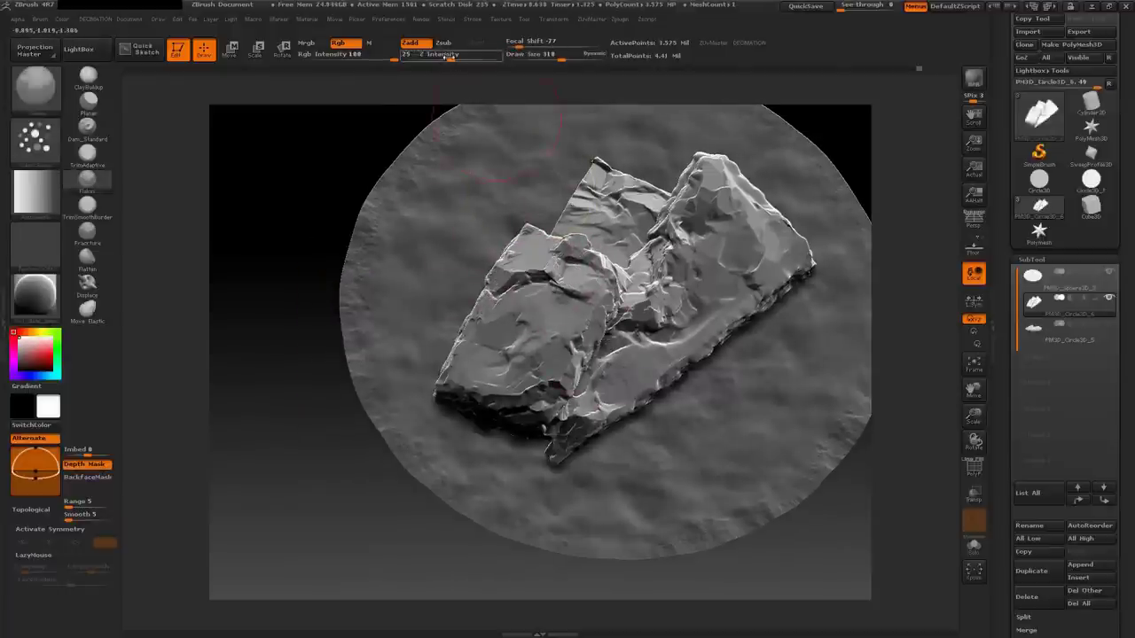
pyautogui.moveTo(450, 59); pyautogui.dragTo(465, 58)
pyautogui.moveTo(475, 319); pyautogui.dragTo(540, 293)
# Recentre, orbit and zoom in closer on the rock's top
pyautogui.keyDown('alt'); pyautogui.moveTo(292, 550); pyautogui.dragTo(223, 532); pyautogui.keyUp('alt')
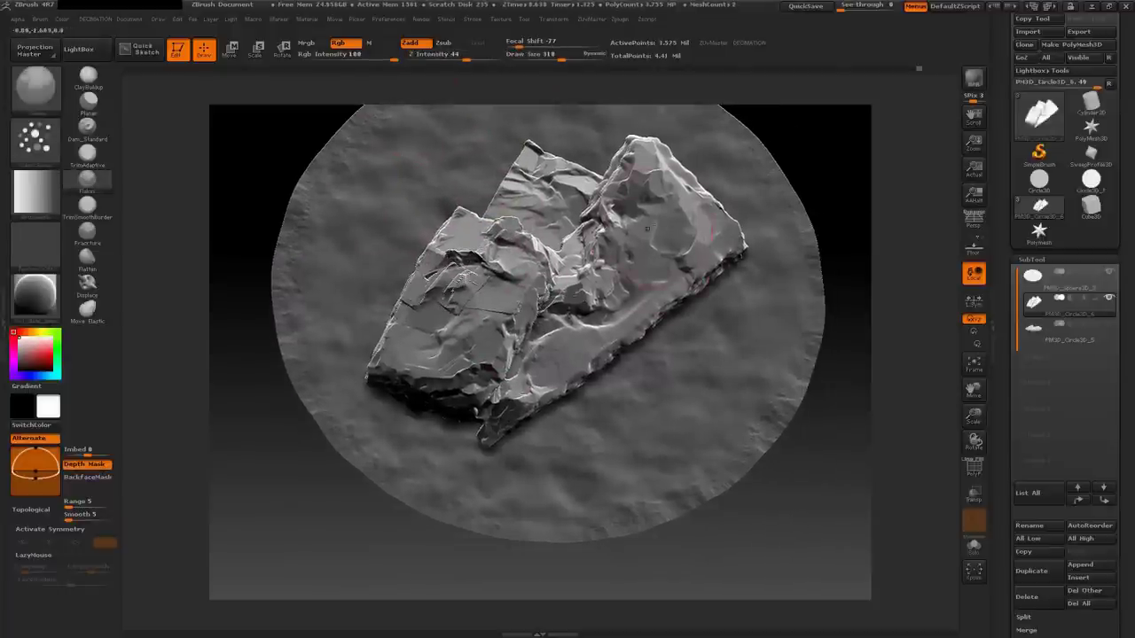
pyautogui.moveTo(266, 567); pyautogui.dragTo(292, 550)
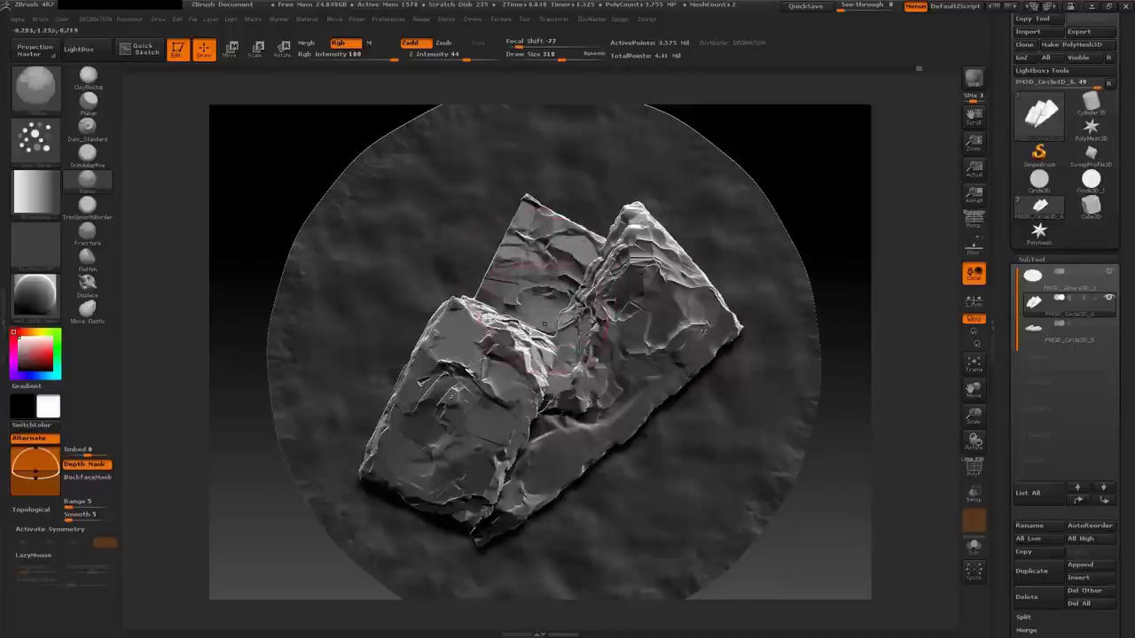
pyautogui.keyDown('alt'); pyautogui.moveTo(461, 292); pyautogui.dragTo(498, 293); pyautogui.keyUp('alt')
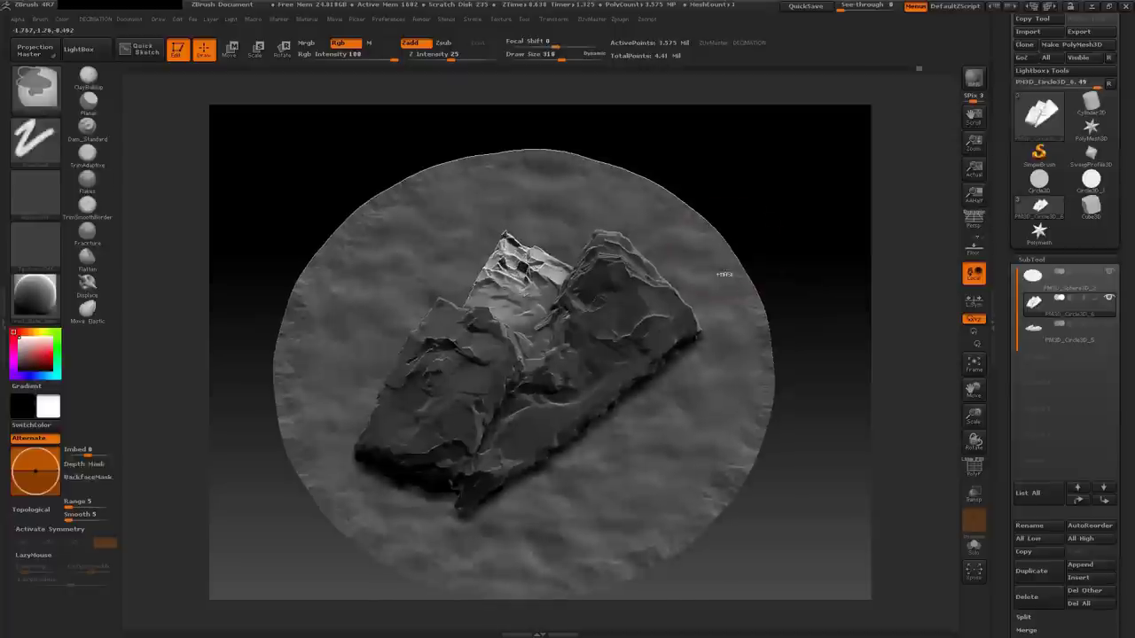
pyautogui.moveTo(264, 213)
pyautogui.mouseDown()
pyautogui.moveTo(532, 266)
pyautogui.moveTo(658, 317)
pyautogui.moveTo(634, 316)
pyautogui.moveTo(647, 350)
pyautogui.mouseUp()
pyautogui.press('space')
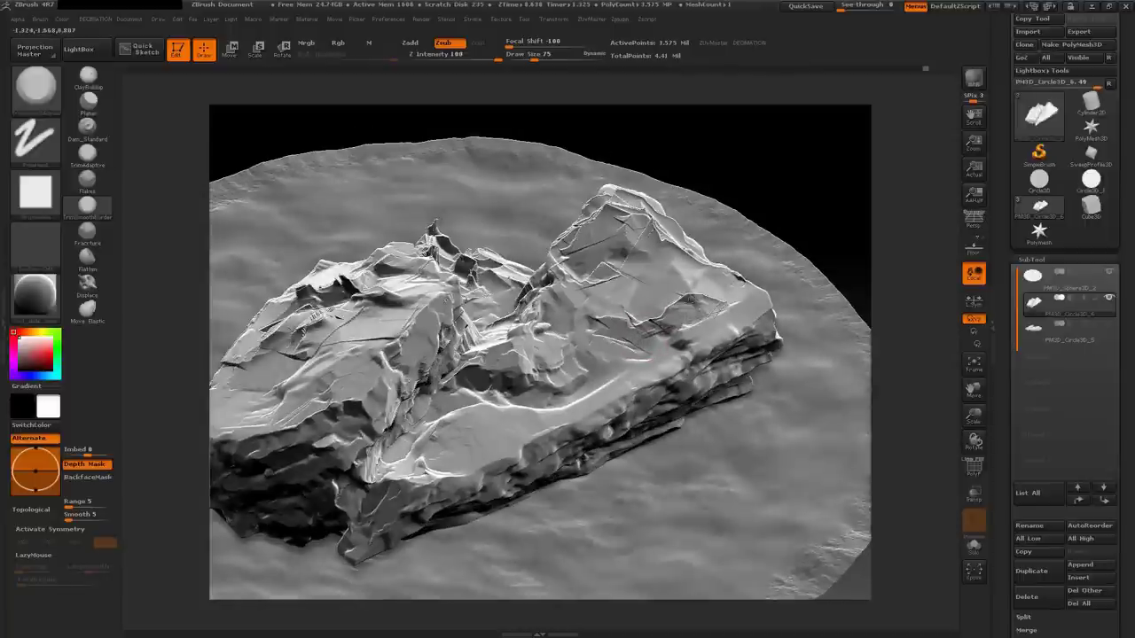
# Resize the brush to 122, then 72, and orbit to face the rock's front block
pyautogui.press('space')
pyautogui.moveTo(594, 249)
pyautogui.mouseDown()
pyautogui.moveTo(621, 248)
pyautogui.moveTo(606, 258)
pyautogui.moveTo(603, 292)
pyautogui.moveTo(561, 288)
pyautogui.mouseUp()
pyautogui.press('space')
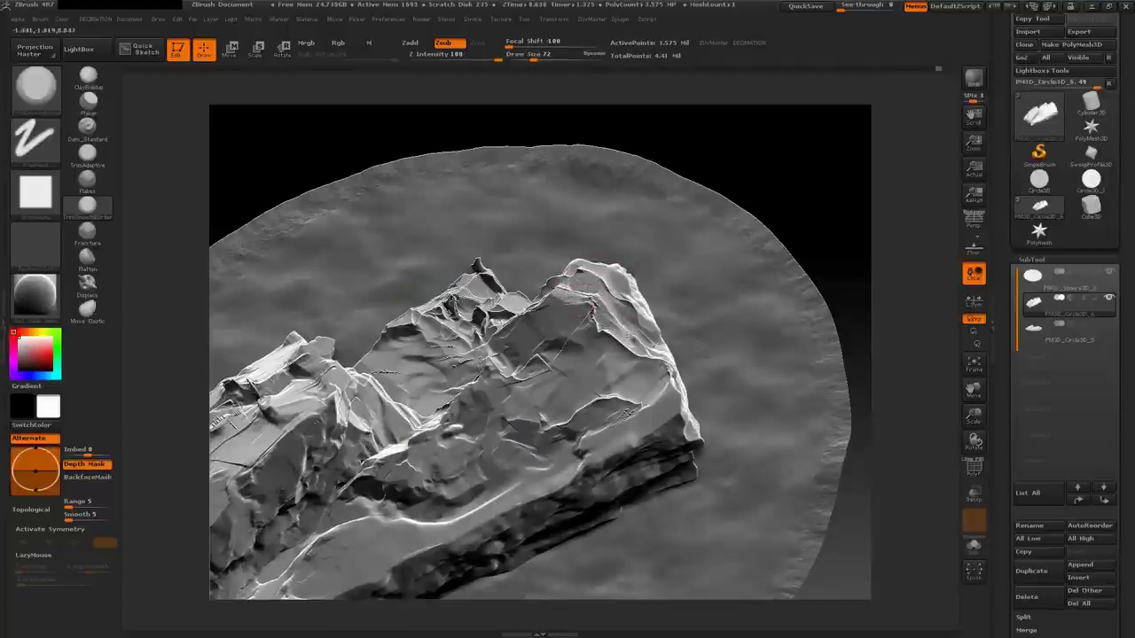
pyautogui.moveTo(625, 330); pyautogui.dragTo(683, 341)
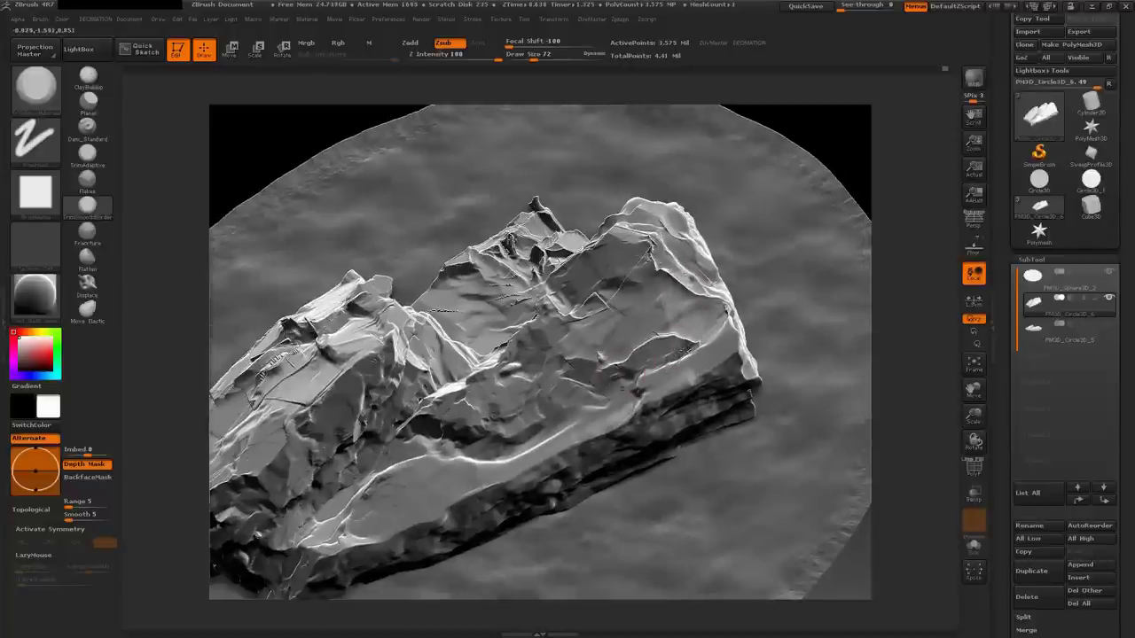
pyautogui.moveTo(612, 354)
pyautogui.mouseDown()
pyautogui.moveTo(624, 351)
pyautogui.moveTo(605, 348)
pyautogui.moveTo(598, 370)
pyautogui.mouseUp()
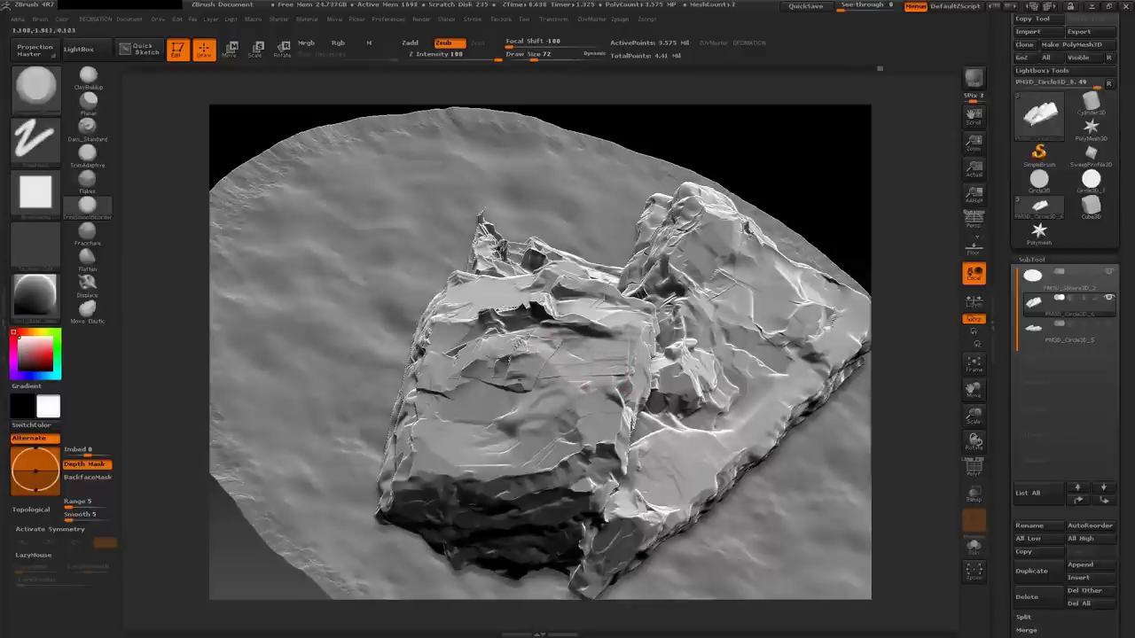
pyautogui.moveTo(514, 344)
pyautogui.mouseDown()
pyautogui.moveTo(576, 364)
pyautogui.moveTo(532, 381)
pyautogui.moveTo(568, 373)
pyautogui.moveTo(537, 400)
pyautogui.moveTo(559, 363)
pyautogui.mouseUp()
# Set brush size 140, close in on the upper peak, and trim the size to 136
pyautogui.press('space')
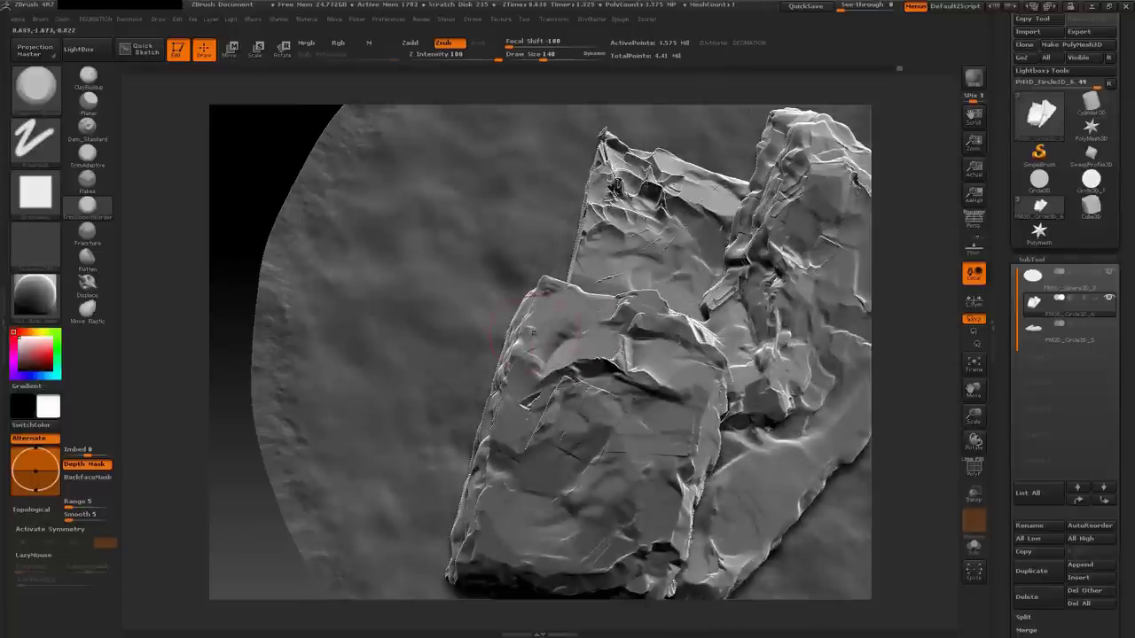
pyautogui.moveTo(665, 368)
pyautogui.mouseDown()
pyautogui.moveTo(634, 358)
pyautogui.moveTo(634, 262)
pyautogui.mouseUp()
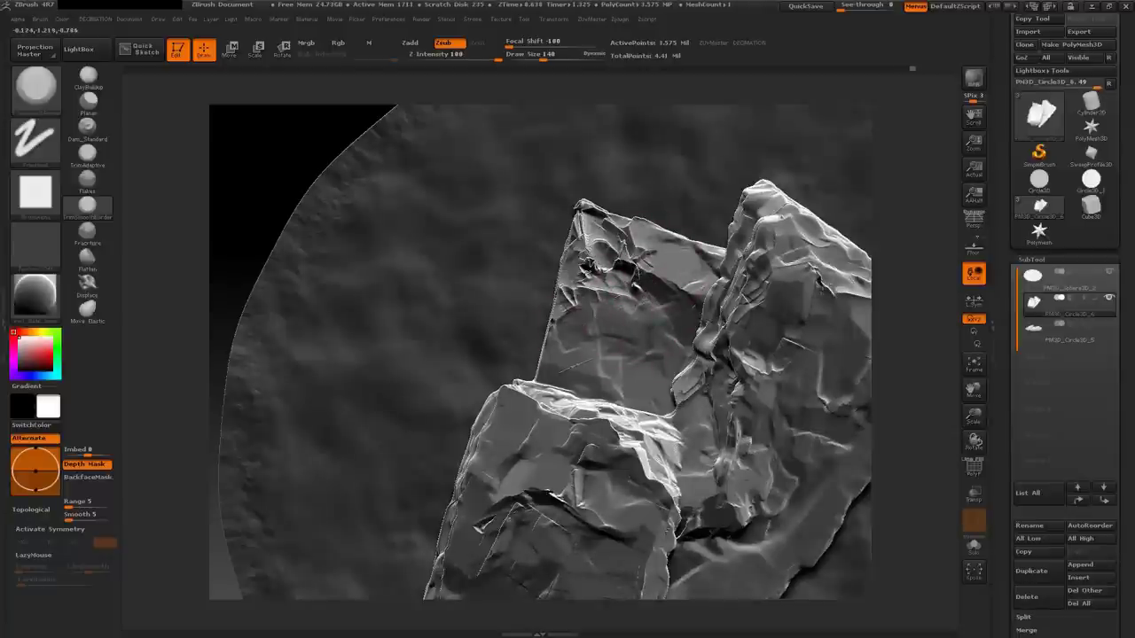
pyautogui.moveTo(590, 261)
pyautogui.mouseDown()
pyautogui.moveTo(621, 262)
pyautogui.moveTo(631, 317)
pyautogui.mouseUp()
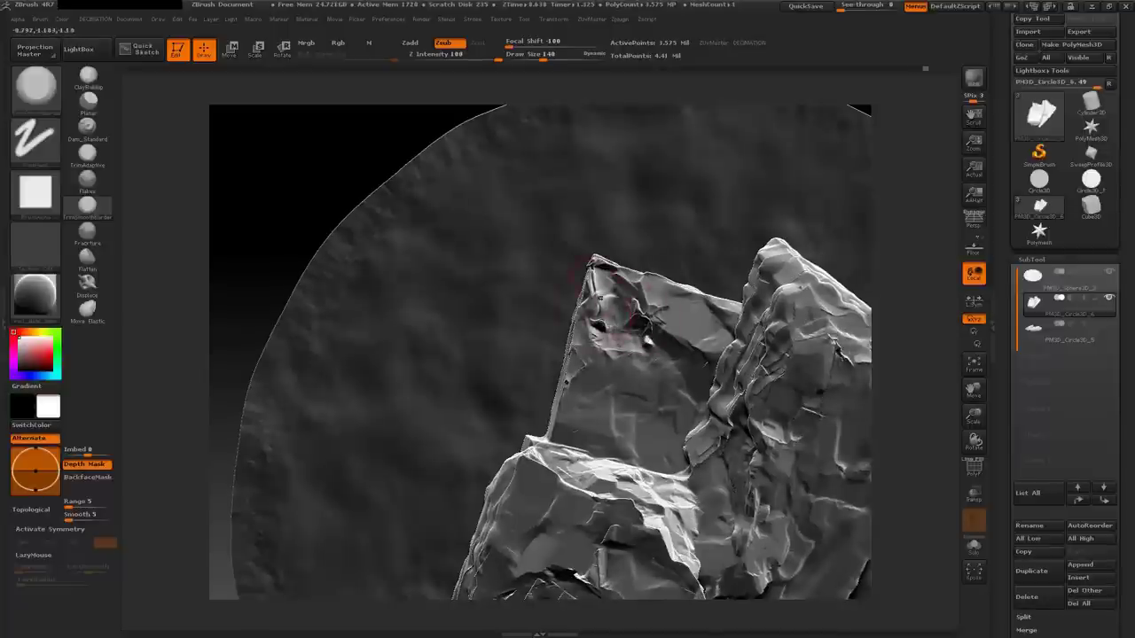
pyautogui.moveTo(600, 282)
pyautogui.mouseDown()
pyautogui.moveTo(656, 310)
pyautogui.moveTo(471, 229)
pyautogui.mouseUp()
pyautogui.press('space')
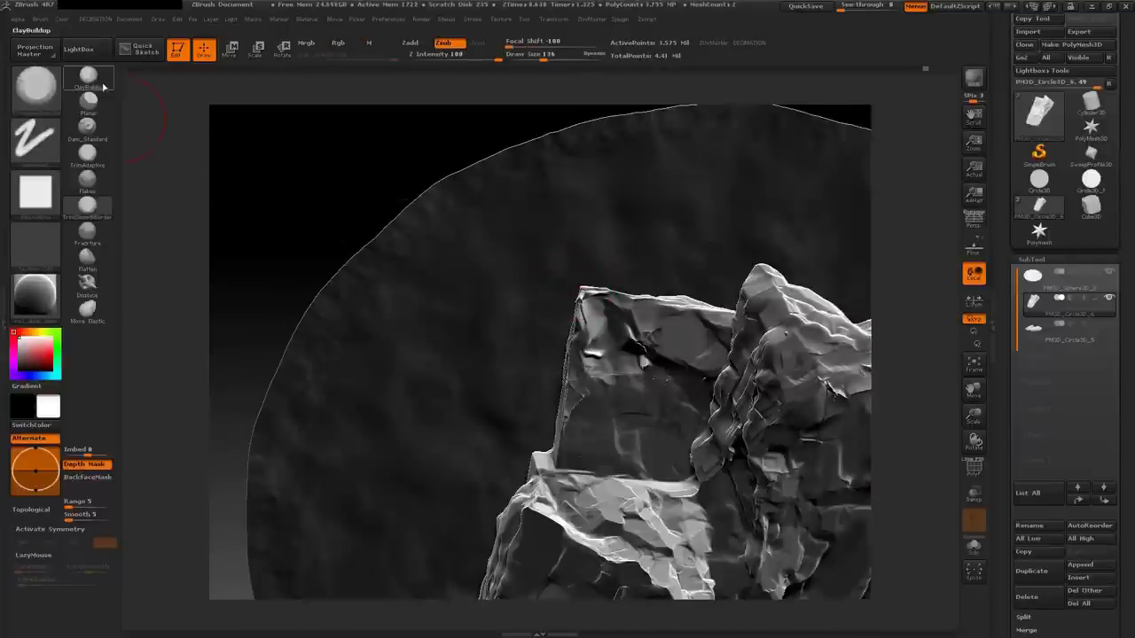
# Flatten the surface down the rock peak's face with the flattening brush
pyautogui.click(104, 86)
pyautogui.moveTo(399, 266)
pyautogui.mouseDown()
pyautogui.moveTo(621, 346)
pyautogui.moveTo(609, 333)
pyautogui.mouseUp()
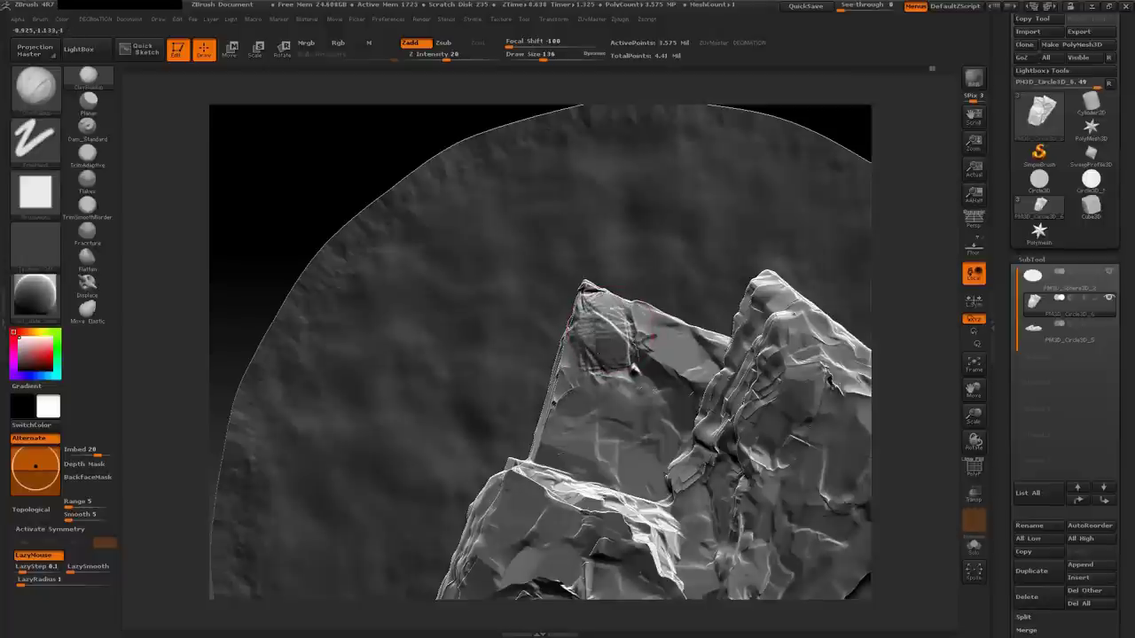
pyautogui.moveTo(590, 359); pyautogui.dragTo(471, 205)
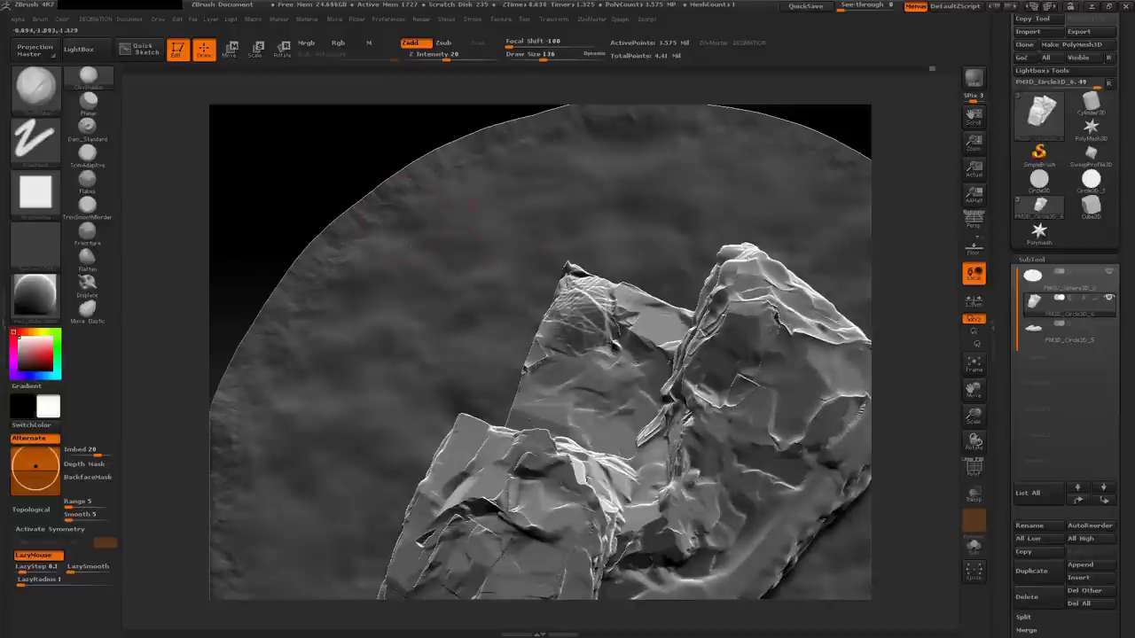
pyautogui.click(89, 266)
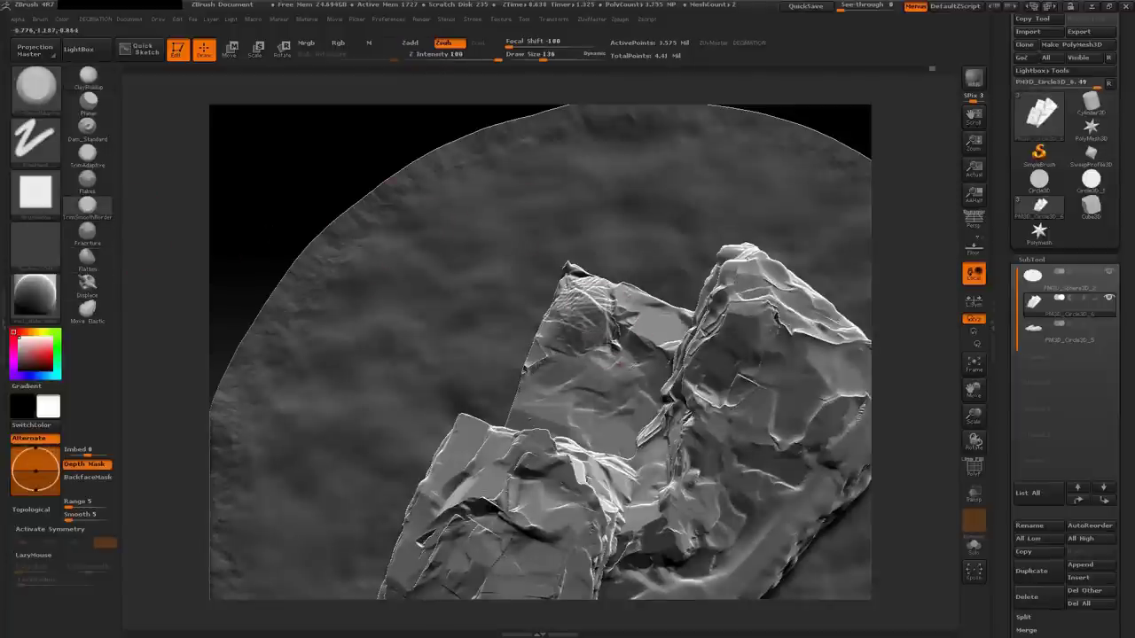
pyautogui.moveTo(585, 350); pyautogui.dragTo(572, 330)
pyautogui.moveTo(581, 283)
pyautogui.mouseDown()
pyautogui.moveTo(567, 304)
pyautogui.moveTo(562, 237)
pyautogui.mouseUp()
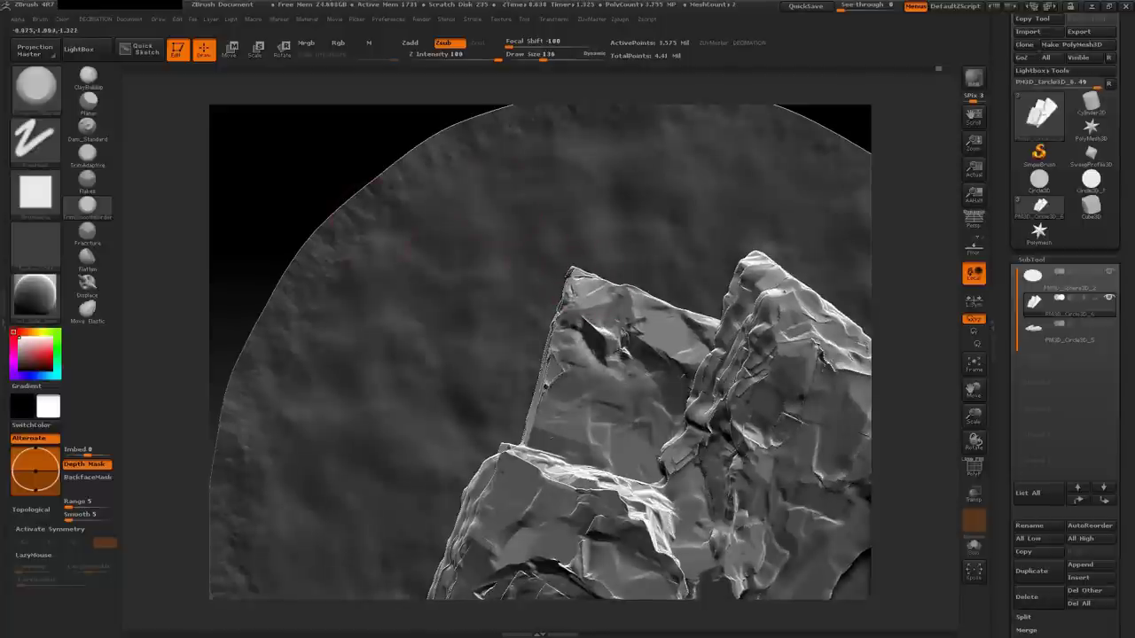
# Set the planar cutting brush to size 89, a gradient alpha and focal shift -50
pyautogui.click(88, 100)
pyautogui.moveTo(266, 177)
pyautogui.mouseDown()
pyautogui.moveTo(585, 291)
pyautogui.moveTo(541, 306)
pyautogui.mouseUp()
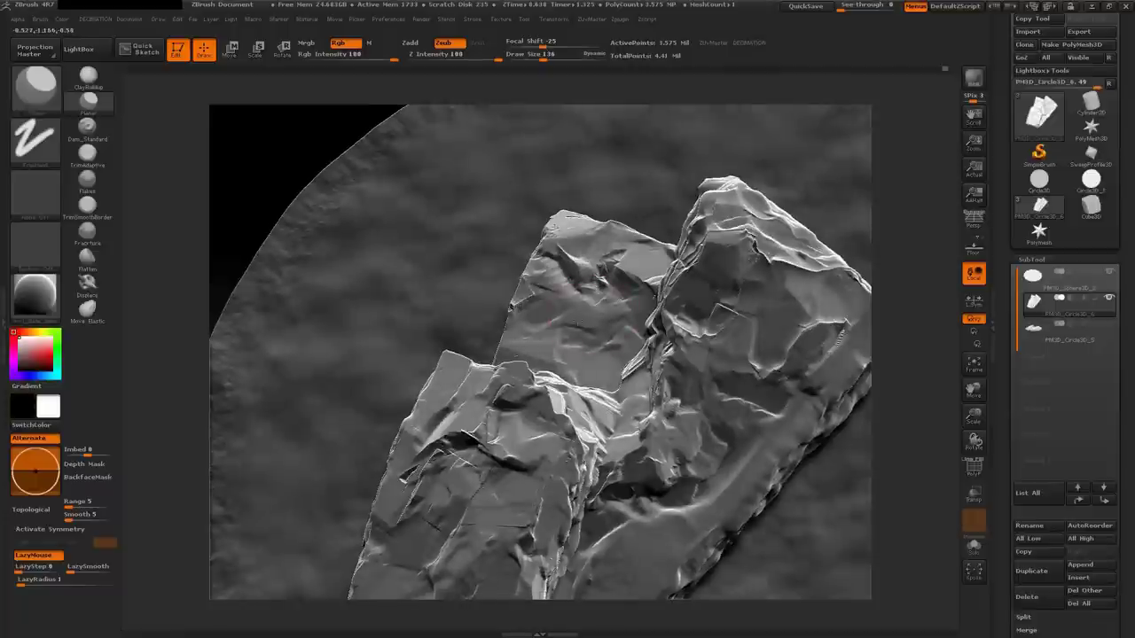
pyautogui.press('space')
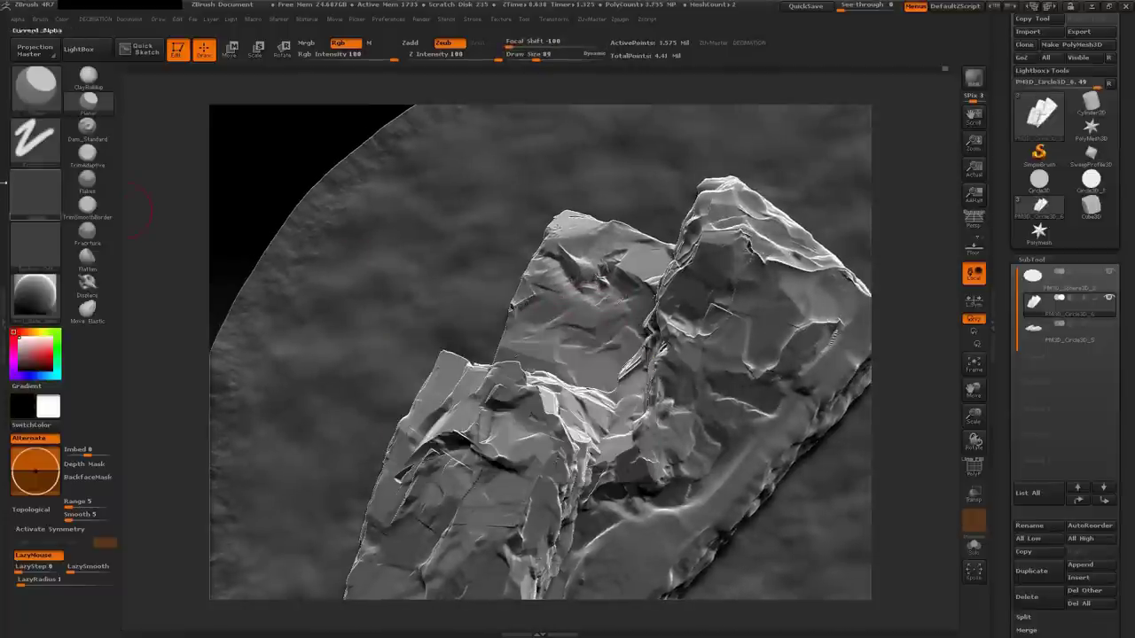
pyautogui.click(35, 191)
pyautogui.click(246, 310)
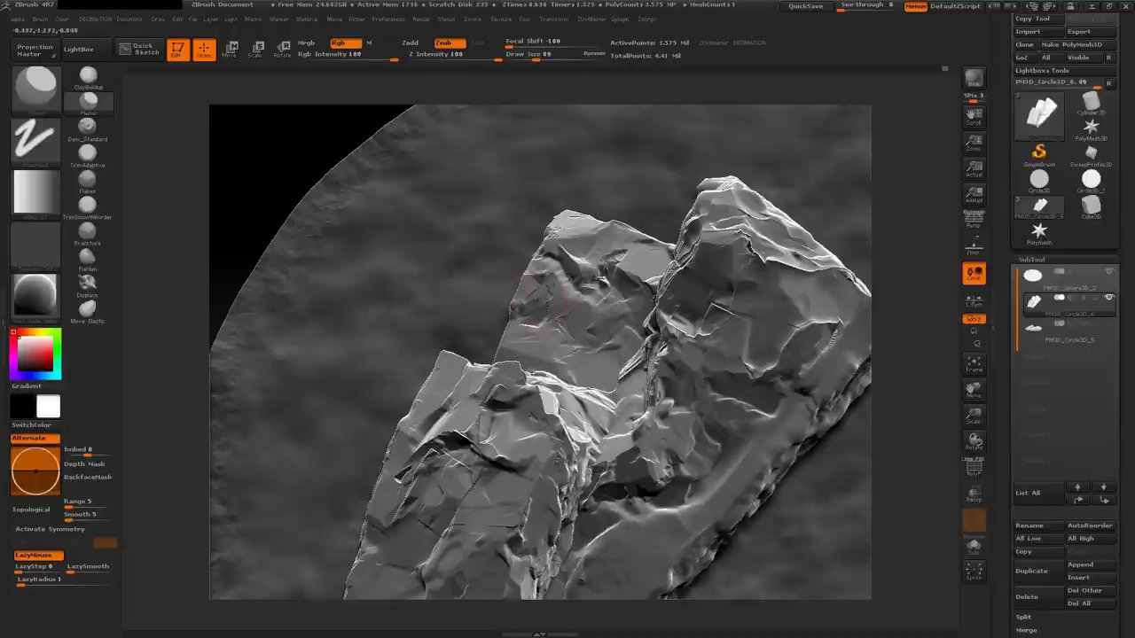
pyautogui.press('space')
pyautogui.moveTo(530, 344); pyautogui.dragTo(552, 344)
# Cut planar breaks at size 150 and focal shift -16, then drop the size to 101
pyautogui.press('space')
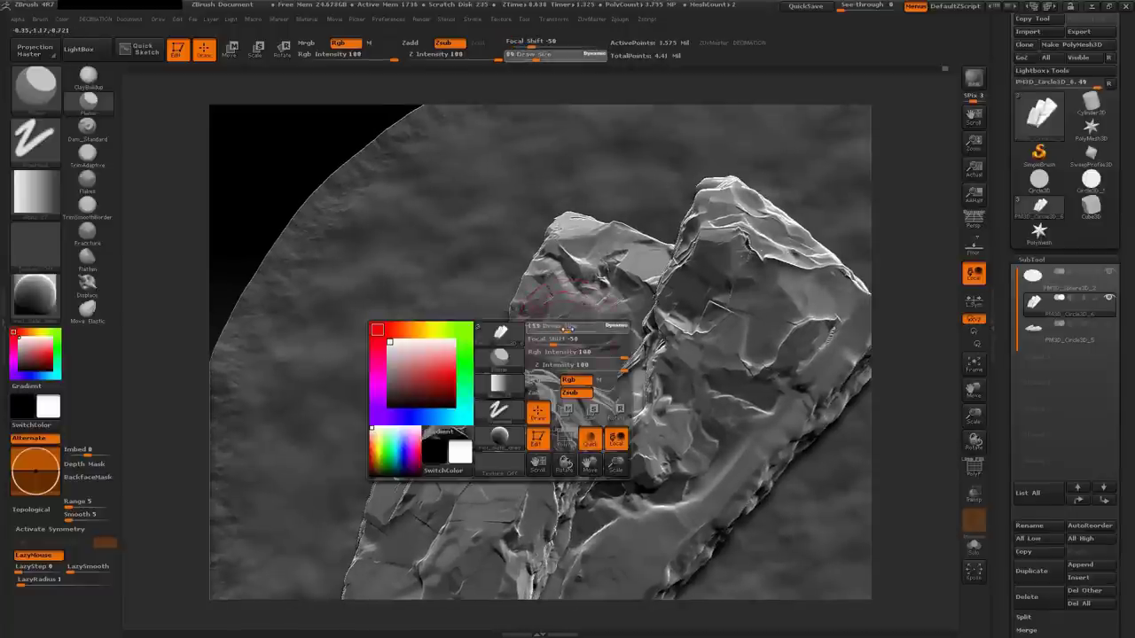
pyautogui.press('space')
pyautogui.moveTo(532, 373); pyautogui.dragTo(576, 373)
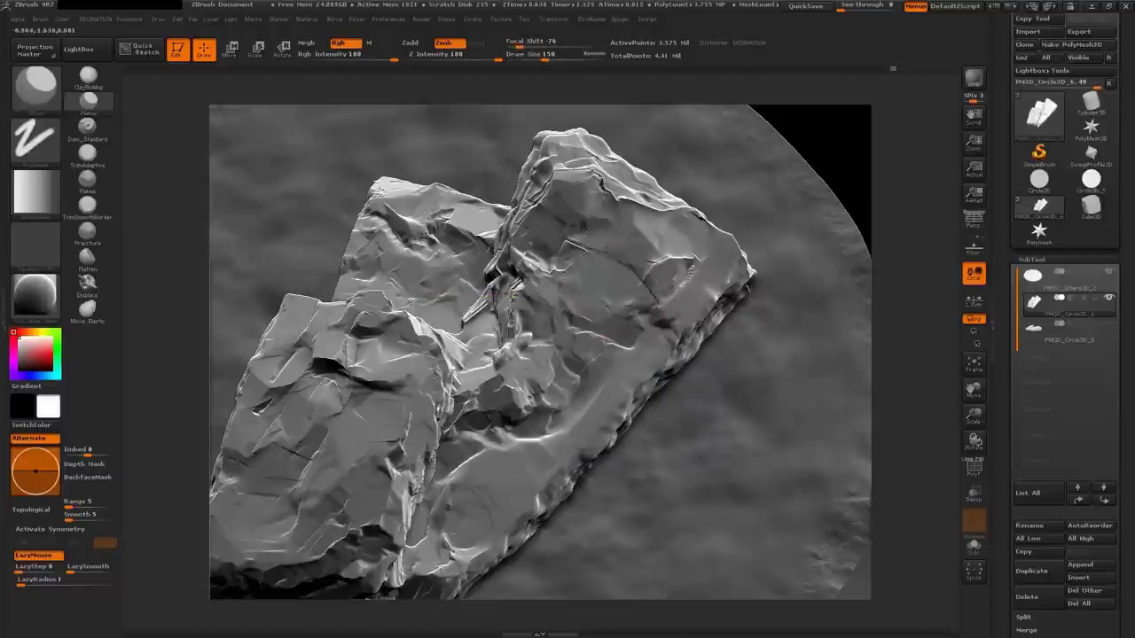
pyautogui.press('space')
pyautogui.moveTo(640, 285)
pyautogui.mouseDown()
pyautogui.moveTo(616, 288)
pyautogui.moveTo(610, 256)
pyautogui.mouseUp()
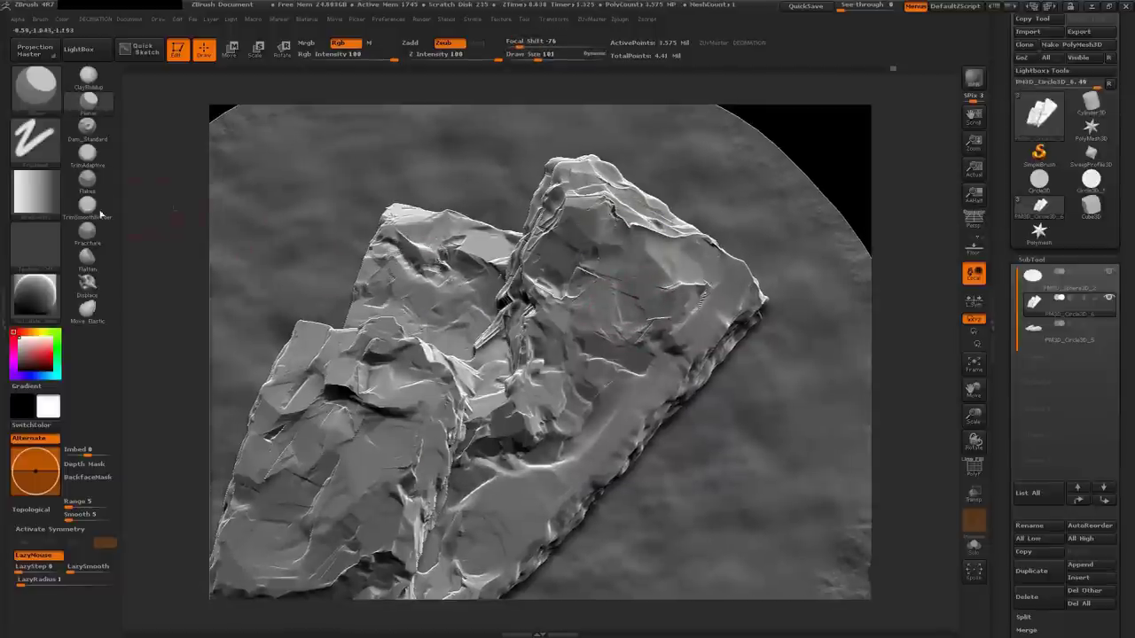
pyautogui.click(87, 257)
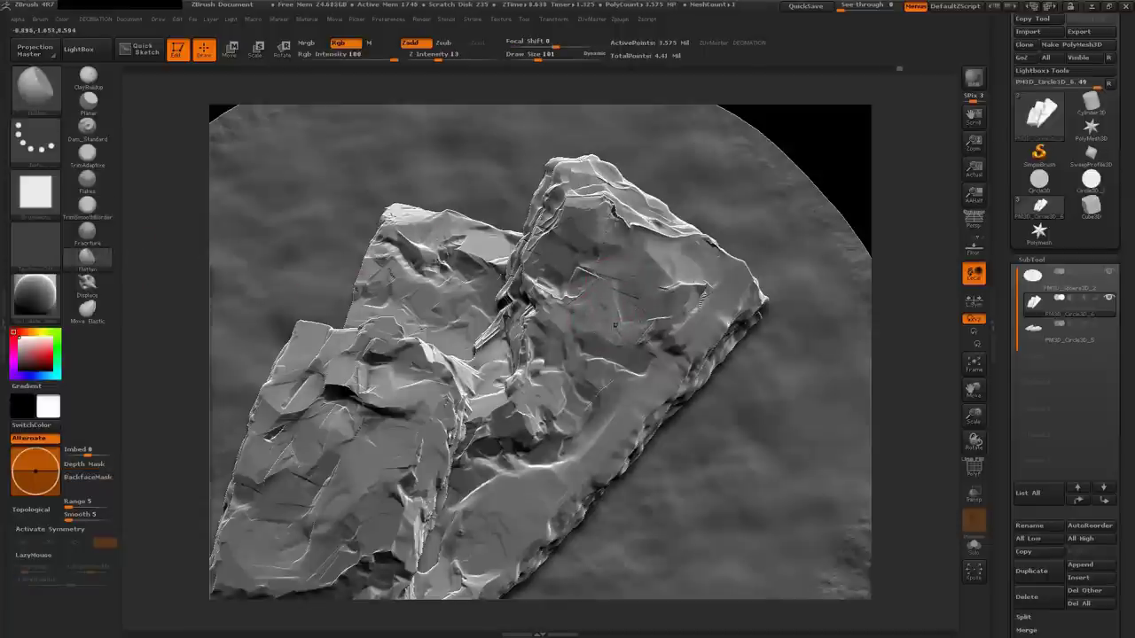
# Enlarge the Flatten brush from 101 to 170 with a soft gradient alpha
pyautogui.moveTo(603, 244); pyautogui.dragTo(611, 337)
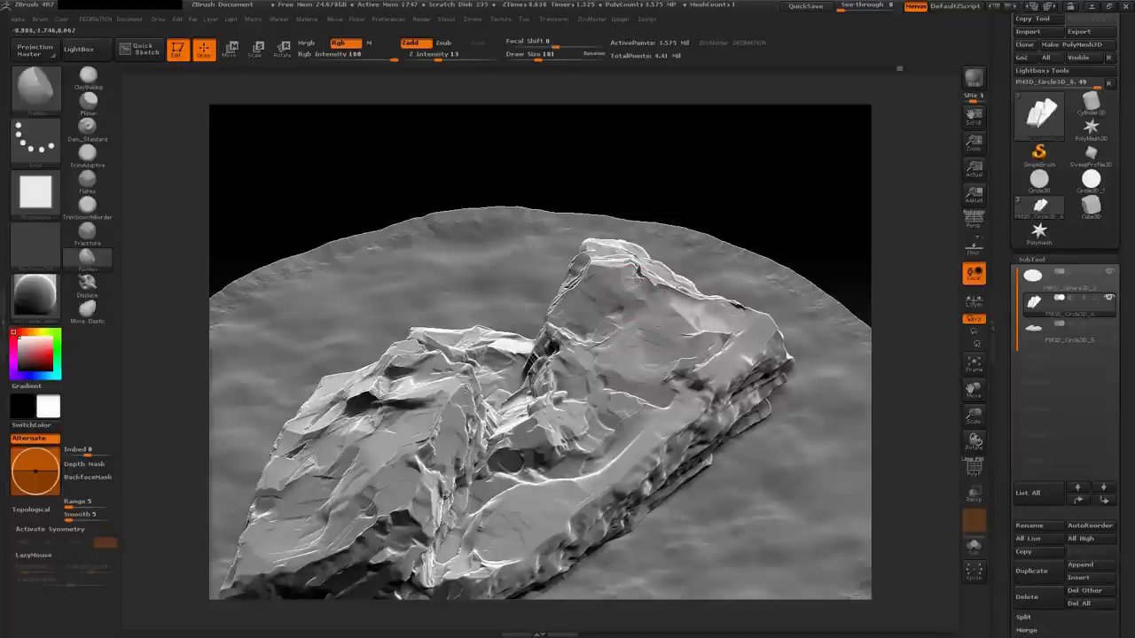
pyautogui.moveTo(638, 282)
pyautogui.mouseDown()
pyautogui.moveTo(364, 417)
pyautogui.moveTo(367, 369)
pyautogui.mouseUp()
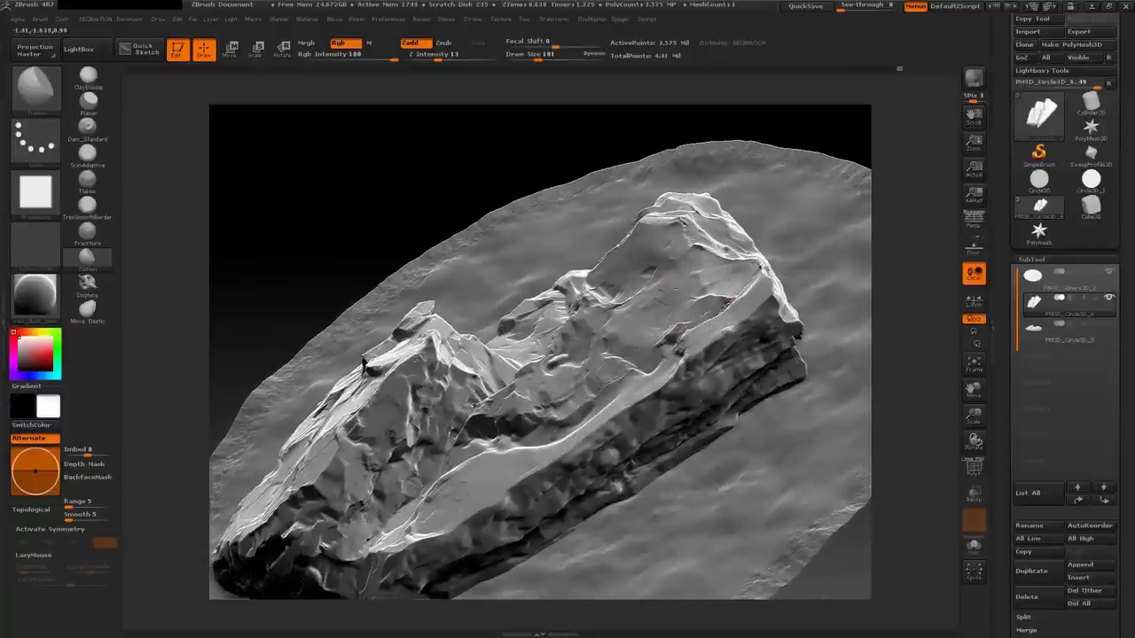
pyautogui.press('space')
pyautogui.moveTo(726, 308); pyautogui.dragTo(320, 196)
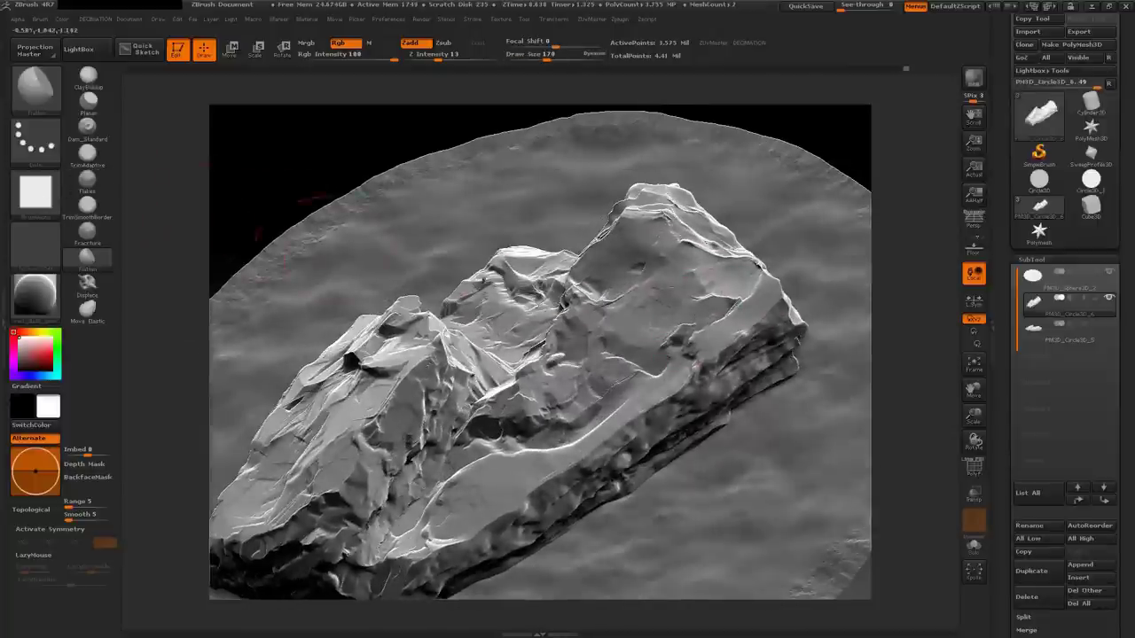
pyautogui.click(35, 190)
pyautogui.click(182, 198)
# Switch to the Flakes brush at size 105 and work the rock's side close up
pyautogui.press('space')
pyautogui.moveTo(373, 266)
pyautogui.mouseDown()
pyautogui.moveTo(691, 348)
pyautogui.moveTo(652, 360)
pyautogui.moveTo(727, 306)
pyautogui.mouseUp()
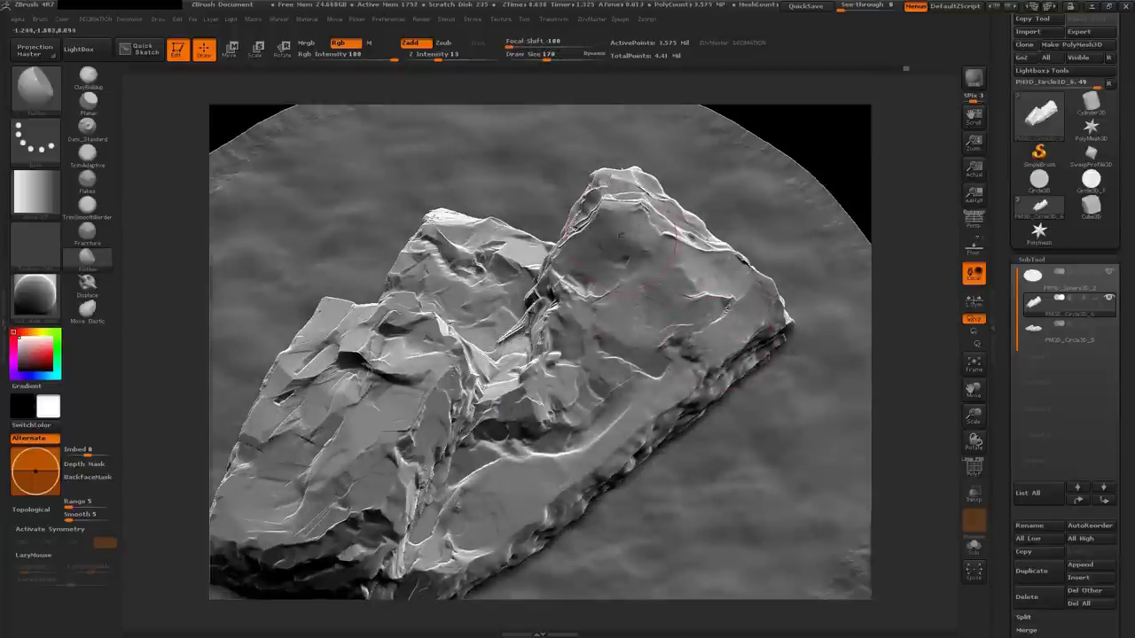
pyautogui.moveTo(621, 292); pyautogui.dragTo(683, 326)
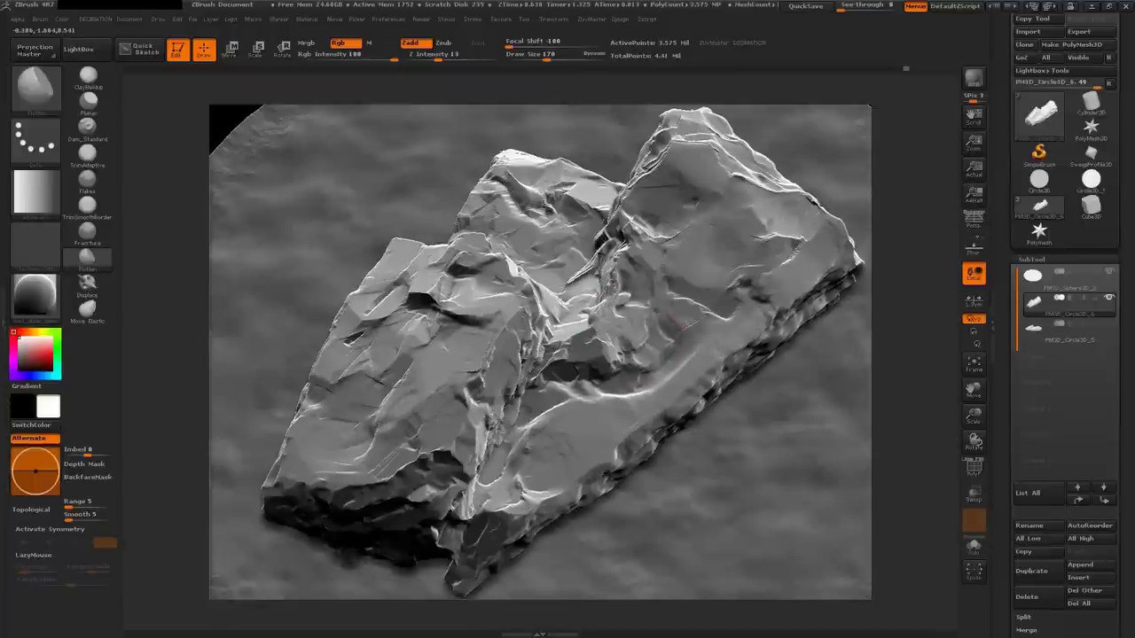
pyautogui.moveTo(572, 359)
pyautogui.mouseDown()
pyautogui.moveTo(578, 388)
pyautogui.moveTo(566, 400)
pyautogui.moveTo(496, 382)
pyautogui.mouseUp()
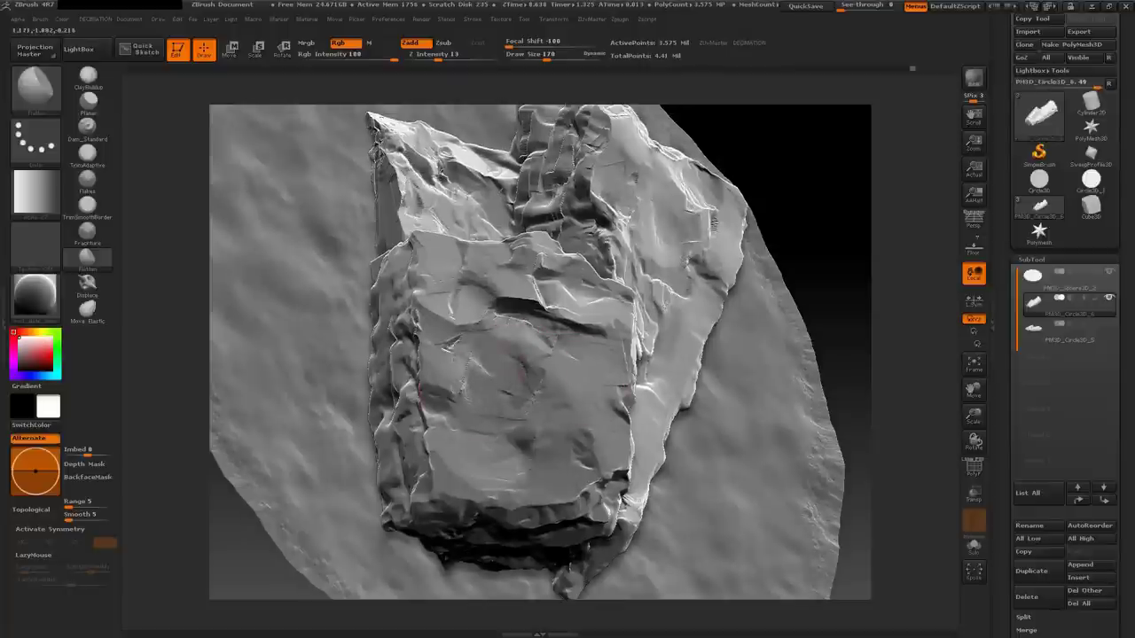
pyautogui.moveTo(512, 306); pyautogui.dragTo(422, 262)
pyautogui.click(87, 181)
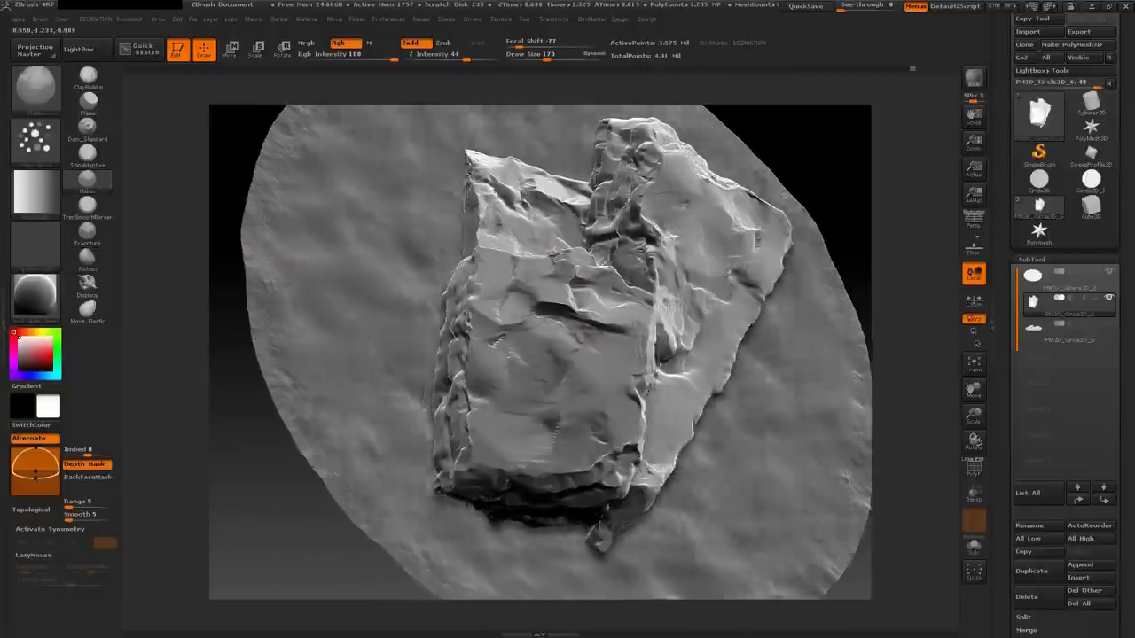
pyautogui.moveTo(221, 266)
pyautogui.mouseDown()
pyautogui.moveTo(483, 306)
pyautogui.moveTo(533, 391)
pyautogui.mouseUp()
pyautogui.press('space')
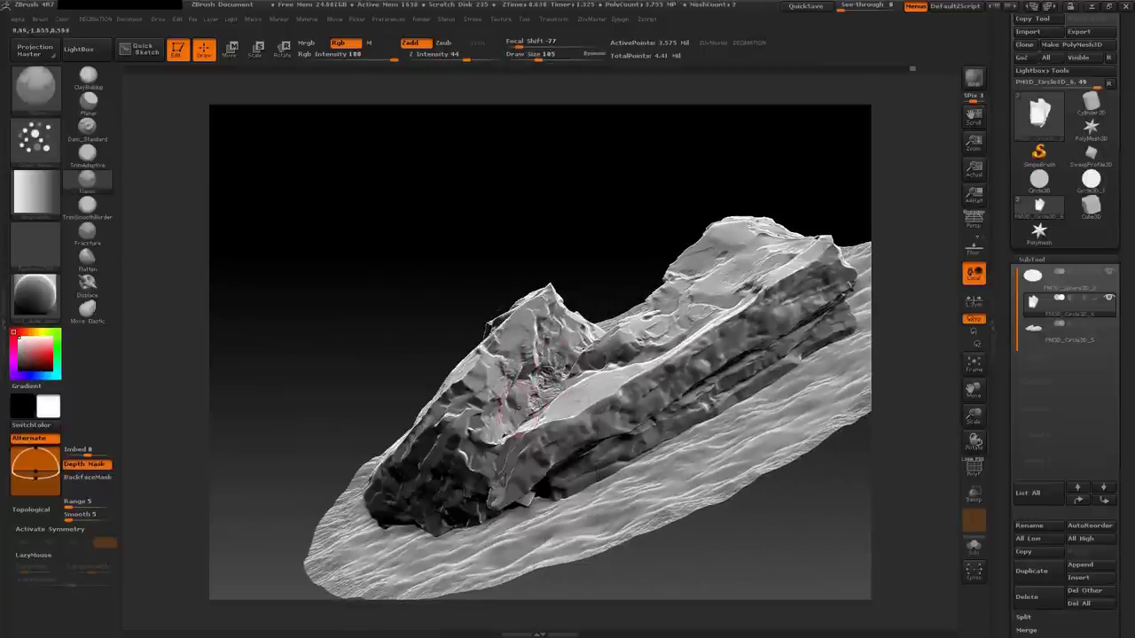
pyautogui.moveTo(524, 404)
pyautogui.mouseDown()
pyautogui.moveTo(531, 377)
pyautogui.moveTo(612, 432)
pyautogui.mouseUp()
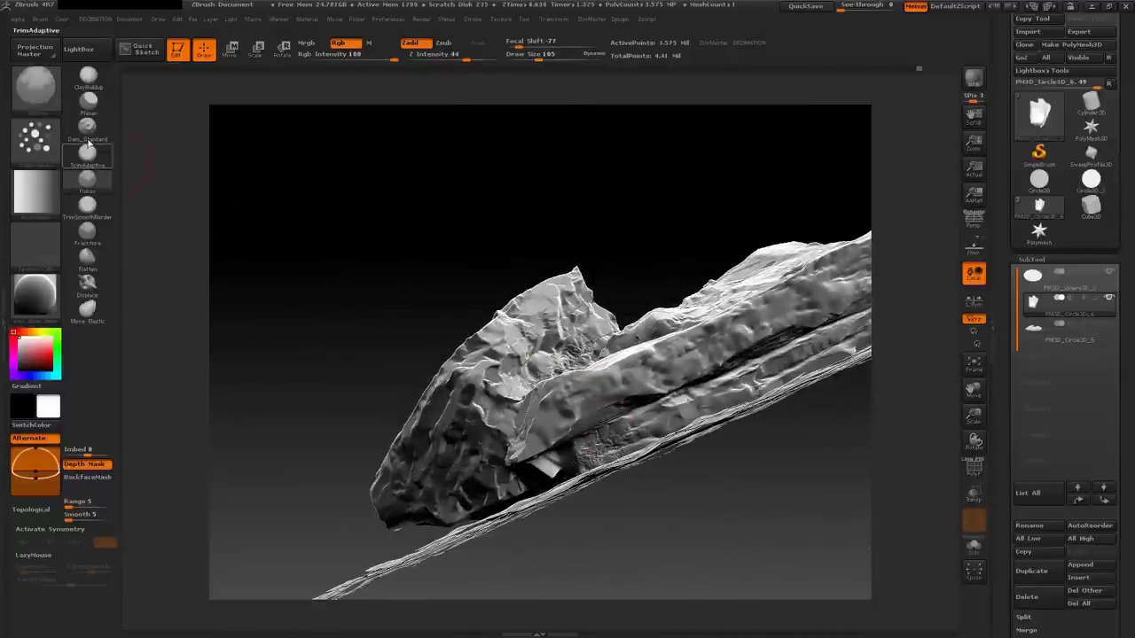
# Add fractured detail to the sides with Fracture, then a displaced stroke along the front edge
pyautogui.click(111, 233)
pyautogui.moveTo(329, 292); pyautogui.dragTo(612, 443)
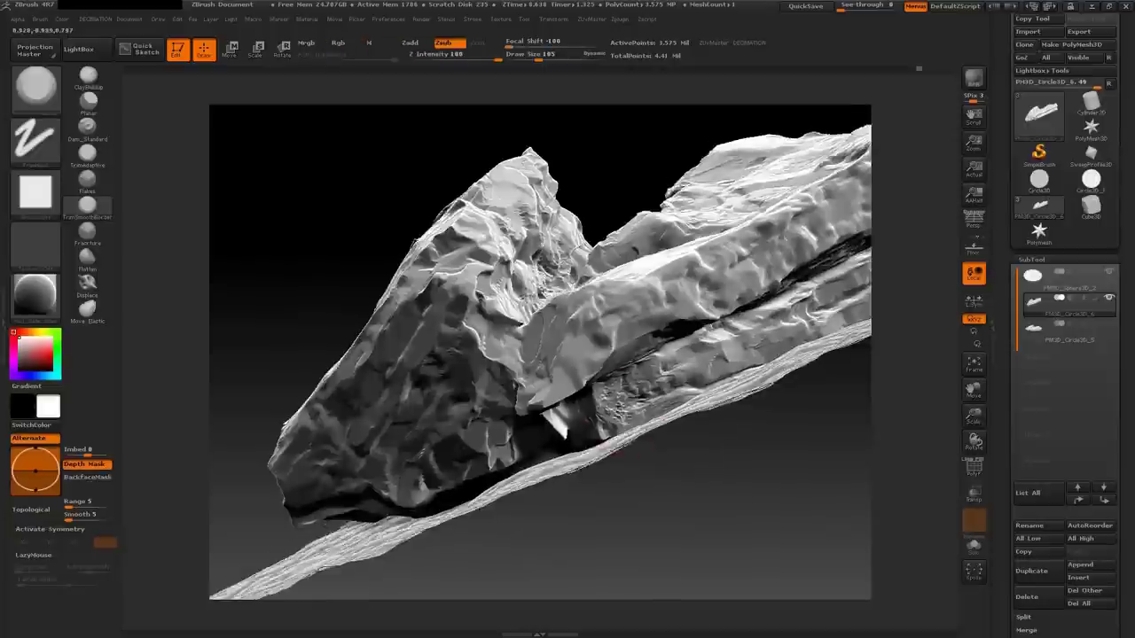
pyautogui.moveTo(592, 387)
pyautogui.mouseDown()
pyautogui.moveTo(656, 399)
pyautogui.moveTo(581, 443)
pyautogui.mouseUp()
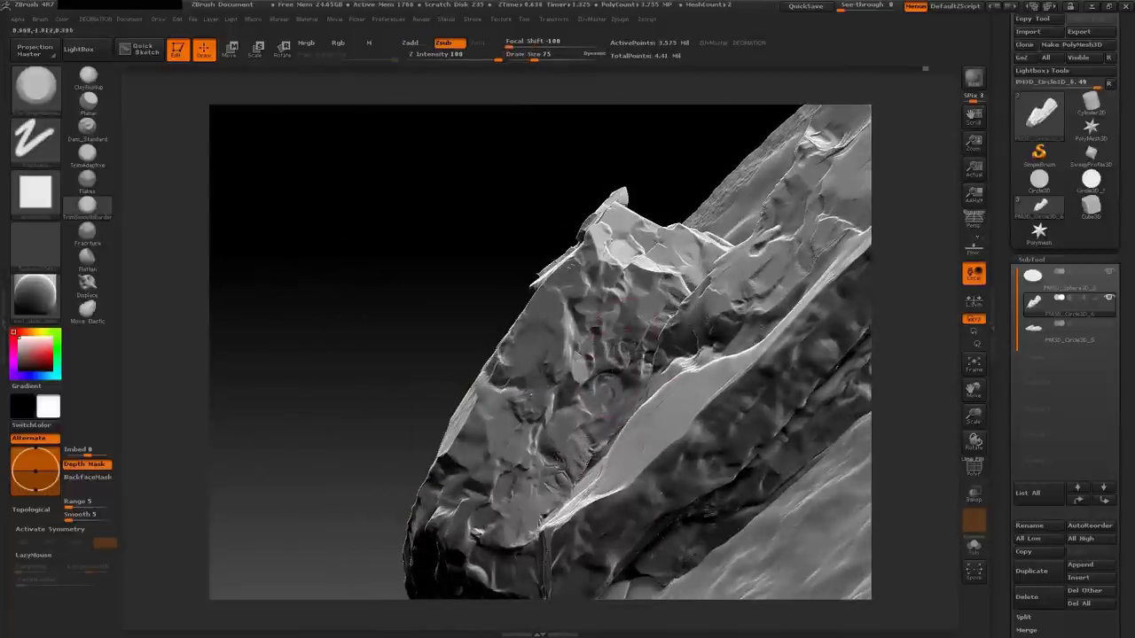
pyautogui.moveTo(619, 348)
pyautogui.mouseDown()
pyautogui.moveTo(631, 365)
pyautogui.moveTo(581, 363)
pyautogui.moveTo(497, 314)
pyautogui.mouseUp()
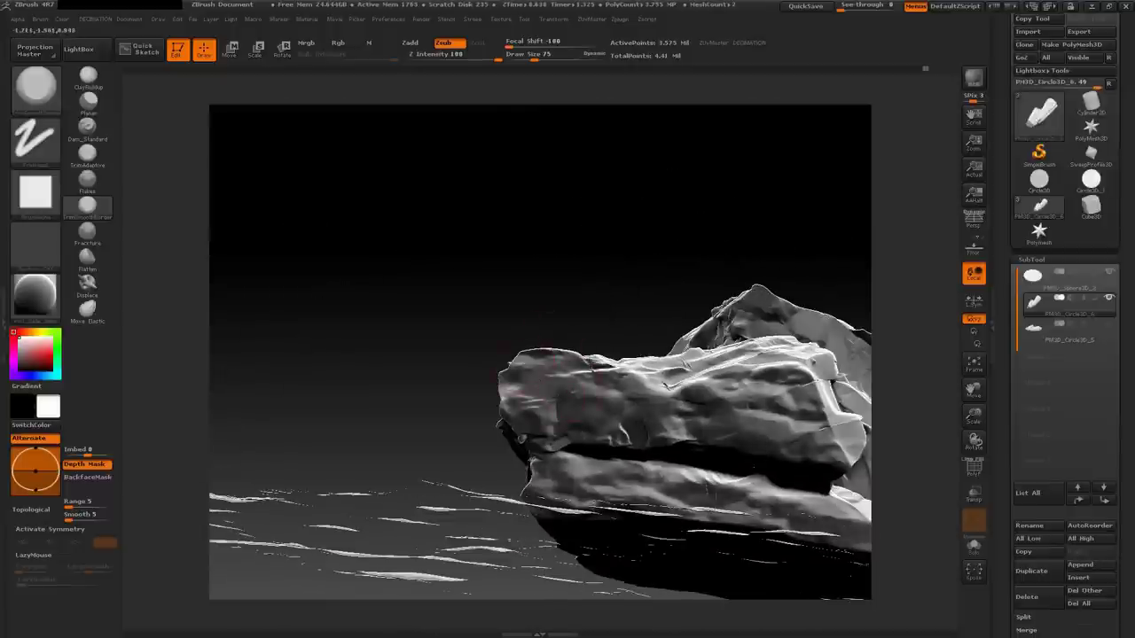
pyautogui.press('b')
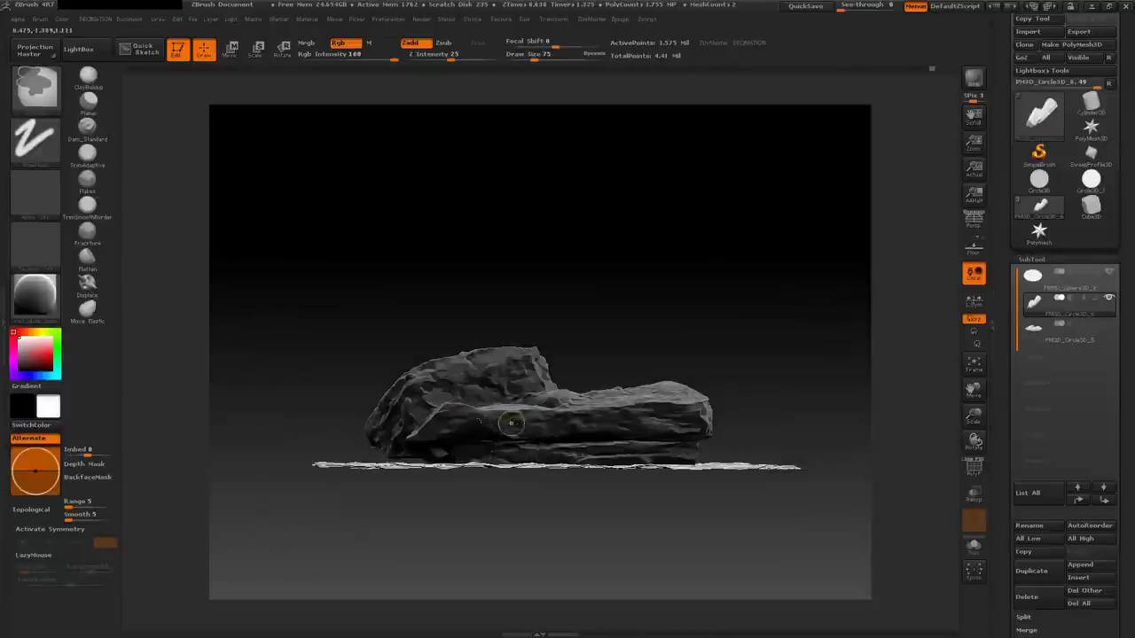
pyautogui.moveTo(510, 413); pyautogui.dragTo(410, 438)
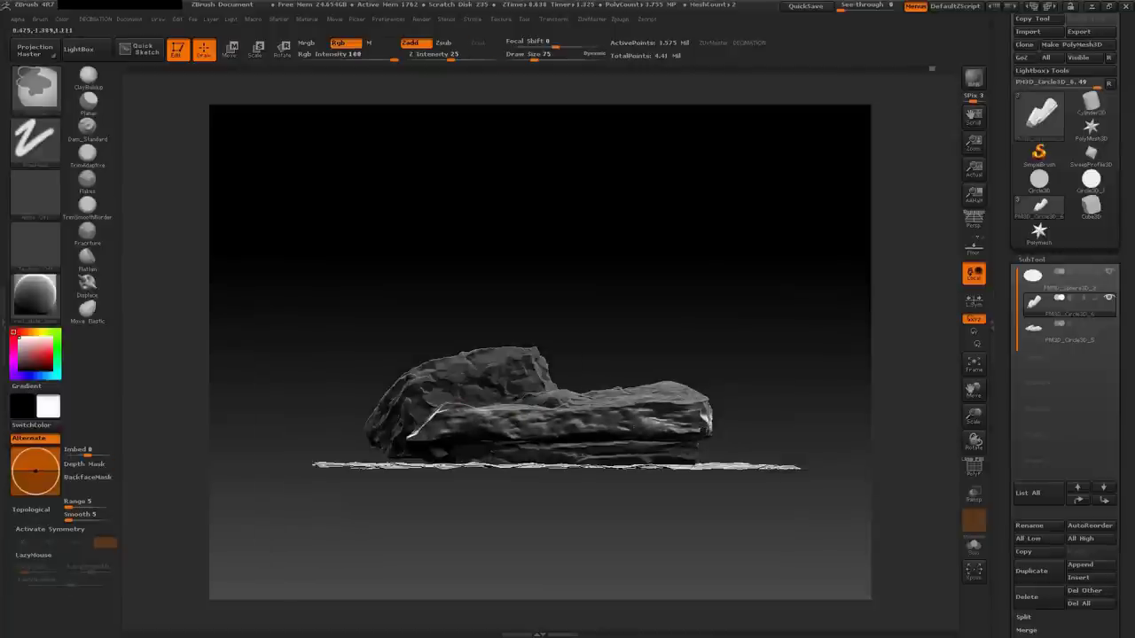
# Stamp displaced detail along the front edge with the Displace brush and a detailed rock alpha
pyautogui.press('1')
pyautogui.click(87, 282)
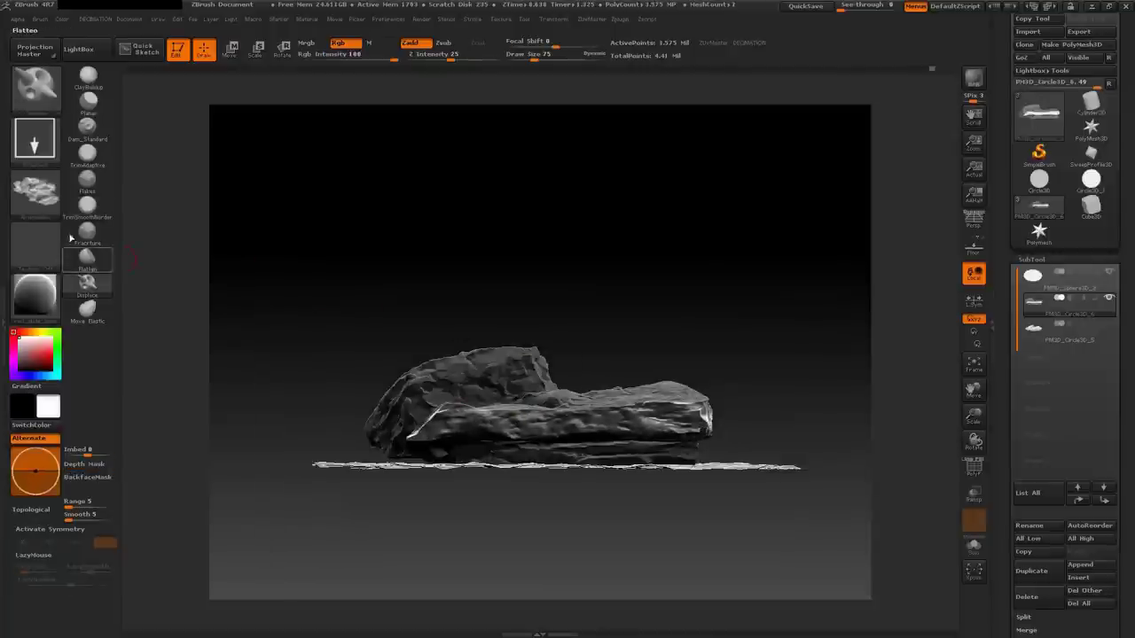
pyautogui.click(35, 190)
pyautogui.click(367, 376)
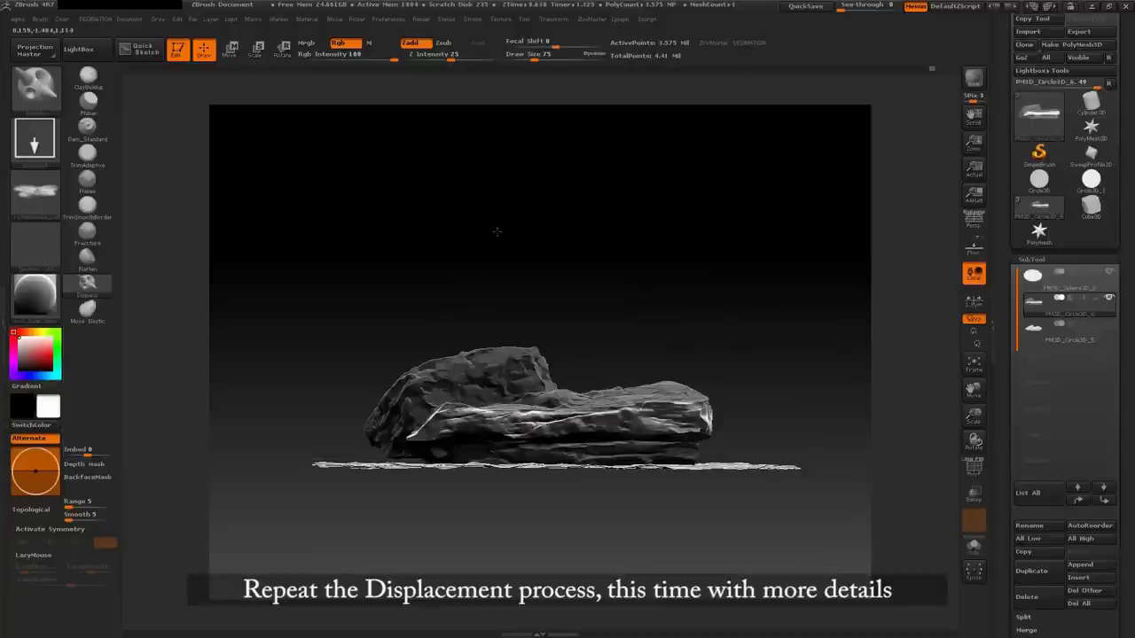
pyautogui.moveTo(426, 426); pyautogui.dragTo(638, 415)
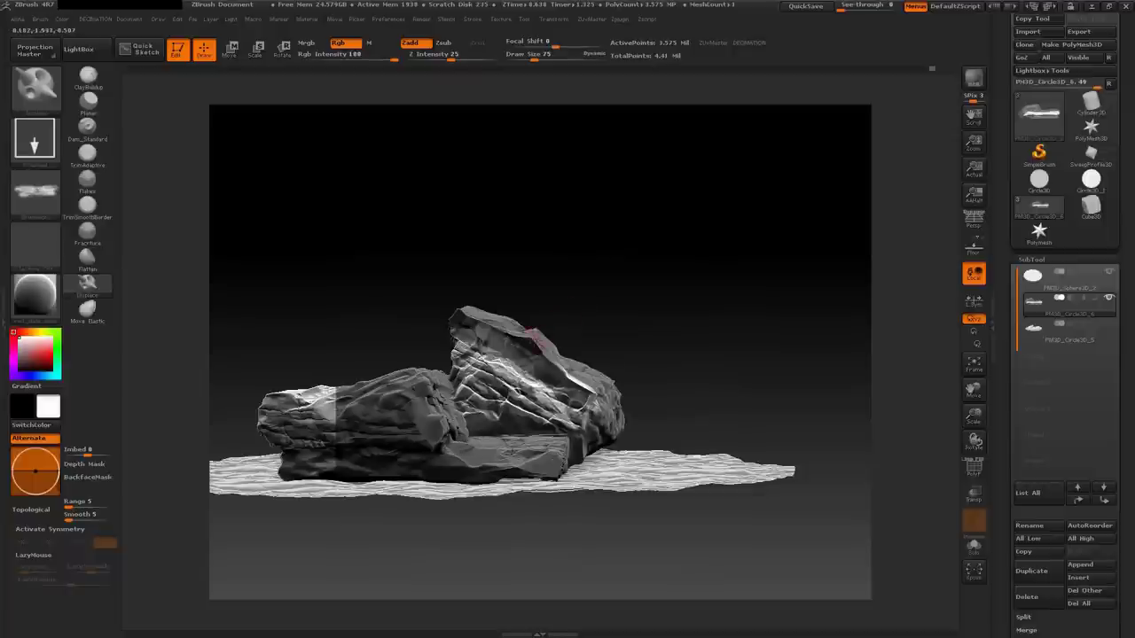
# Orbit through side, three-quarter and diagonal views to inspect the stamped rock
pyautogui.moveTo(615, 203)
pyautogui.mouseDown()
pyautogui.moveTo(641, 295)
pyautogui.moveTo(625, 382)
pyautogui.mouseUp()
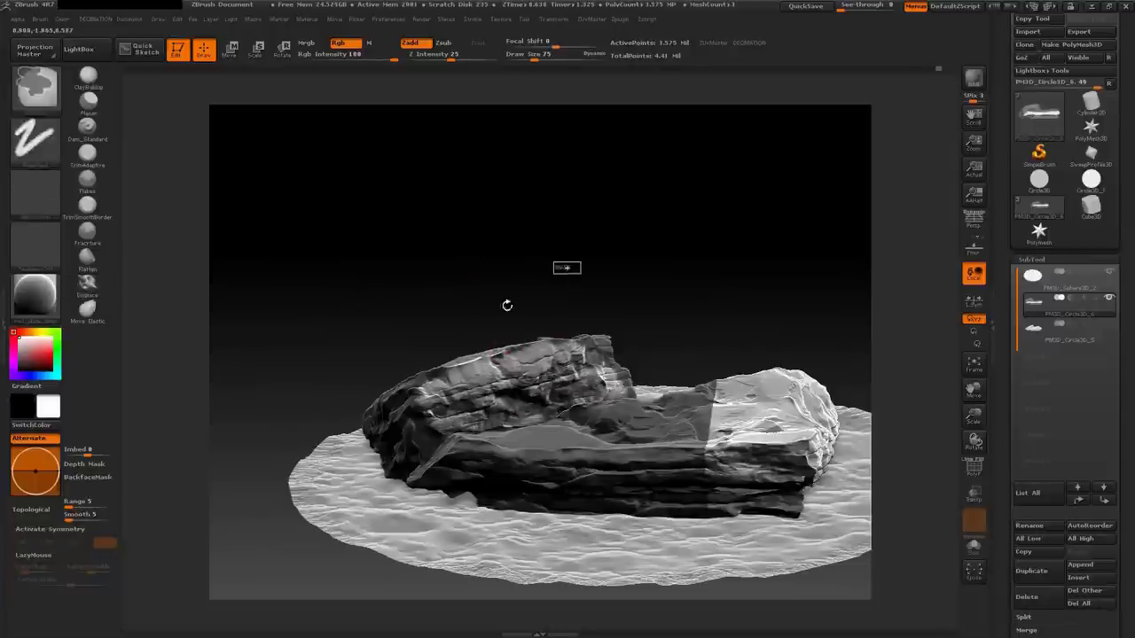
pyautogui.moveTo(506, 301)
pyautogui.mouseDown()
pyautogui.moveTo(561, 317)
pyautogui.moveTo(538, 398)
pyautogui.mouseUp()
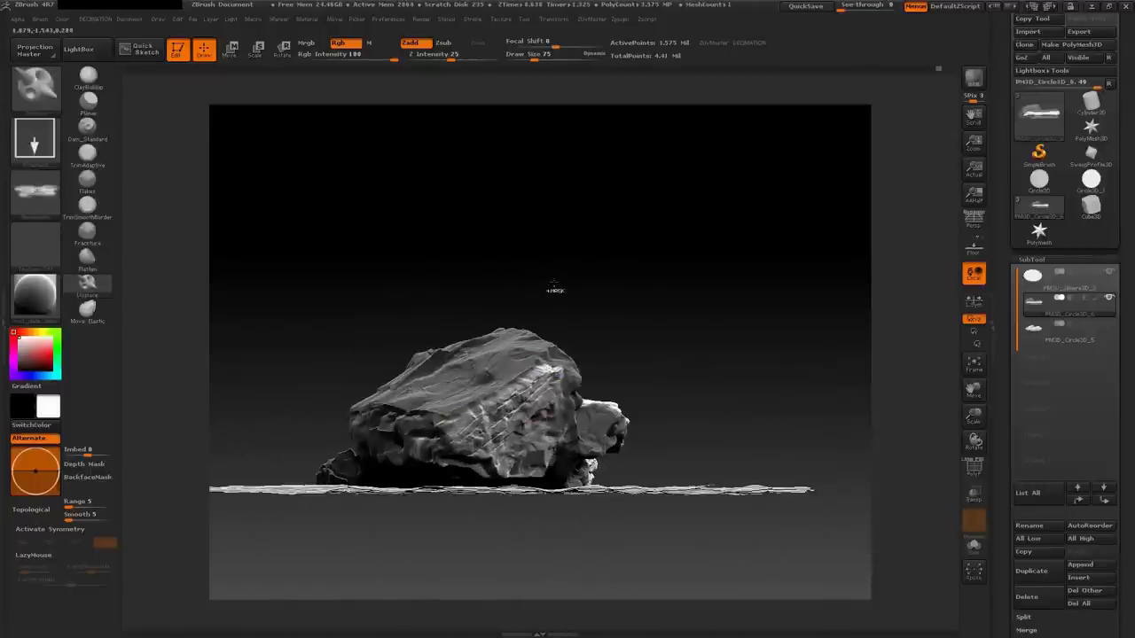
pyautogui.moveTo(552, 284)
pyautogui.mouseDown()
pyautogui.moveTo(616, 327)
pyautogui.moveTo(545, 303)
pyautogui.moveTo(537, 292)
pyautogui.moveTo(567, 306)
pyautogui.moveTo(540, 282)
pyautogui.moveTo(549, 297)
pyautogui.mouseUp()
pyautogui.moveTo(714, 399)
pyautogui.mouseDown()
pyautogui.moveTo(638, 371)
pyautogui.moveTo(654, 380)
pyautogui.moveTo(578, 332)
pyautogui.mouseUp()
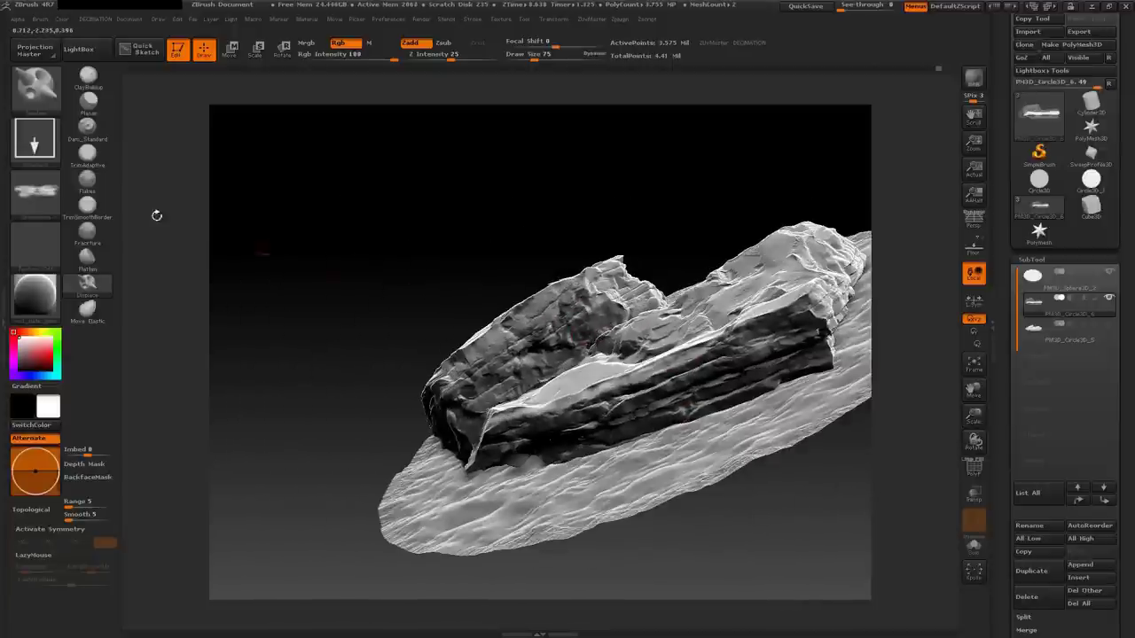
# Carve a thin crack down the rock's front edge with a crack-carving brush
pyautogui.press('space')
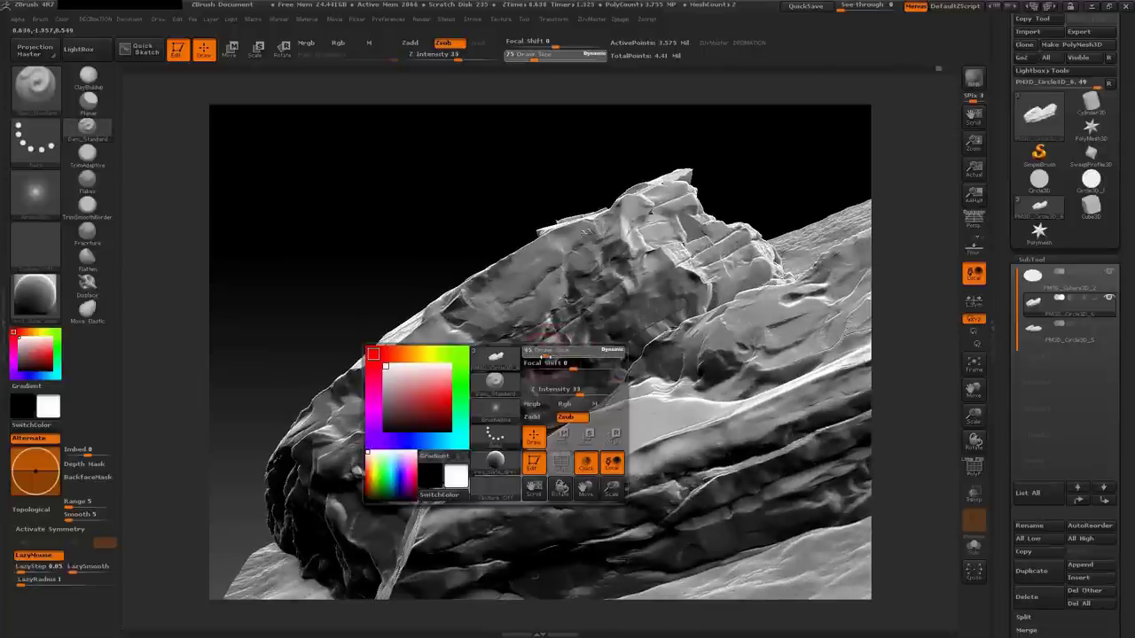
pyautogui.moveTo(543, 357)
pyautogui.mouseDown()
pyautogui.moveTo(564, 327)
pyautogui.moveTo(552, 327)
pyautogui.mouseUp()
pyautogui.press('space')
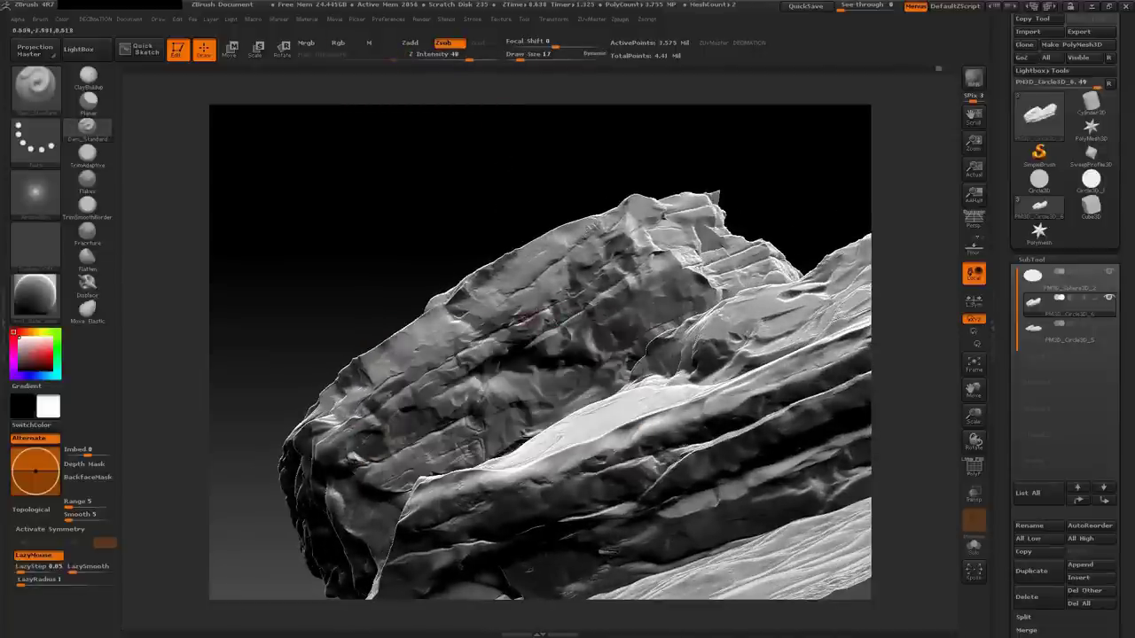
pyautogui.moveTo(612, 253); pyautogui.dragTo(562, 289)
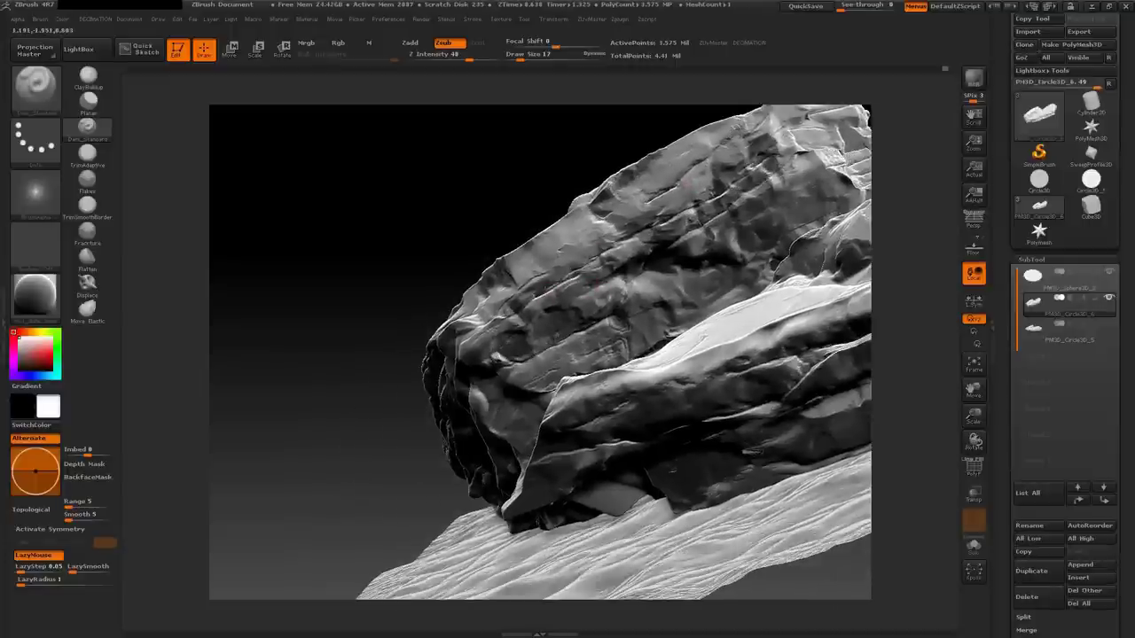
pyautogui.moveTo(608, 252)
pyautogui.mouseDown()
pyautogui.moveTo(519, 219)
pyautogui.moveTo(574, 267)
pyautogui.mouseUp()
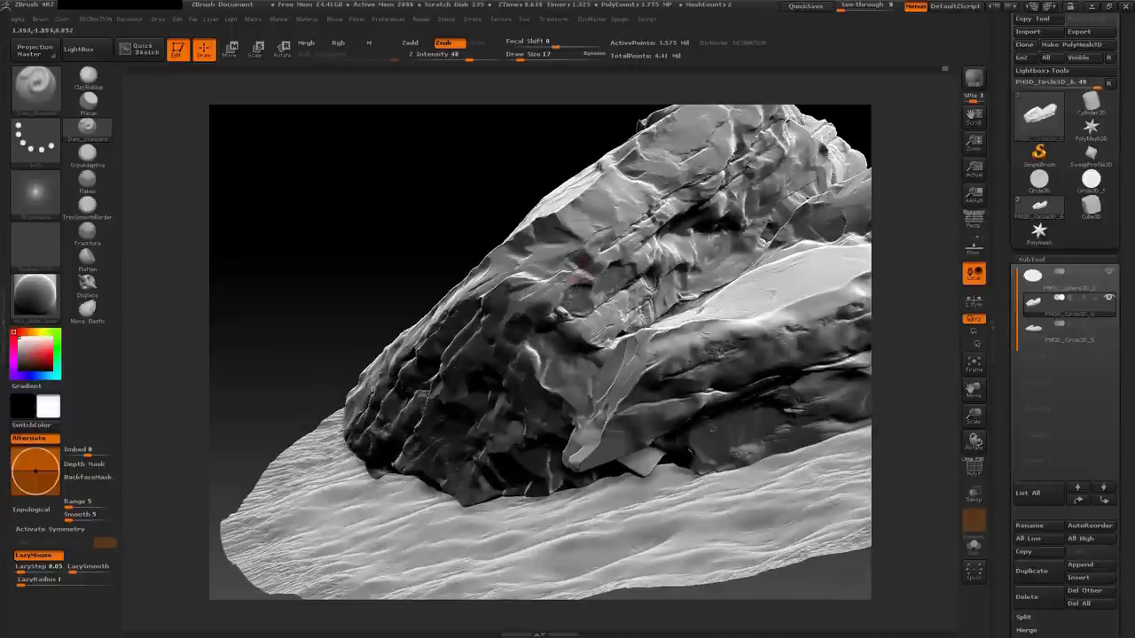
pyautogui.moveTo(535, 313)
pyautogui.mouseDown()
pyautogui.moveTo(571, 282)
pyautogui.moveTo(510, 336)
pyautogui.mouseUp()
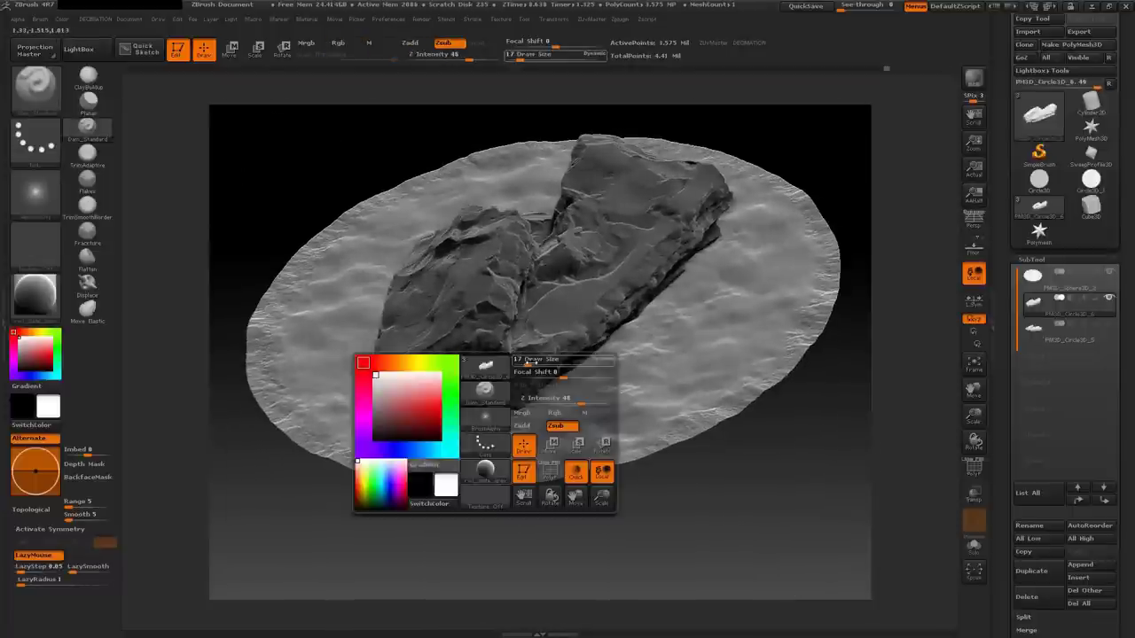
pyautogui.moveTo(541, 353); pyautogui.dragTo(519, 397)
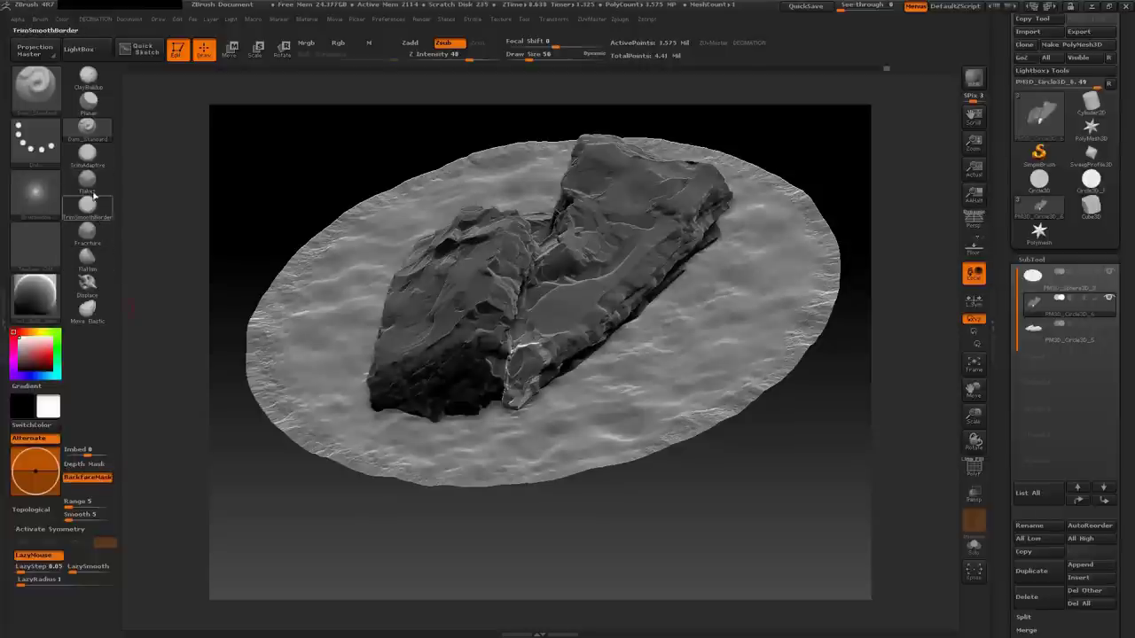
# Stamp RockBrushSetA_B alpha detail onto the rock's centre with BackfaceMask on, Z Intensity 50
pyautogui.click(87, 284)
pyautogui.click(106, 479)
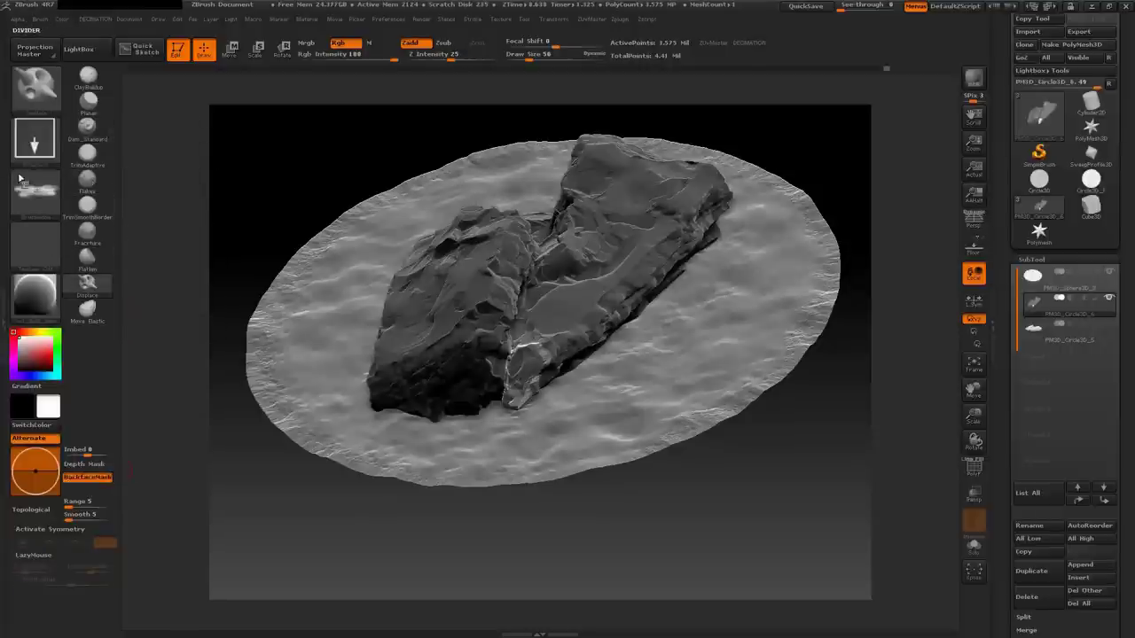
pyautogui.click(33, 191)
pyautogui.click(488, 210)
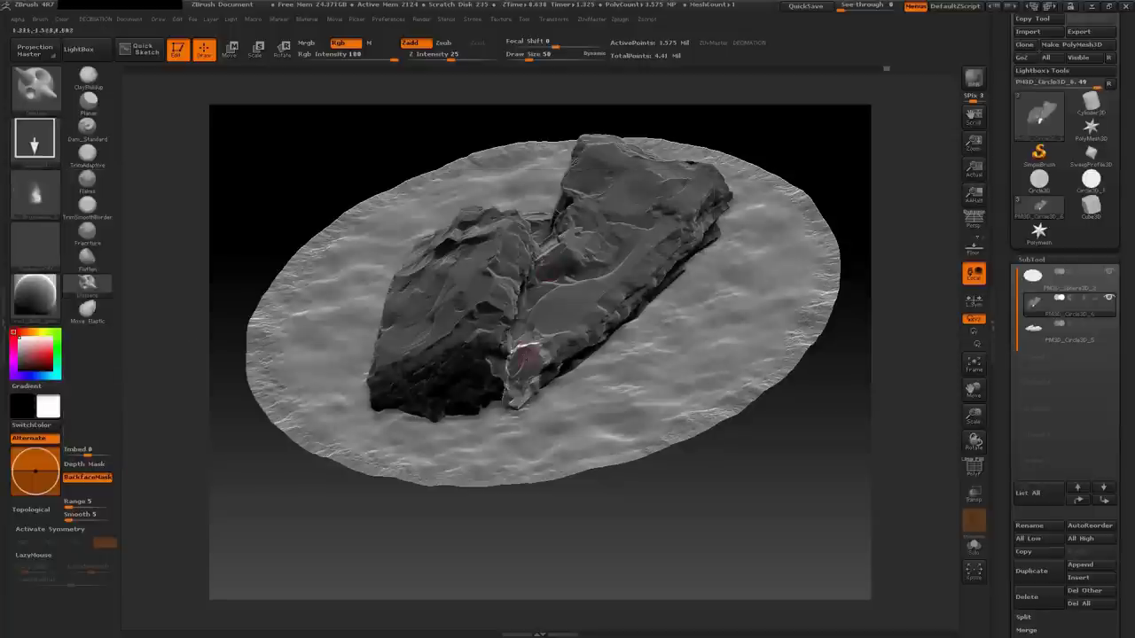
pyautogui.moveTo(450, 59); pyautogui.dragTo(470, 58)
pyautogui.moveTo(519, 342)
pyautogui.mouseDown()
pyautogui.moveTo(532, 390)
pyautogui.moveTo(530, 360)
pyautogui.mouseUp()
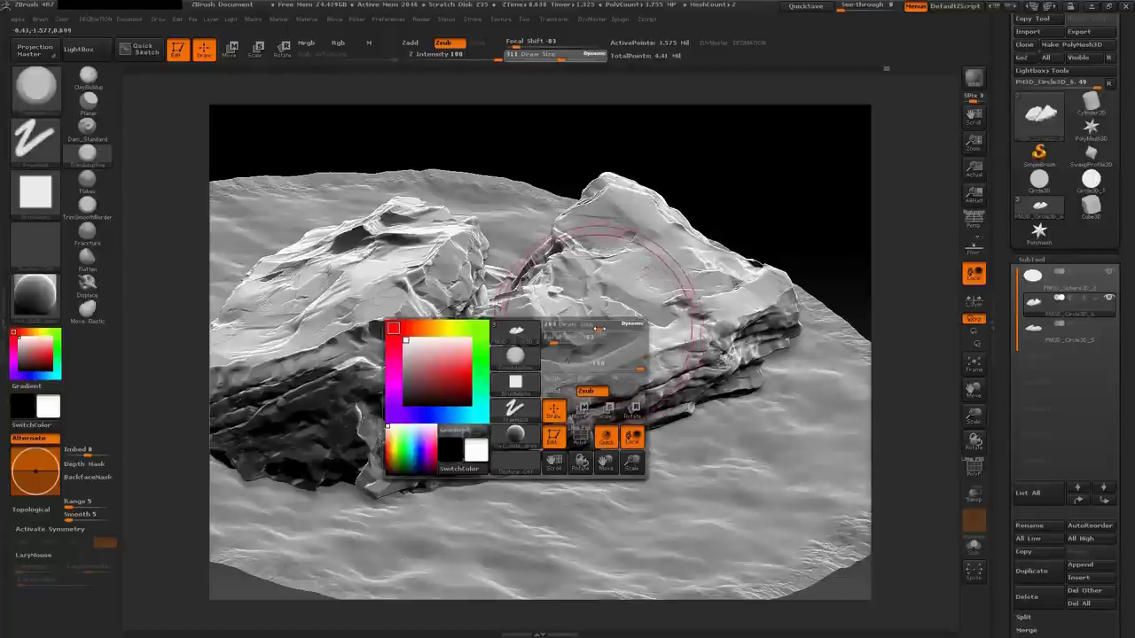
# Drop strength to 13, then stroke the ridge at strength 35 and size 192, orbiting low
pyautogui.moveTo(497, 59)
pyautogui.mouseDown()
pyautogui.moveTo(451, 57)
pyautogui.moveTo(470, 57)
pyautogui.mouseUp()
pyautogui.press('space')
pyautogui.moveTo(532, 133)
pyautogui.mouseDown()
pyautogui.moveTo(585, 142)
pyautogui.moveTo(612, 240)
pyautogui.moveTo(639, 266)
pyautogui.moveTo(620, 212)
pyautogui.mouseUp()
pyautogui.moveTo(674, 276); pyautogui.dragTo(760, 240)
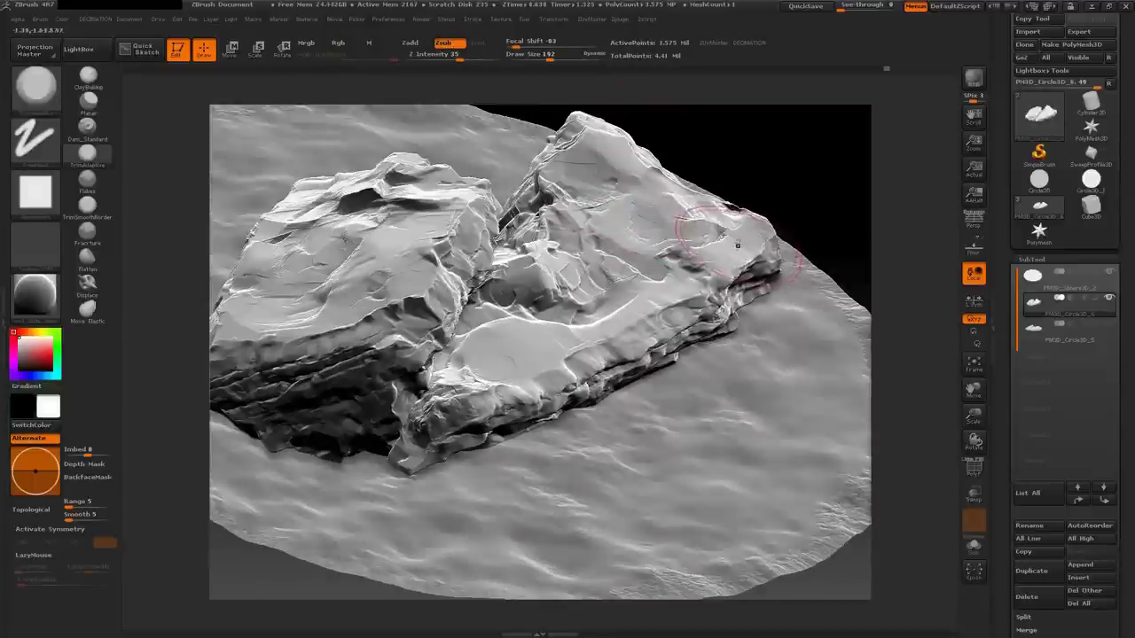
pyautogui.moveTo(680, 240)
pyautogui.mouseDown()
pyautogui.moveTo(645, 304)
pyautogui.moveTo(412, 167)
pyautogui.mouseUp()
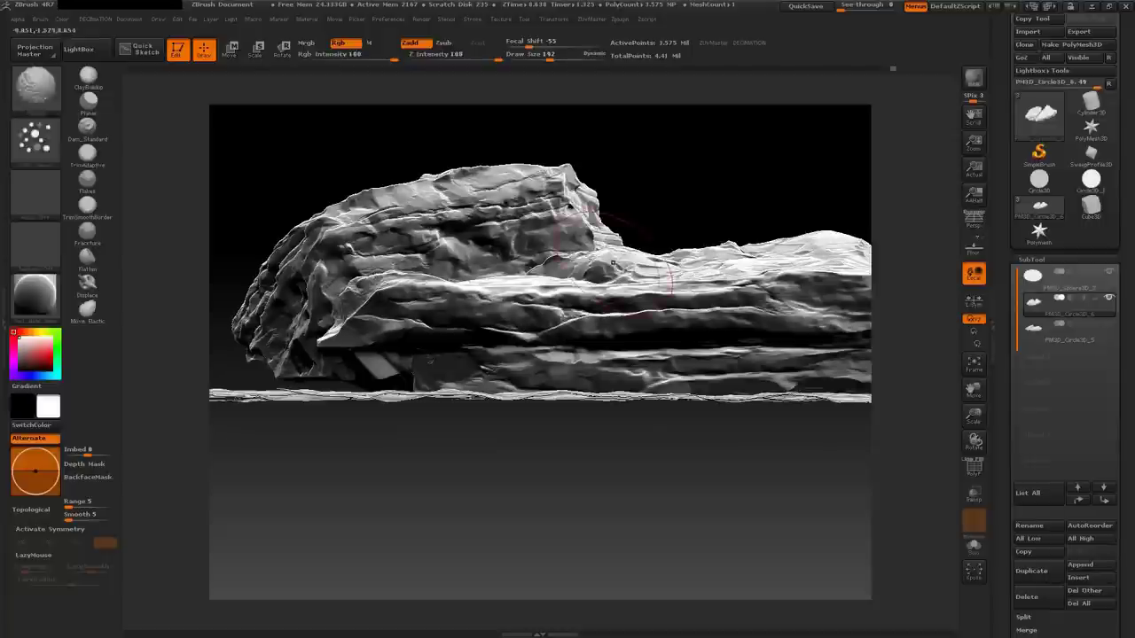
# Set the Flatten brush to size 459 and Z Intensity 26, orbiting to the rock's end face
pyautogui.click(94, 257)
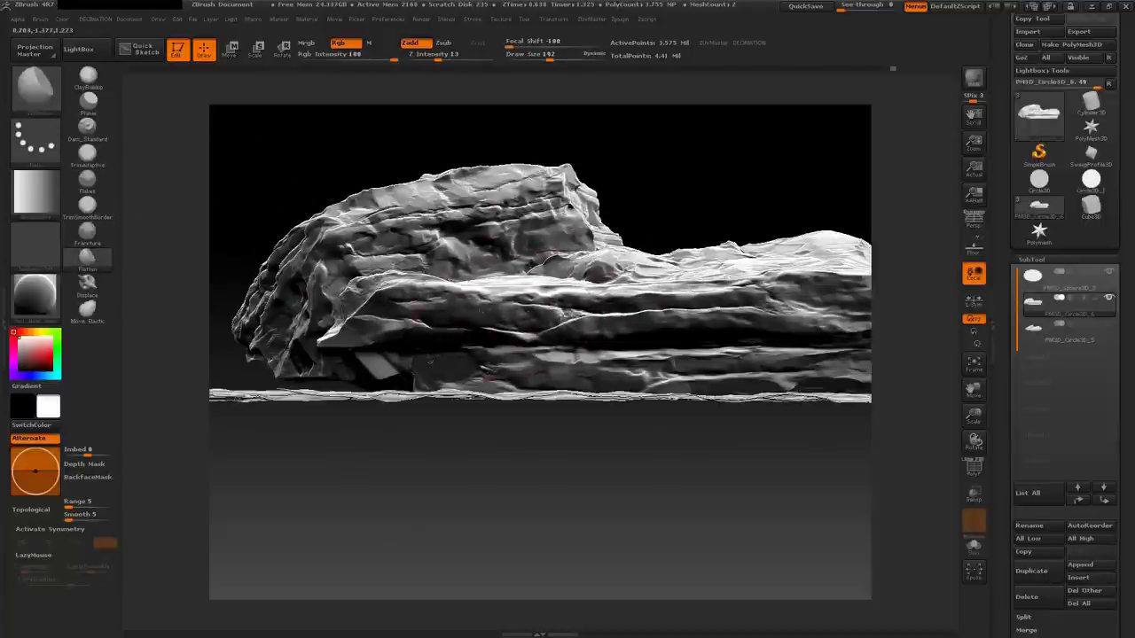
pyautogui.moveTo(549, 58); pyautogui.dragTo(572, 58)
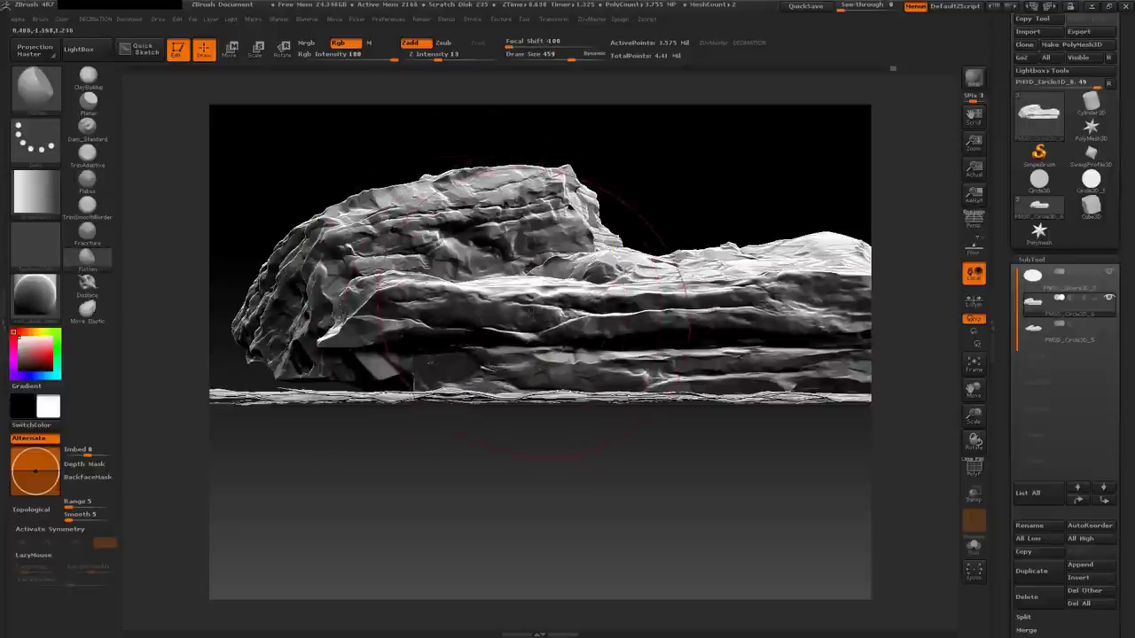
pyautogui.moveTo(532, 315); pyautogui.dragTo(594, 279)
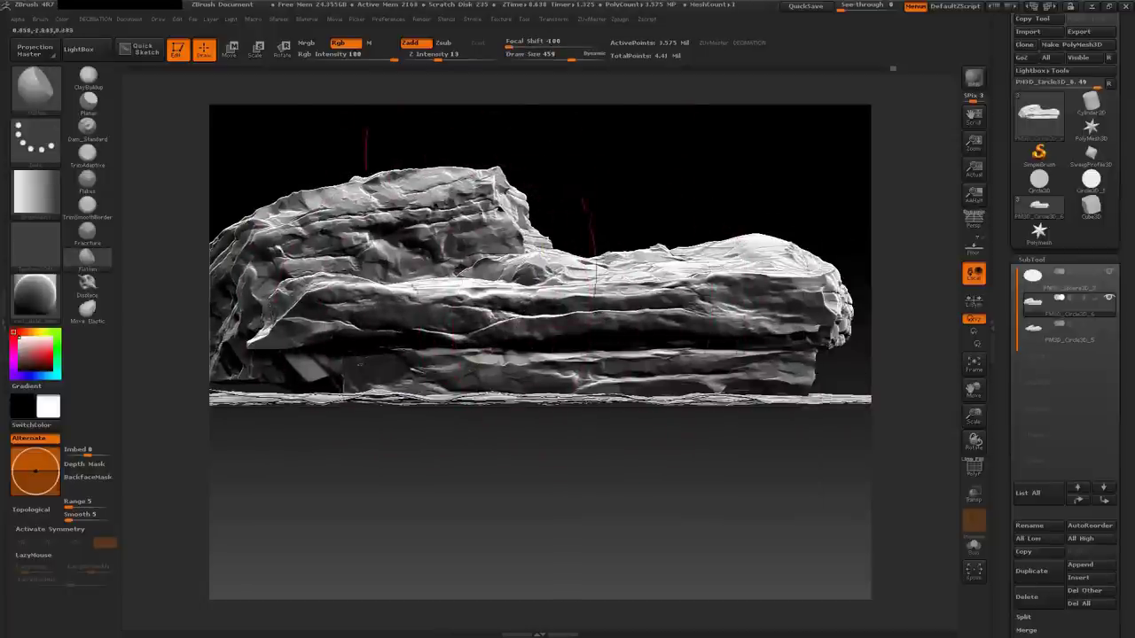
pyautogui.moveTo(435, 56); pyautogui.dragTo(451, 56)
pyautogui.moveTo(568, 426)
pyautogui.mouseDown()
pyautogui.moveTo(621, 311)
pyautogui.moveTo(478, 324)
pyautogui.mouseUp()
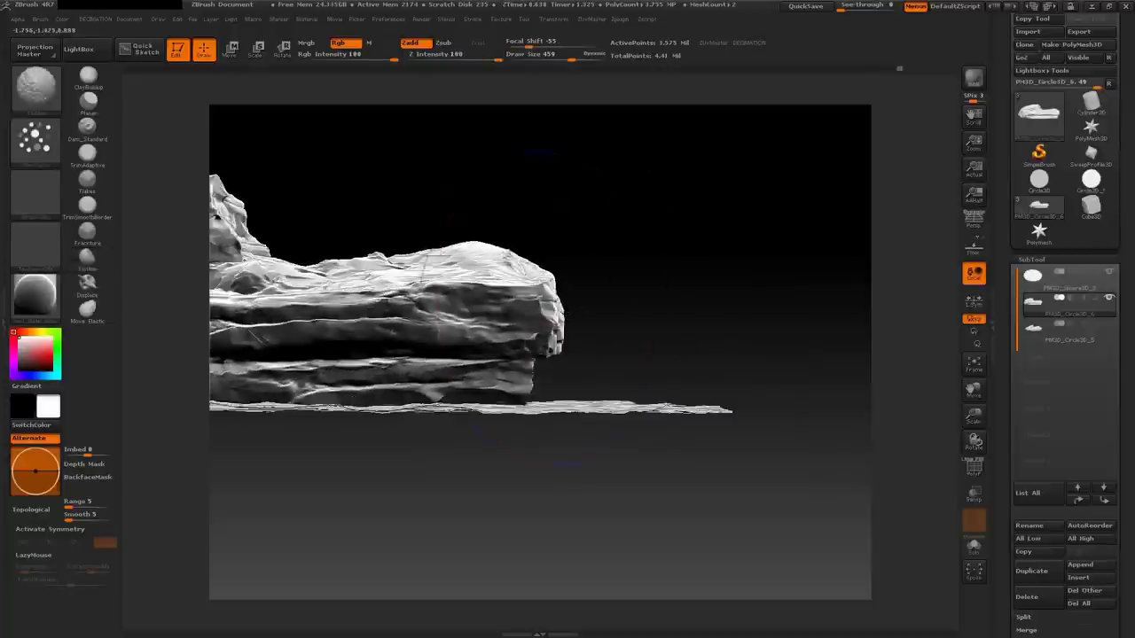
pyautogui.moveTo(483, 266)
pyautogui.mouseDown()
pyautogui.moveTo(499, 222)
pyautogui.moveTo(390, 266)
pyautogui.moveTo(230, 251)
pyautogui.mouseUp()
# Give the Flatten brush the plain square alpha and flatten the sides from a high view
pyautogui.press('b')
pyautogui.press('Escape')
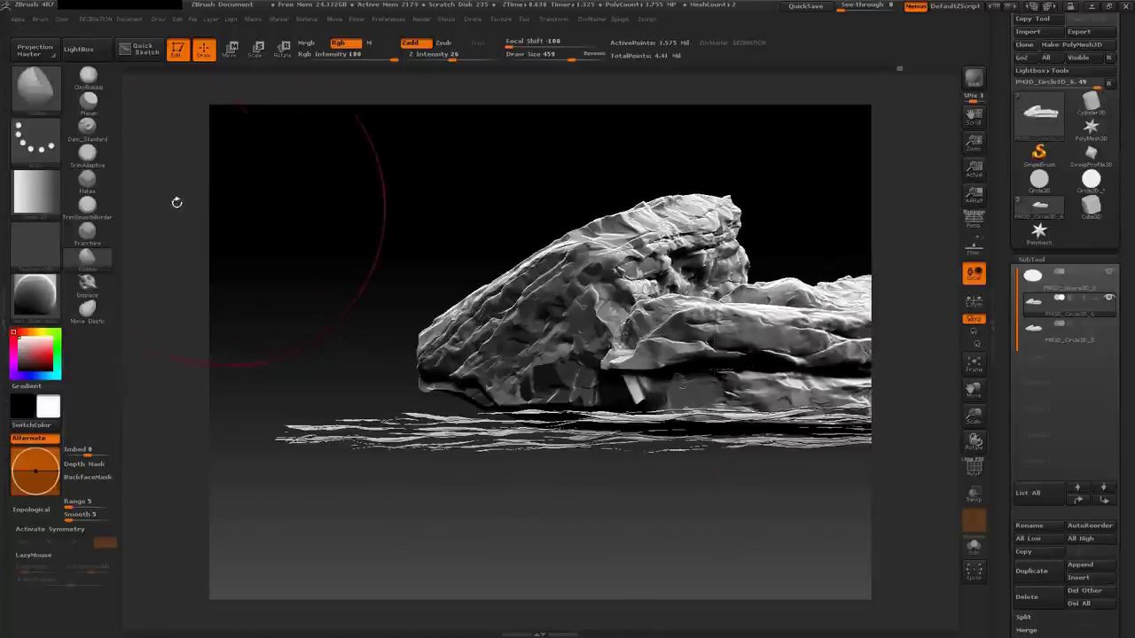
pyautogui.click(35, 190)
pyautogui.click(299, 324)
pyautogui.moveTo(299, 325)
pyautogui.mouseDown()
pyautogui.moveTo(577, 345)
pyautogui.moveTo(532, 352)
pyautogui.moveTo(552, 329)
pyautogui.mouseUp()
pyautogui.press('space')
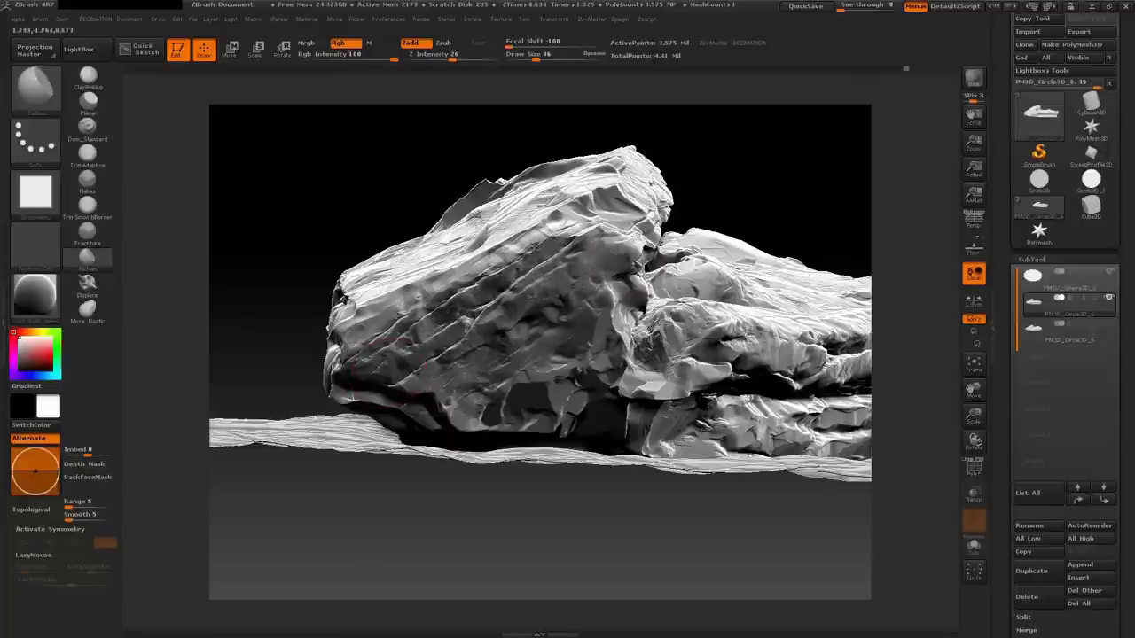
# Flatten faces on the rock's top while orbiting down to a close, low view
pyautogui.moveTo(372, 377); pyautogui.dragTo(587, 289)
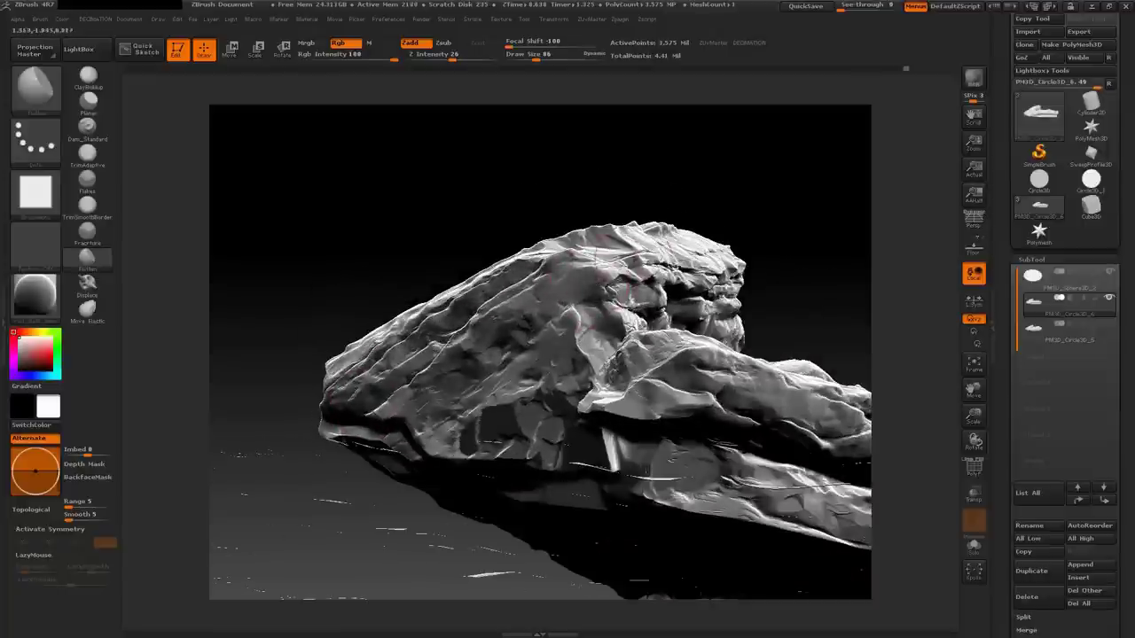
pyautogui.moveTo(661, 255)
pyautogui.mouseDown()
pyautogui.moveTo(548, 309)
pyautogui.moveTo(539, 289)
pyautogui.moveTo(612, 275)
pyautogui.moveTo(594, 284)
pyautogui.mouseUp()
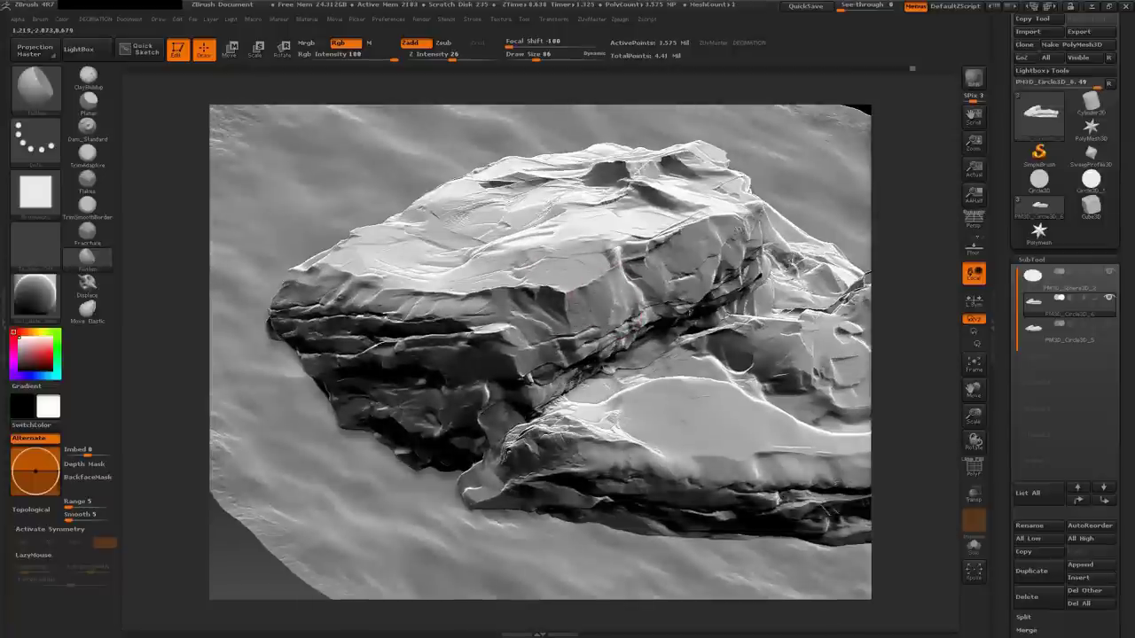
pyautogui.moveTo(624, 292); pyautogui.dragTo(585, 306)
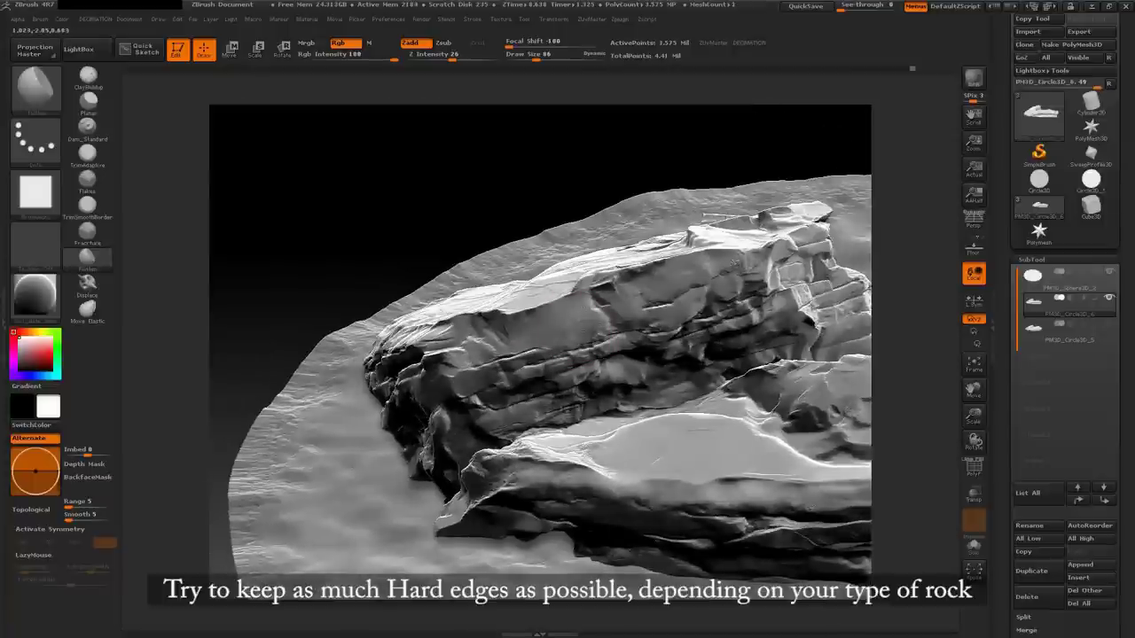
pyautogui.moveTo(597, 262)
pyautogui.mouseDown()
pyautogui.moveTo(558, 279)
pyautogui.moveTo(634, 293)
pyautogui.moveTo(612, 279)
pyautogui.moveTo(591, 292)
pyautogui.moveTo(601, 364)
pyautogui.moveTo(647, 337)
pyautogui.moveTo(614, 348)
pyautogui.moveTo(629, 350)
pyautogui.moveTo(610, 381)
pyautogui.moveTo(594, 372)
pyautogui.mouseUp()
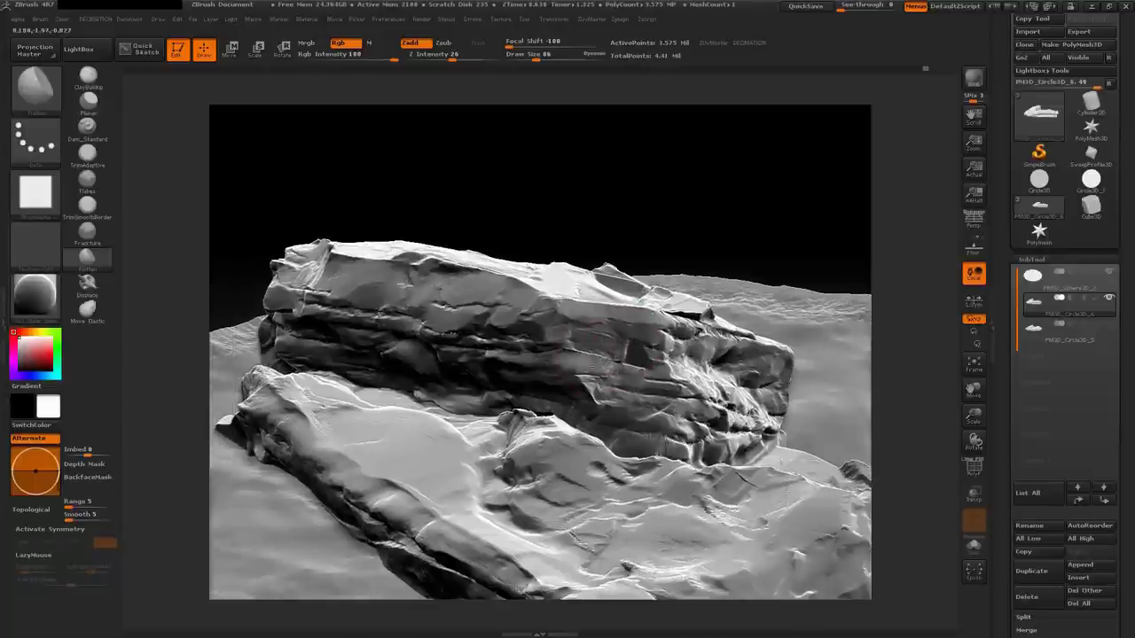
pyautogui.moveTo(561, 420)
pyautogui.mouseDown()
pyautogui.moveTo(580, 387)
pyautogui.moveTo(557, 393)
pyautogui.moveTo(627, 378)
pyautogui.moveTo(663, 338)
pyautogui.moveTo(638, 332)
pyautogui.moveTo(595, 405)
pyautogui.moveTo(612, 390)
pyautogui.mouseUp()
pyautogui.press('space')
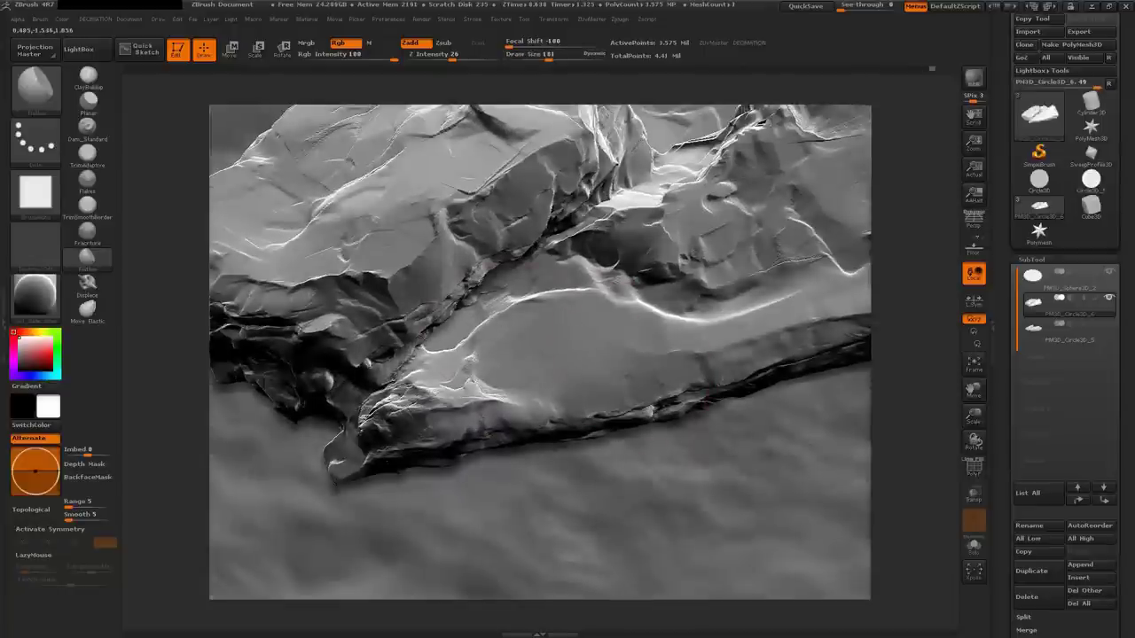
# Shrink the Flatten brush to size 86 and flatten faces around the layered cliffs
pyautogui.moveTo(533, 321)
pyautogui.mouseDown()
pyautogui.moveTo(552, 293)
pyautogui.moveTo(674, 346)
pyautogui.mouseUp()
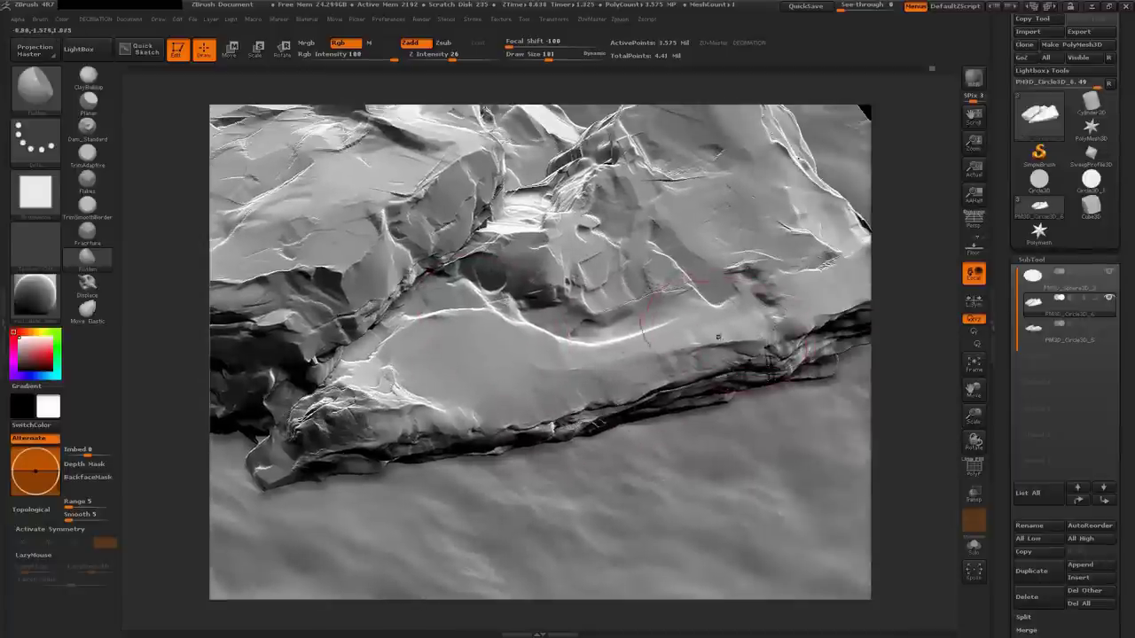
pyautogui.moveTo(429, 271)
pyautogui.mouseDown()
pyautogui.moveTo(620, 222)
pyautogui.moveTo(780, 266)
pyautogui.mouseUp()
pyautogui.moveTo(621, 288)
pyautogui.mouseDown()
pyautogui.moveTo(576, 372)
pyautogui.moveTo(595, 311)
pyautogui.moveTo(661, 355)
pyautogui.moveTo(621, 390)
pyautogui.mouseUp()
pyautogui.press('space')
pyautogui.moveTo(727, 374)
pyautogui.mouseDown()
pyautogui.moveTo(692, 374)
pyautogui.moveTo(695, 357)
pyautogui.mouseUp()
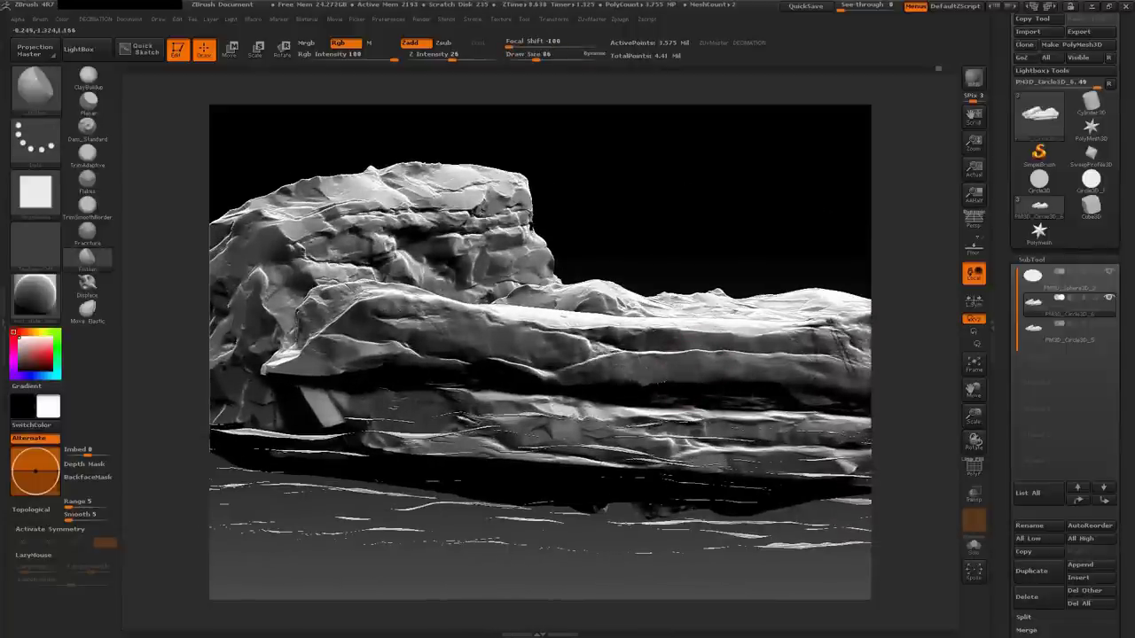
pyautogui.moveTo(653, 380); pyautogui.dragTo(621, 381)
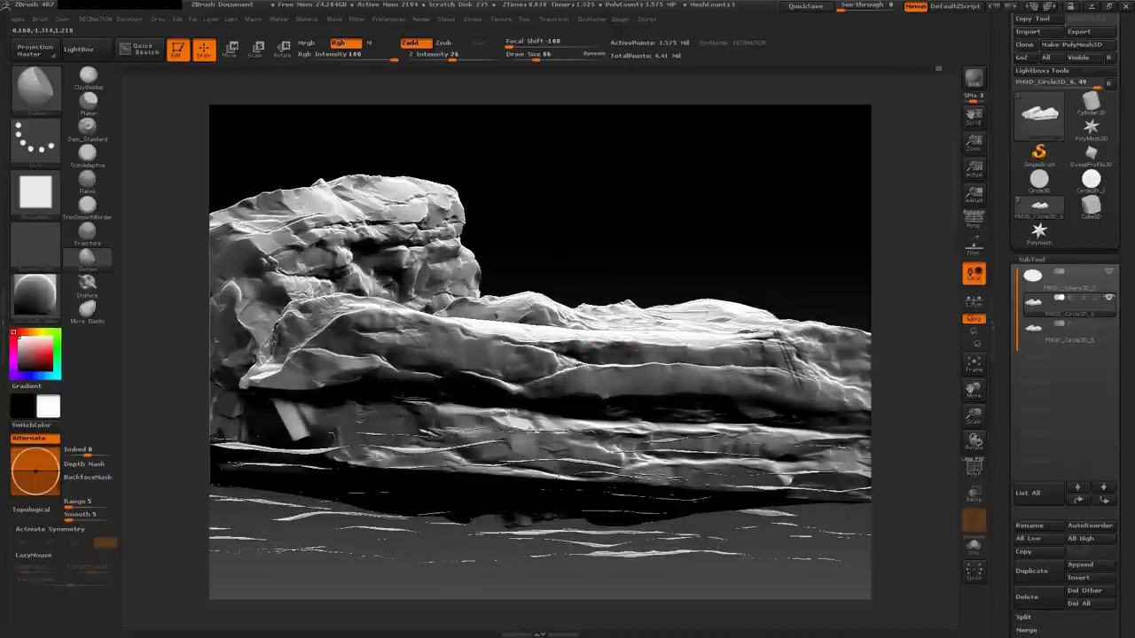
pyautogui.moveTo(568, 335)
pyautogui.mouseDown()
pyautogui.moveTo(585, 342)
pyautogui.moveTo(532, 390)
pyautogui.moveTo(511, 382)
pyautogui.moveTo(510, 361)
pyautogui.moveTo(477, 372)
pyautogui.moveTo(527, 405)
pyautogui.moveTo(529, 420)
pyautogui.moveTo(564, 392)
pyautogui.moveTo(575, 413)
pyautogui.moveTo(581, 380)
pyautogui.moveTo(557, 401)
pyautogui.moveTo(603, 379)
pyautogui.moveTo(587, 363)
pyautogui.moveTo(589, 402)
pyautogui.moveTo(596, 390)
pyautogui.mouseUp()
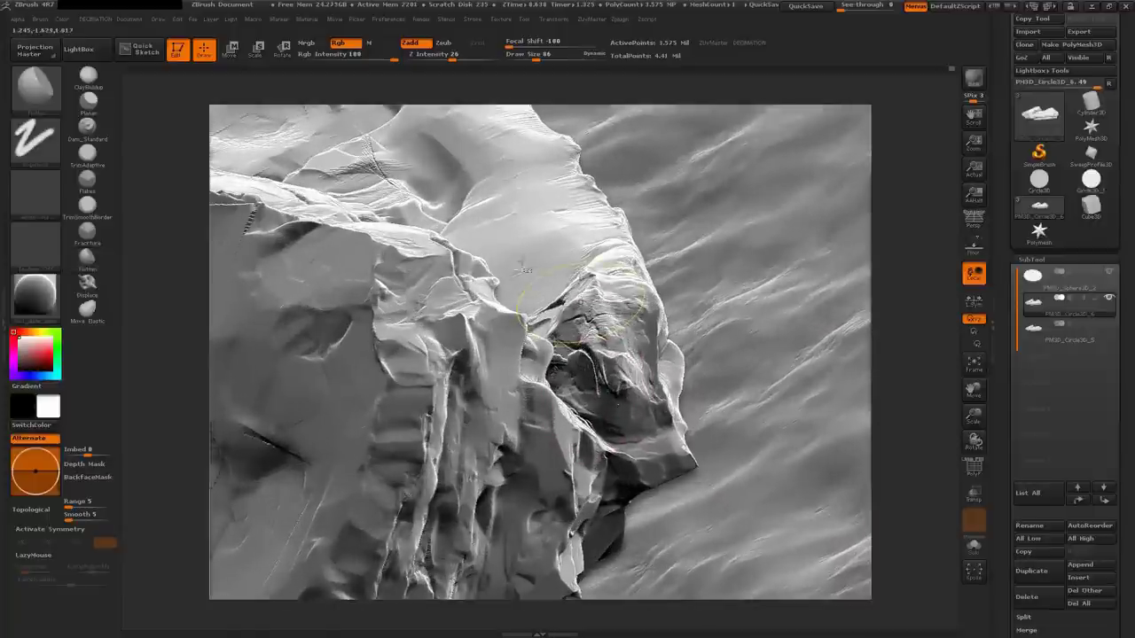
# With BackfaceMask on and Draw Size reduced from 86 to 53, flatten the front corner, then disable BackfaceMask
pyautogui.click(88, 477)
pyautogui.moveTo(621, 382)
pyautogui.mouseDown()
pyautogui.moveTo(572, 383)
pyautogui.moveTo(585, 381)
pyautogui.mouseUp()
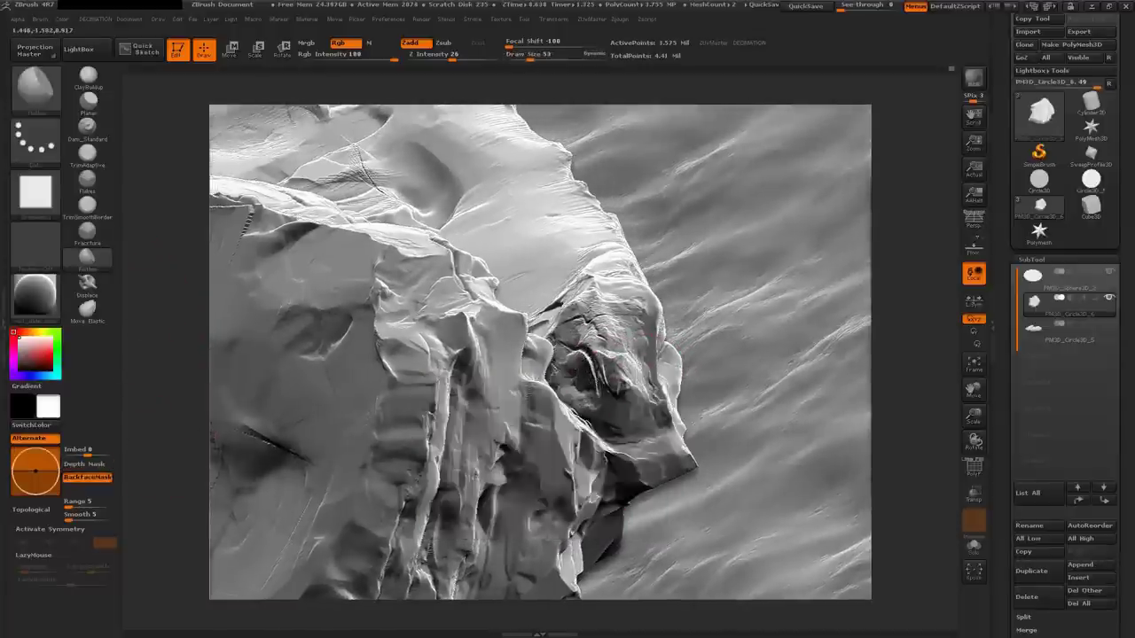
pyautogui.moveTo(585, 376); pyautogui.dragTo(667, 399)
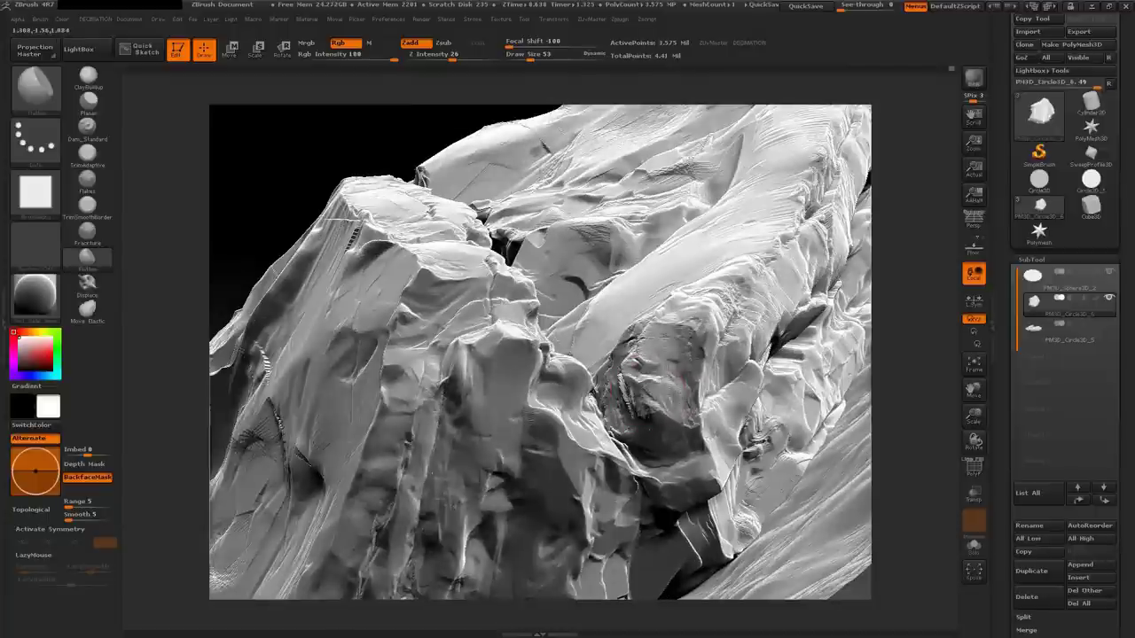
pyautogui.click(89, 477)
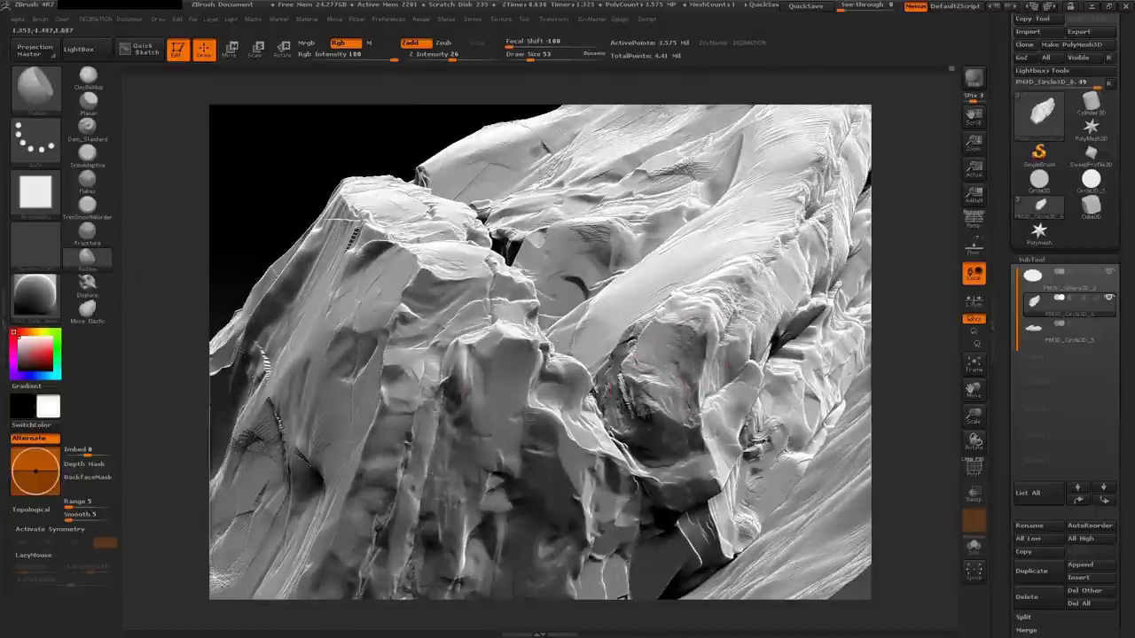
pyautogui.moveTo(704, 367); pyautogui.dragTo(682, 498)
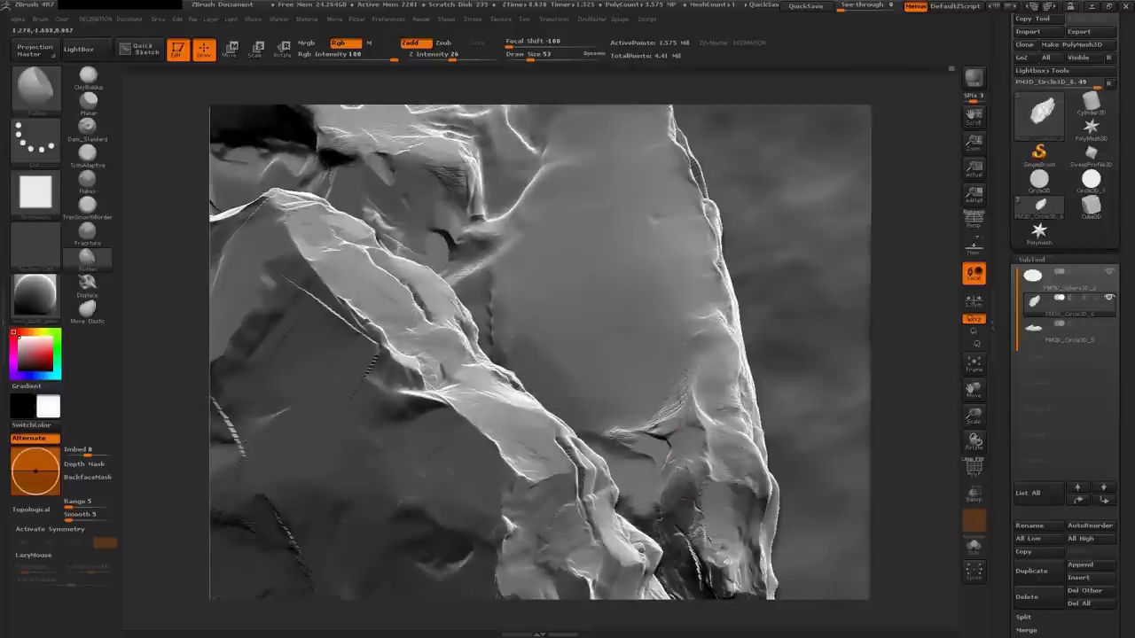
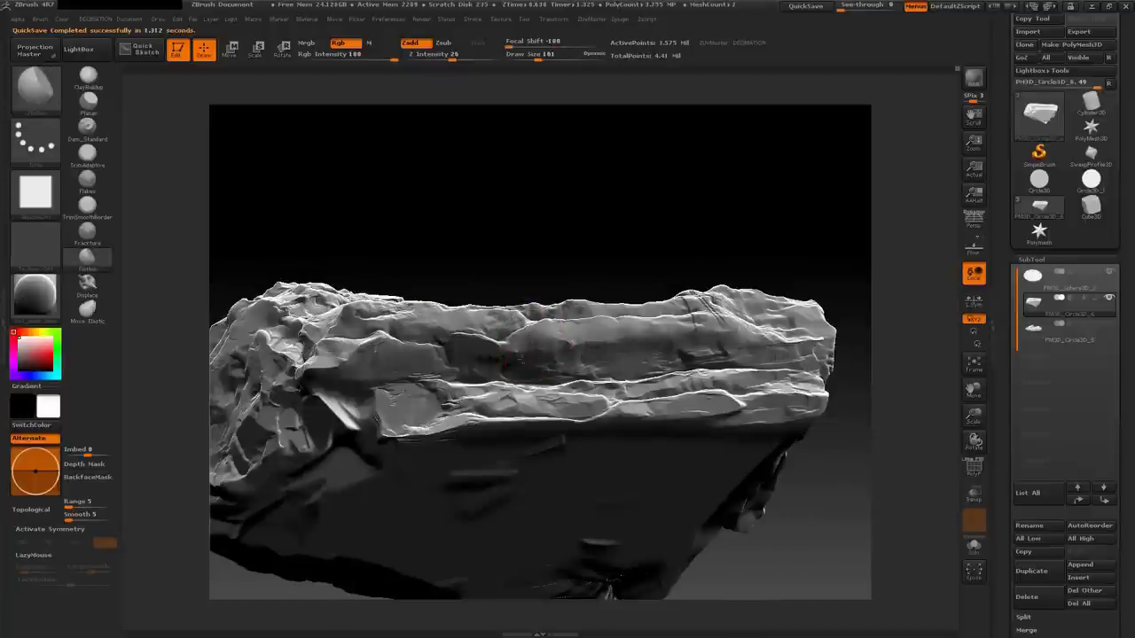
# Carve streaks down the rock's lower face and add small detail to its side
pyautogui.moveTo(630, 342); pyautogui.dragTo(648, 366)
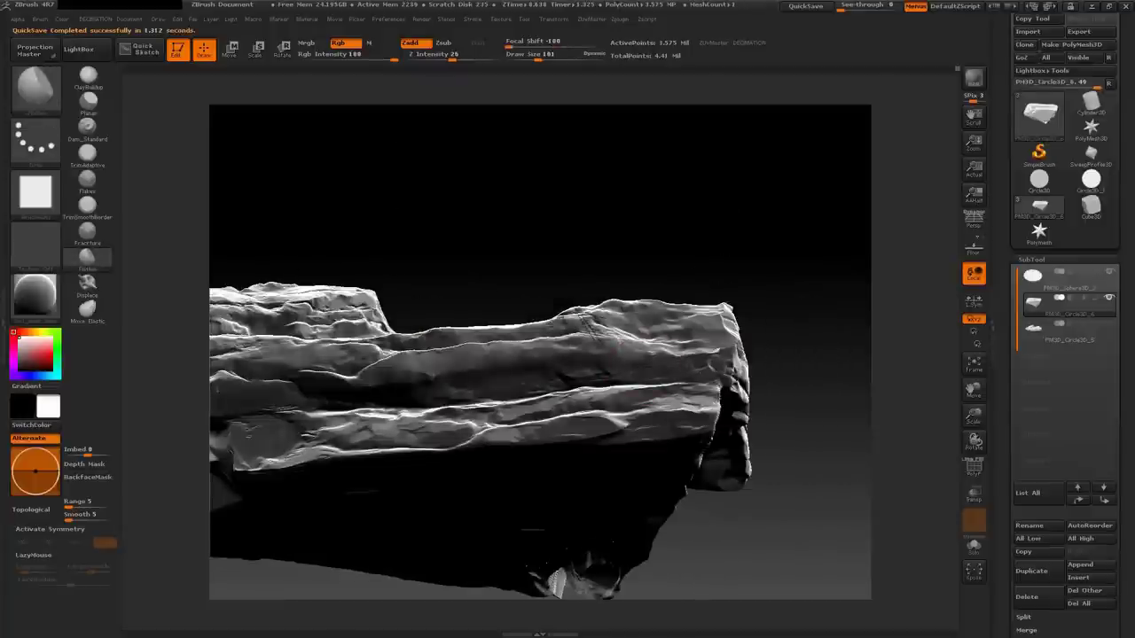
pyautogui.moveTo(739, 338)
pyautogui.mouseDown()
pyautogui.moveTo(712, 367)
pyautogui.moveTo(672, 373)
pyautogui.moveTo(669, 387)
pyautogui.mouseUp()
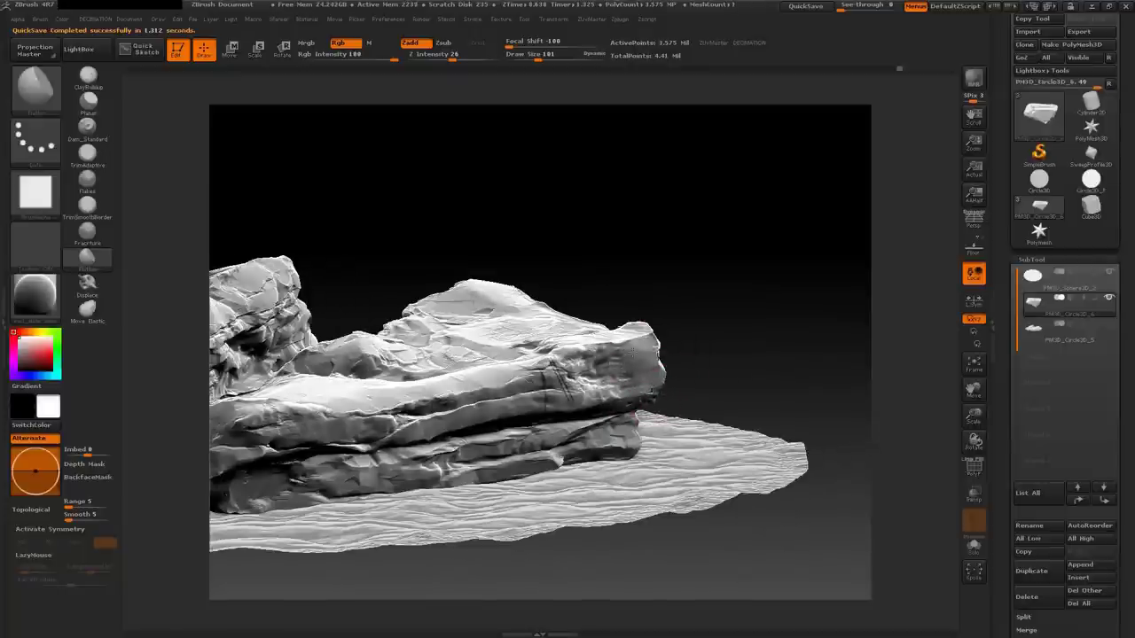
pyautogui.moveTo(576, 364)
pyautogui.mouseDown()
pyautogui.moveTo(543, 390)
pyautogui.moveTo(541, 352)
pyautogui.mouseUp()
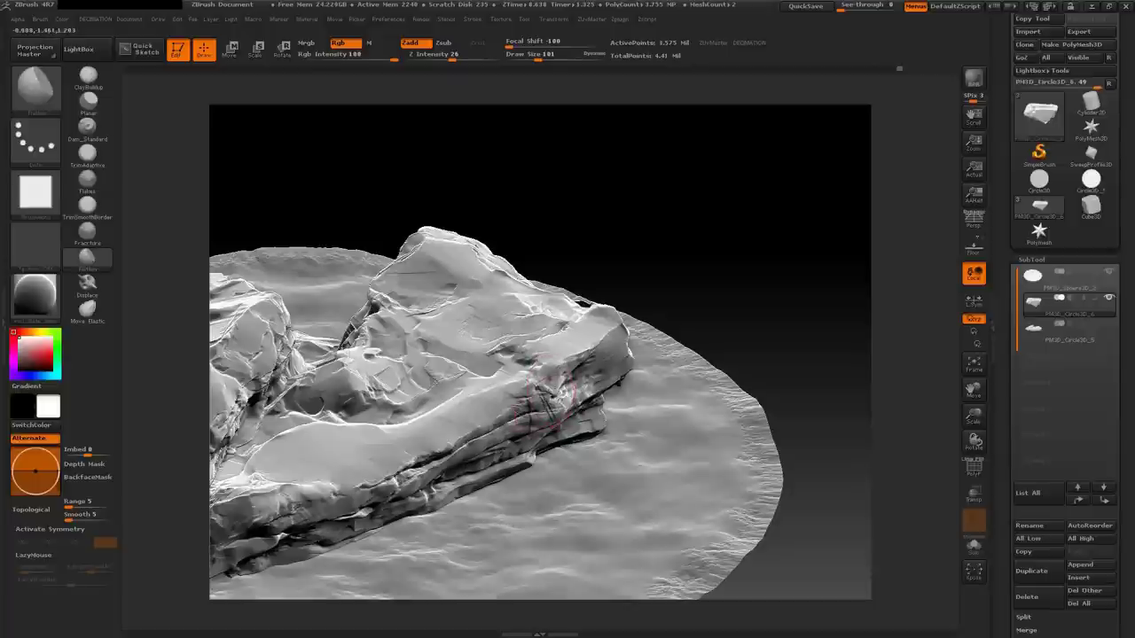
pyautogui.moveTo(564, 402); pyautogui.dragTo(532, 403)
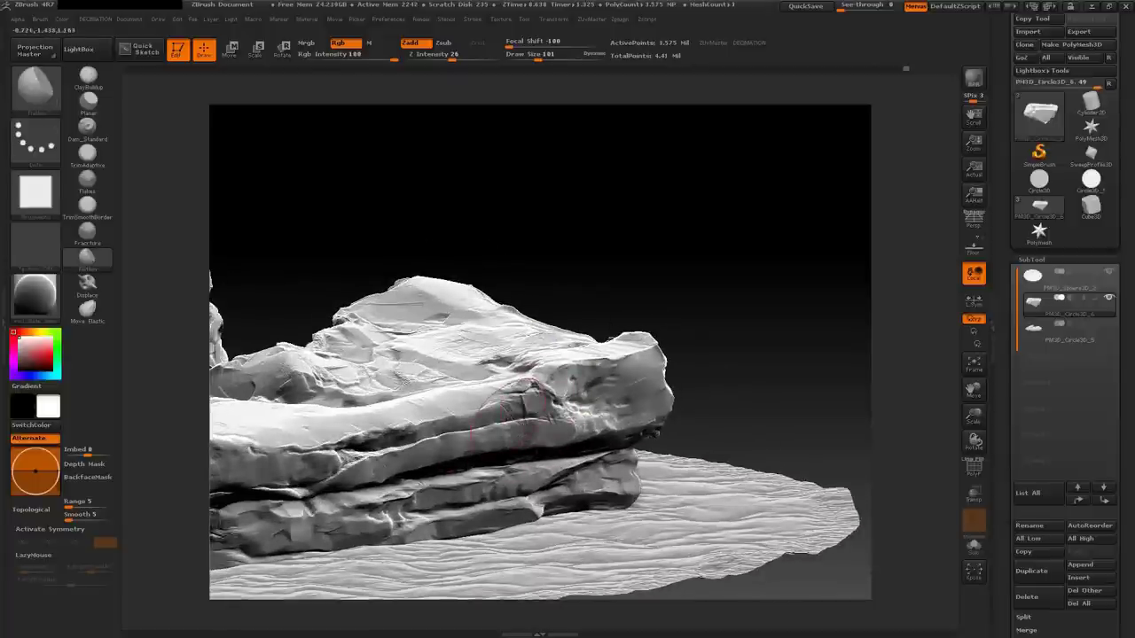
pyautogui.moveTo(491, 407); pyautogui.dragTo(603, 399)
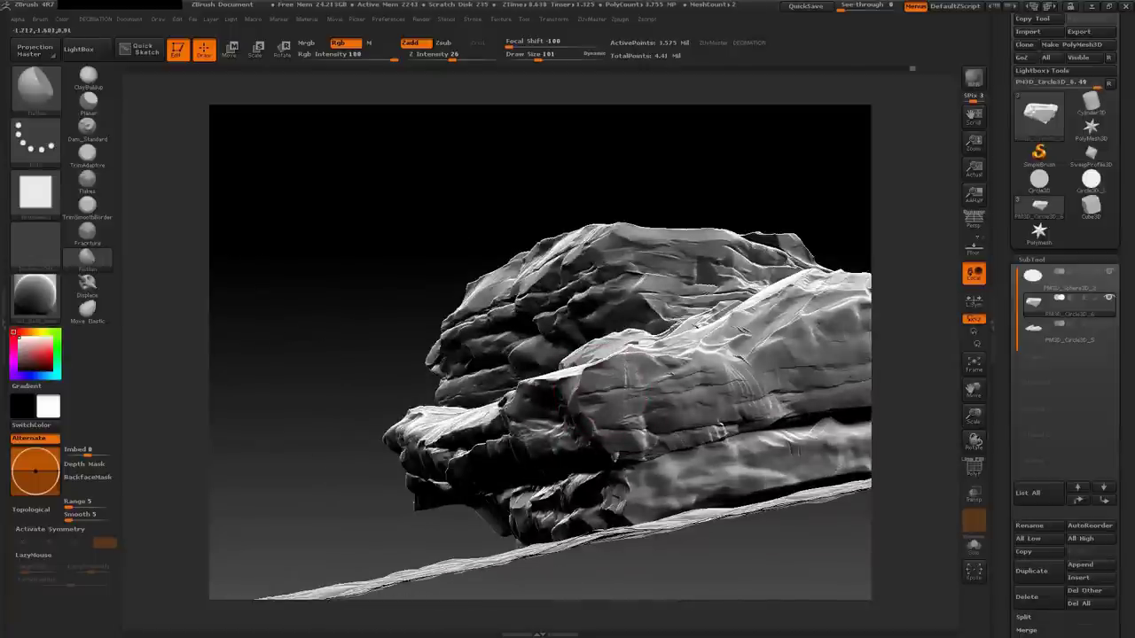
pyautogui.moveTo(622, 361); pyautogui.dragTo(529, 399)
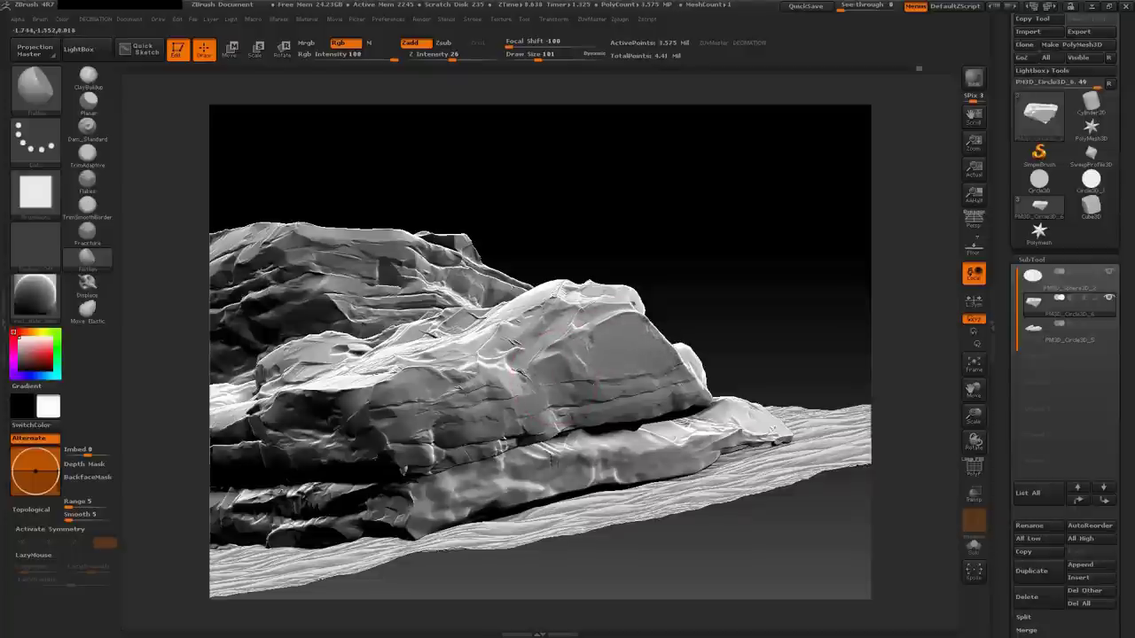
pyautogui.moveTo(638, 323)
pyautogui.mouseDown()
pyautogui.moveTo(610, 355)
pyautogui.moveTo(690, 147)
pyautogui.moveTo(674, 310)
pyautogui.mouseUp()
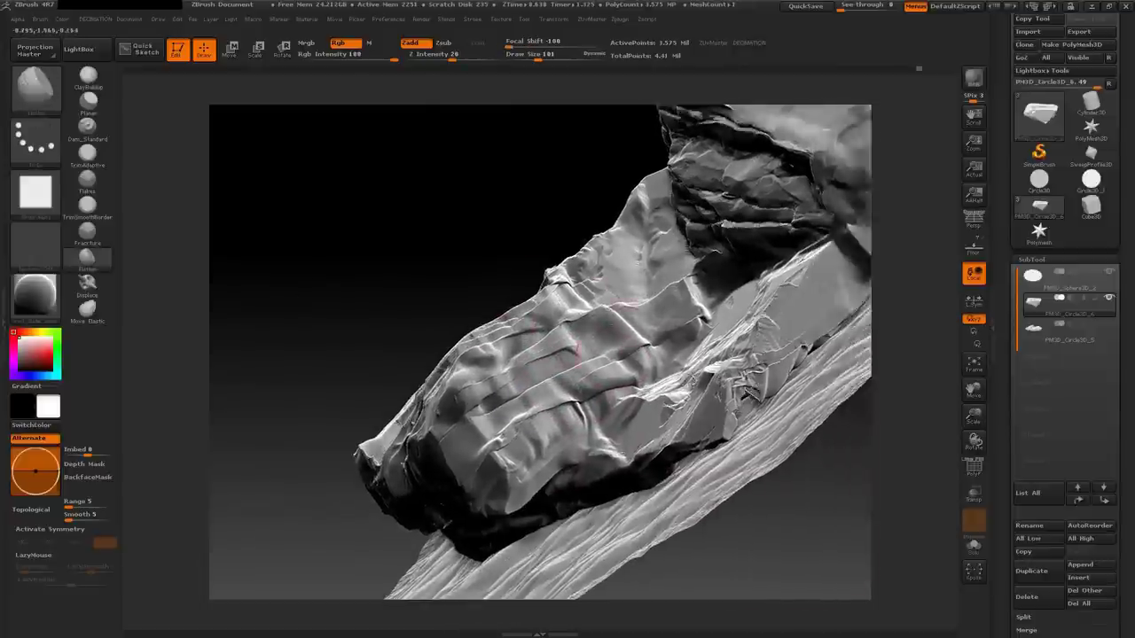
pyautogui.press('space')
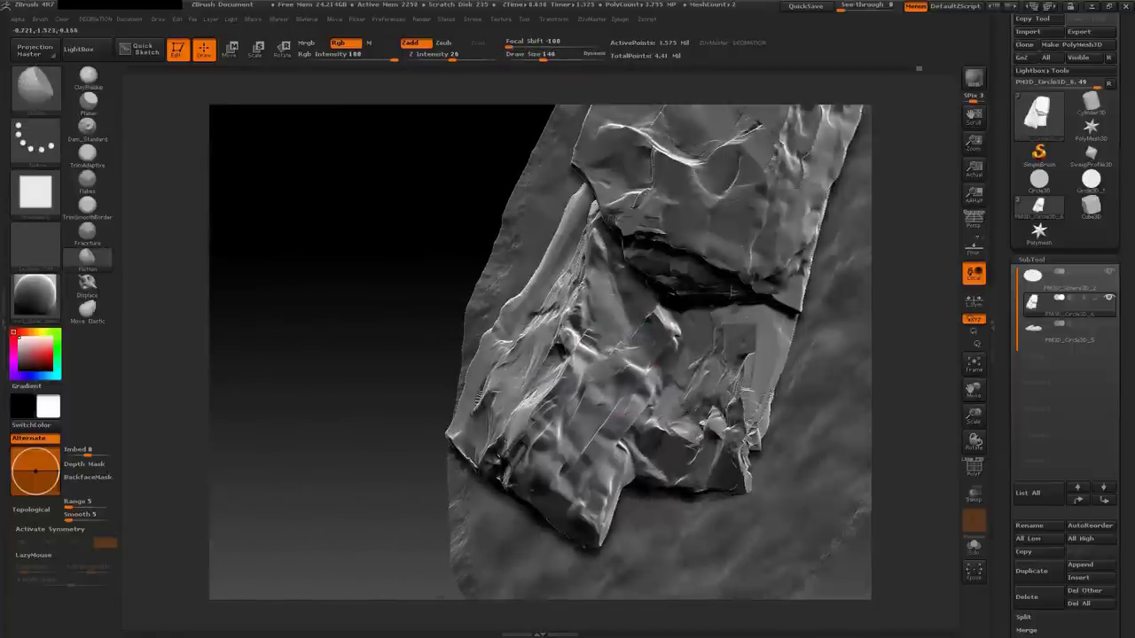
pyautogui.moveTo(590, 390)
pyautogui.mouseDown()
pyautogui.moveTo(543, 469)
pyautogui.moveTo(557, 395)
pyautogui.moveTo(552, 409)
pyautogui.mouseUp()
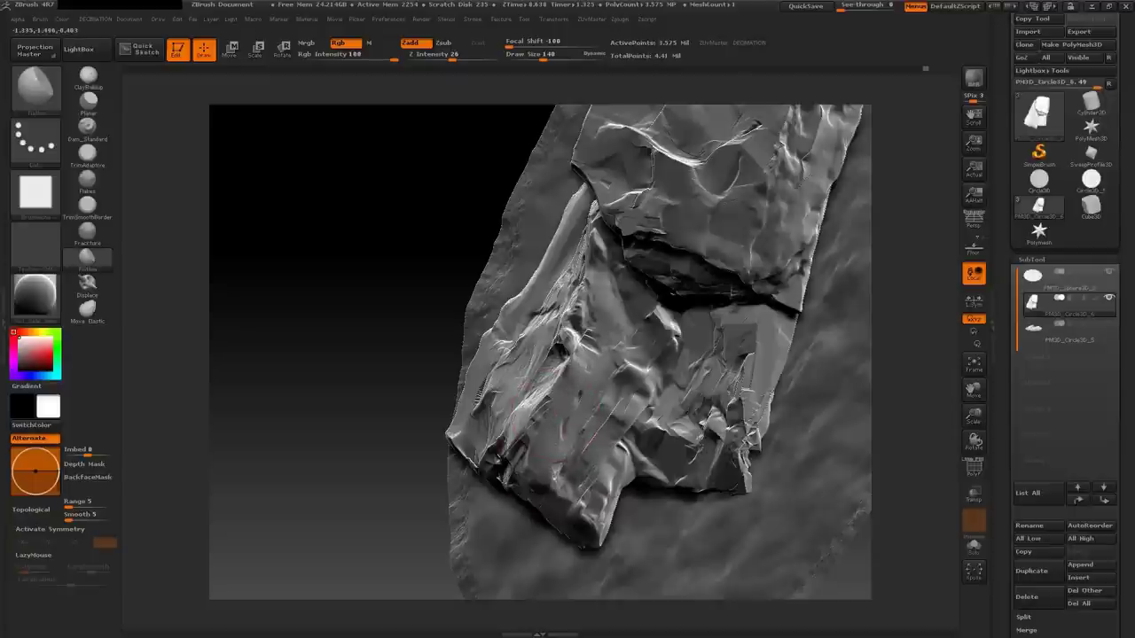
pyautogui.moveTo(674, 341); pyautogui.dragTo(661, 328)
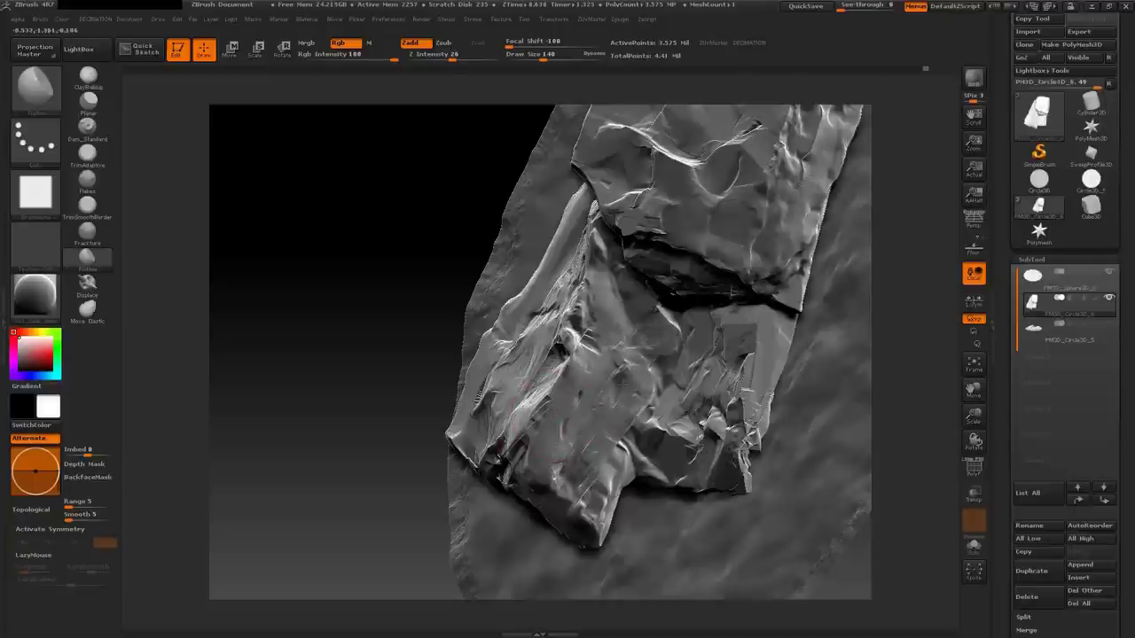
# Enlarge the brush from 140 to 220, then shrink it to 122 while working the front face
pyautogui.moveTo(558, 492)
pyautogui.mouseDown()
pyautogui.moveTo(616, 403)
pyautogui.moveTo(599, 486)
pyautogui.moveTo(603, 461)
pyautogui.mouseUp()
pyautogui.press('space')
pyautogui.moveTo(567, 424)
pyautogui.mouseDown()
pyautogui.moveTo(594, 424)
pyautogui.moveTo(583, 491)
pyautogui.moveTo(592, 486)
pyautogui.mouseUp()
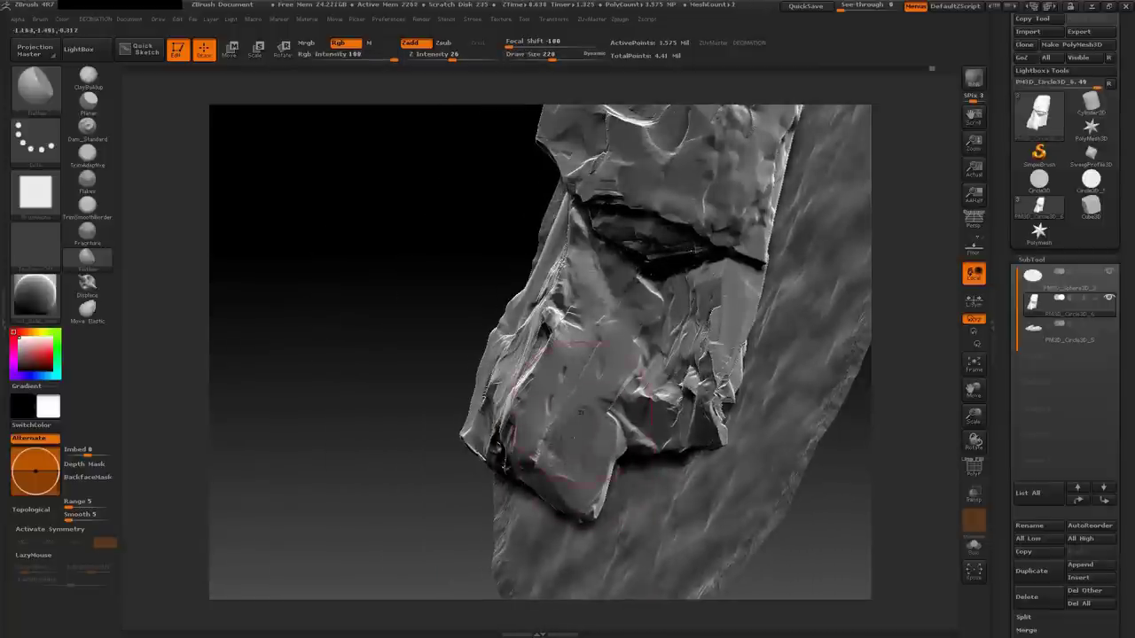
pyautogui.moveTo(580, 412)
pyautogui.mouseDown()
pyautogui.moveTo(626, 443)
pyautogui.moveTo(674, 532)
pyautogui.moveTo(621, 497)
pyautogui.moveTo(592, 388)
pyautogui.mouseUp()
pyautogui.press('space')
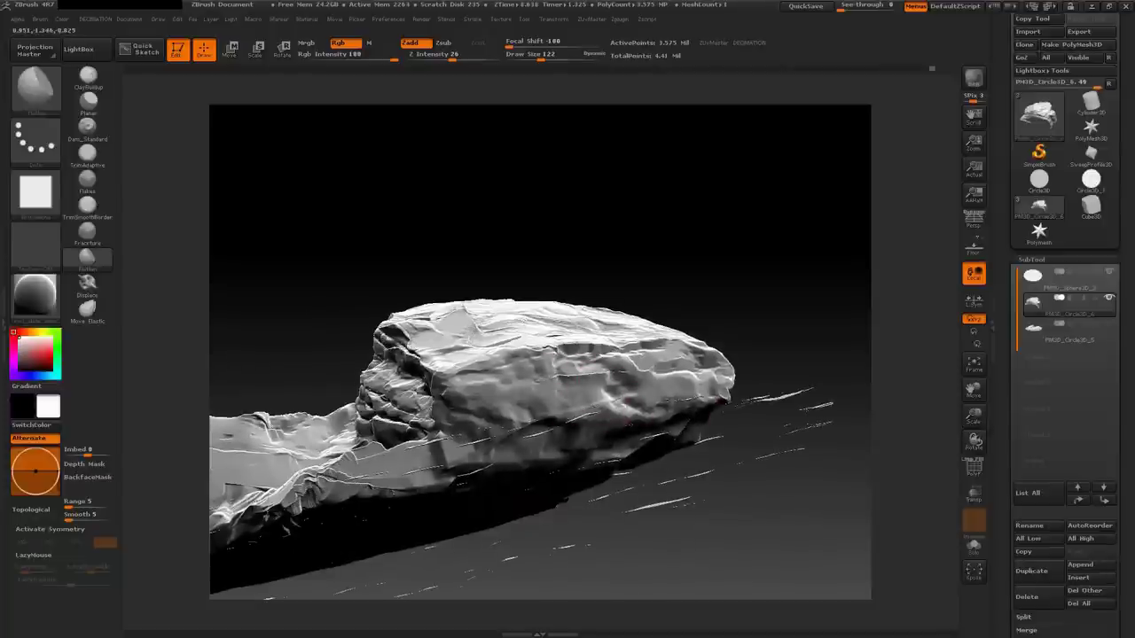
pyautogui.moveTo(494, 410); pyautogui.dragTo(539, 400)
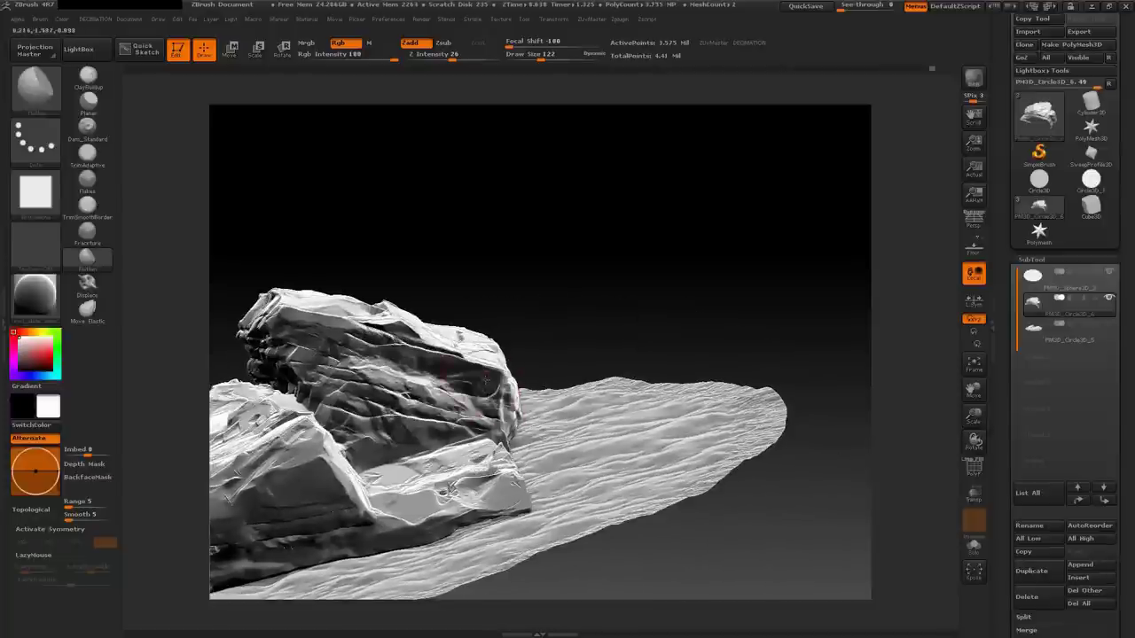
pyautogui.moveTo(530, 521)
pyautogui.mouseDown()
pyautogui.moveTo(600, 529)
pyautogui.moveTo(597, 484)
pyautogui.moveTo(651, 410)
pyautogui.mouseUp()
pyautogui.moveTo(574, 387)
pyautogui.mouseDown()
pyautogui.moveTo(592, 363)
pyautogui.moveTo(559, 391)
pyautogui.moveTo(608, 409)
pyautogui.moveTo(608, 588)
pyautogui.moveTo(609, 435)
pyautogui.moveTo(410, 331)
pyautogui.mouseUp()
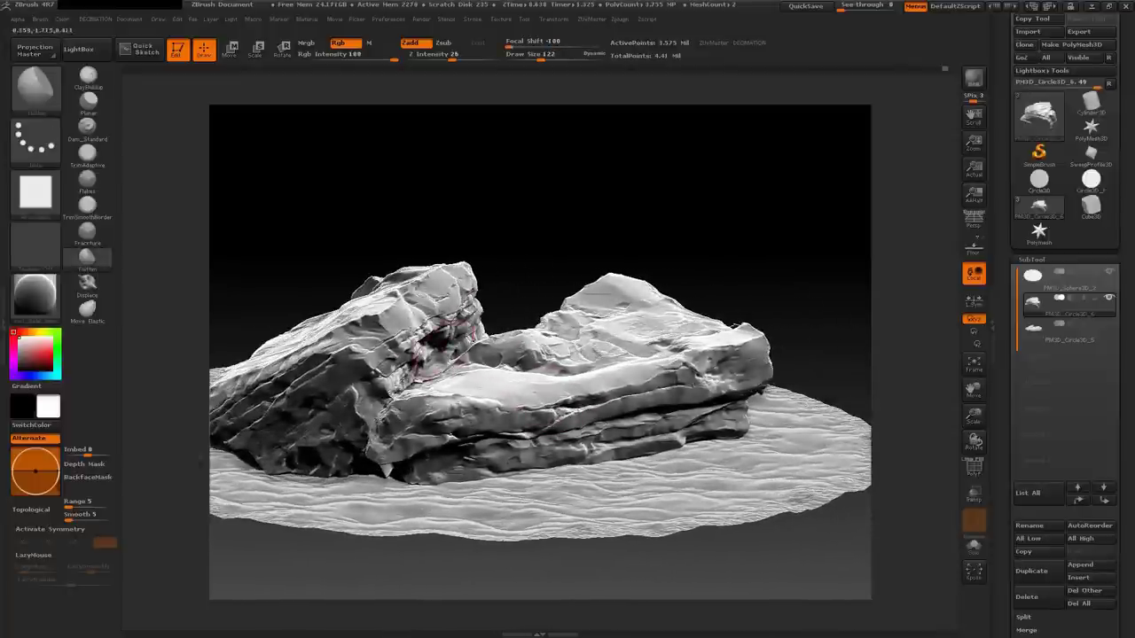
# Switch to TrimSmoothBorder at Draw Size 75 and carve flatter detail into the rock's right face
pyautogui.click(86, 205)
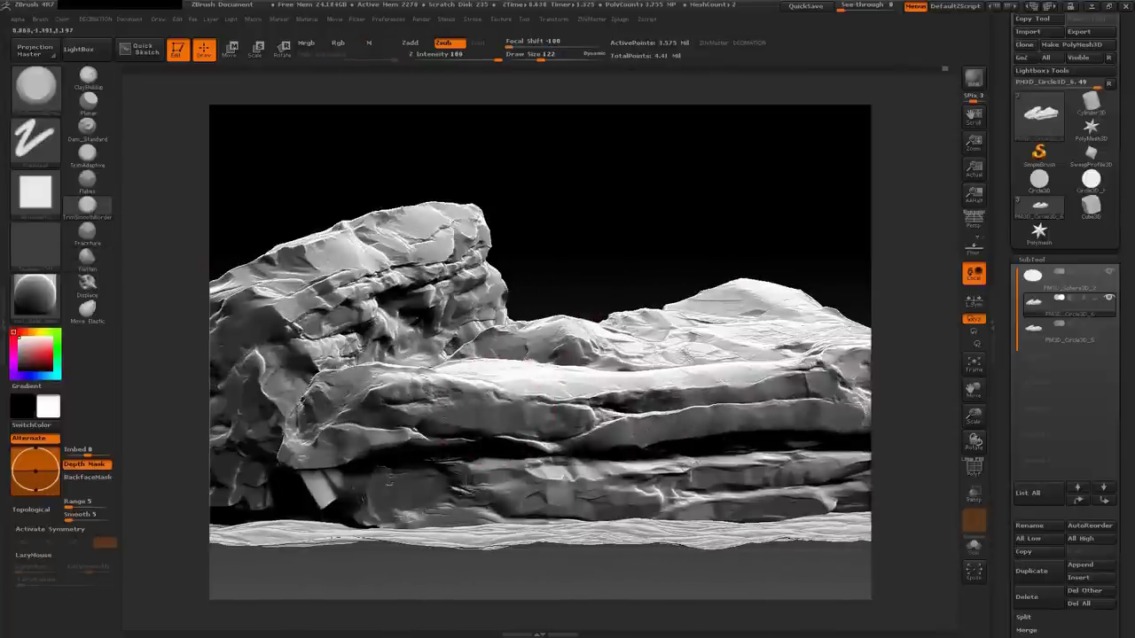
pyautogui.rightClick(408, 437)
pyautogui.moveTo(479, 412); pyautogui.dragTo(443, 412)
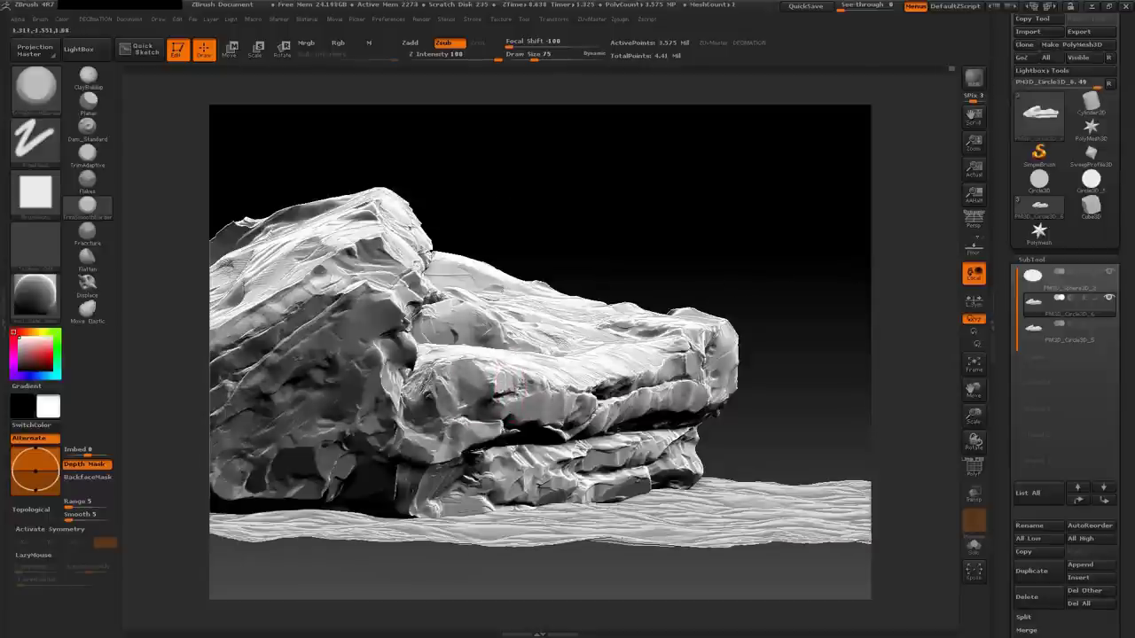
pyautogui.click(109, 477)
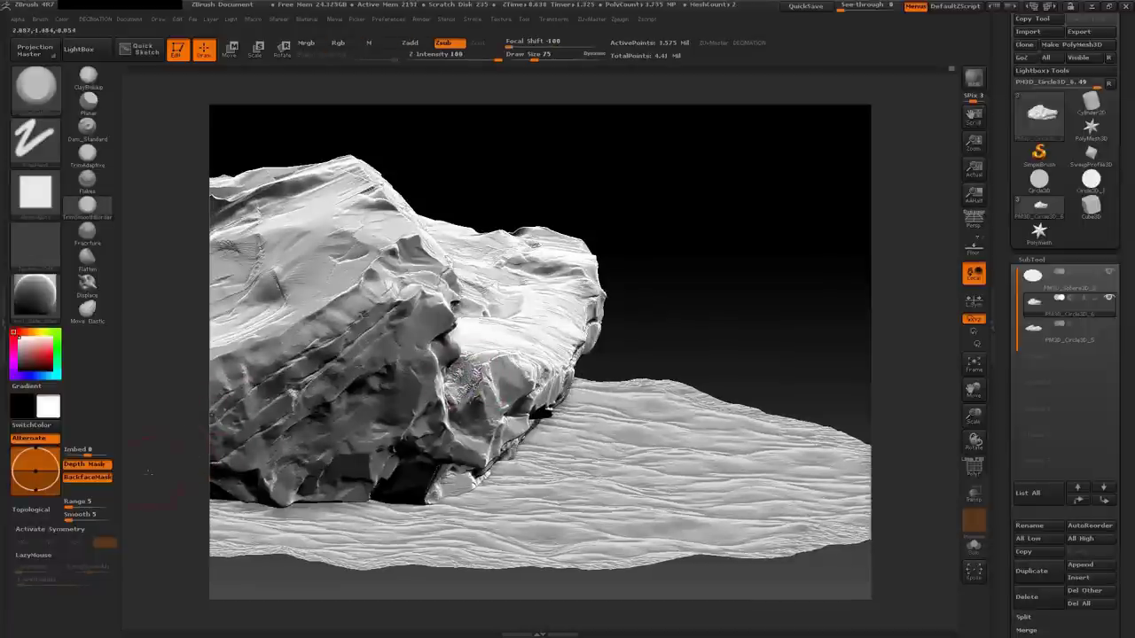
pyautogui.click(110, 478)
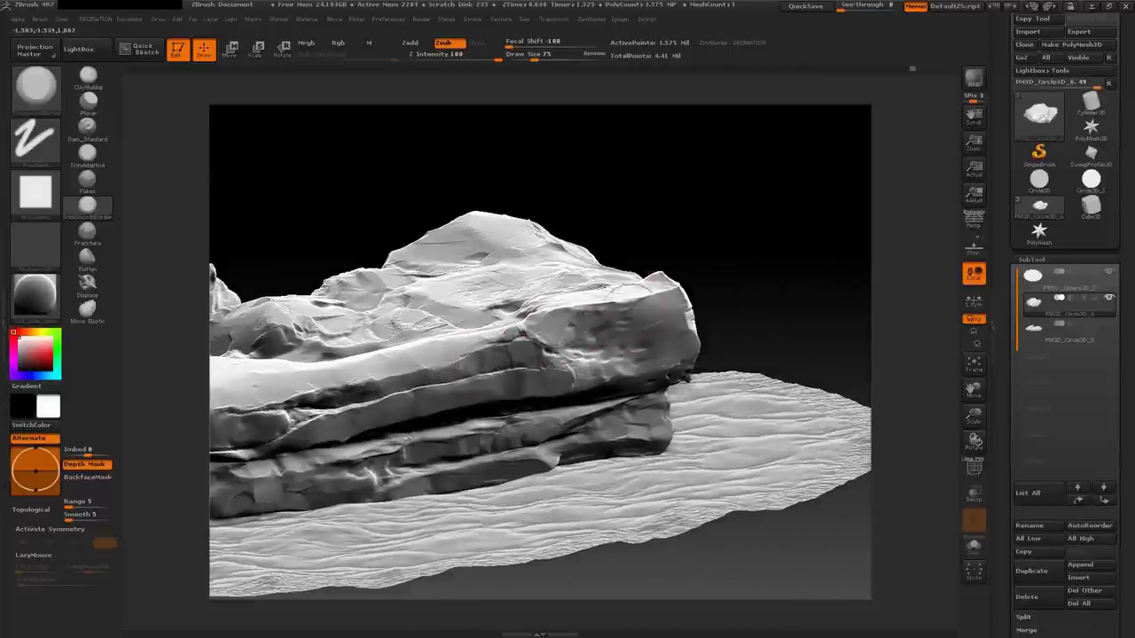
pyautogui.moveTo(645, 329)
pyautogui.mouseDown()
pyautogui.moveTo(683, 336)
pyautogui.moveTo(620, 324)
pyautogui.mouseUp()
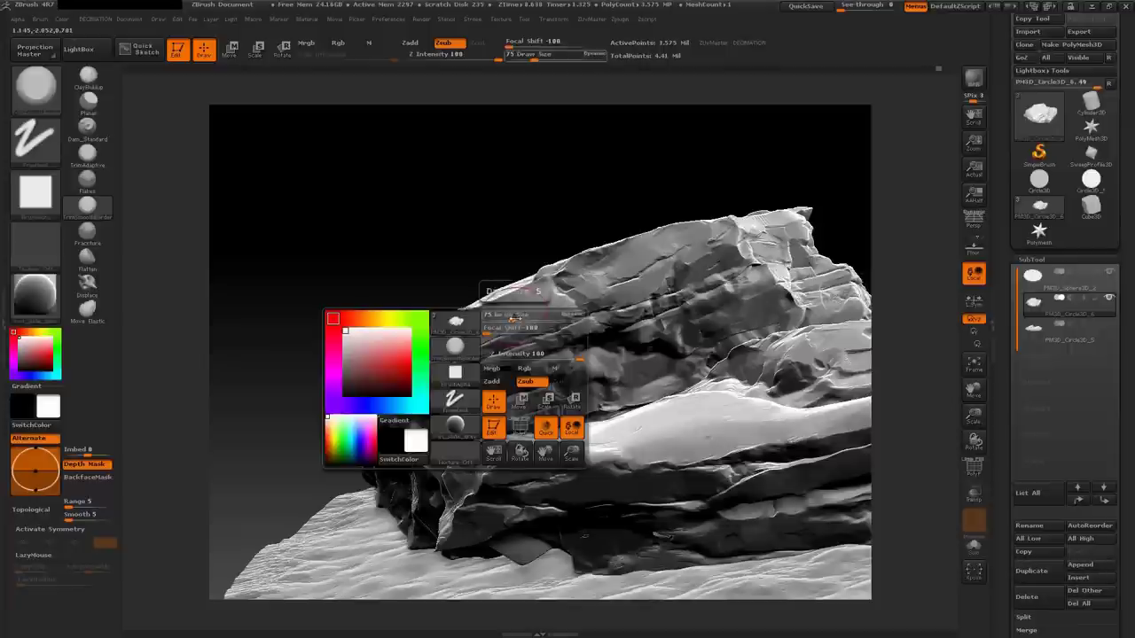
# Reduce the brush size from 75 to 53 and work around the rock's left end and front face
pyautogui.moveTo(518, 302); pyautogui.dragTo(497, 302)
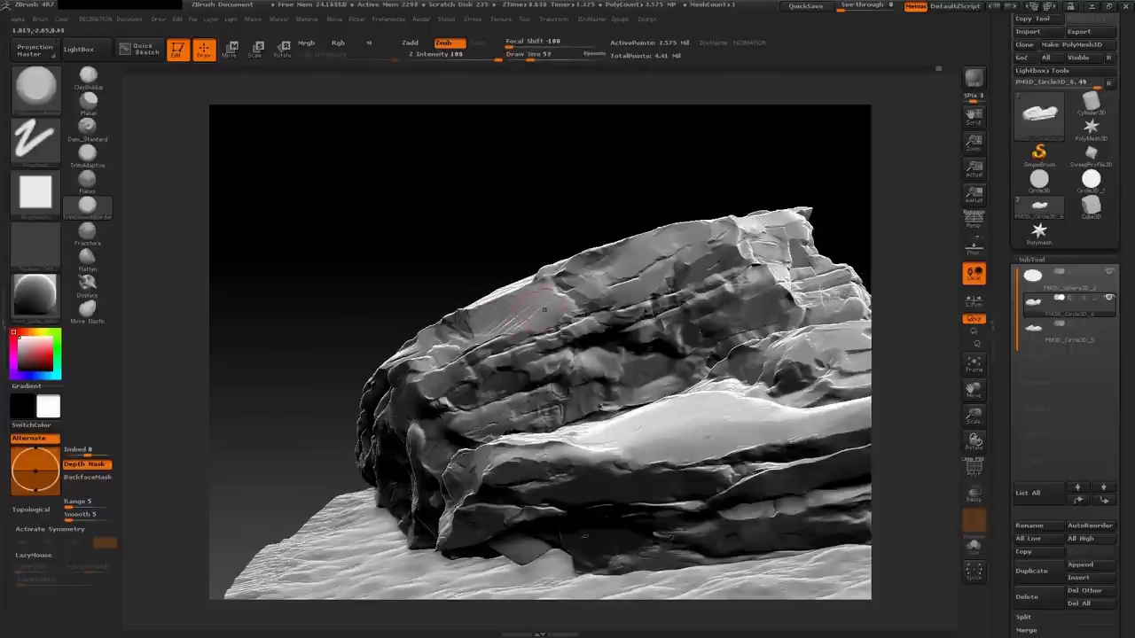
pyautogui.moveTo(492, 308); pyautogui.dragTo(588, 306)
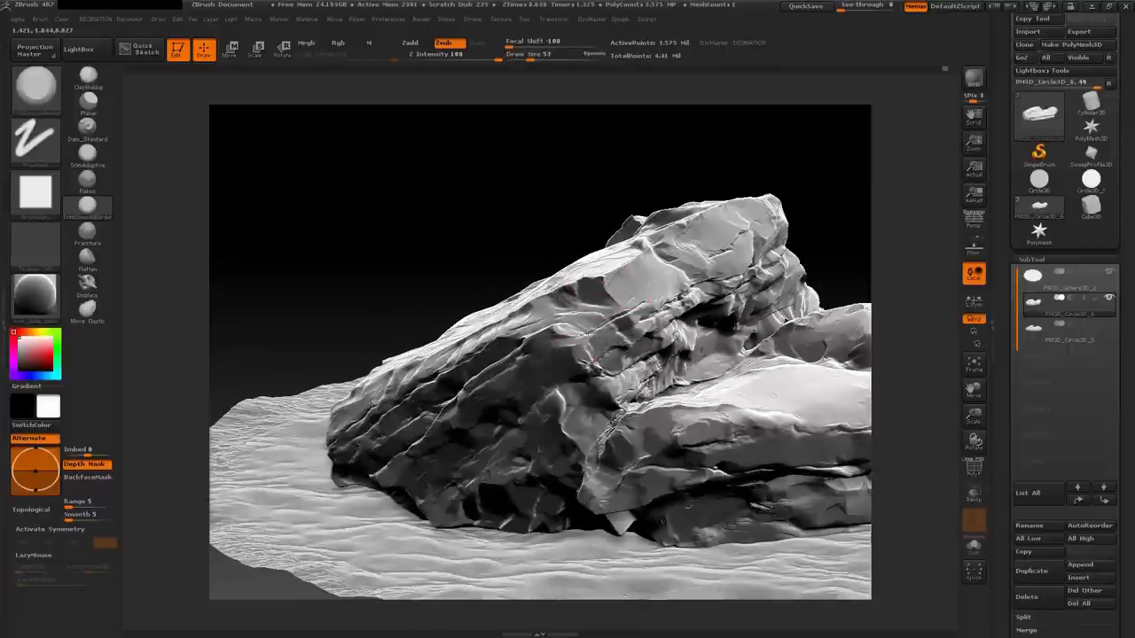
pyautogui.moveTo(587, 355)
pyautogui.mouseDown()
pyautogui.moveTo(567, 365)
pyautogui.moveTo(568, 381)
pyautogui.moveTo(602, 386)
pyautogui.moveTo(608, 404)
pyautogui.mouseUp()
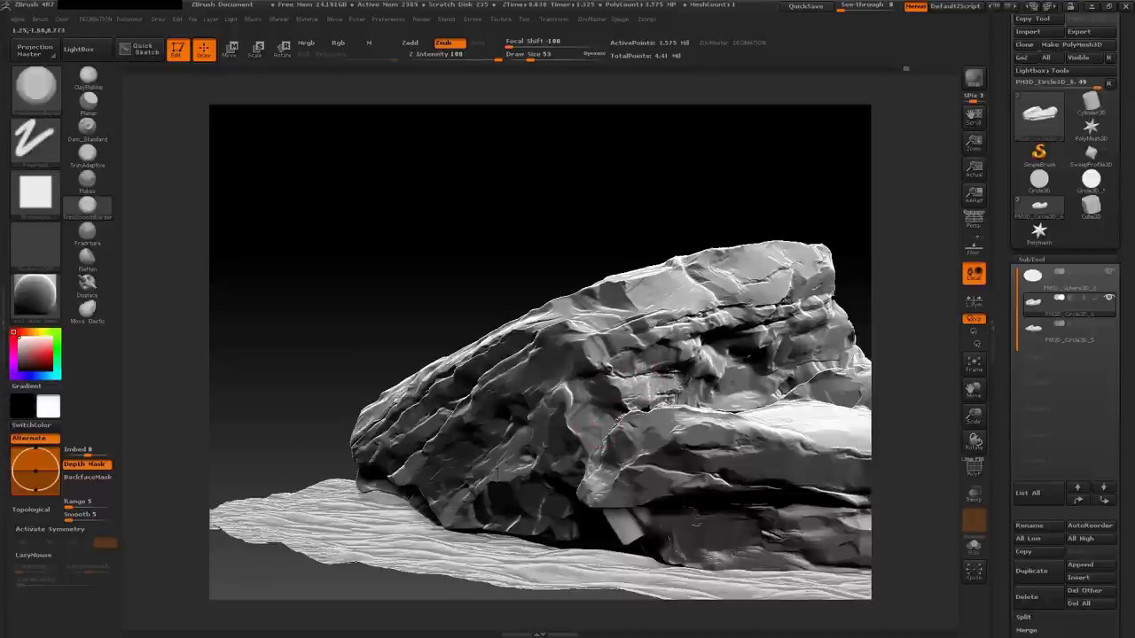
pyautogui.moveTo(663, 393)
pyautogui.mouseDown()
pyautogui.moveTo(657, 386)
pyautogui.moveTo(679, 403)
pyautogui.mouseUp()
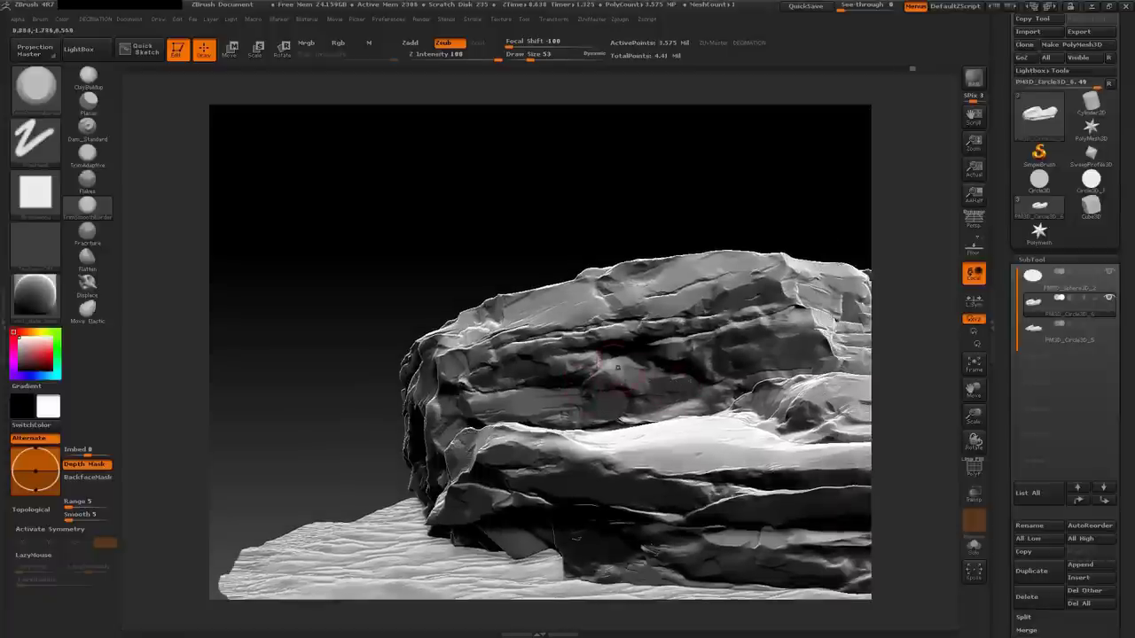
pyautogui.moveTo(610, 384); pyautogui.dragTo(630, 368)
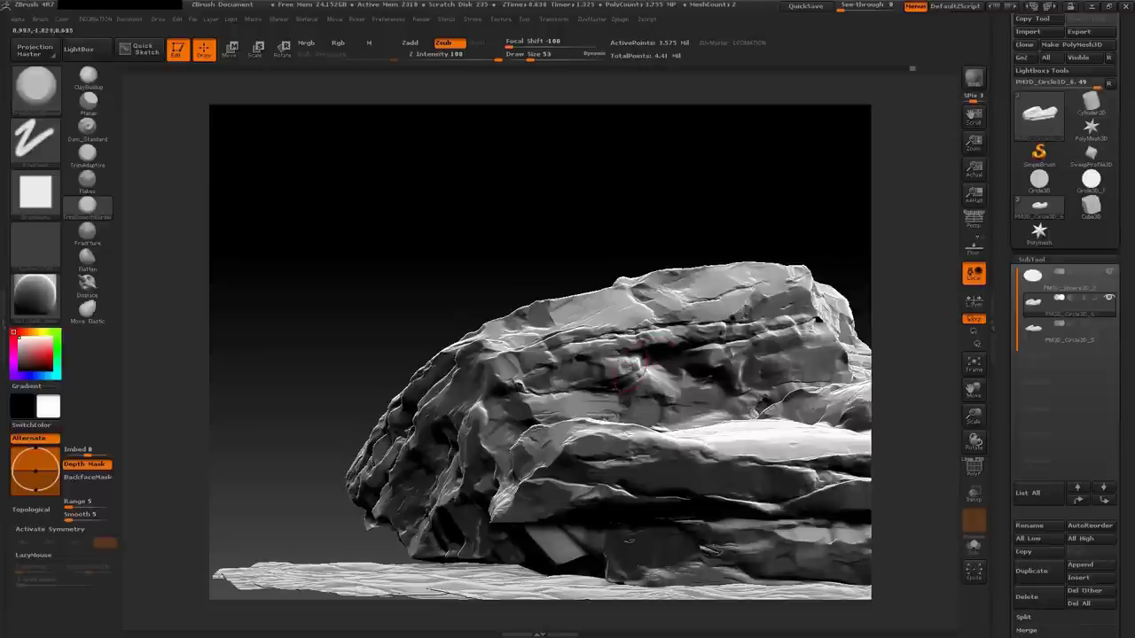
pyautogui.moveTo(549, 381)
pyautogui.mouseDown()
pyautogui.moveTo(612, 394)
pyautogui.moveTo(621, 381)
pyautogui.mouseUp()
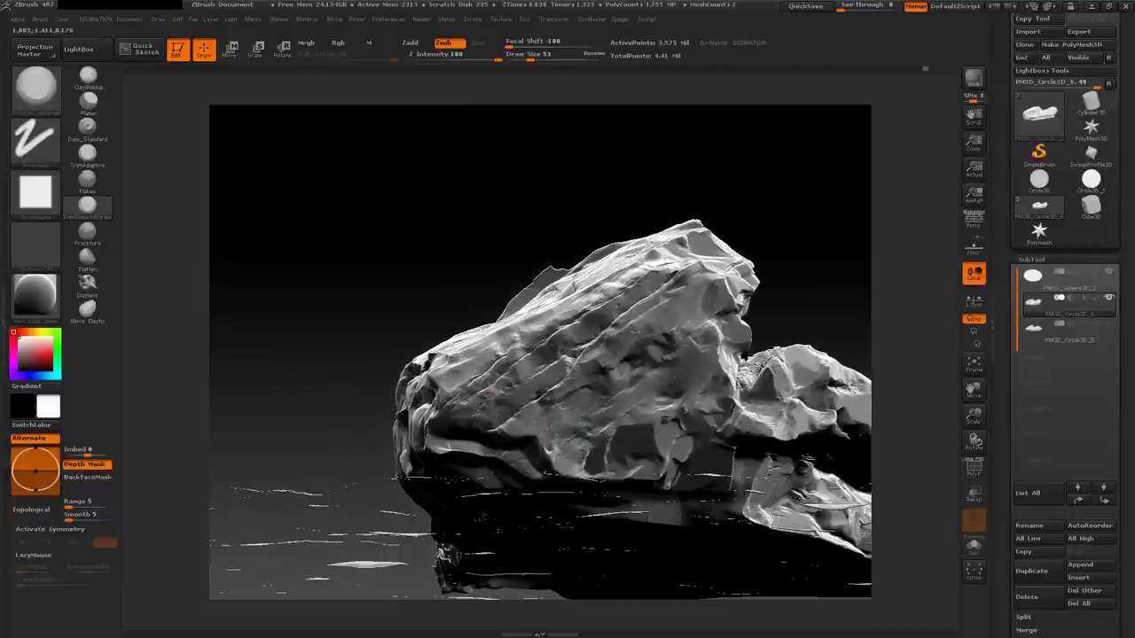
pyautogui.moveTo(532, 390); pyautogui.dragTo(505, 404)
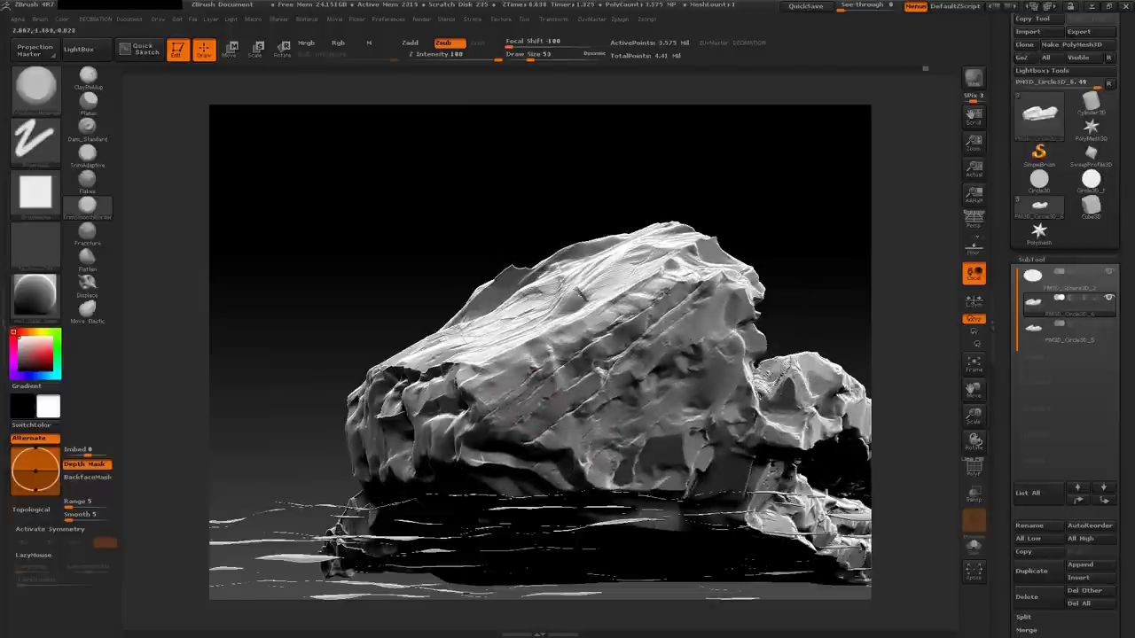
pyautogui.moveTo(514, 359)
pyautogui.mouseDown()
pyautogui.moveTo(549, 350)
pyautogui.moveTo(541, 377)
pyautogui.moveTo(598, 395)
pyautogui.moveTo(581, 406)
pyautogui.mouseUp()
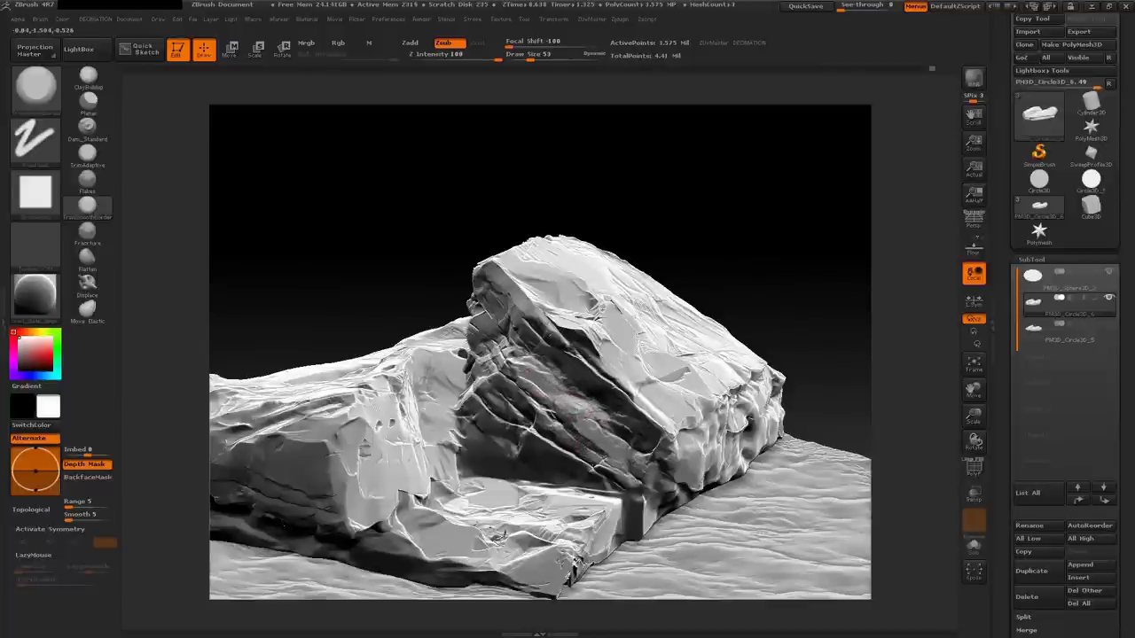
pyautogui.moveTo(568, 408); pyautogui.dragTo(532, 426)
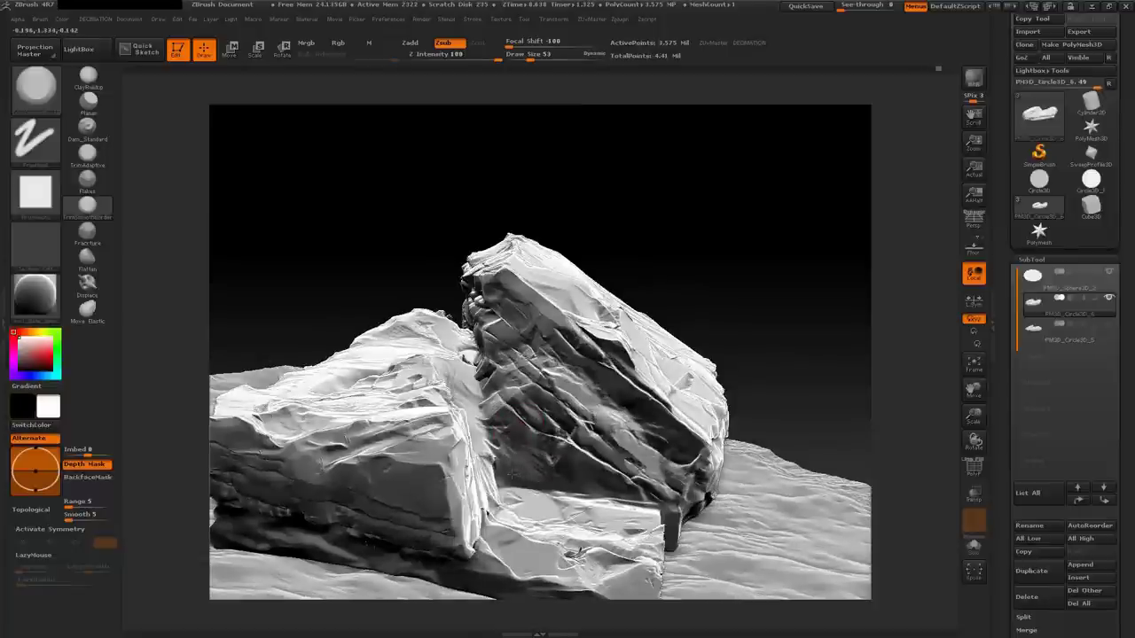
pyautogui.moveTo(603, 486); pyautogui.dragTo(555, 447)
# Switch to a subtractive brush for fractures and zoom in looking down on the rock
pyautogui.press('1')
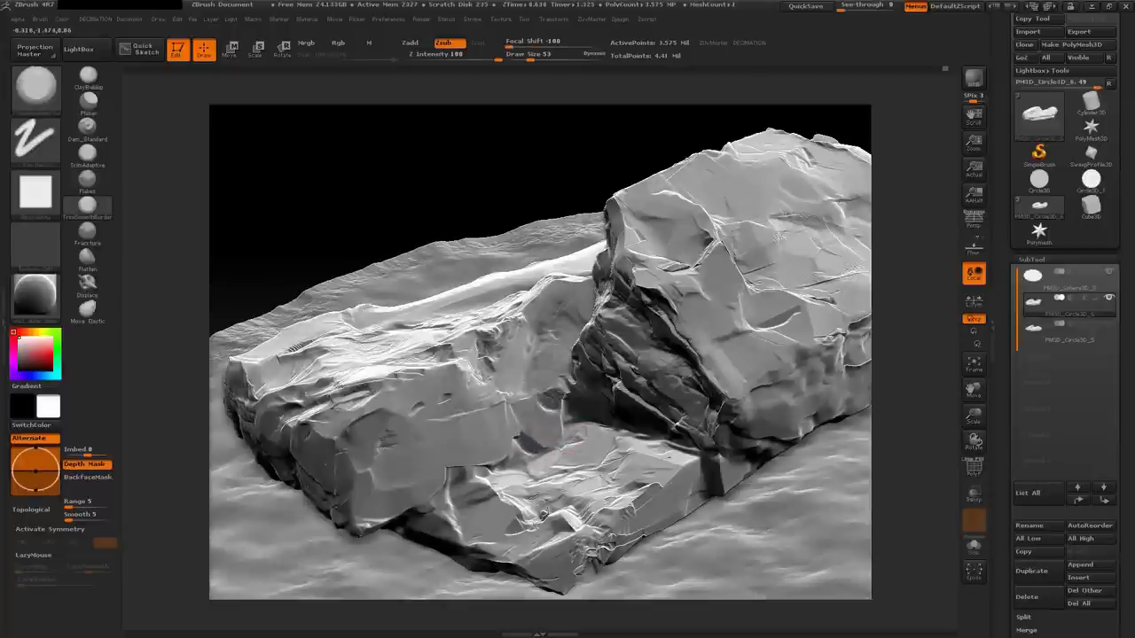
pyautogui.moveTo(266, 160); pyautogui.dragTo(275, 231)
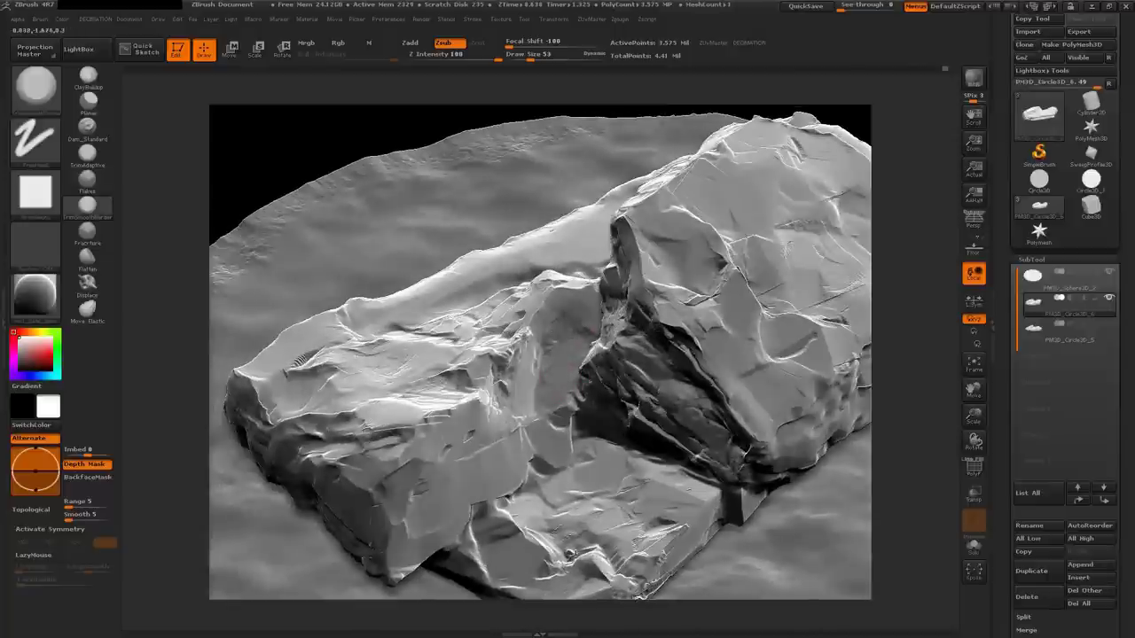
pyautogui.moveTo(559, 288); pyautogui.dragTo(551, 359)
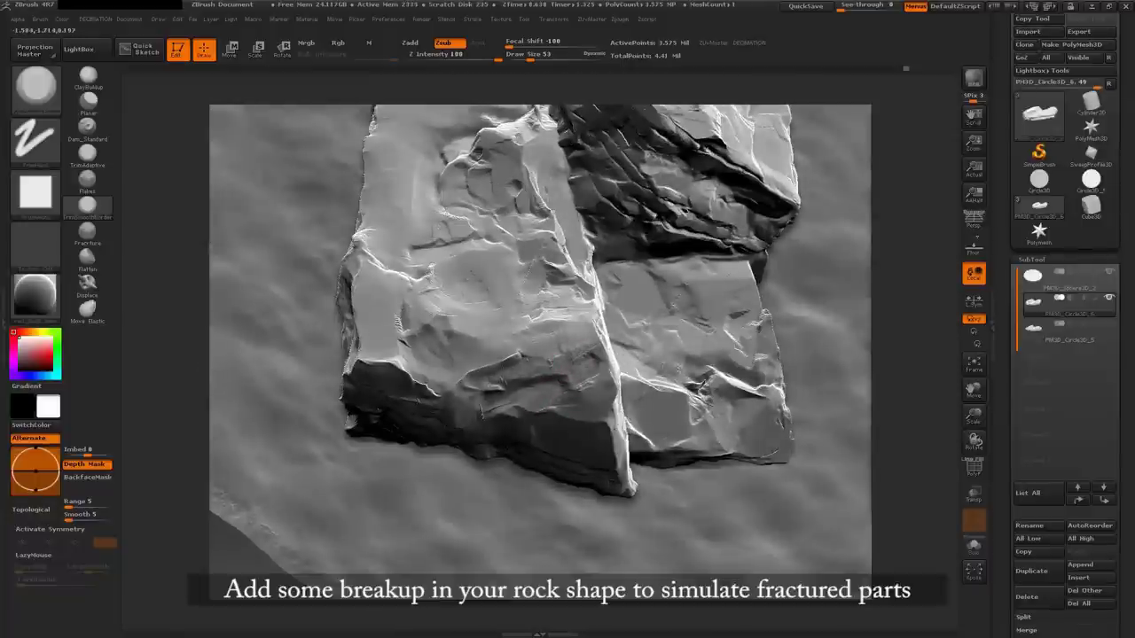
# Carve a curved fracture into the lower-left face and turn on perspective view
pyautogui.moveTo(483, 407); pyautogui.dragTo(482, 421)
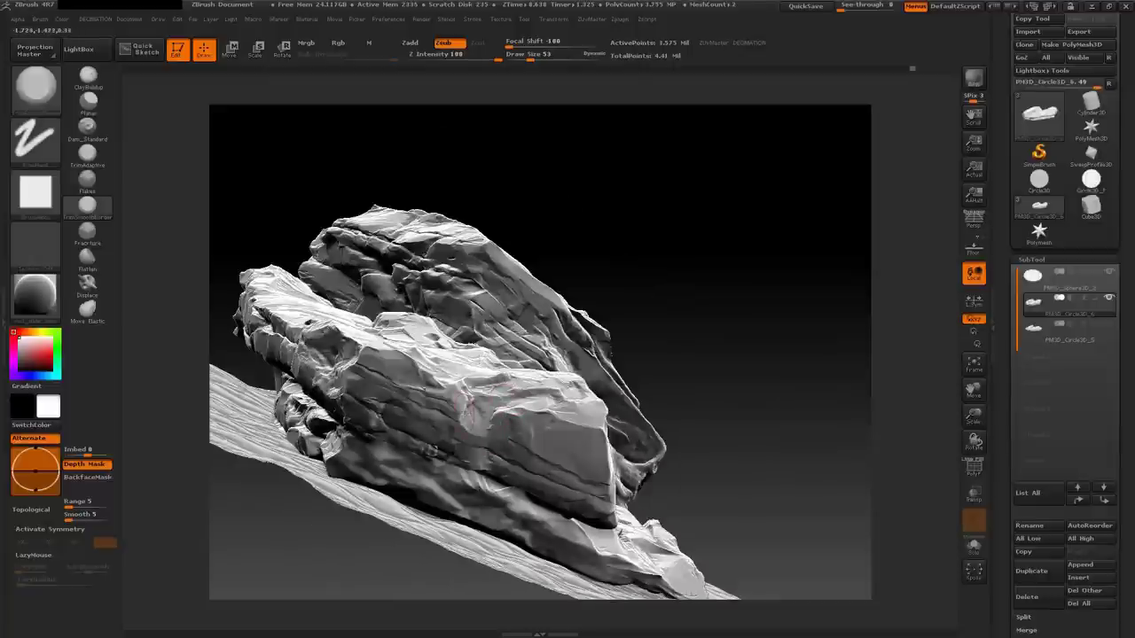
pyautogui.moveTo(532, 373)
pyautogui.mouseDown()
pyautogui.moveTo(483, 428)
pyautogui.moveTo(467, 591)
pyautogui.moveTo(479, 483)
pyautogui.mouseUp()
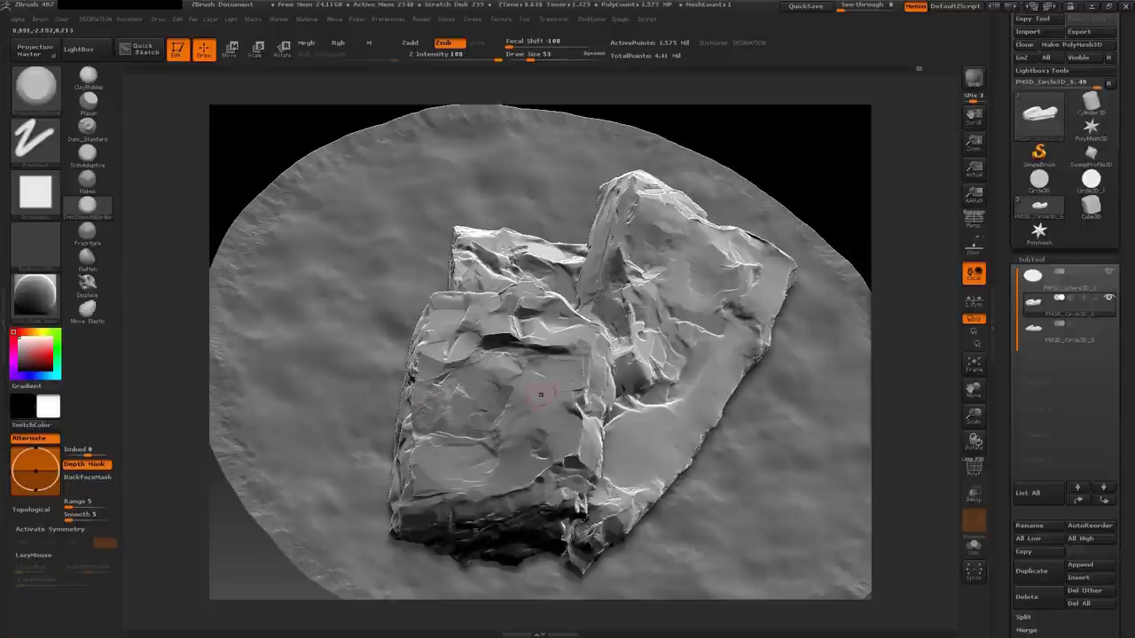
pyautogui.moveTo(540, 395)
pyautogui.mouseDown()
pyautogui.moveTo(540, 266)
pyautogui.moveTo(643, 363)
pyautogui.mouseUp()
pyautogui.click(974, 219)
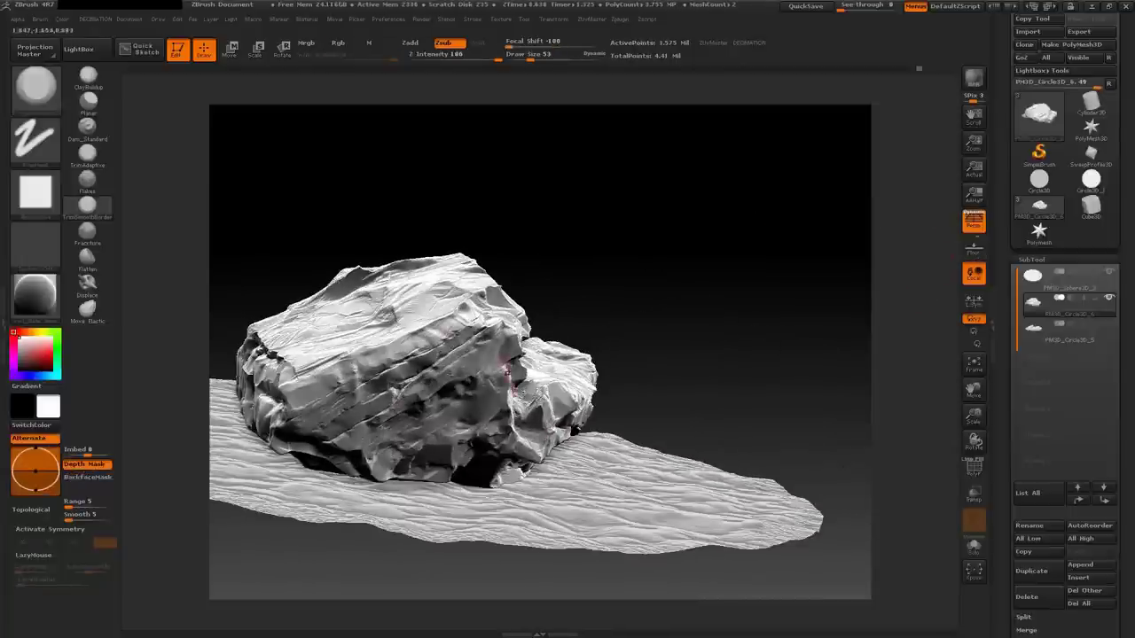
pyautogui.moveTo(508, 372)
pyautogui.mouseDown()
pyautogui.moveTo(320, 454)
pyautogui.moveTo(625, 378)
pyautogui.moveTo(639, 390)
pyautogui.mouseUp()
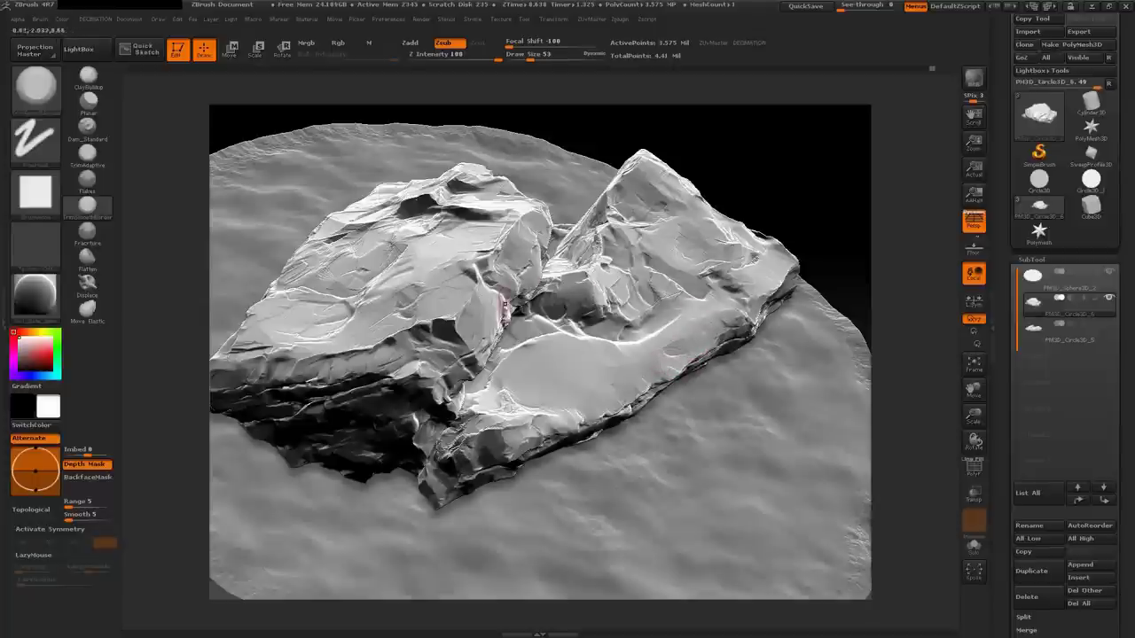
# Switch to a spray-stroke additive brush with Alpha Off and enlarge it from 53 to 165
pyautogui.click(87, 183)
pyautogui.click(53, 206)
pyautogui.click(99, 208)
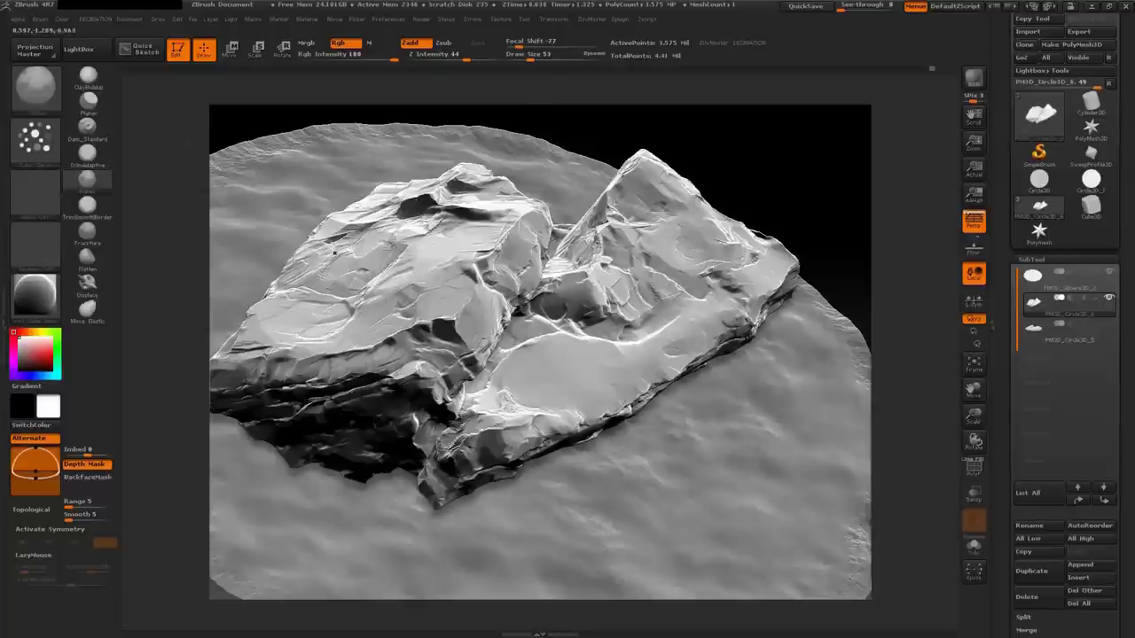
pyautogui.press('space')
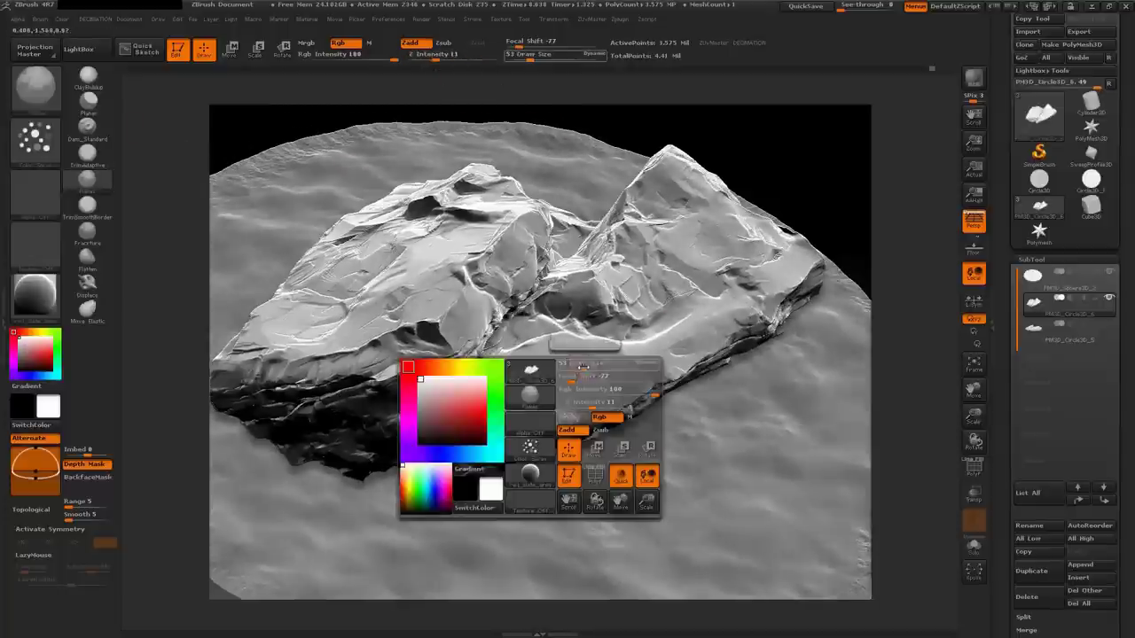
pyautogui.moveTo(586, 362); pyautogui.dragTo(625, 362)
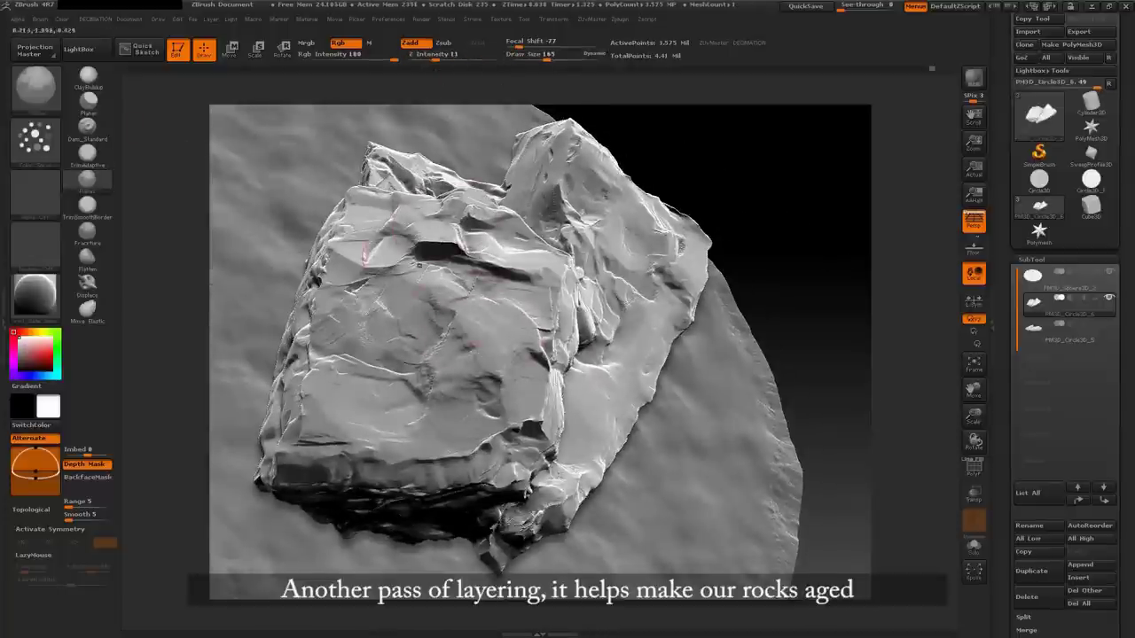
pyautogui.moveTo(896, 354); pyautogui.dragTo(926, 337)
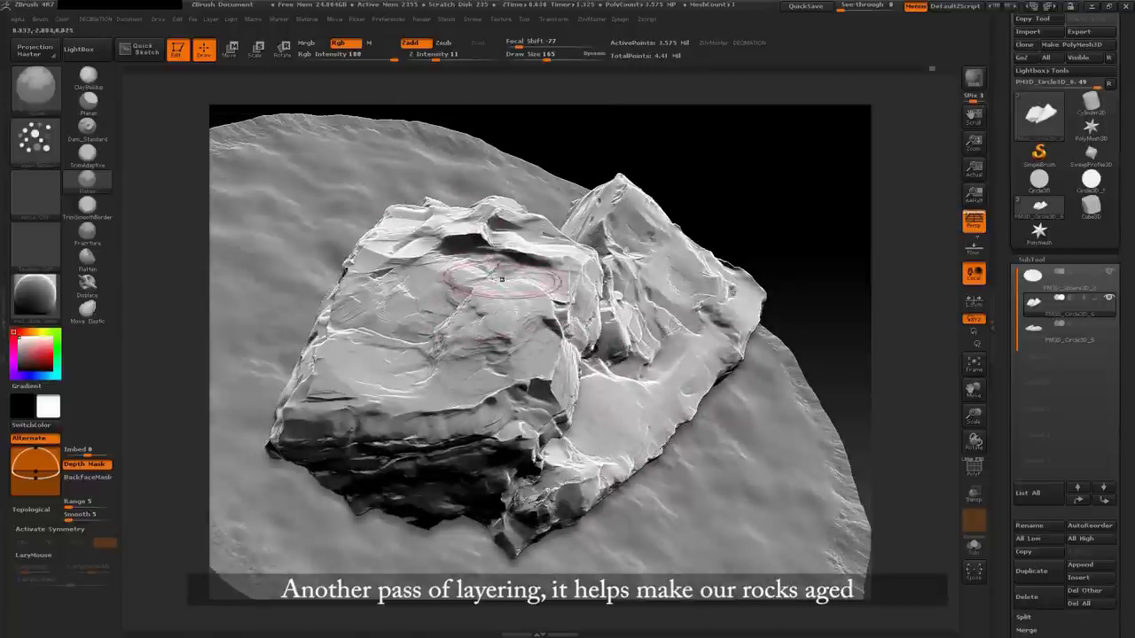
# Shrink the brush from 165 to 56 and layer flakes across the rock's top
pyautogui.press('space')
pyautogui.moveTo(568, 367); pyautogui.dragTo(523, 367)
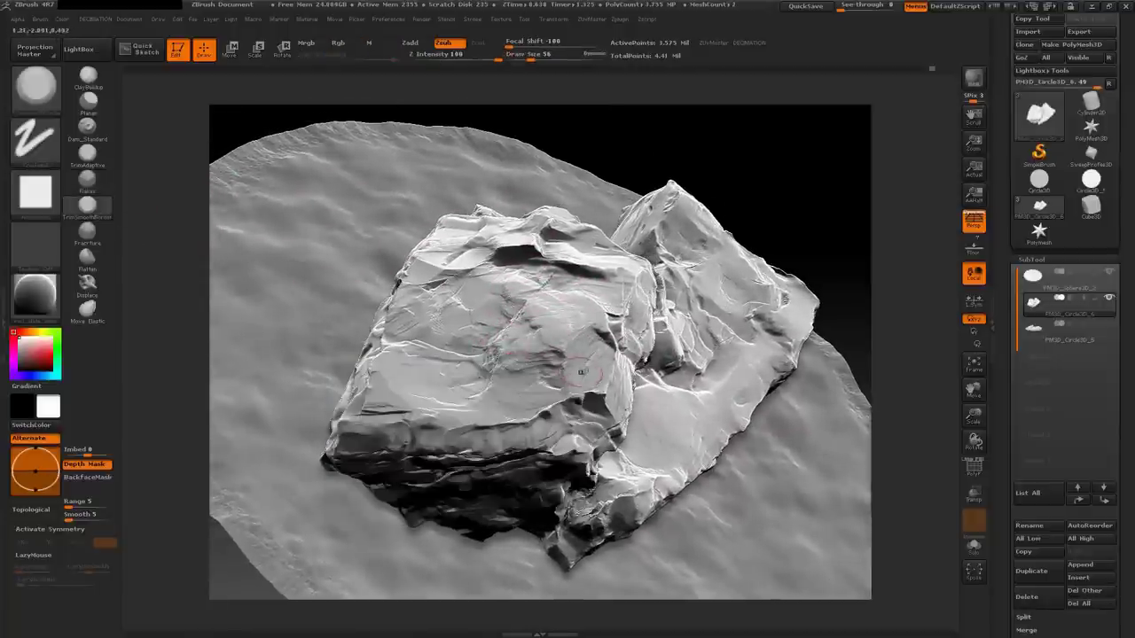
pyautogui.moveTo(536, 374); pyautogui.dragTo(537, 378)
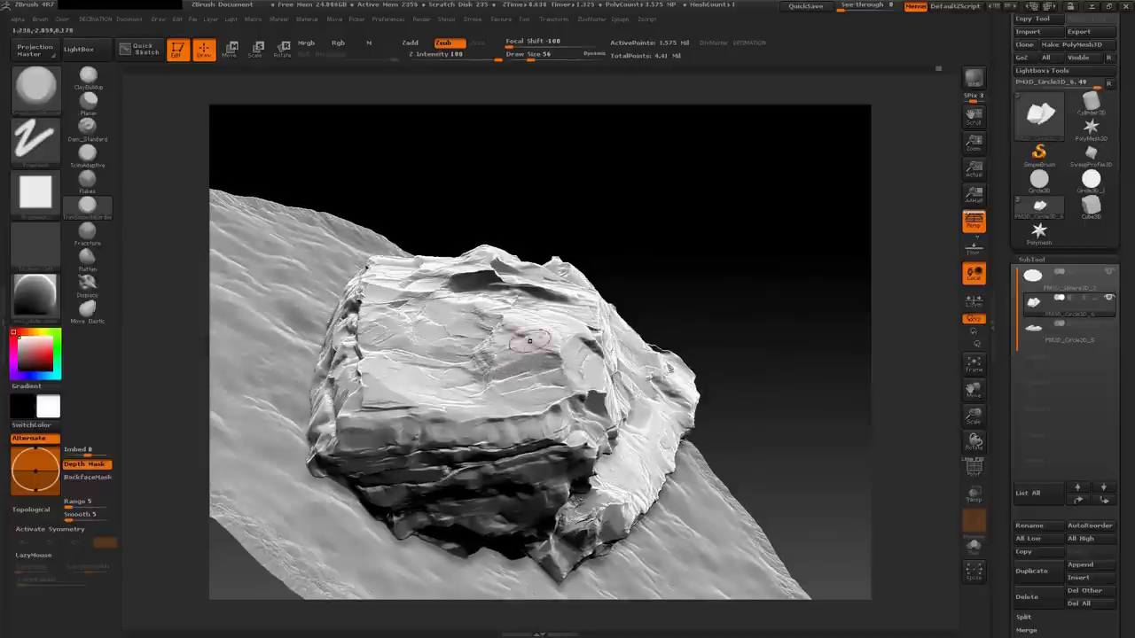
pyautogui.moveTo(524, 330); pyautogui.dragTo(524, 401)
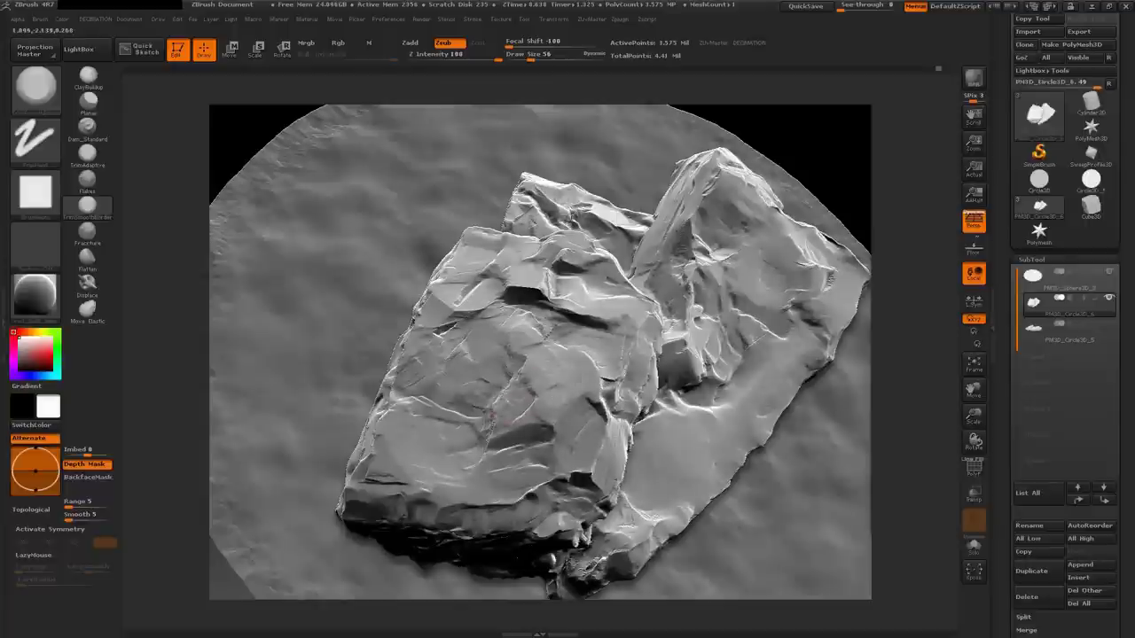
pyautogui.moveTo(575, 362); pyautogui.dragTo(506, 336)
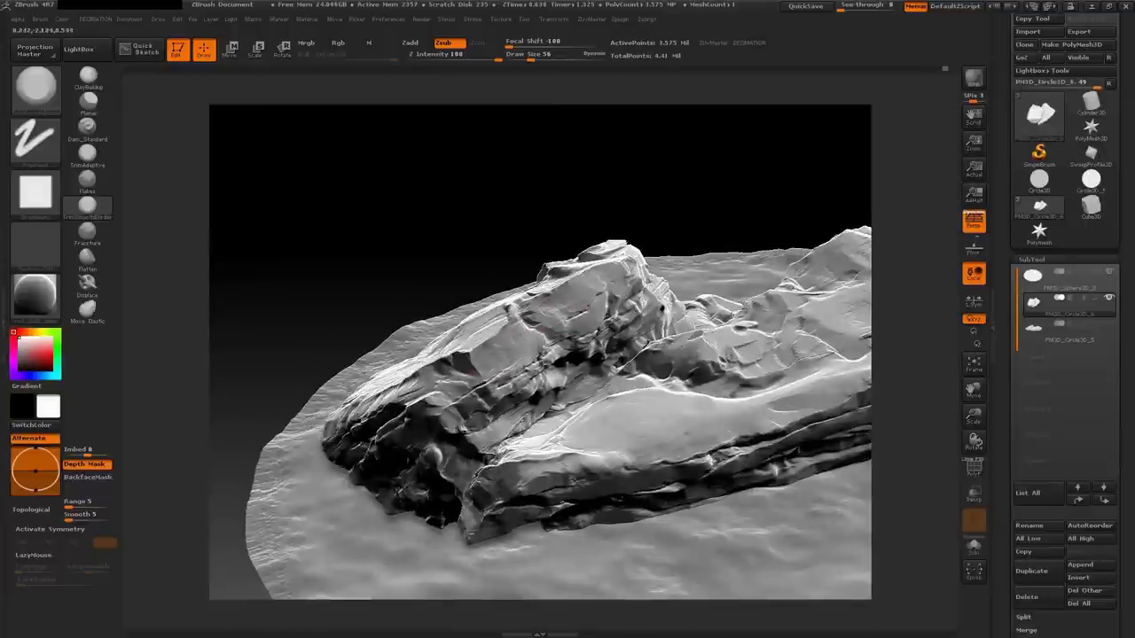
pyautogui.moveTo(578, 289); pyautogui.dragTo(550, 355)
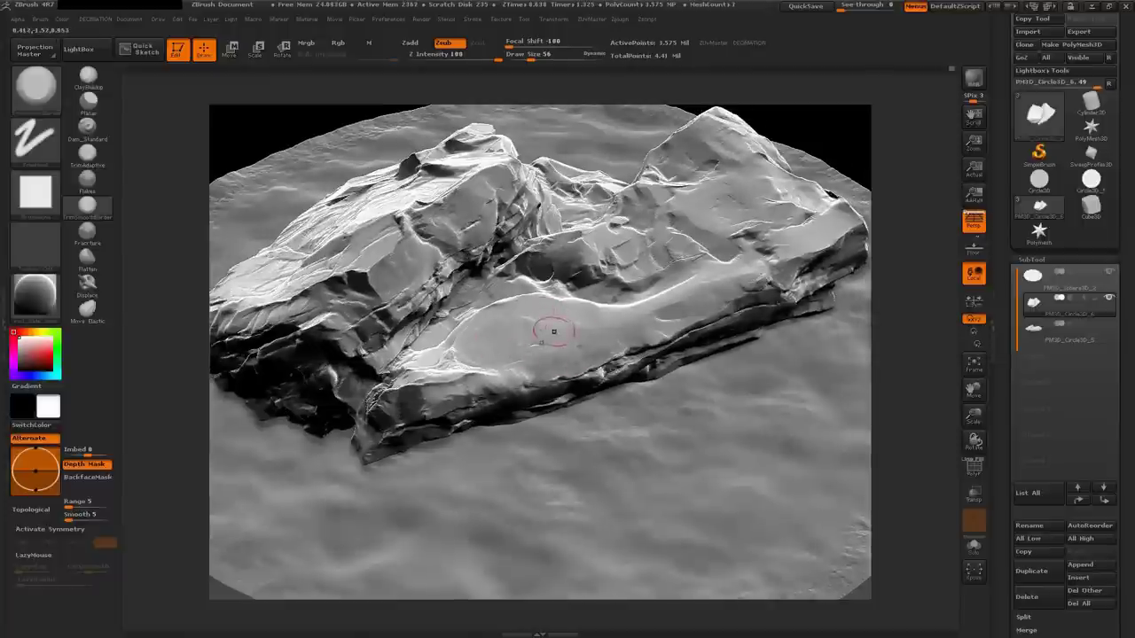
pyautogui.moveTo(553, 331); pyautogui.dragTo(559, 350)
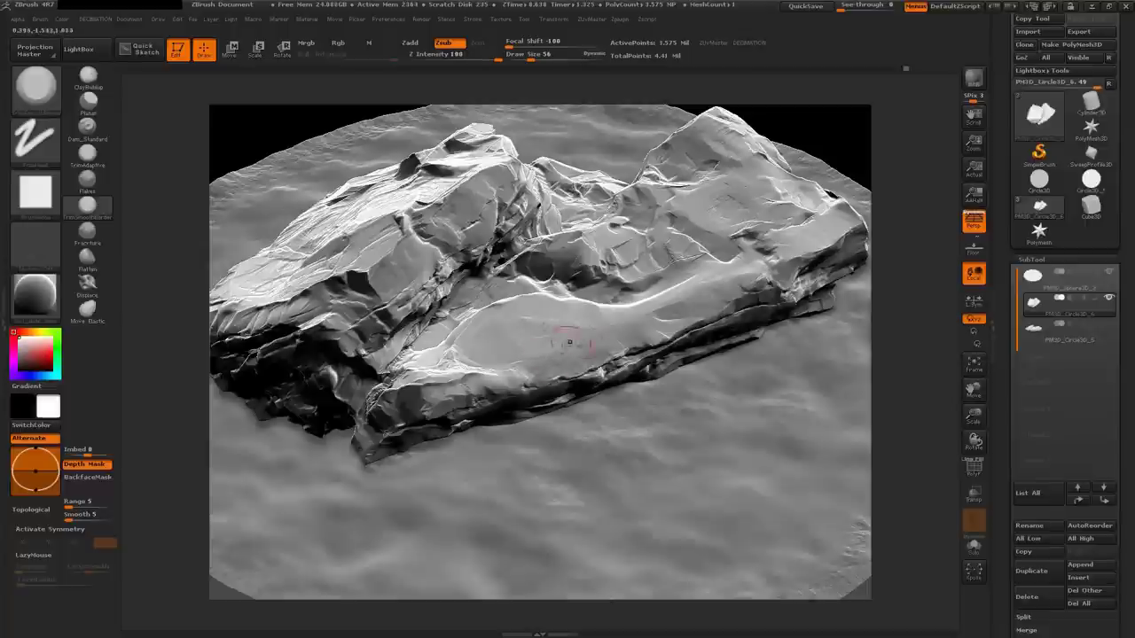
# Mask the whole rock, then unmask thin streaks along its top and right side
pyautogui.click(86, 206)
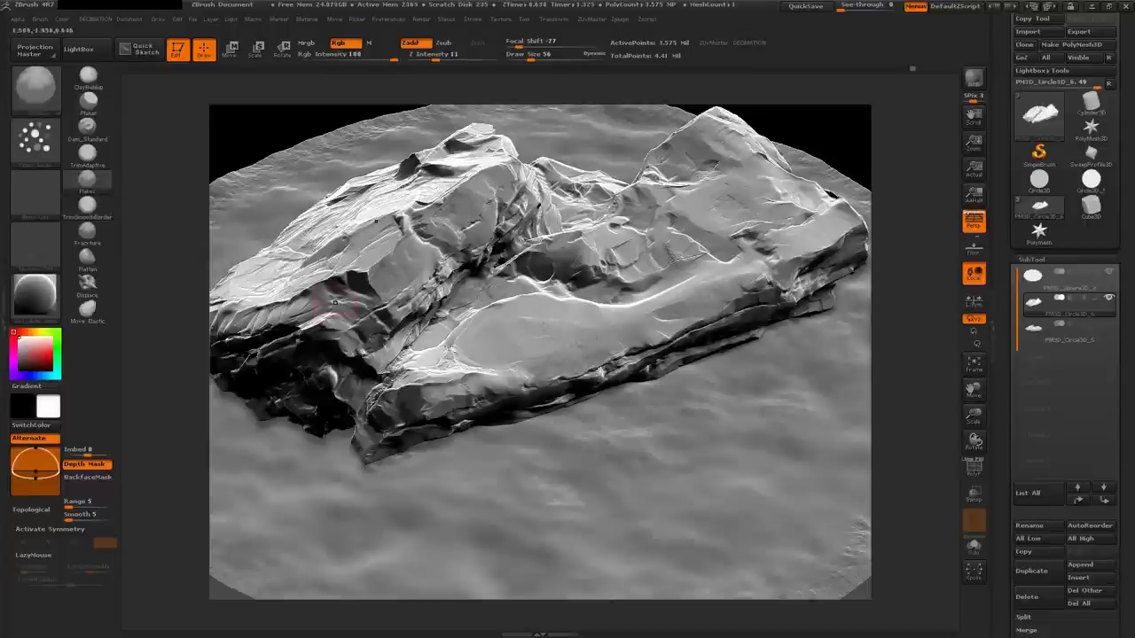
pyautogui.moveTo(133, 217); pyautogui.dragTo(315, 239)
pyautogui.keyDown('ctrl'); pyautogui.click(315, 239); pyautogui.keyUp('ctrl')
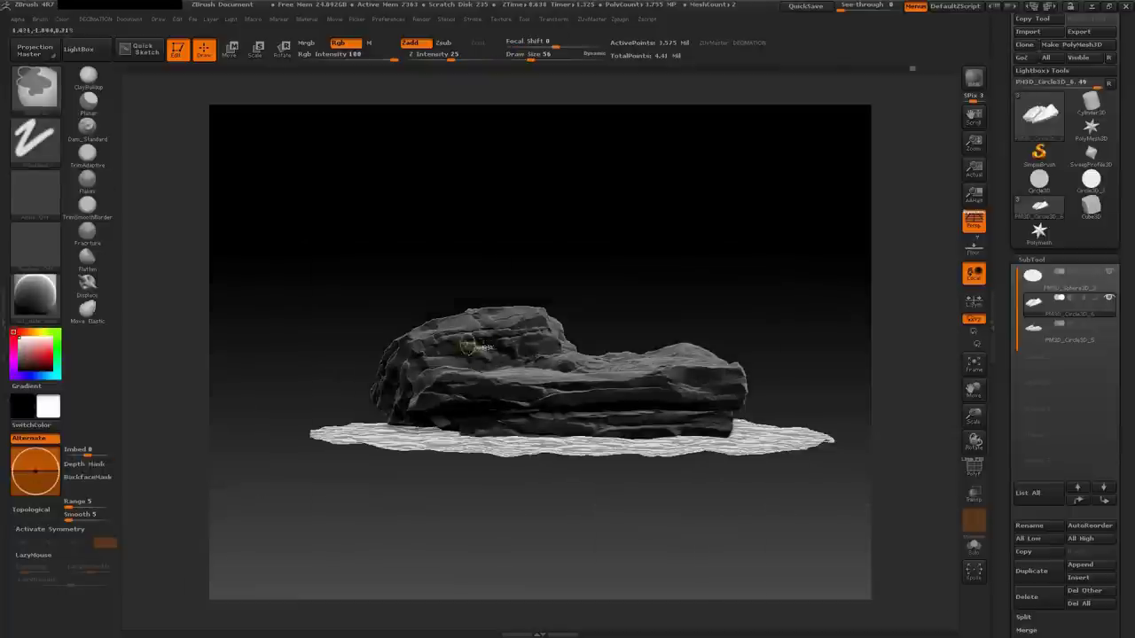
pyautogui.moveTo(532, 342)
pyautogui.keyDown('ctrl'); pyautogui.keyDown('alt'); pyautogui.mouseDown()
pyautogui.moveTo(443, 347)
pyautogui.moveTo(482, 355)
pyautogui.moveTo(479, 391)
pyautogui.moveTo(745, 379)
pyautogui.mouseUp(); pyautogui.keyUp('alt'); pyautogui.keyUp('ctrl')
pyautogui.keyDown('ctrl'); pyautogui.keyDown('alt'); pyautogui.moveTo(674, 383); pyautogui.dragTo(724, 365); pyautogui.keyUp('alt'); pyautogui.keyUp('ctrl')
pyautogui.moveTo(479, 395)
pyautogui.mouseDown()
pyautogui.moveTo(568, 390)
pyautogui.moveTo(346, 408)
pyautogui.mouseUp()
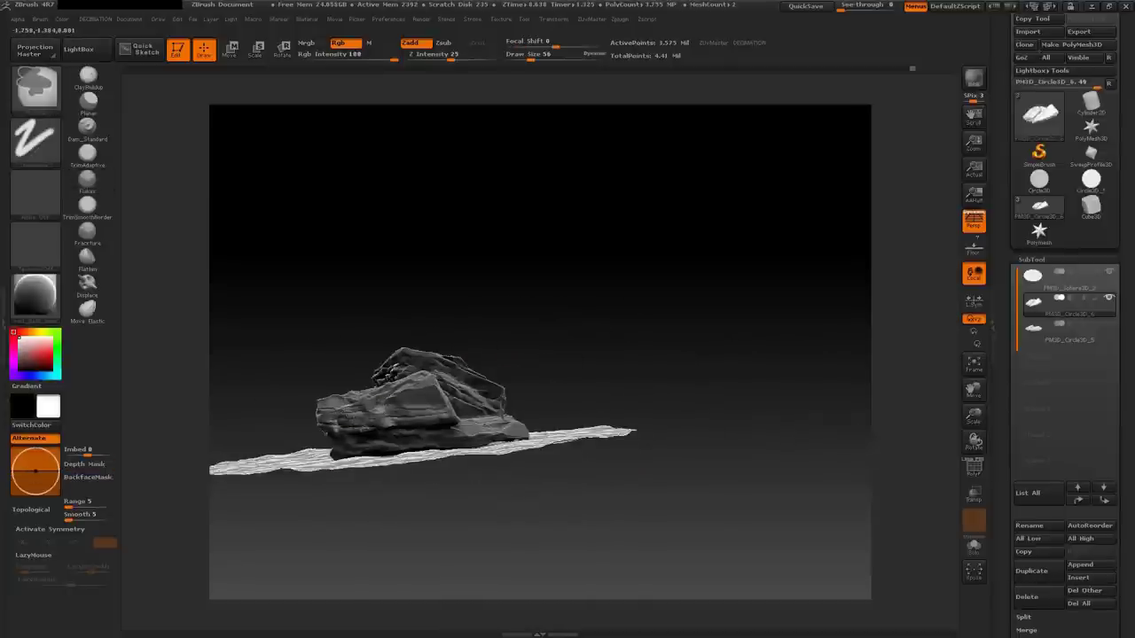
pyautogui.moveTo(346, 407)
pyautogui.mouseDown()
pyautogui.moveTo(457, 394)
pyautogui.moveTo(479, 407)
pyautogui.moveTo(523, 392)
pyautogui.moveTo(486, 369)
pyautogui.moveTo(602, 360)
pyautogui.moveTo(591, 381)
pyautogui.moveTo(595, 274)
pyautogui.moveTo(570, 365)
pyautogui.moveTo(543, 368)
pyautogui.moveTo(620, 373)
pyautogui.moveTo(571, 373)
pyautogui.mouseUp()
# Raise Z Intensity from 11 to 21 and build up flakes on the unmasked streaks
pyautogui.press('space')
pyautogui.press('space')
pyautogui.moveTo(435, 56); pyautogui.dragTo(448, 57)
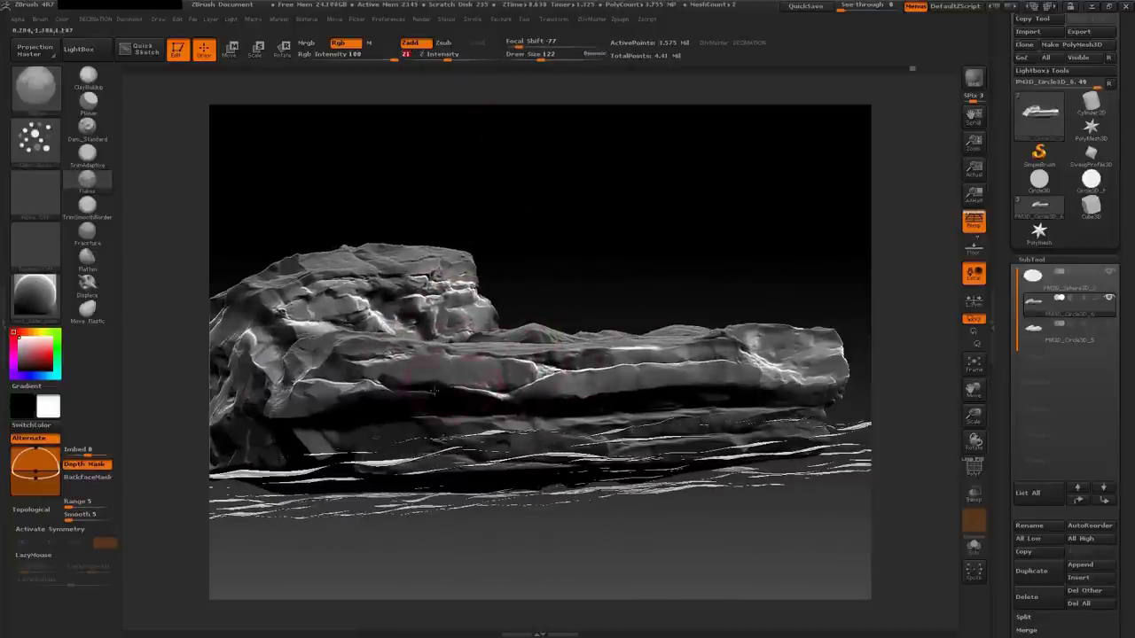
pyautogui.moveTo(434, 360); pyautogui.dragTo(621, 365)
pyautogui.moveTo(318, 436); pyautogui.dragTo(374, 427)
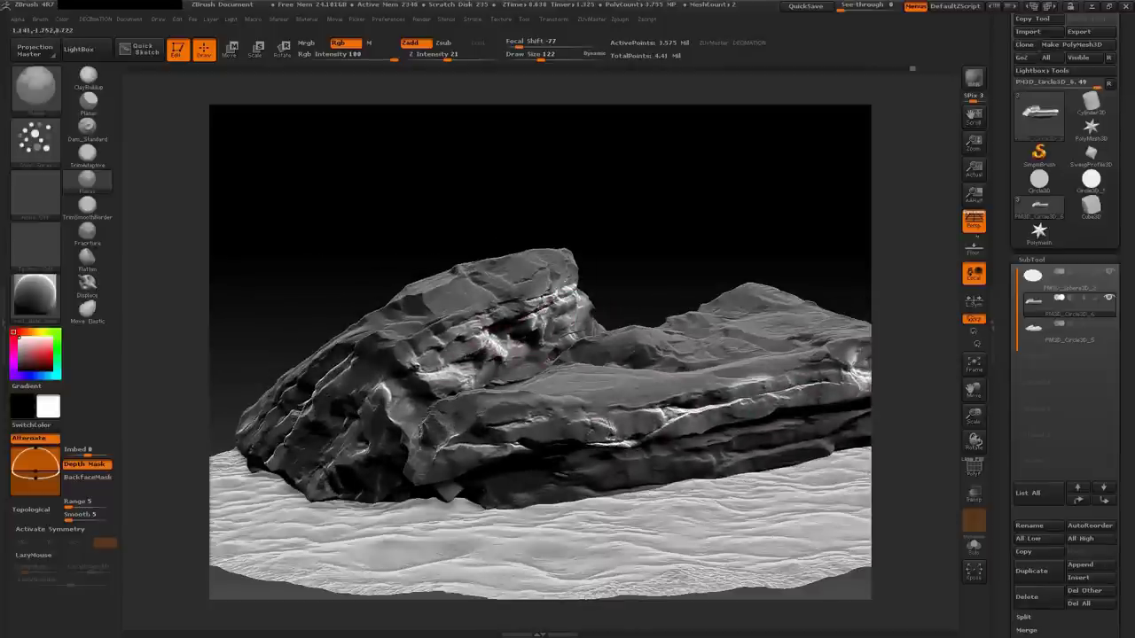
pyautogui.moveTo(436, 355)
pyautogui.mouseDown()
pyautogui.moveTo(448, 251)
pyautogui.moveTo(535, 338)
pyautogui.moveTo(532, 310)
pyautogui.mouseUp()
pyautogui.moveTo(496, 372)
pyautogui.mouseDown()
pyautogui.moveTo(424, 407)
pyautogui.moveTo(439, 431)
pyautogui.moveTo(496, 416)
pyautogui.moveTo(501, 425)
pyautogui.mouseUp()
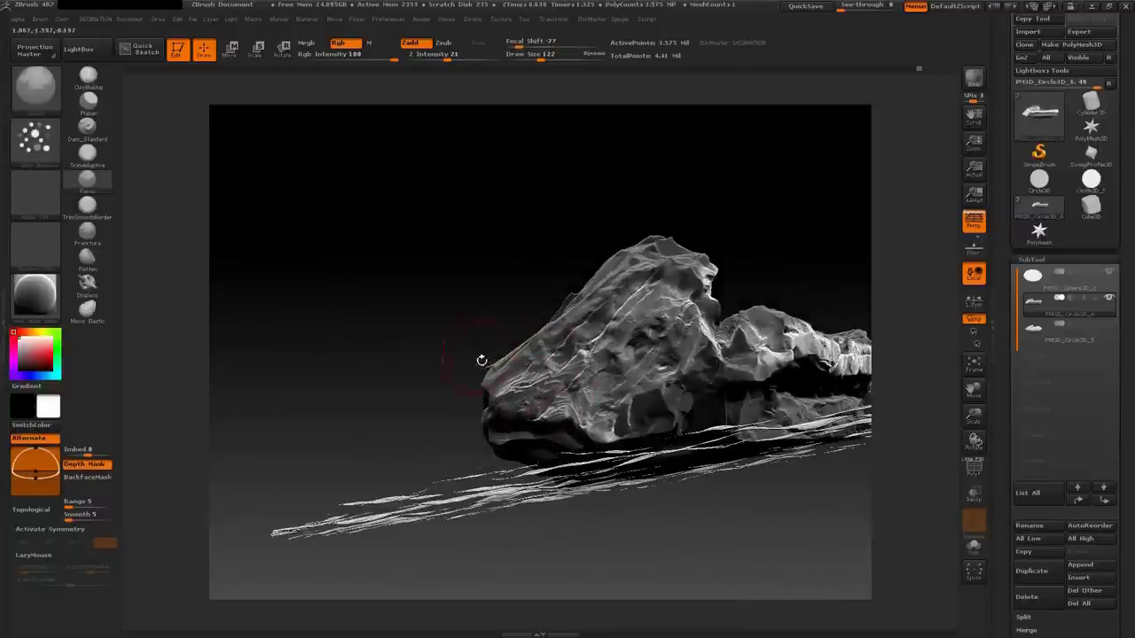
pyautogui.moveTo(481, 360)
pyautogui.mouseDown()
pyautogui.moveTo(486, 388)
pyautogui.moveTo(465, 426)
pyautogui.moveTo(559, 385)
pyautogui.mouseUp()
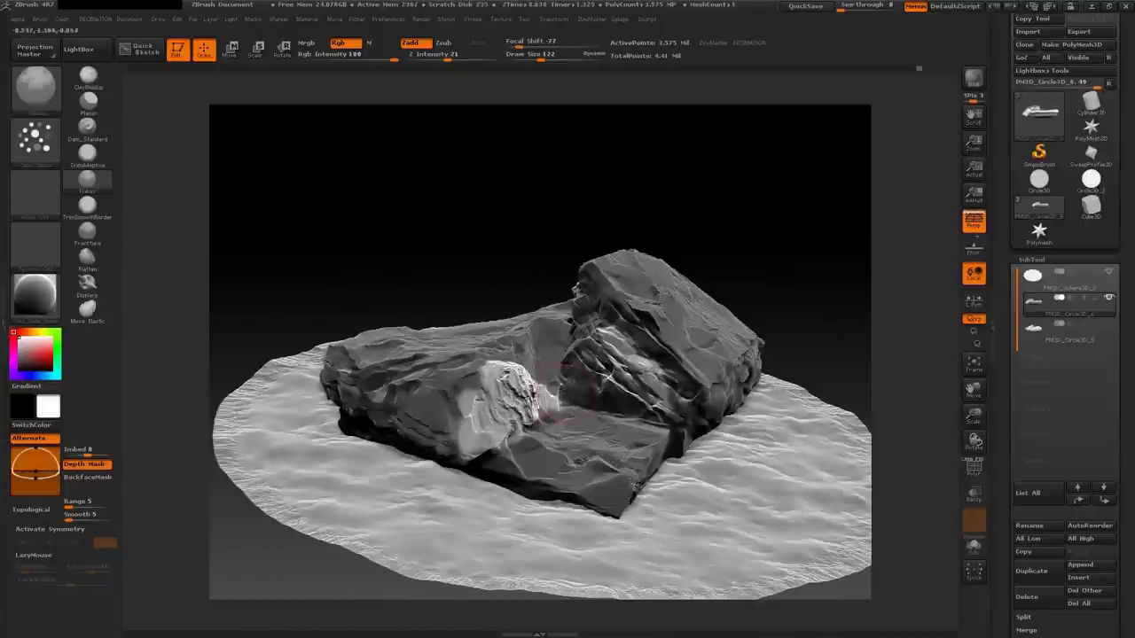
pyautogui.moveTo(457, 397)
pyautogui.mouseDown()
pyautogui.moveTo(523, 404)
pyautogui.moveTo(509, 416)
pyautogui.moveTo(531, 403)
pyautogui.mouseUp()
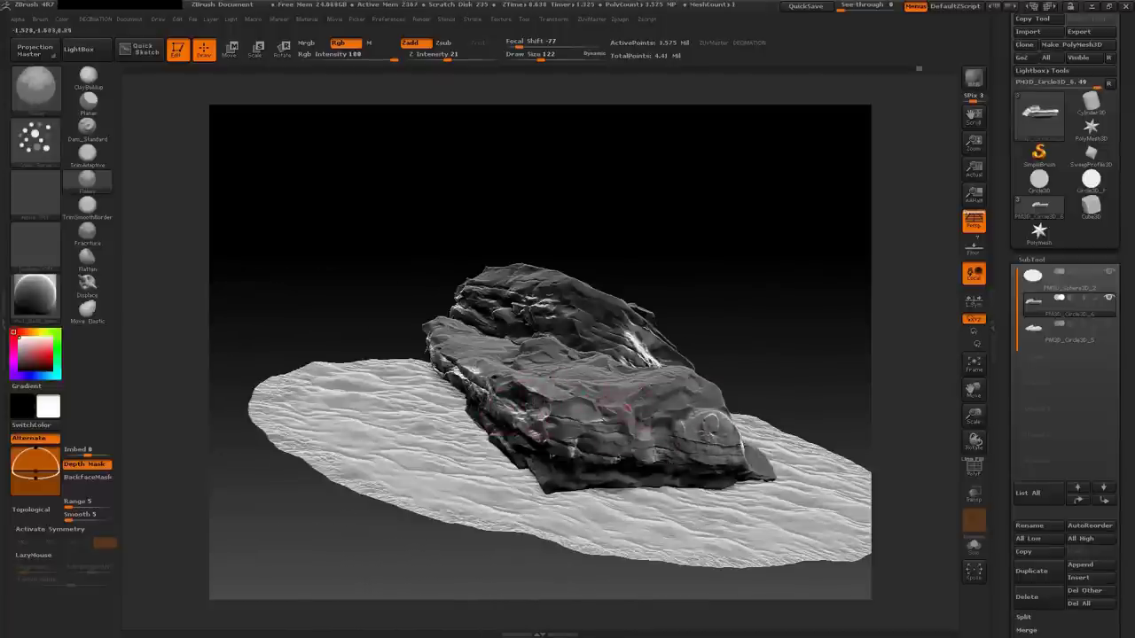
pyautogui.moveTo(701, 435); pyautogui.dragTo(664, 436)
pyautogui.moveTo(501, 416)
pyautogui.mouseDown()
pyautogui.moveTo(490, 381)
pyautogui.moveTo(659, 310)
pyautogui.moveTo(465, 297)
pyautogui.moveTo(461, 319)
pyautogui.mouseUp()
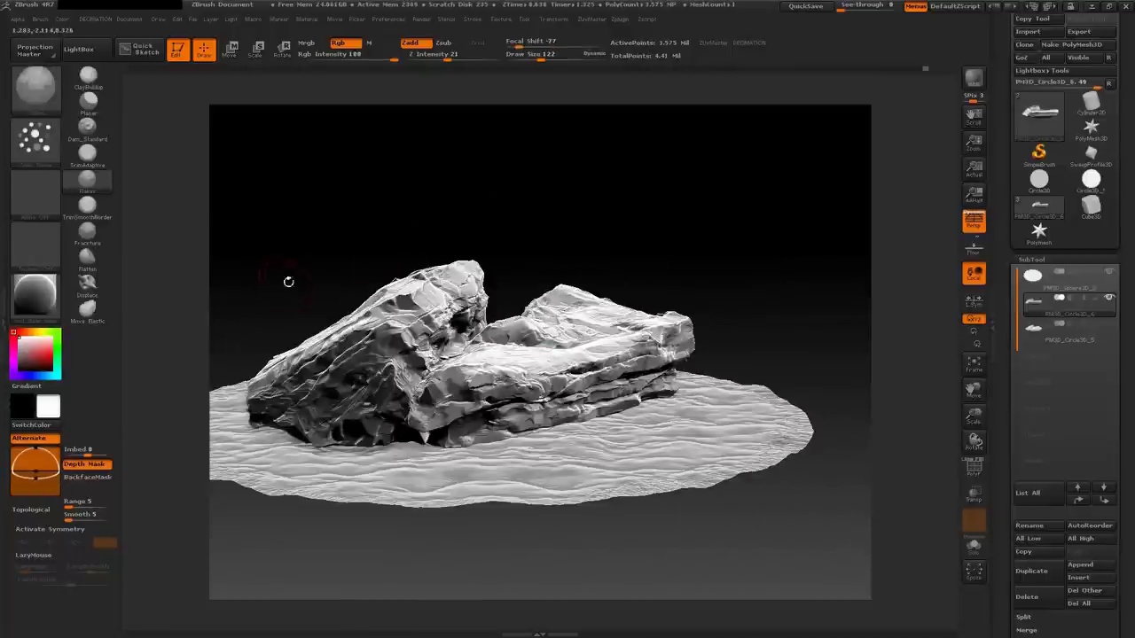
# Switch to a different carving brush and shrink it from 122 to 37
pyautogui.click(87, 206)
pyautogui.moveTo(177, 293)
pyautogui.mouseDown()
pyautogui.moveTo(528, 390)
pyautogui.moveTo(496, 393)
pyautogui.moveTo(528, 395)
pyautogui.moveTo(526, 360)
pyautogui.moveTo(523, 379)
pyautogui.moveTo(606, 351)
pyautogui.mouseUp()
pyautogui.press('space')
pyautogui.press('space')
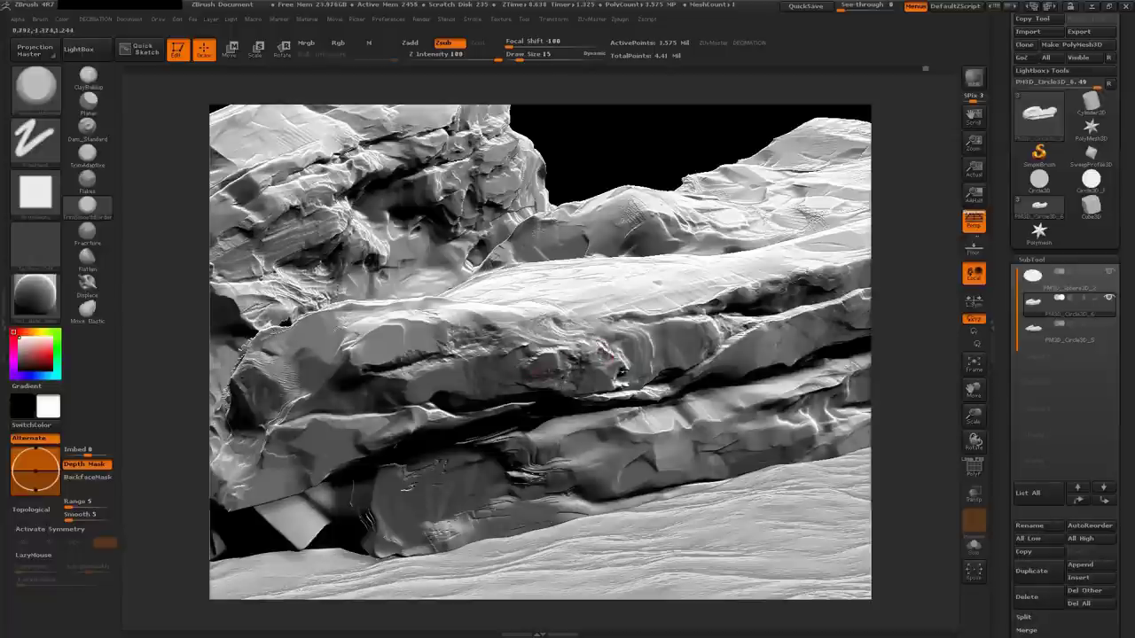
# Lower Z Intensity to 40 and flatten chips into the upper block's front face and ledges
pyautogui.moveTo(603, 359)
pyautogui.mouseDown()
pyautogui.moveTo(497, 368)
pyautogui.moveTo(532, 377)
pyautogui.mouseUp()
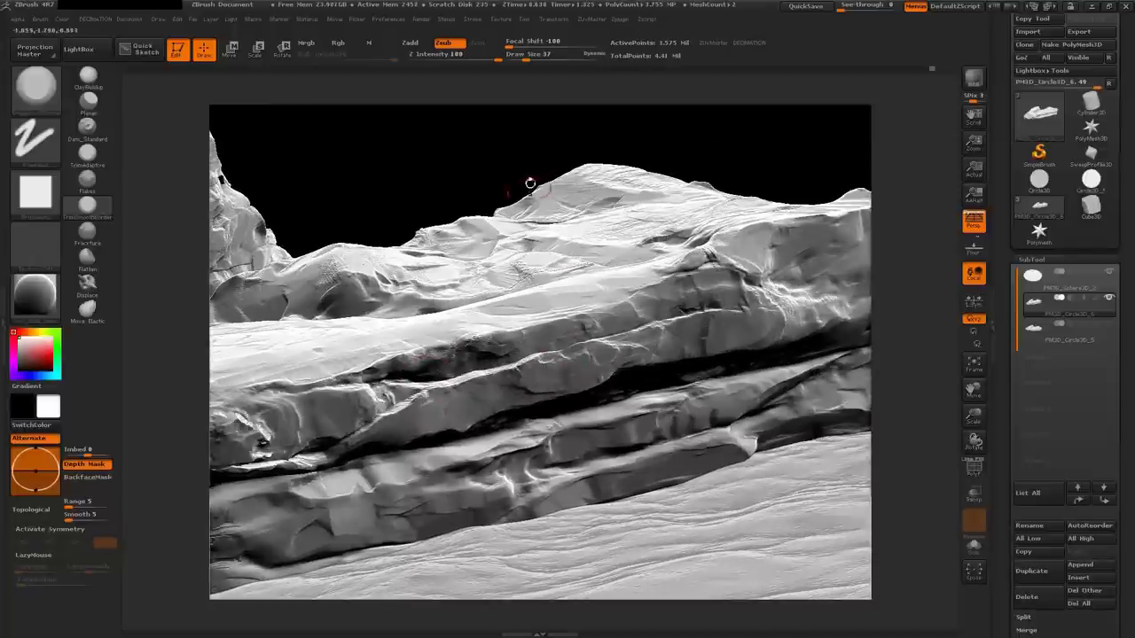
pyautogui.moveTo(497, 55); pyautogui.dragTo(469, 55)
pyautogui.moveTo(524, 376)
pyautogui.mouseDown()
pyautogui.moveTo(590, 383)
pyautogui.moveTo(527, 399)
pyautogui.moveTo(528, 413)
pyautogui.mouseUp()
pyautogui.moveTo(561, 374); pyautogui.dragTo(512, 410)
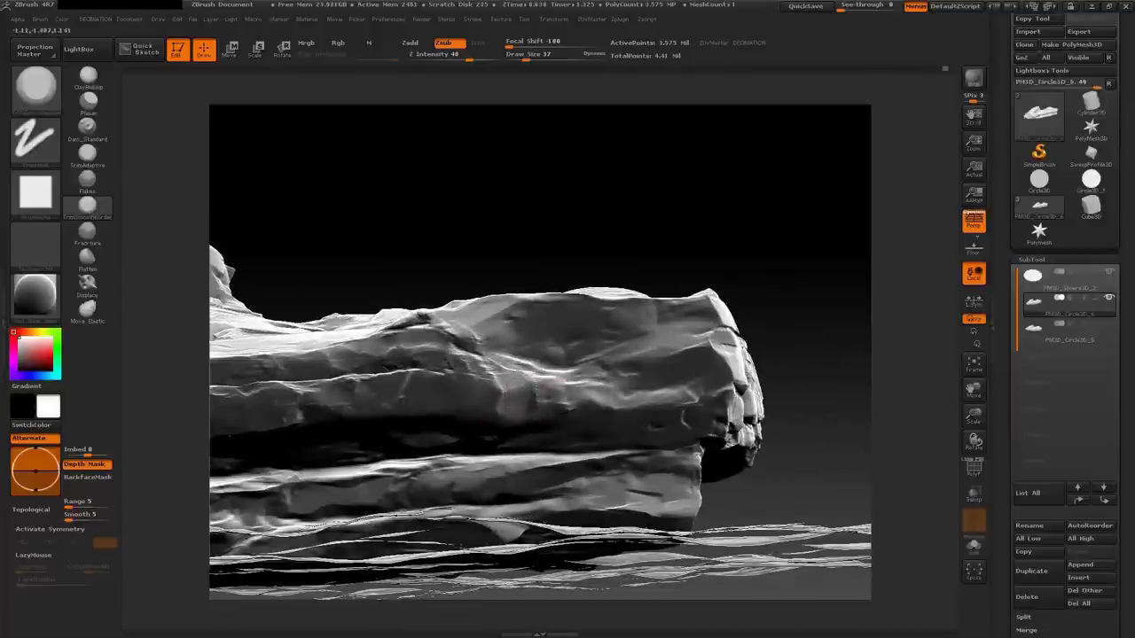
pyautogui.moveTo(585, 392); pyautogui.dragTo(572, 403)
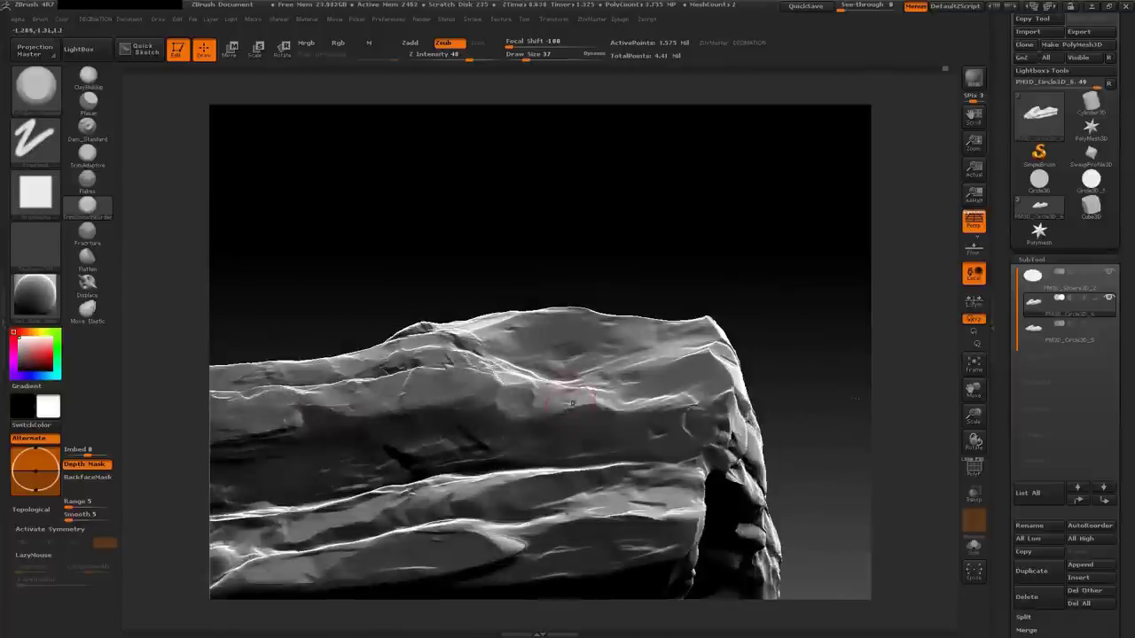
pyautogui.moveTo(696, 395); pyautogui.dragTo(674, 576)
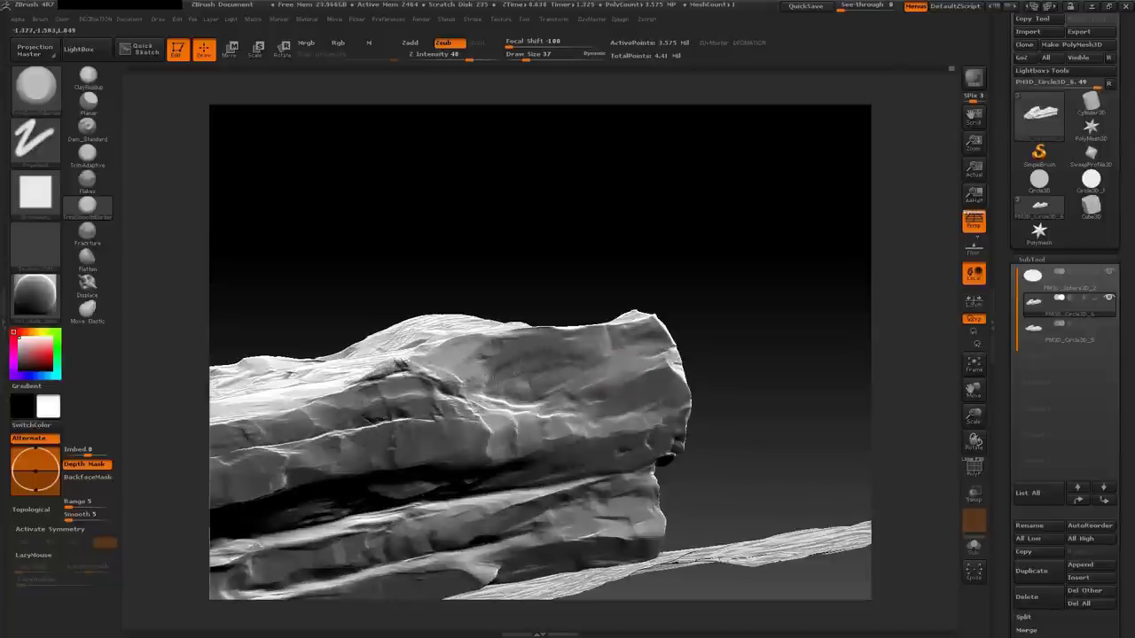
pyautogui.moveTo(479, 378); pyautogui.dragTo(554, 382)
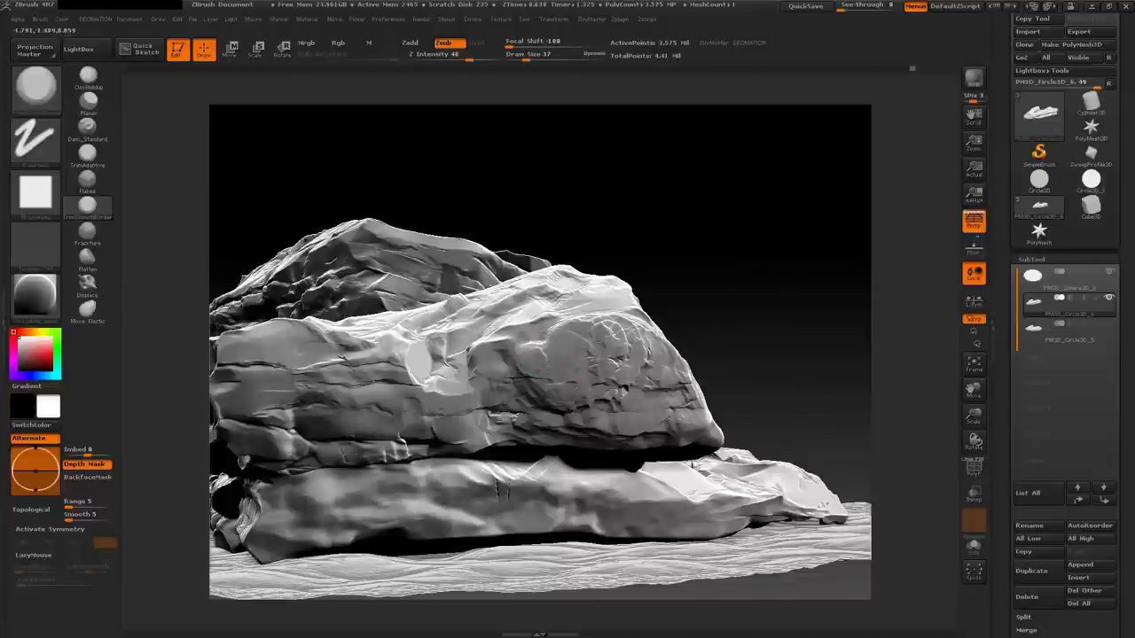
pyautogui.moveTo(650, 362)
pyautogui.mouseDown()
pyautogui.moveTo(631, 369)
pyautogui.moveTo(609, 326)
pyautogui.mouseUp()
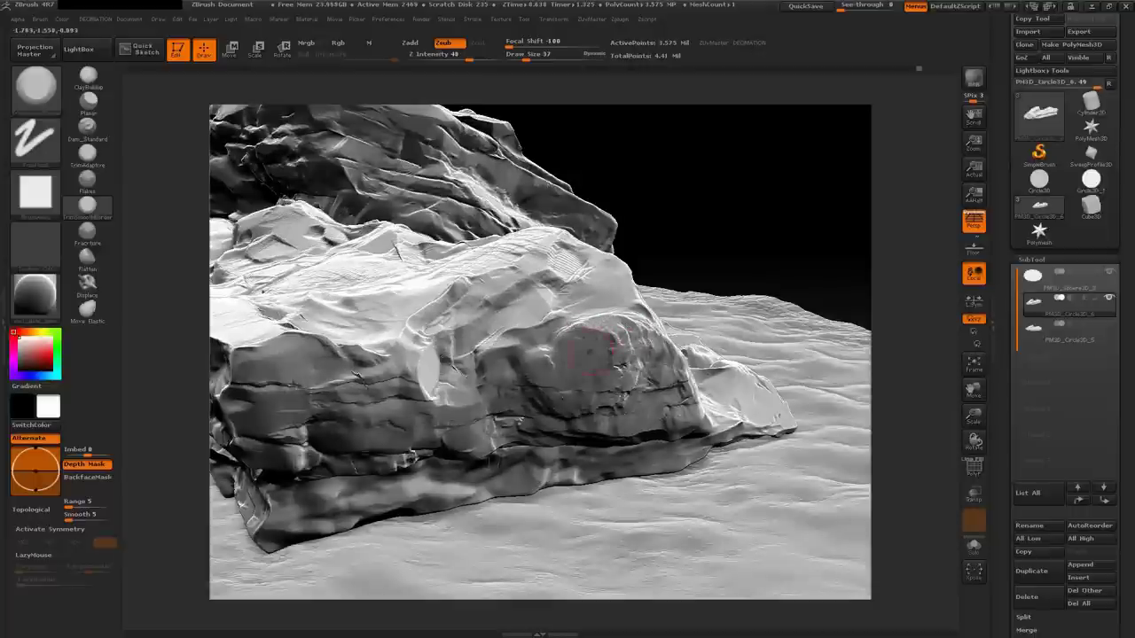
pyautogui.moveTo(557, 415); pyautogui.dragTo(568, 381)
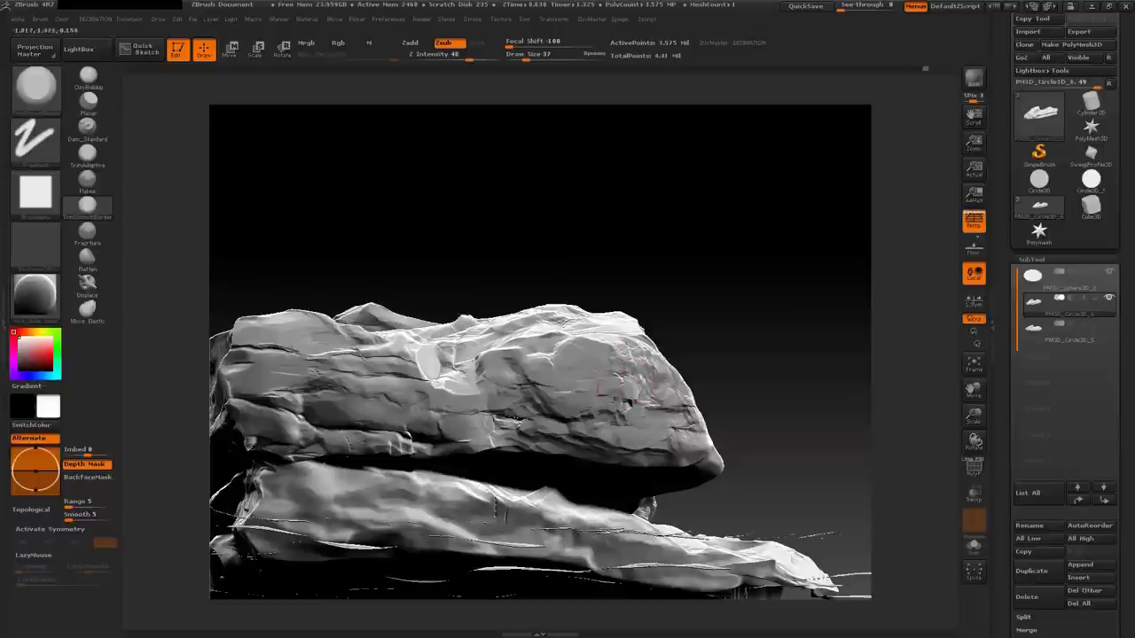
pyautogui.moveTo(549, 371); pyautogui.dragTo(547, 399)
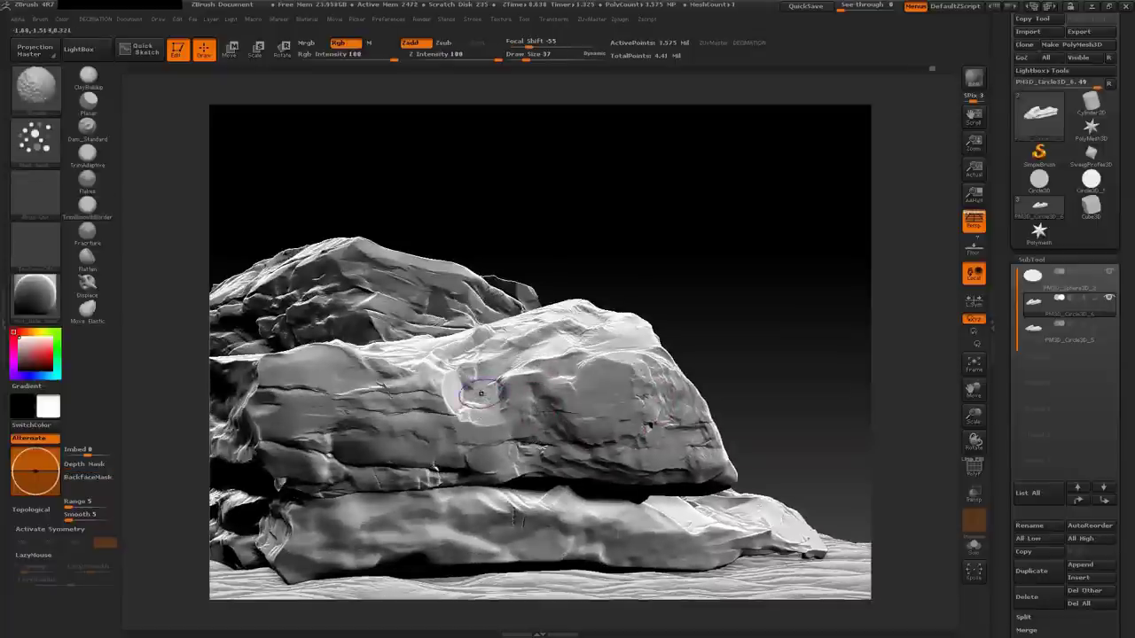
pyautogui.moveTo(453, 390); pyautogui.dragTo(397, 385)
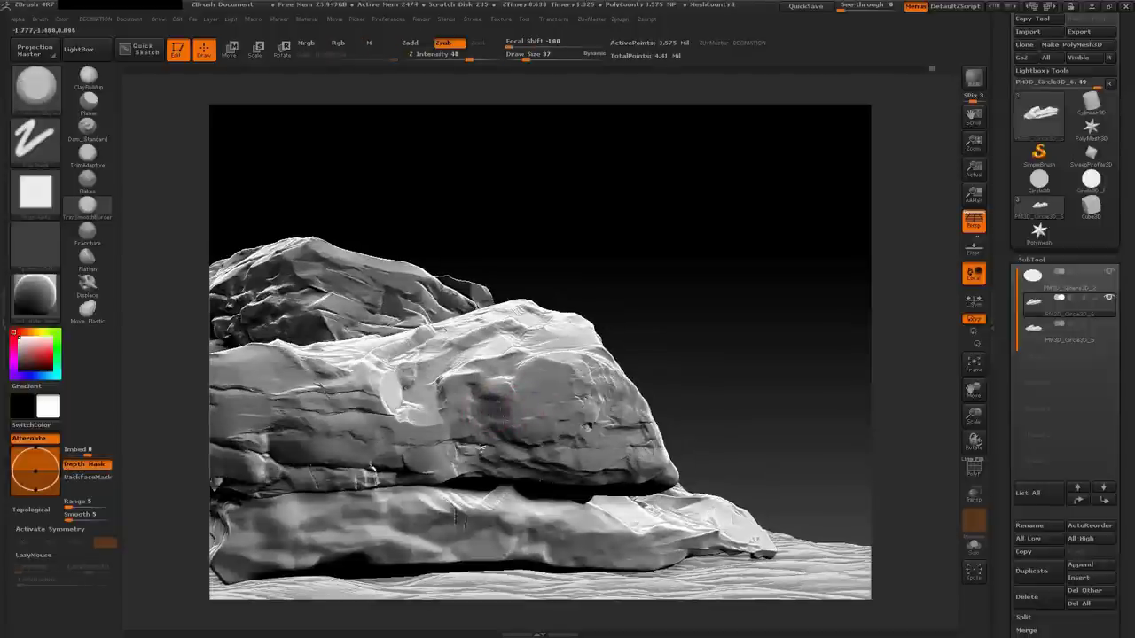
pyautogui.moveTo(512, 406)
pyautogui.mouseDown()
pyautogui.moveTo(498, 399)
pyautogui.moveTo(577, 403)
pyautogui.moveTo(539, 396)
pyautogui.mouseUp()
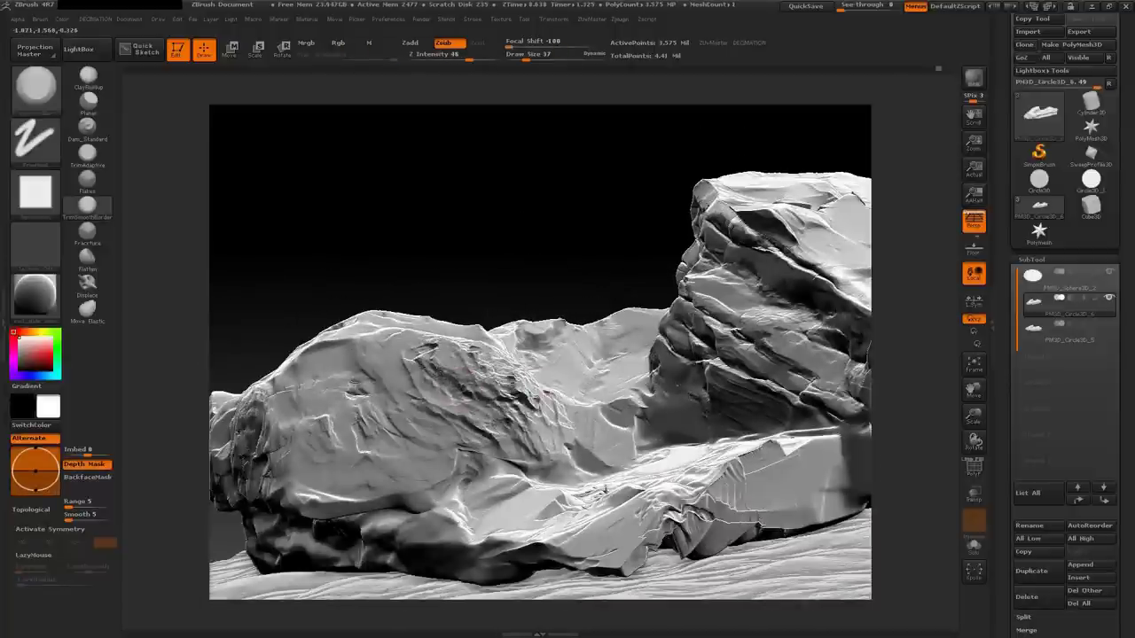
# Enlarge the brush to 175, then shrink it to 75 and carve the lower slabs
pyautogui.moveTo(517, 395)
pyautogui.mouseDown()
pyautogui.moveTo(554, 410)
pyautogui.moveTo(501, 381)
pyautogui.mouseUp()
pyautogui.press('space')
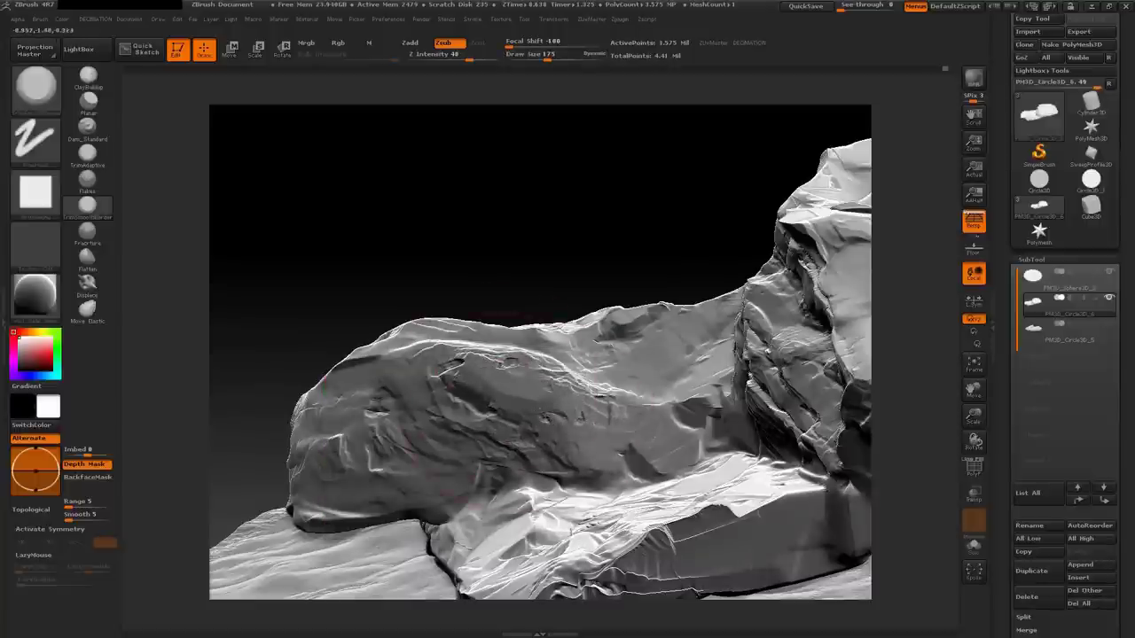
pyautogui.moveTo(490, 376)
pyautogui.mouseDown()
pyautogui.moveTo(515, 383)
pyautogui.moveTo(523, 355)
pyautogui.moveTo(510, 372)
pyautogui.mouseUp()
pyautogui.press('[')
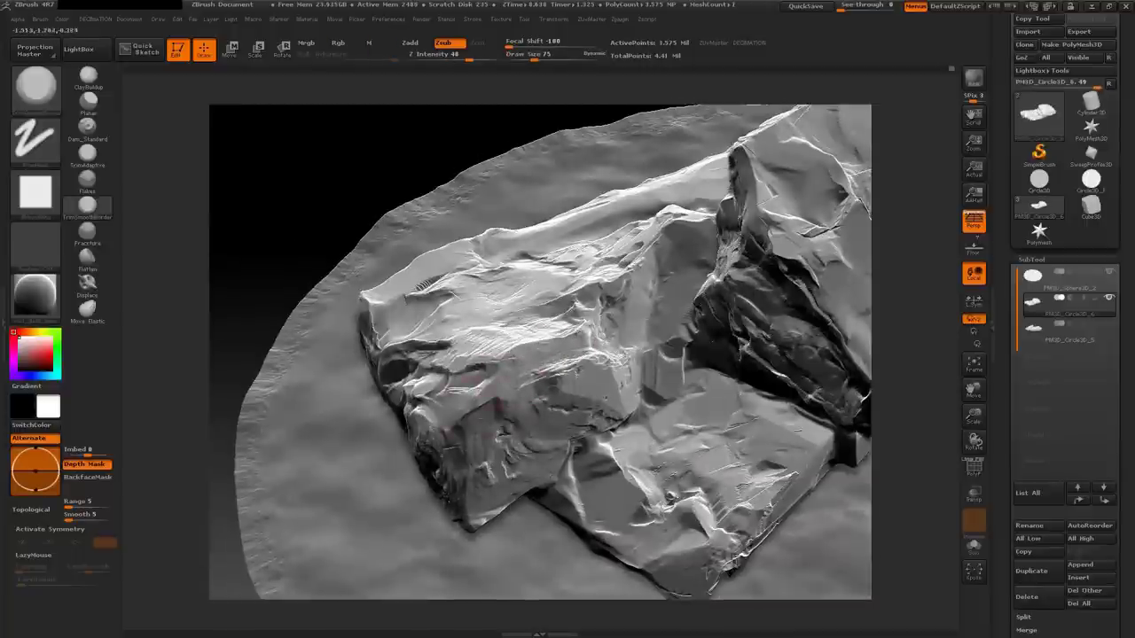
pyautogui.moveTo(492, 401); pyautogui.dragTo(537, 408)
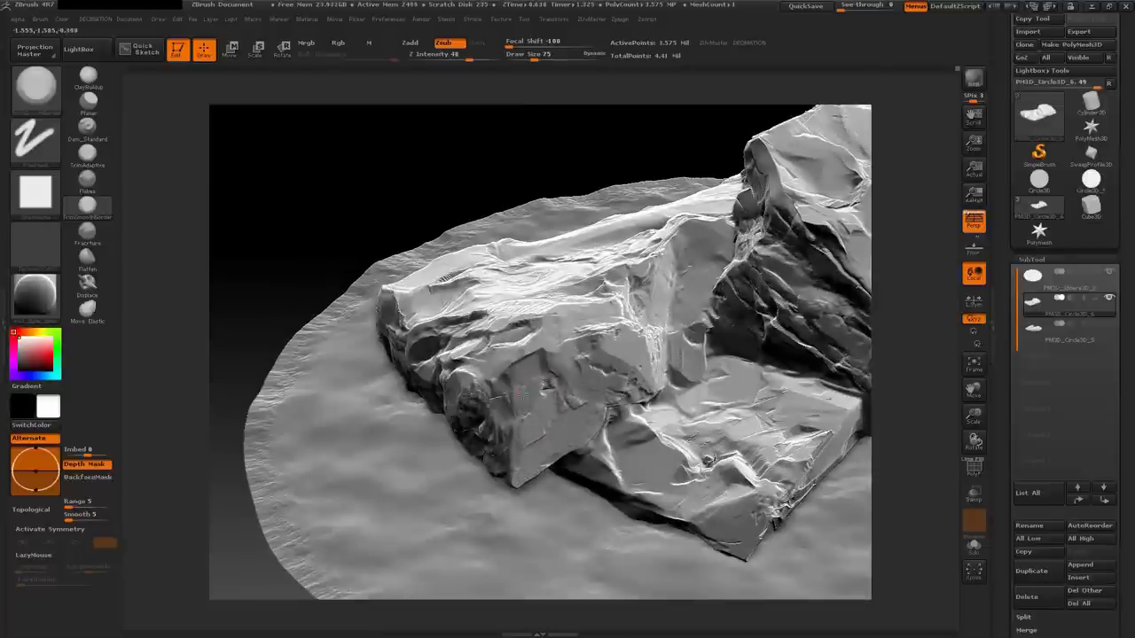
pyautogui.moveTo(541, 355)
pyautogui.mouseDown()
pyautogui.moveTo(581, 391)
pyautogui.moveTo(611, 328)
pyautogui.moveTo(550, 363)
pyautogui.moveTo(557, 383)
pyautogui.moveTo(612, 385)
pyautogui.moveTo(581, 404)
pyautogui.moveTo(594, 447)
pyautogui.moveTo(581, 488)
pyautogui.mouseUp()
# Shrink the brush to about 45 and chip the rock's side and top faces
pyautogui.press('space')
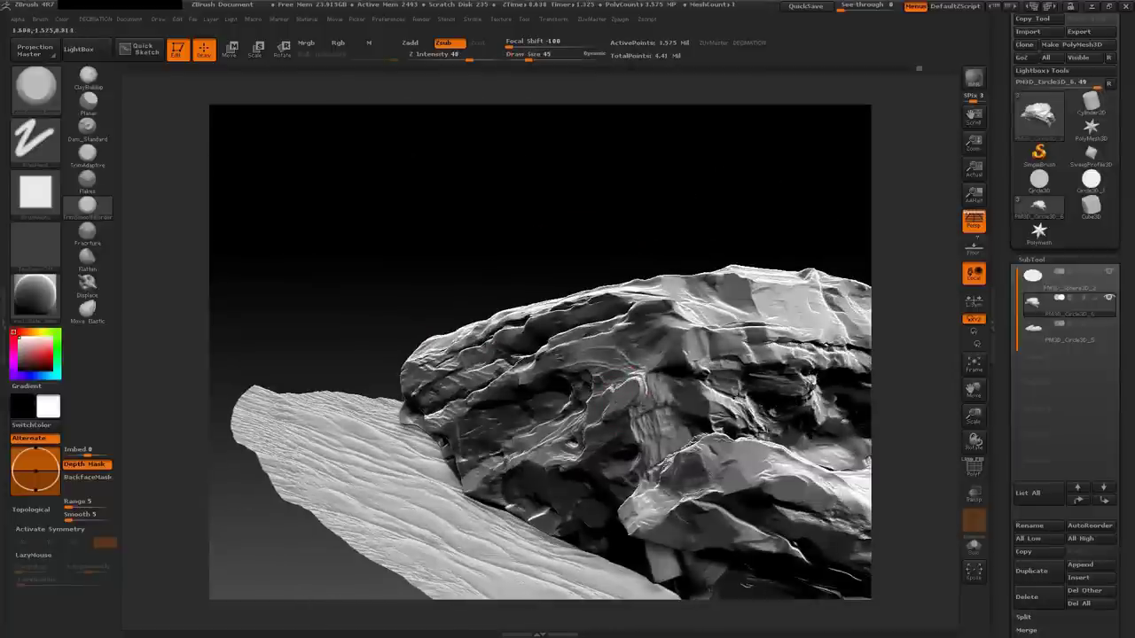
pyautogui.moveTo(642, 381); pyautogui.dragTo(652, 417)
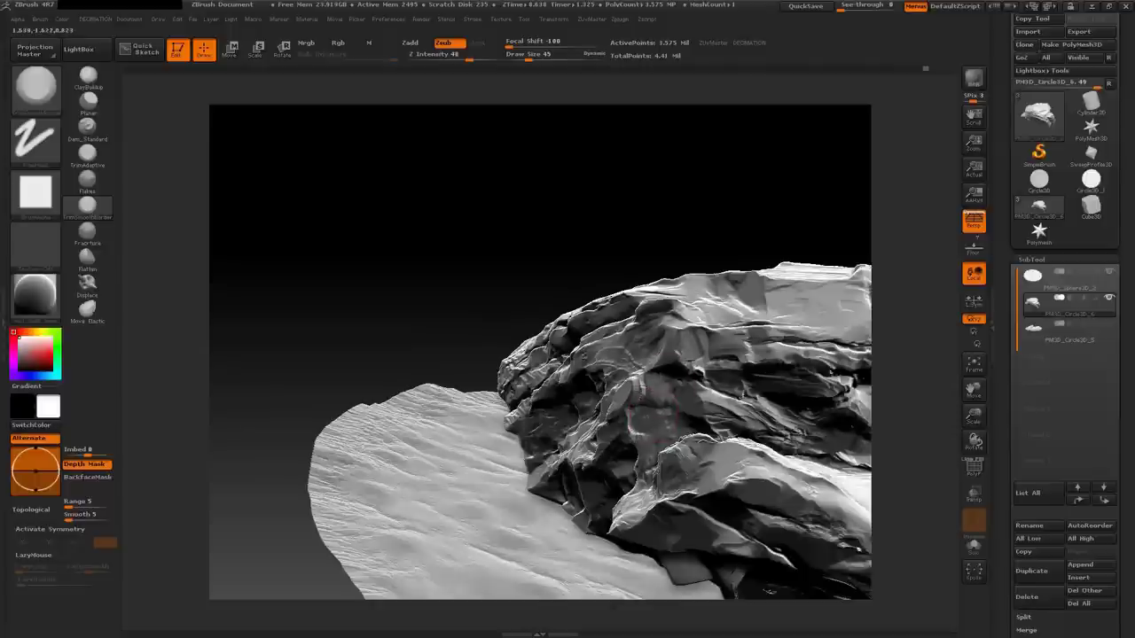
pyautogui.moveTo(635, 400); pyautogui.dragTo(673, 359)
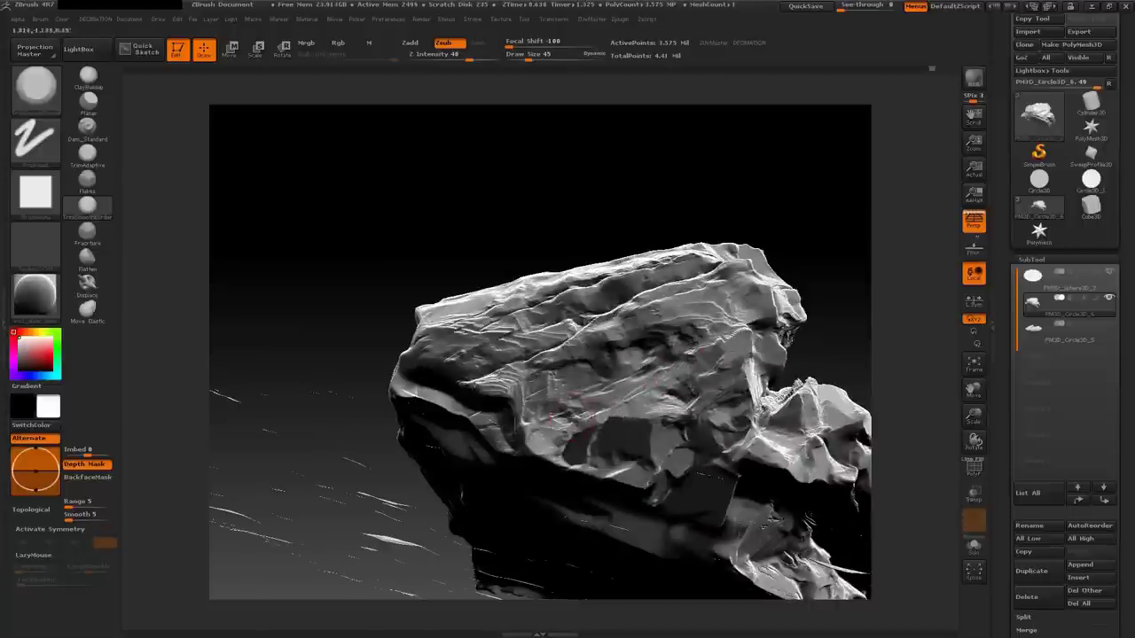
pyautogui.moveTo(563, 391); pyautogui.dragTo(572, 368)
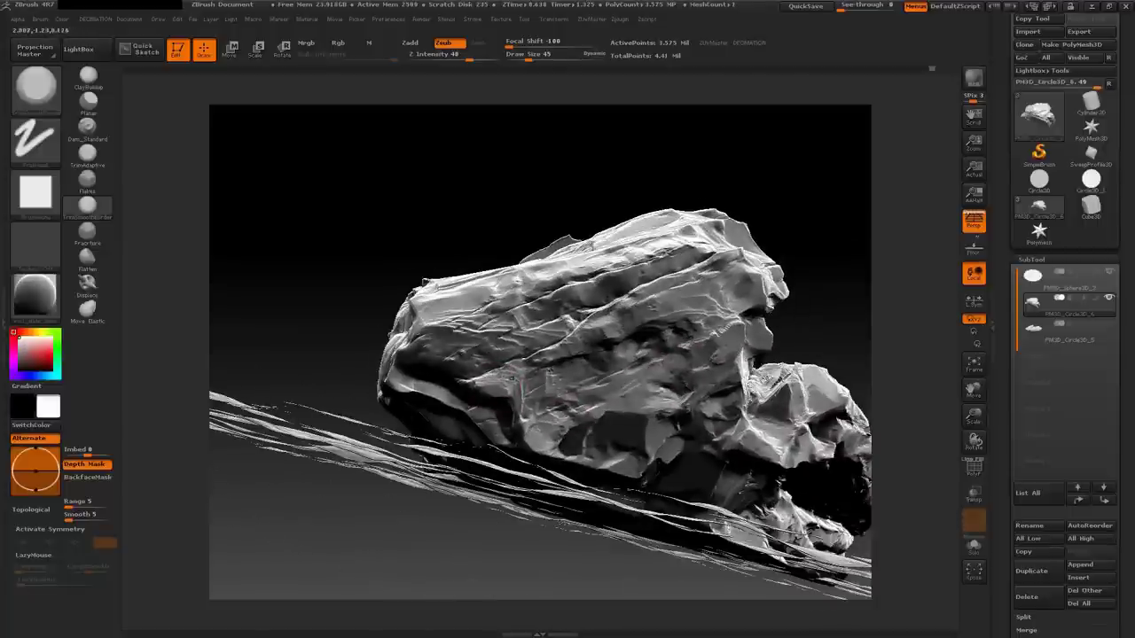
pyautogui.moveTo(525, 402)
pyautogui.mouseDown()
pyautogui.moveTo(515, 393)
pyautogui.moveTo(539, 394)
pyautogui.moveTo(524, 383)
pyautogui.moveTo(549, 372)
pyautogui.mouseUp()
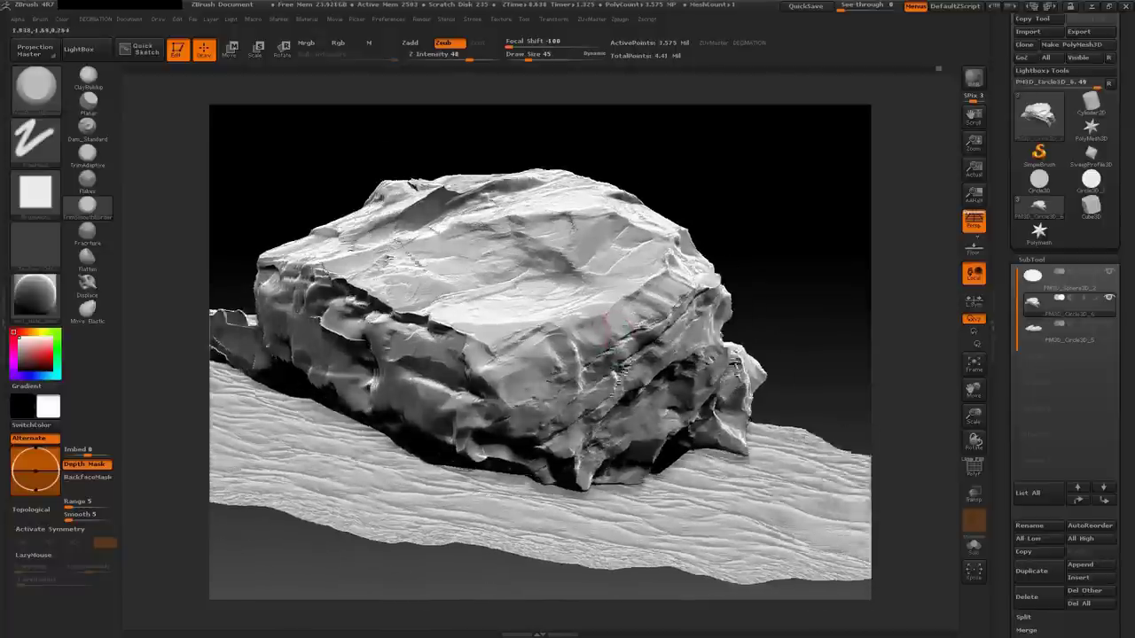
pyautogui.moveTo(606, 320); pyautogui.dragTo(596, 266)
# Enlarge the brush to 89 and carve crisp planes across the rock's front
pyautogui.rightClick(596, 267)
pyautogui.moveTo(629, 304)
pyautogui.mouseDown()
pyautogui.moveTo(661, 304)
pyautogui.moveTo(626, 276)
pyautogui.mouseUp()
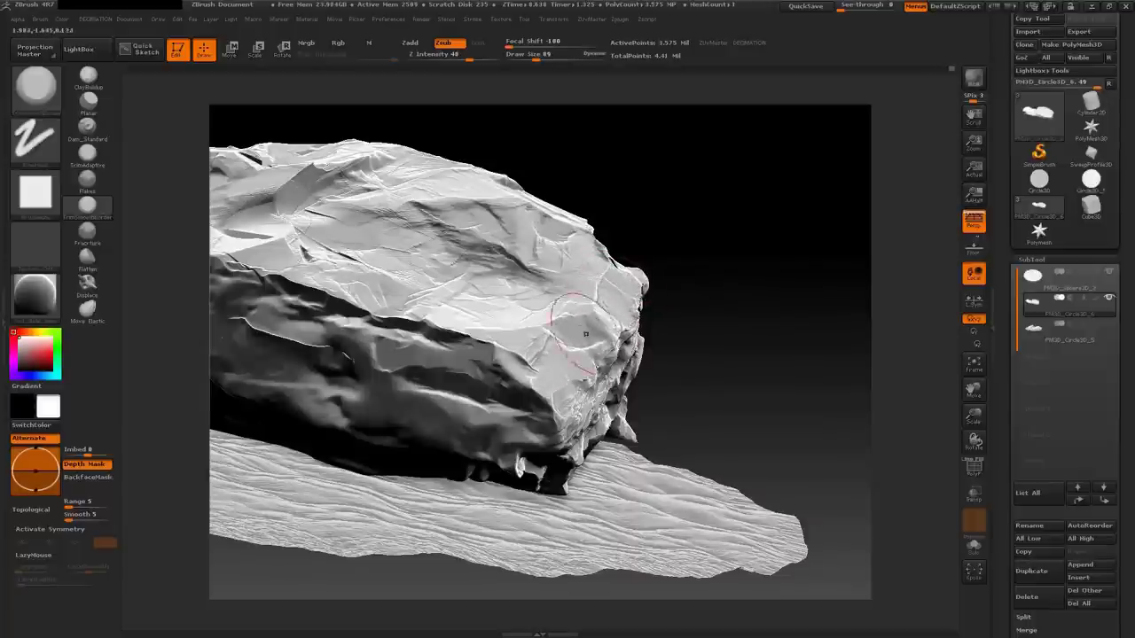
pyautogui.moveTo(623, 287); pyautogui.dragTo(568, 293, button='right')
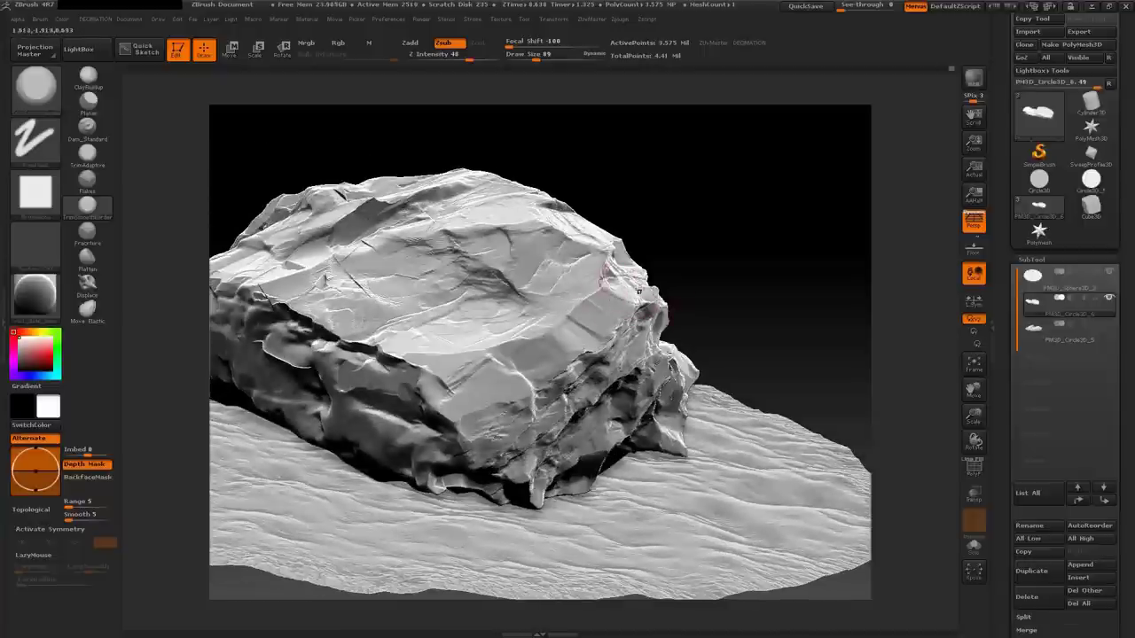
pyautogui.moveTo(638, 291)
pyautogui.mouseDown(button='right')
pyautogui.moveTo(603, 325)
pyautogui.moveTo(567, 333)
pyautogui.moveTo(600, 334)
pyautogui.moveTo(568, 328)
pyautogui.moveTo(576, 355)
pyautogui.moveTo(625, 399)
pyautogui.mouseUp(button='right')
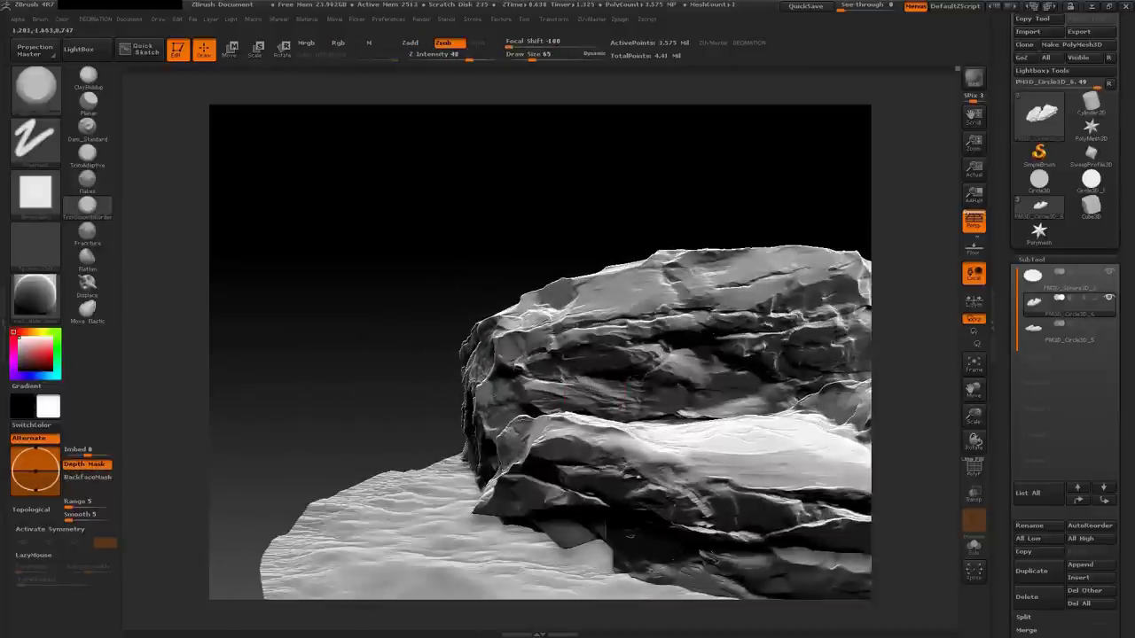
pyautogui.moveTo(537, 348); pyautogui.dragTo(550, 346, button='right')
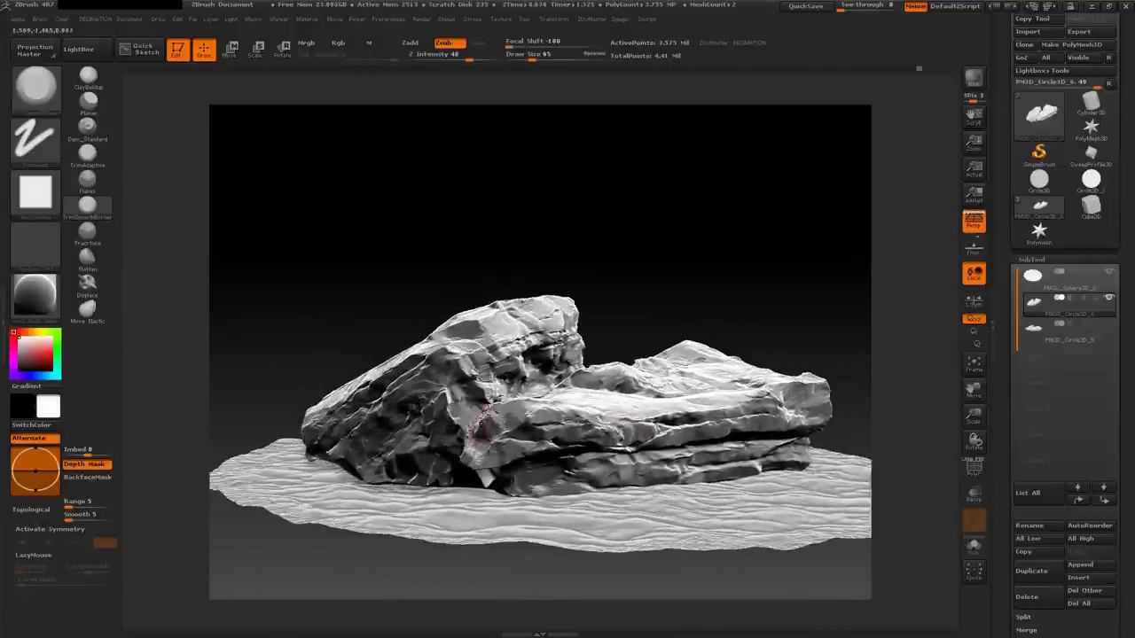
pyautogui.moveTo(464, 477)
pyautogui.mouseDown(button='right')
pyautogui.moveTo(592, 380)
pyautogui.moveTo(616, 375)
pyautogui.moveTo(583, 396)
pyautogui.moveTo(588, 445)
pyautogui.moveTo(656, 341)
pyautogui.moveTo(609, 405)
pyautogui.moveTo(603, 435)
pyautogui.moveTo(625, 399)
pyautogui.moveTo(613, 406)
pyautogui.moveTo(667, 371)
pyautogui.mouseUp(button='right')
# Mask the rock and ground with a rectangle, dismissing the undo history warning
pyautogui.rightClick(606, 434)
pyautogui.rightClick(667, 371)
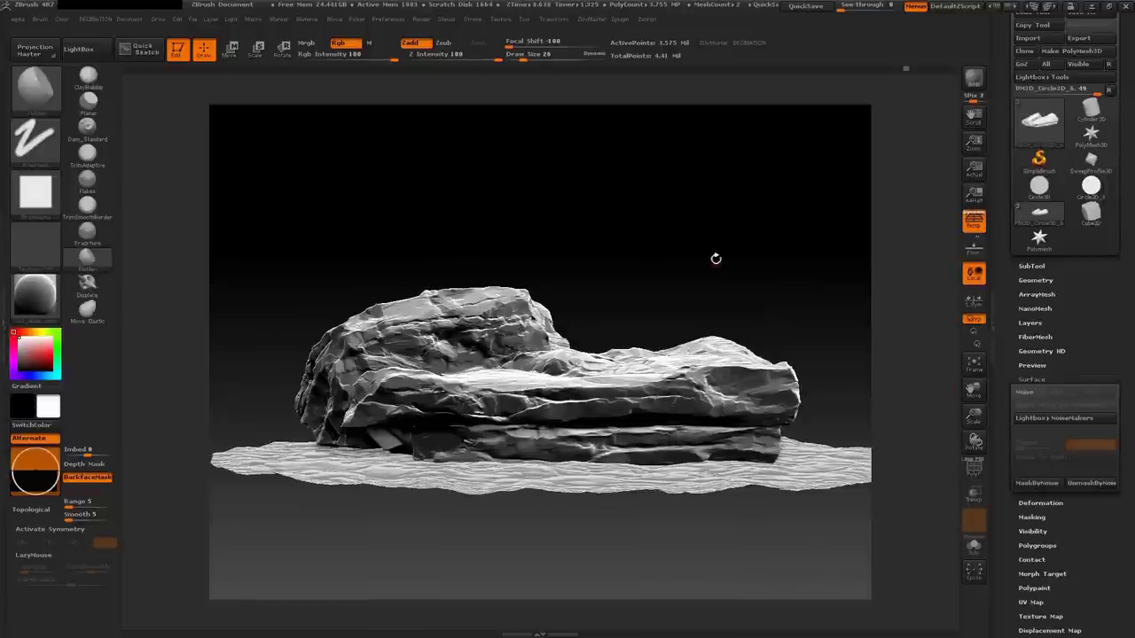
pyautogui.moveTo(640, 308)
pyautogui.mouseDown()
pyautogui.moveTo(644, 294)
pyautogui.moveTo(520, 299)
pyautogui.moveTo(671, 302)
pyautogui.moveTo(571, 302)
pyautogui.moveTo(608, 325)
pyautogui.moveTo(688, 319)
pyautogui.moveTo(549, 239)
pyautogui.mouseUp()
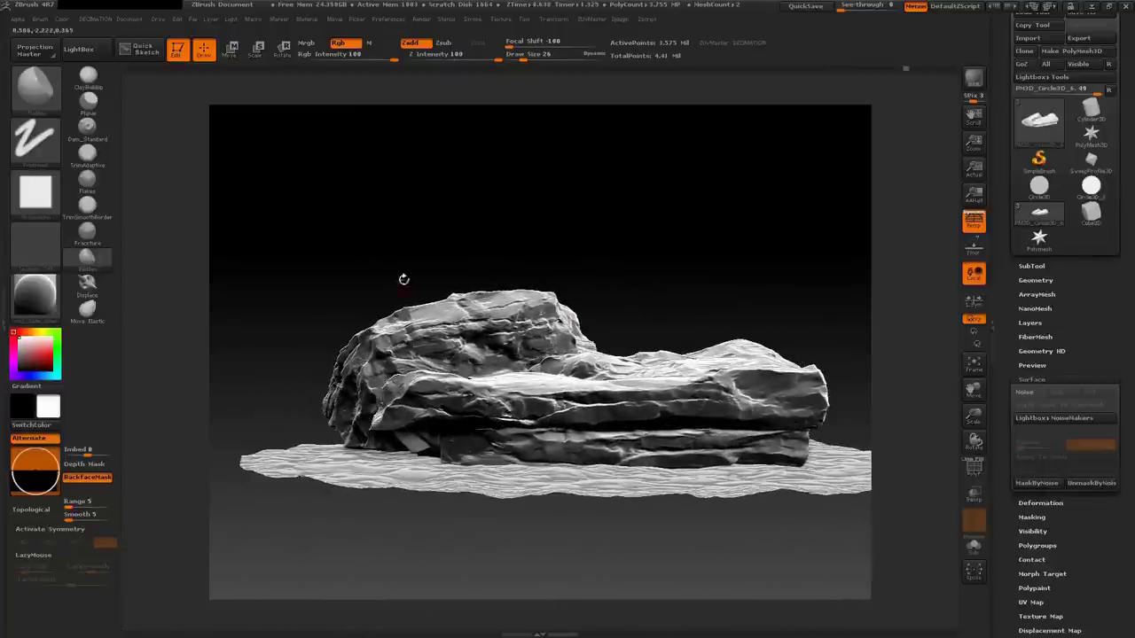
pyautogui.keyDown('ctrl'); pyautogui.moveTo(246, 204); pyautogui.dragTo(892, 528); pyautogui.keyUp('ctrl')
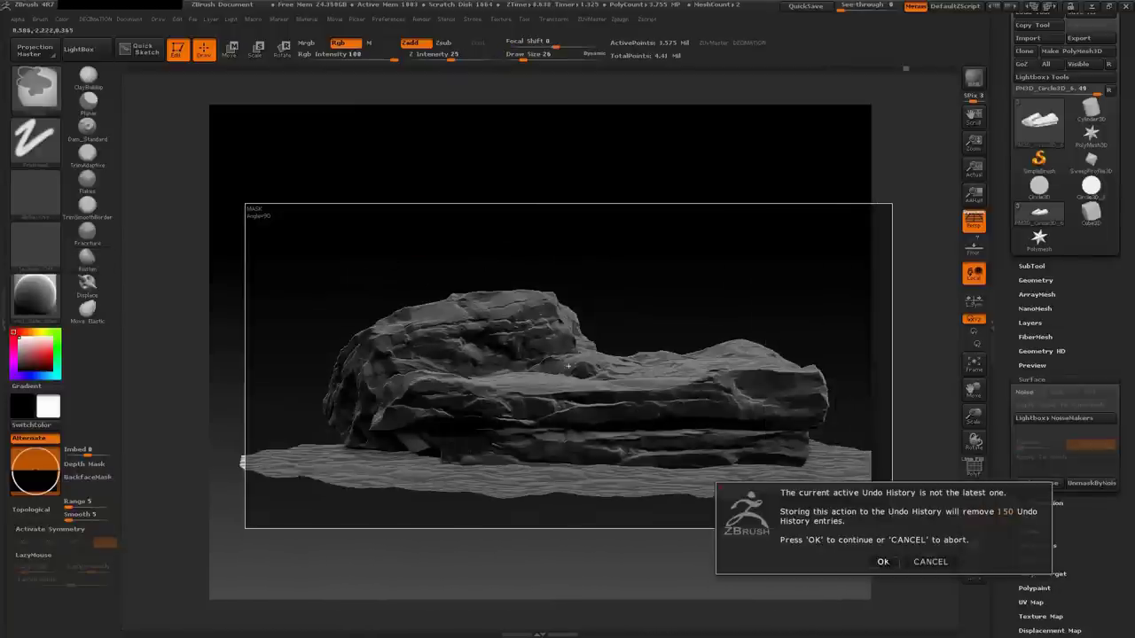
pyautogui.press('Return')
# Swap to a different brush and alpha at size 140, viewing the rock top-down and side-on
pyautogui.moveTo(544, 329); pyautogui.dragTo(448, 280)
pyautogui.press('space')
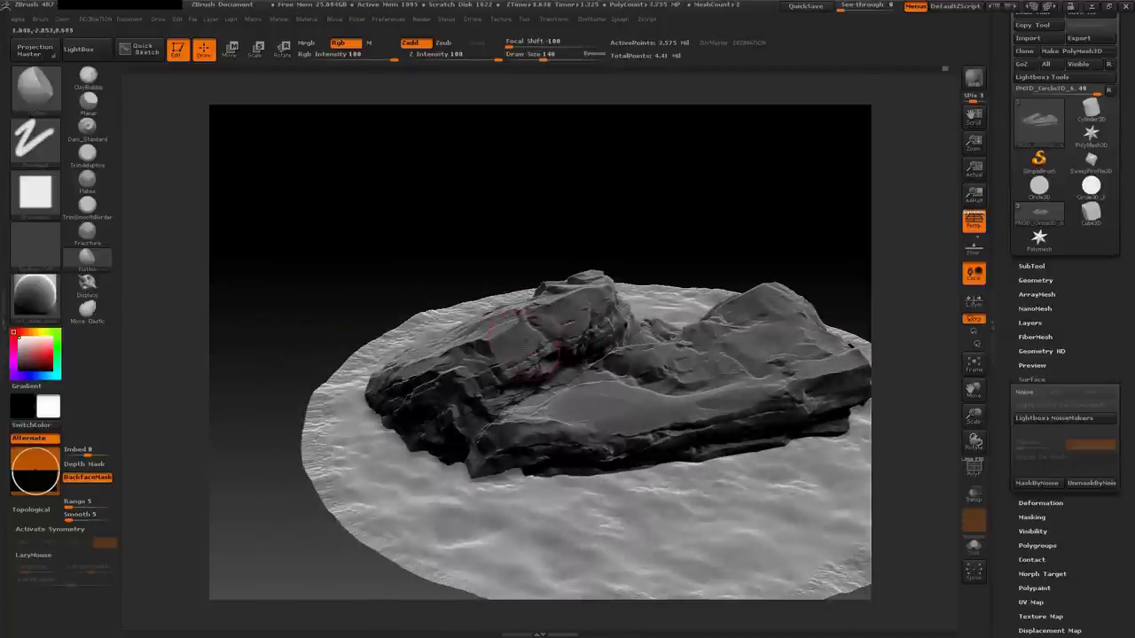
pyautogui.press('ctrl')
pyautogui.moveTo(539, 349)
pyautogui.mouseDown()
pyautogui.moveTo(516, 339)
pyautogui.moveTo(572, 342)
pyautogui.moveTo(780, 203)
pyautogui.mouseUp()
pyautogui.press('space')
pyautogui.keyDown('ctrl'); pyautogui.moveTo(298, 187); pyautogui.dragTo(659, 474); pyautogui.keyUp('ctrl')
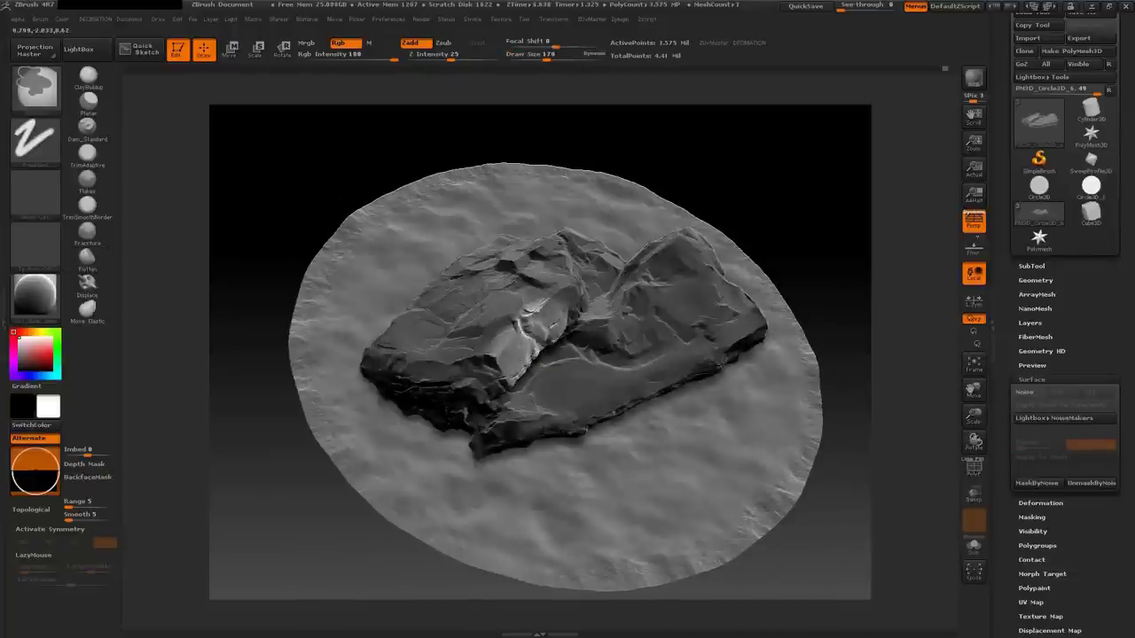
pyautogui.moveTo(532, 337)
pyautogui.mouseDown()
pyautogui.moveTo(553, 369)
pyautogui.moveTo(544, 344)
pyautogui.moveTo(532, 359)
pyautogui.moveTo(545, 333)
pyautogui.mouseUp()
pyautogui.press('space')
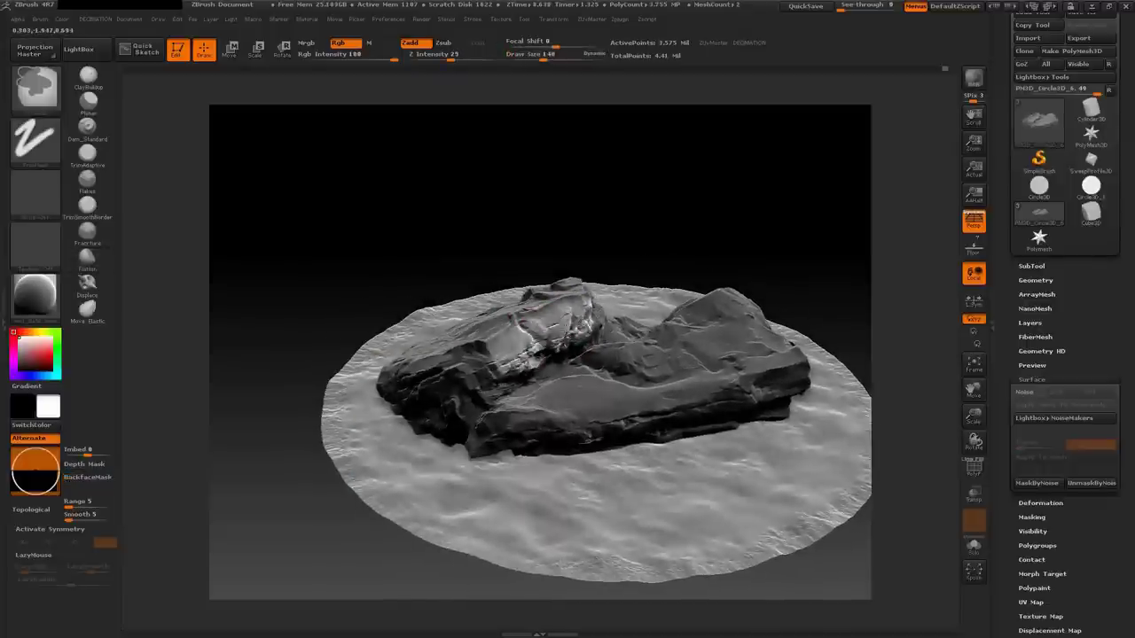
pyautogui.moveTo(483, 364)
pyautogui.mouseDown()
pyautogui.moveTo(417, 426)
pyautogui.moveTo(444, 396)
pyautogui.mouseUp()
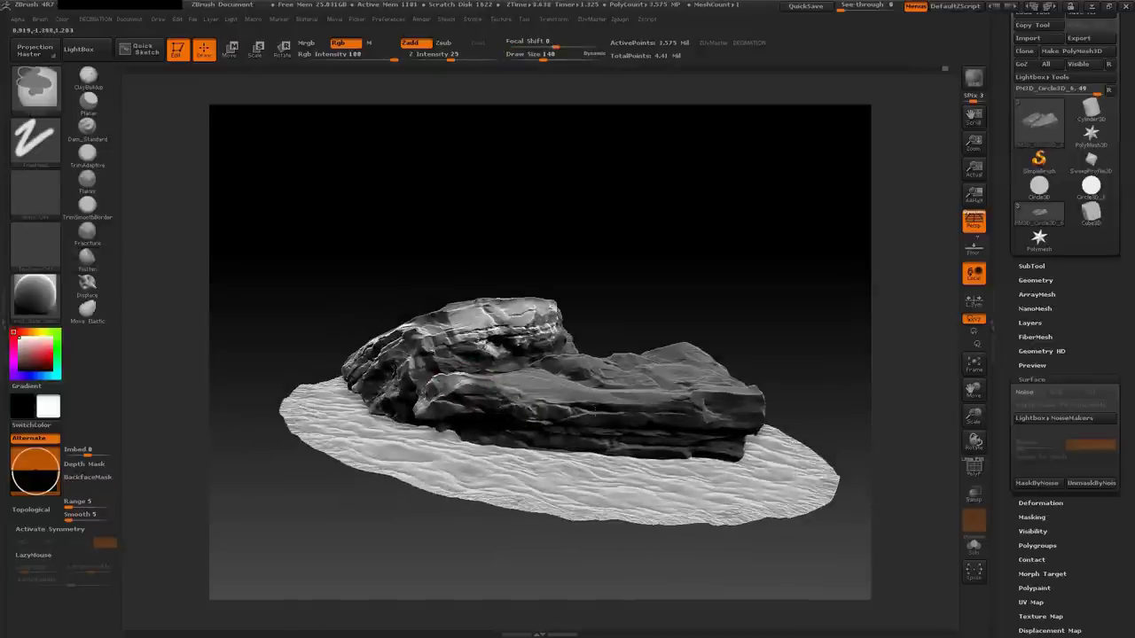
pyautogui.moveTo(763, 416)
pyautogui.mouseDown()
pyautogui.moveTo(607, 455)
pyautogui.moveTo(675, 436)
pyautogui.moveTo(629, 400)
pyautogui.moveTo(621, 448)
pyautogui.moveTo(844, 364)
pyautogui.moveTo(854, 342)
pyautogui.mouseUp()
# Apply NoiseMaker surface noise with Noise Scale about 322 and near-zero strength
pyautogui.click(1025, 392)
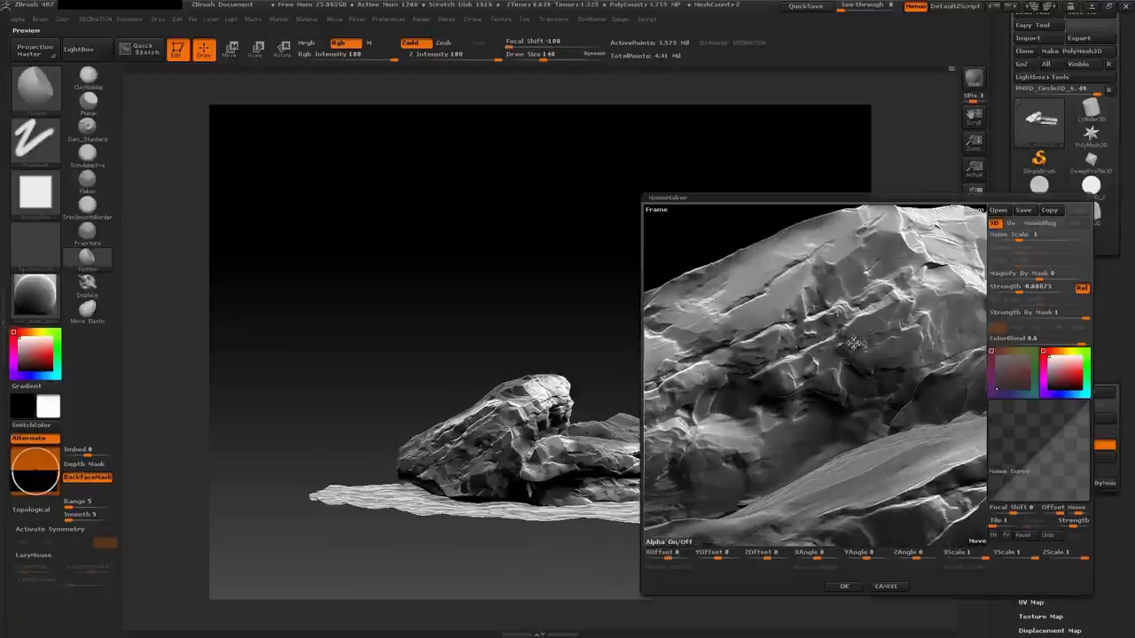
pyautogui.moveTo(1038, 293); pyautogui.dragTo(1026, 290)
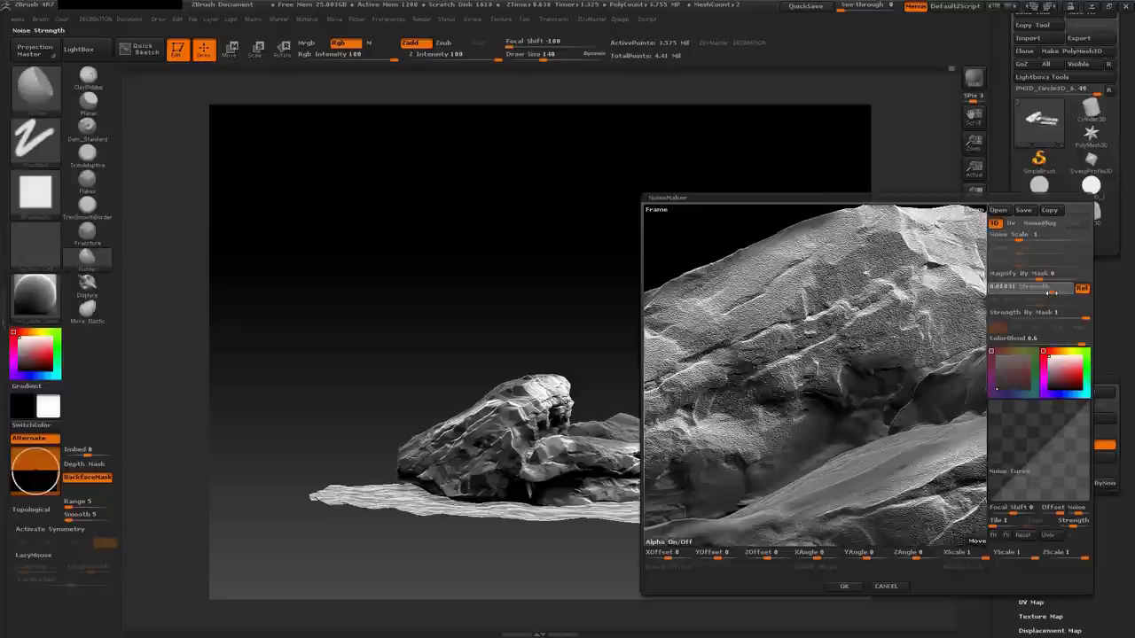
pyautogui.moveTo(1029, 235); pyautogui.dragTo(1077, 238)
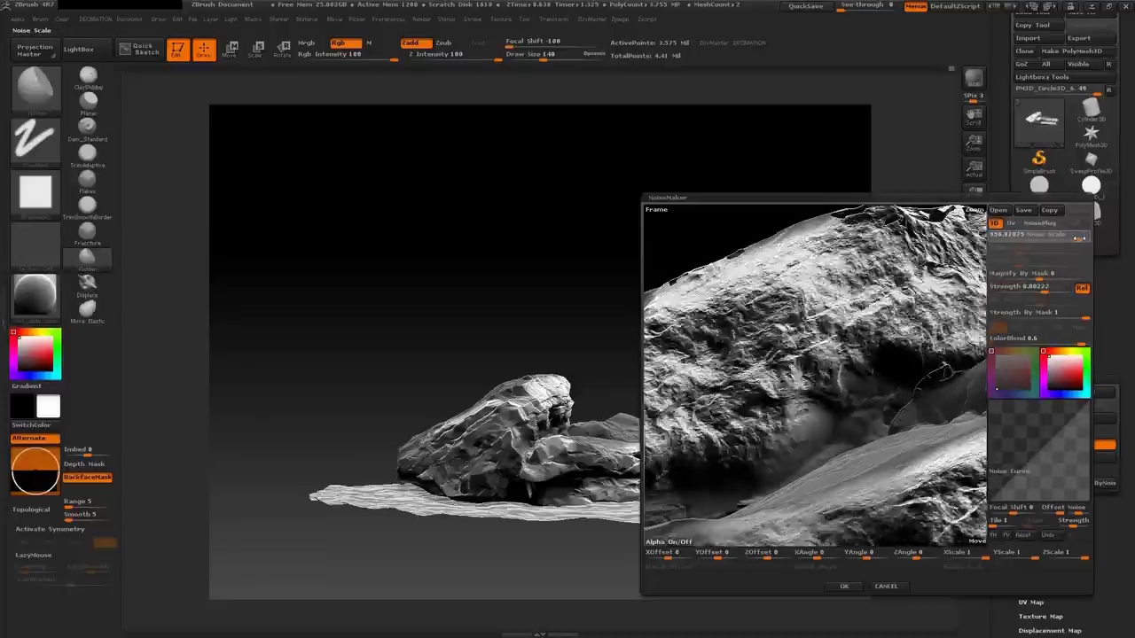
pyautogui.moveTo(1033, 291); pyautogui.dragTo(1041, 293)
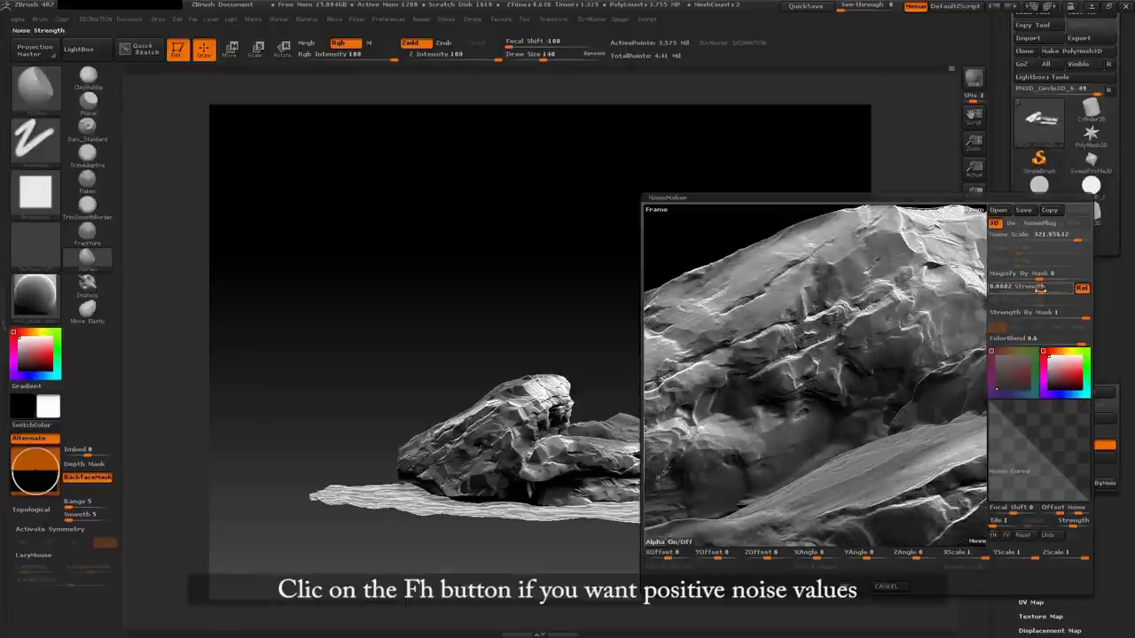
pyautogui.moveTo(1041, 289); pyautogui.dragTo(1046, 289)
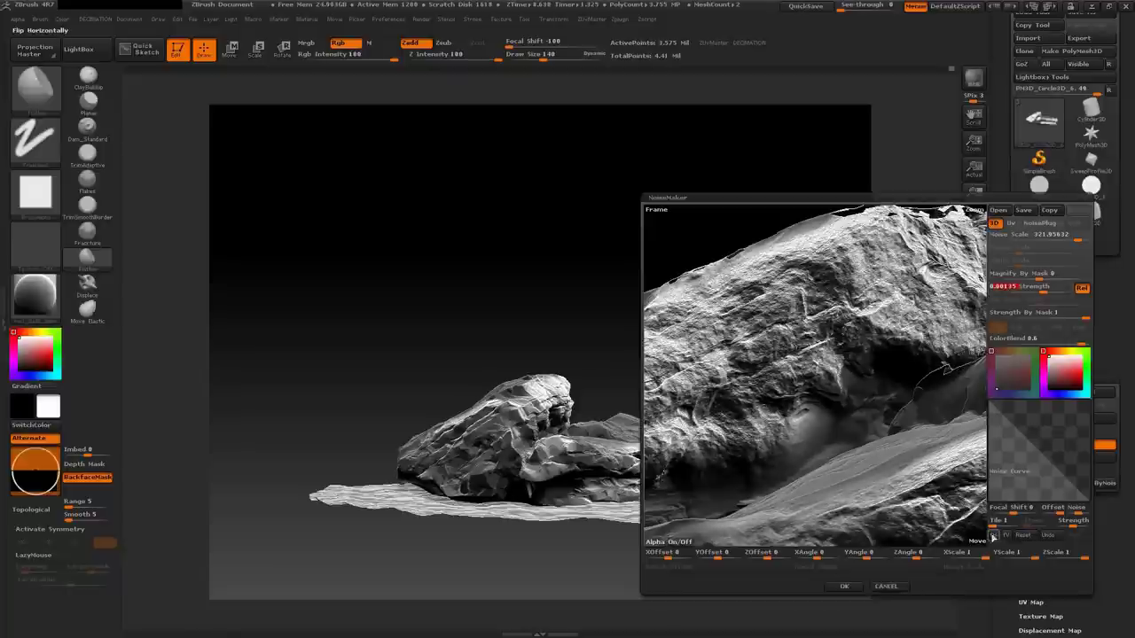
pyautogui.moveTo(1073, 292); pyautogui.dragTo(1040, 290)
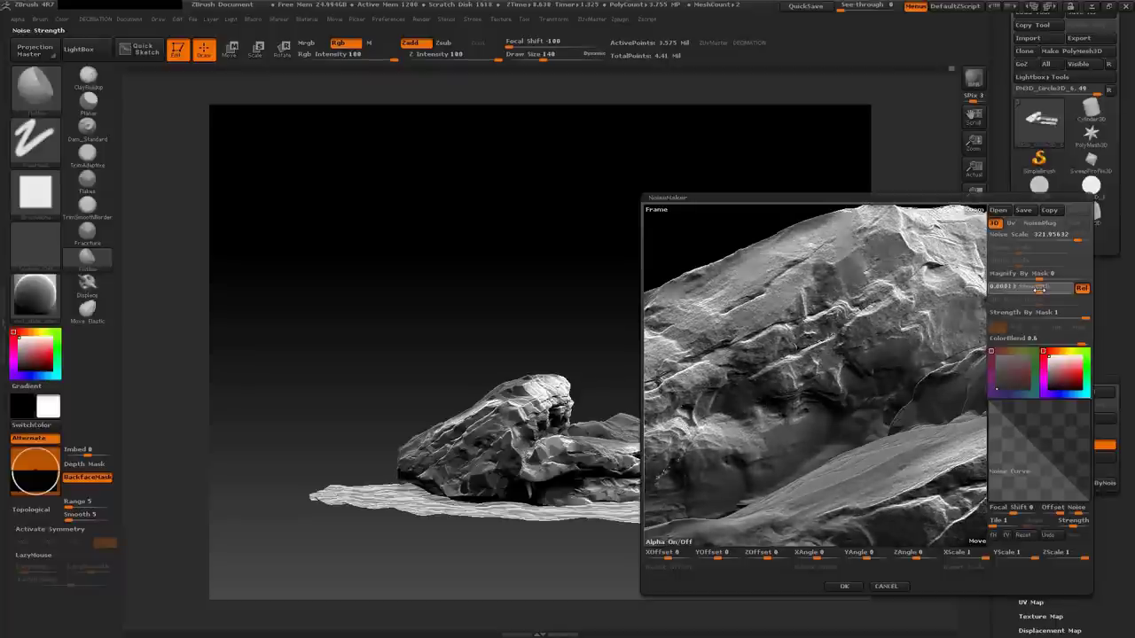
pyautogui.moveTo(1041, 290); pyautogui.dragTo(1040, 290)
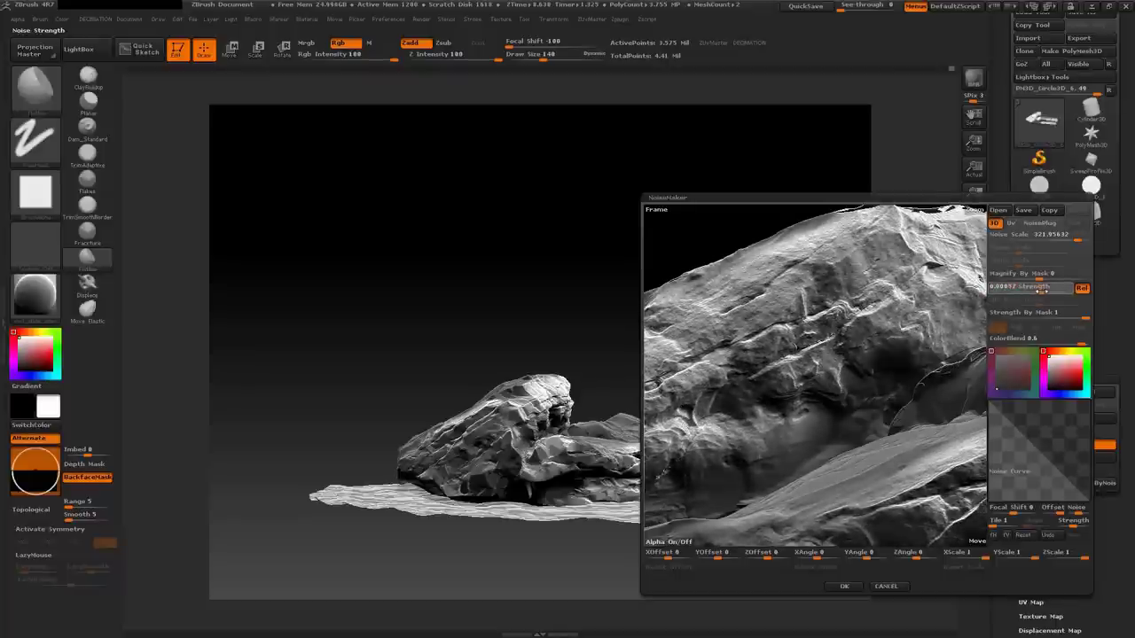
pyautogui.click(844, 586)
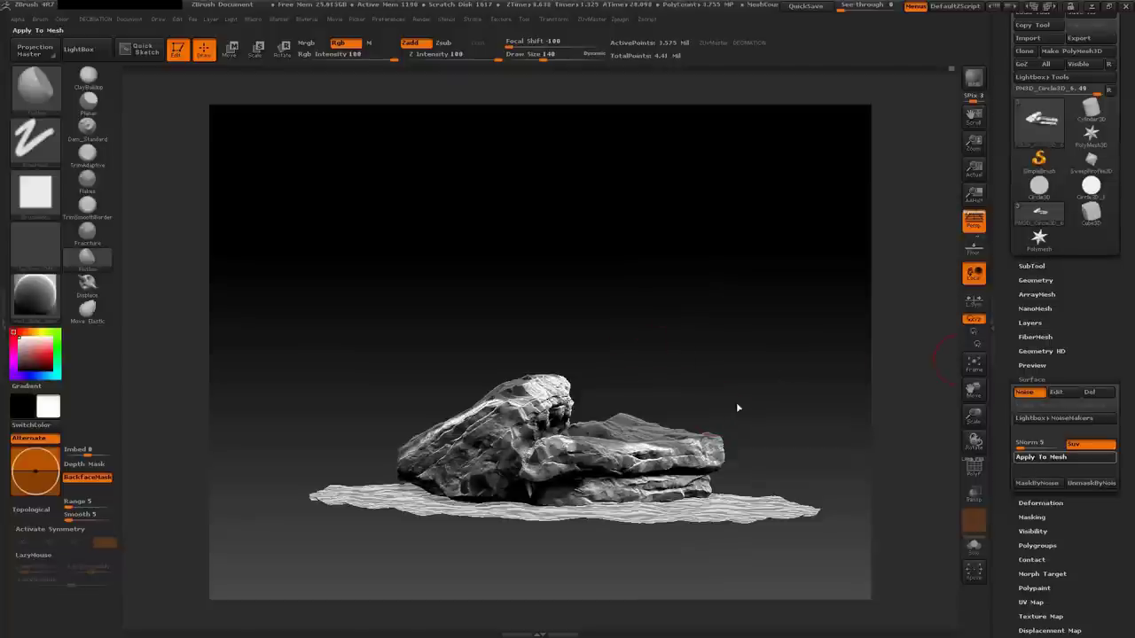
# Apply the noise to the rock mesh, adjust NoiseMaker, then apply a second noise pass
pyautogui.keyDown('alt'); pyautogui.moveTo(768, 385); pyautogui.dragTo(616, 363); pyautogui.keyUp('alt')
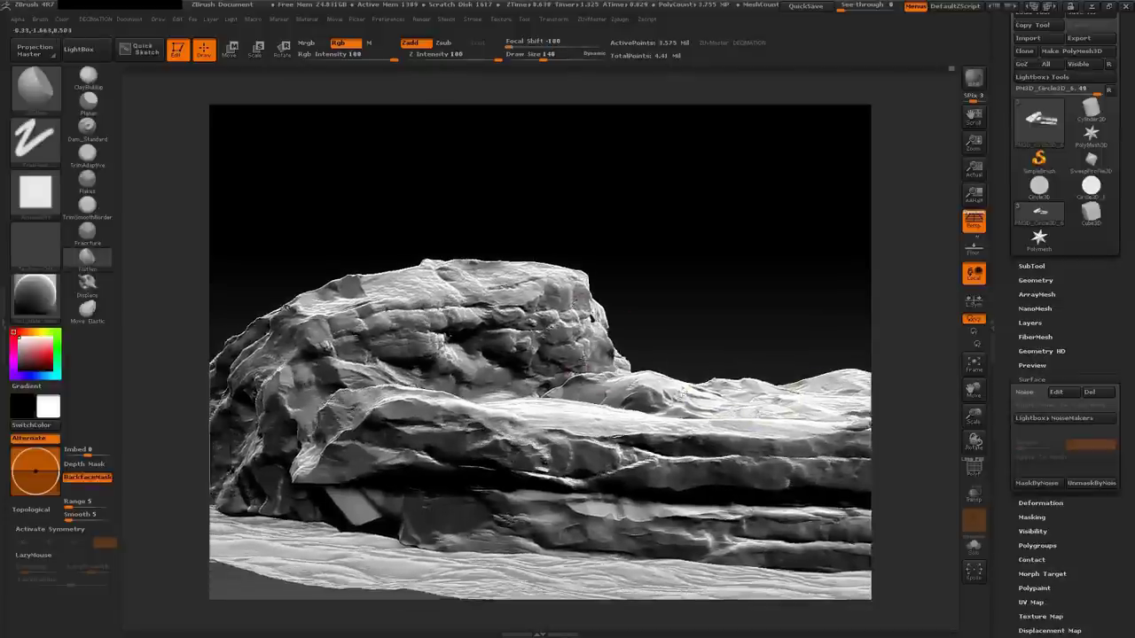
pyautogui.moveTo(683, 391); pyautogui.dragTo(646, 334)
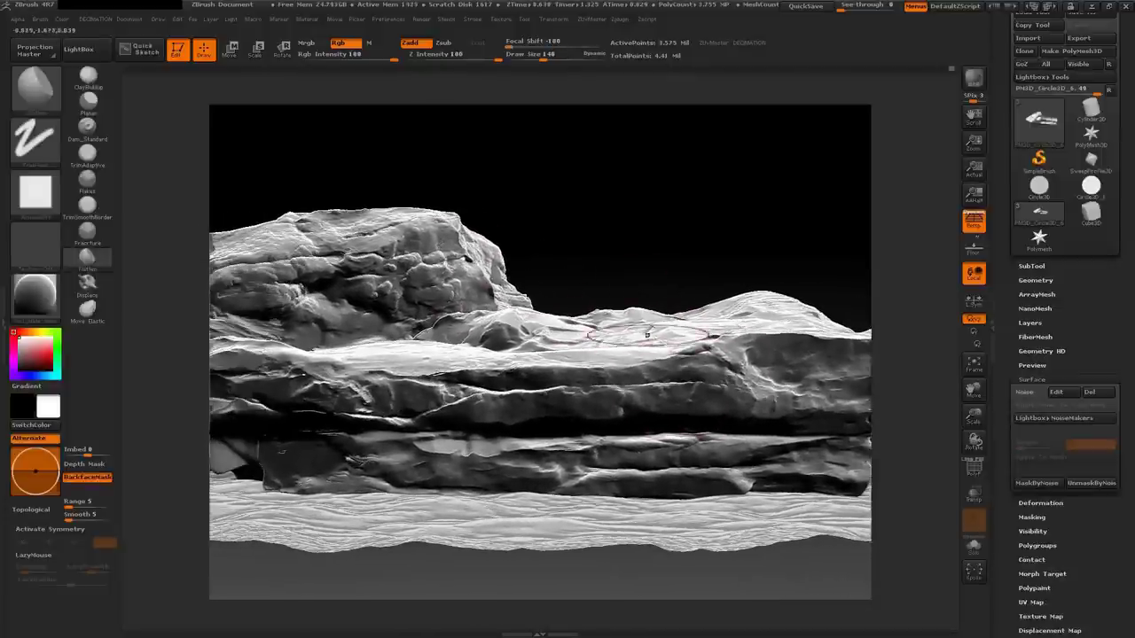
pyautogui.moveTo(583, 304); pyautogui.dragTo(691, 339)
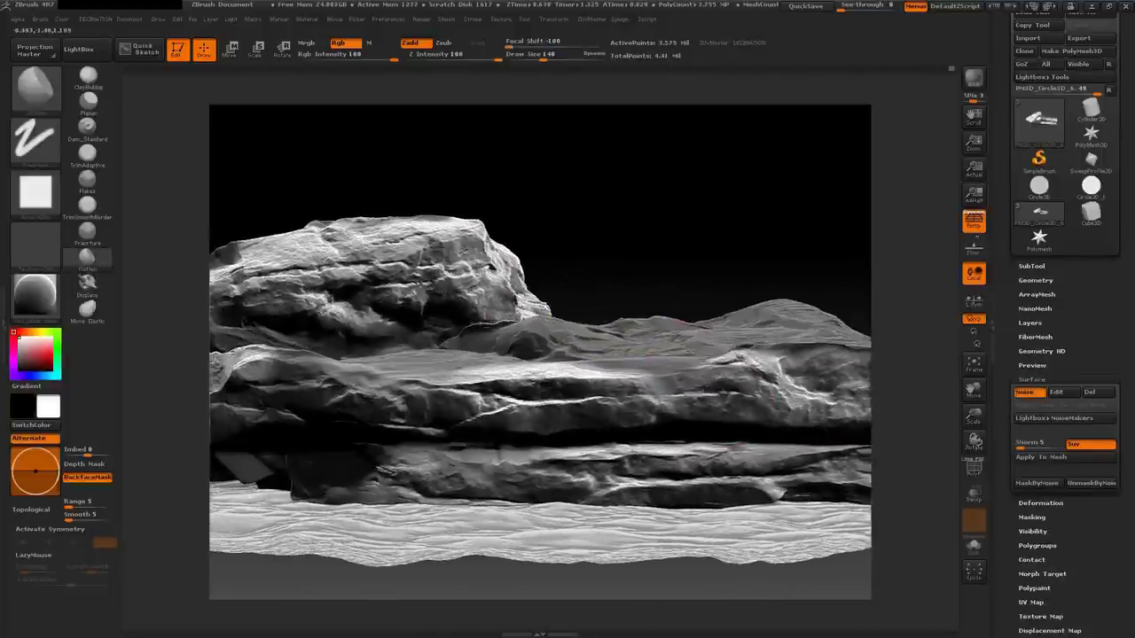
pyautogui.click(1056, 392)
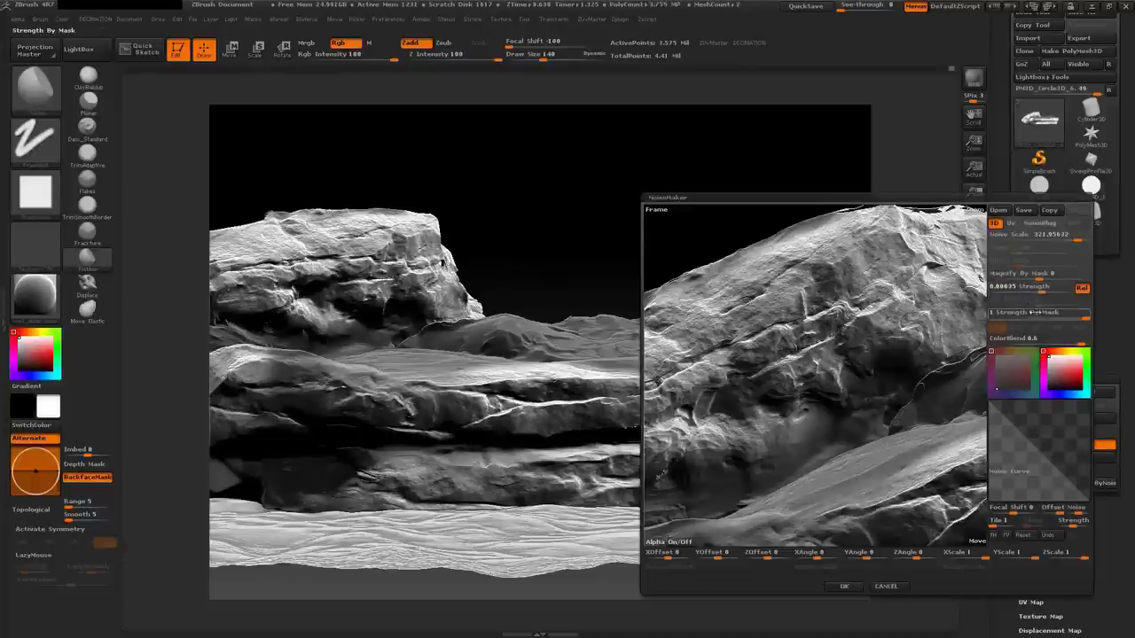
pyautogui.click(1033, 313)
pyautogui.click(847, 585)
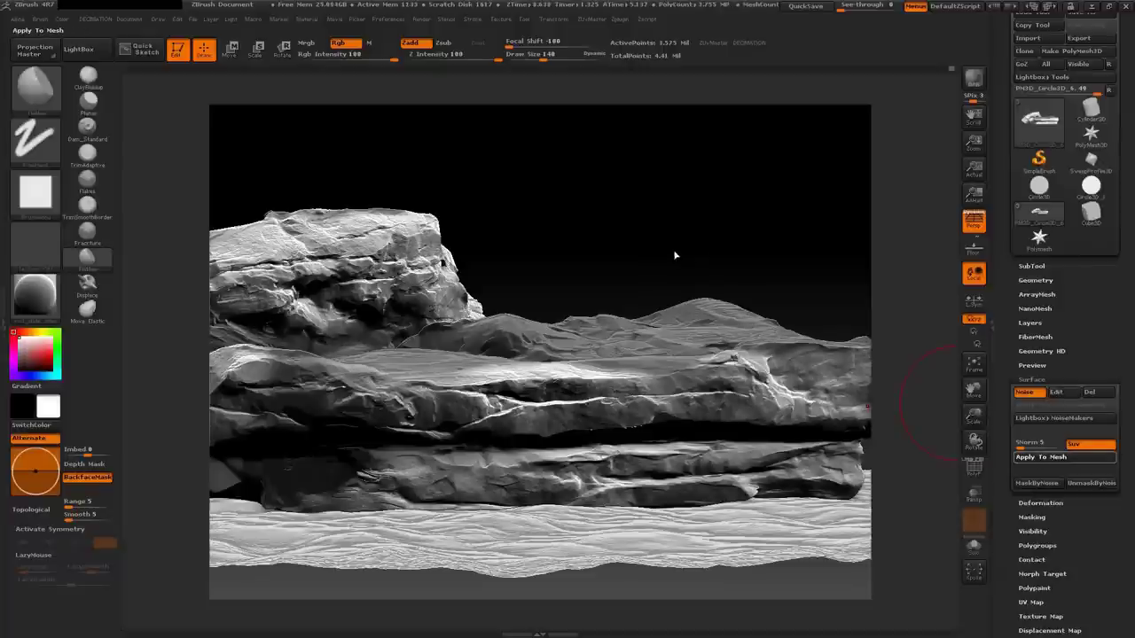
pyautogui.moveTo(710, 254)
pyautogui.mouseDown()
pyautogui.moveTo(620, 292)
pyautogui.moveTo(559, 266)
pyautogui.moveTo(550, 382)
pyautogui.mouseUp()
# Mask the rock, leaving its front face path and right face unmasked
pyautogui.moveTo(577, 429)
pyautogui.mouseDown()
pyautogui.moveTo(478, 334)
pyautogui.moveTo(532, 408)
pyautogui.mouseUp()
pyautogui.keyDown('ctrl'); pyautogui.moveTo(450, 232); pyautogui.dragTo(562, 317); pyautogui.keyUp('ctrl')
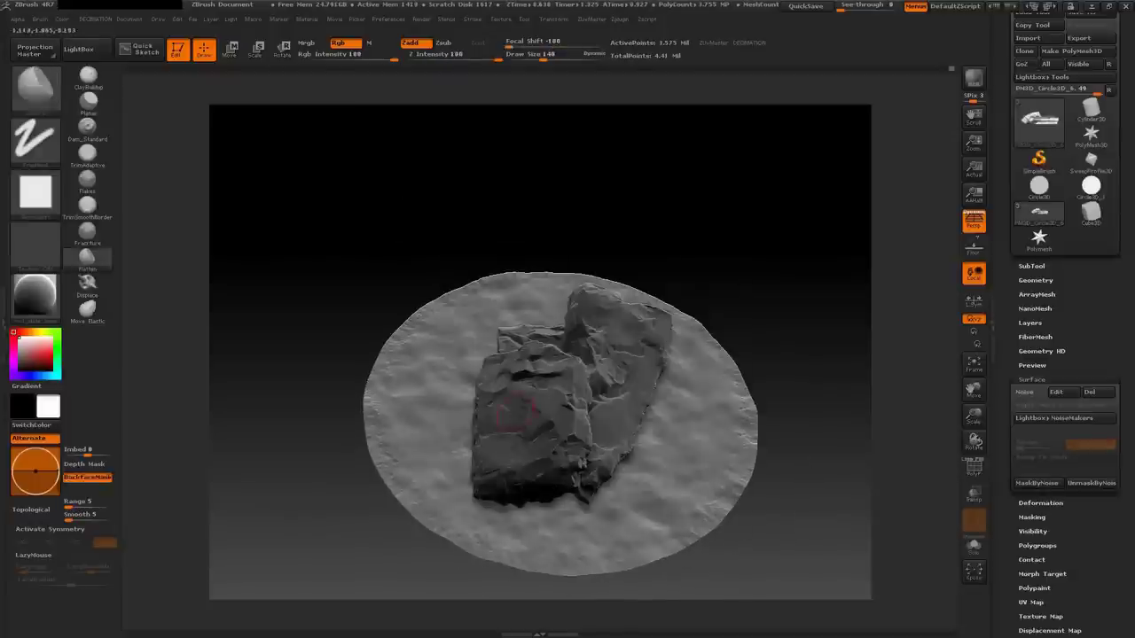
pyautogui.keyDown('ctrl'); pyautogui.keyDown('alt'); pyautogui.moveTo(479, 408); pyautogui.dragTo(532, 470); pyautogui.keyUp('alt'); pyautogui.keyUp('ctrl')
pyautogui.moveTo(525, 411)
pyautogui.keyDown('ctrl'); pyautogui.keyDown('alt'); pyautogui.mouseDown()
pyautogui.moveTo(572, 394)
pyautogui.moveTo(502, 366)
pyautogui.mouseUp(); pyautogui.keyUp('alt'); pyautogui.keyUp('ctrl')
pyautogui.moveTo(652, 382)
pyautogui.keyDown('ctrl'); pyautogui.keyDown('alt'); pyautogui.mouseDown()
pyautogui.moveTo(591, 474)
pyautogui.moveTo(643, 346)
pyautogui.mouseUp(); pyautogui.keyUp('alt'); pyautogui.keyUp('ctrl')
# Sculpt sharper detail into the upper-right block and along the raised ridge
pyautogui.moveTo(614, 301); pyautogui.dragTo(660, 348)
pyautogui.moveTo(578, 292); pyautogui.dragTo(599, 377)
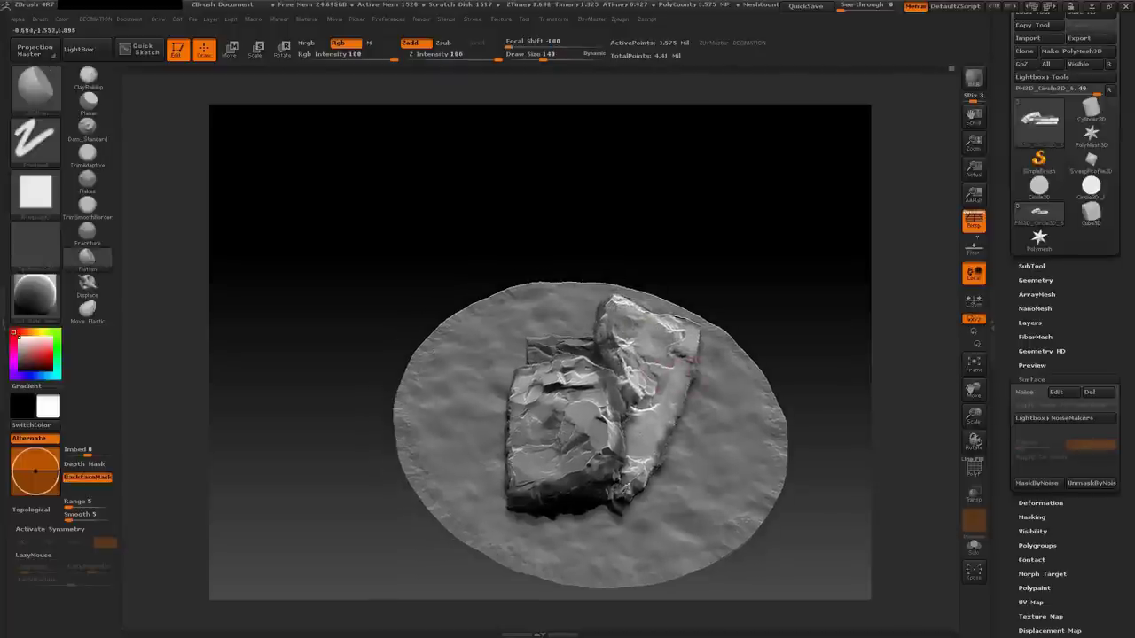
pyautogui.moveTo(611, 298)
pyautogui.mouseDown()
pyautogui.moveTo(568, 372)
pyautogui.moveTo(589, 384)
pyautogui.mouseUp()
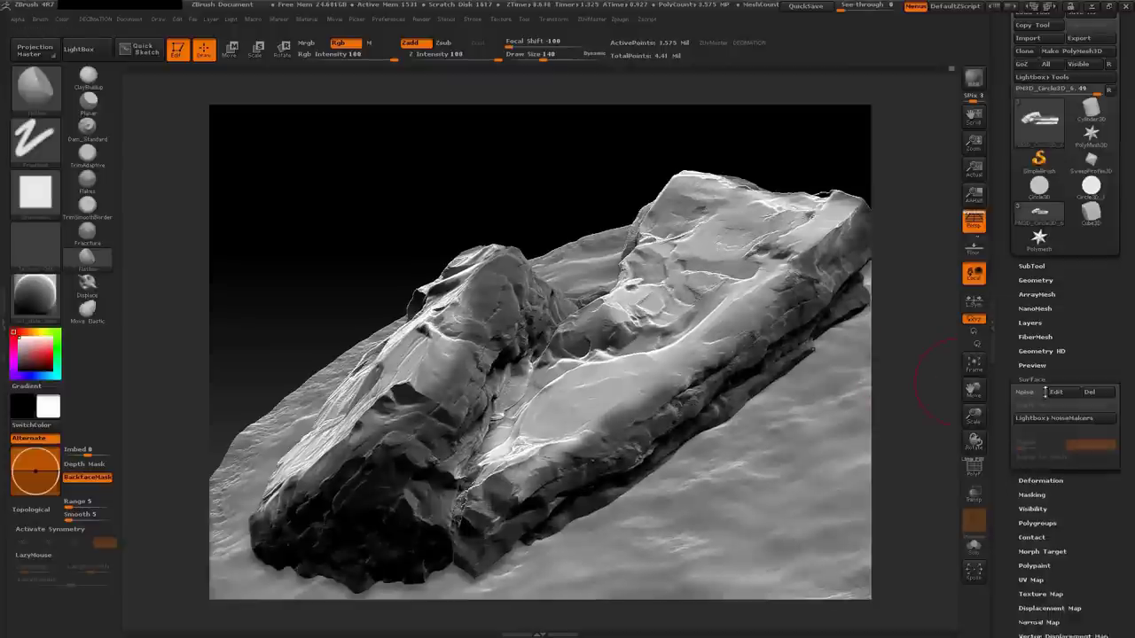
# In NoiseMaker, set Noise Scale to about 72.93 and Strength to 0.0002, then accept
pyautogui.click(1030, 382)
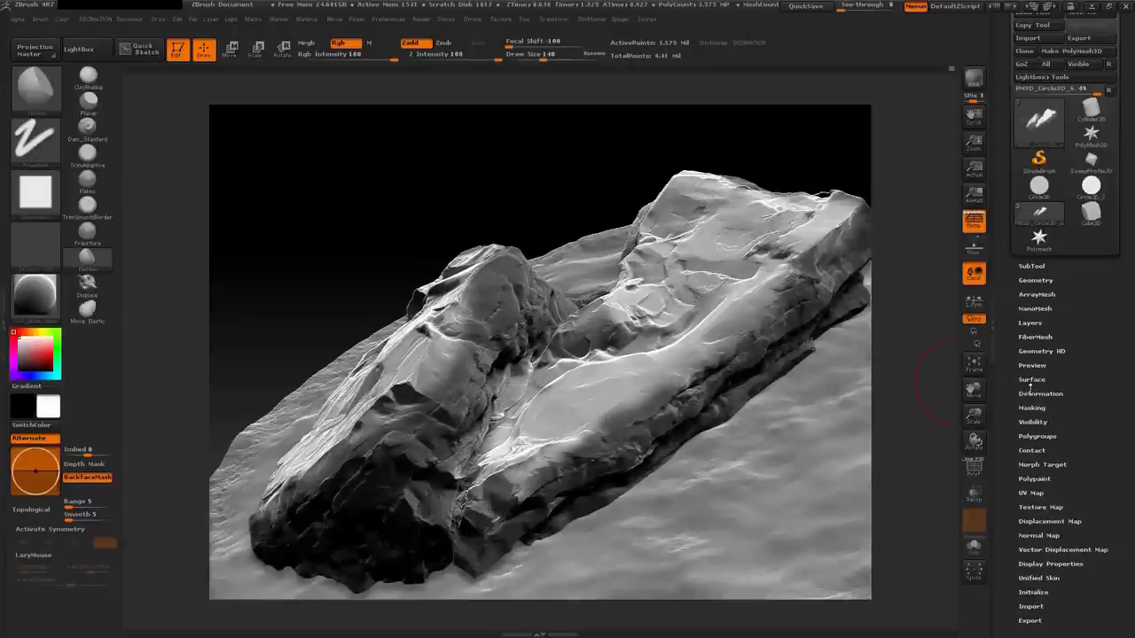
pyautogui.click(1031, 379)
pyautogui.click(1042, 396)
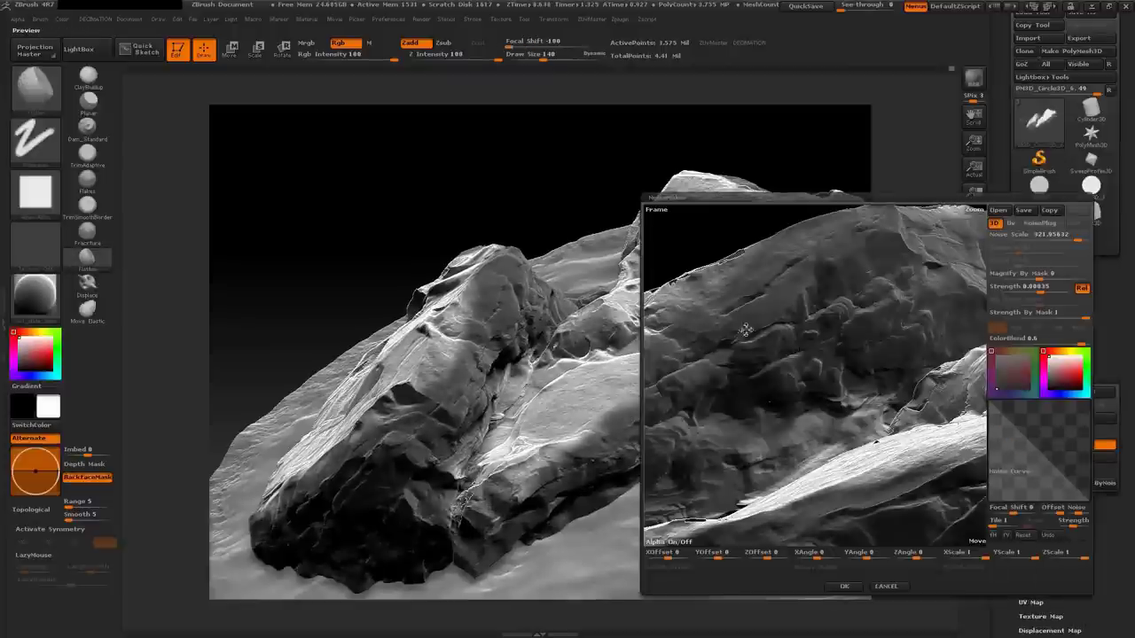
pyautogui.moveTo(875, 362); pyautogui.dragTo(872, 306)
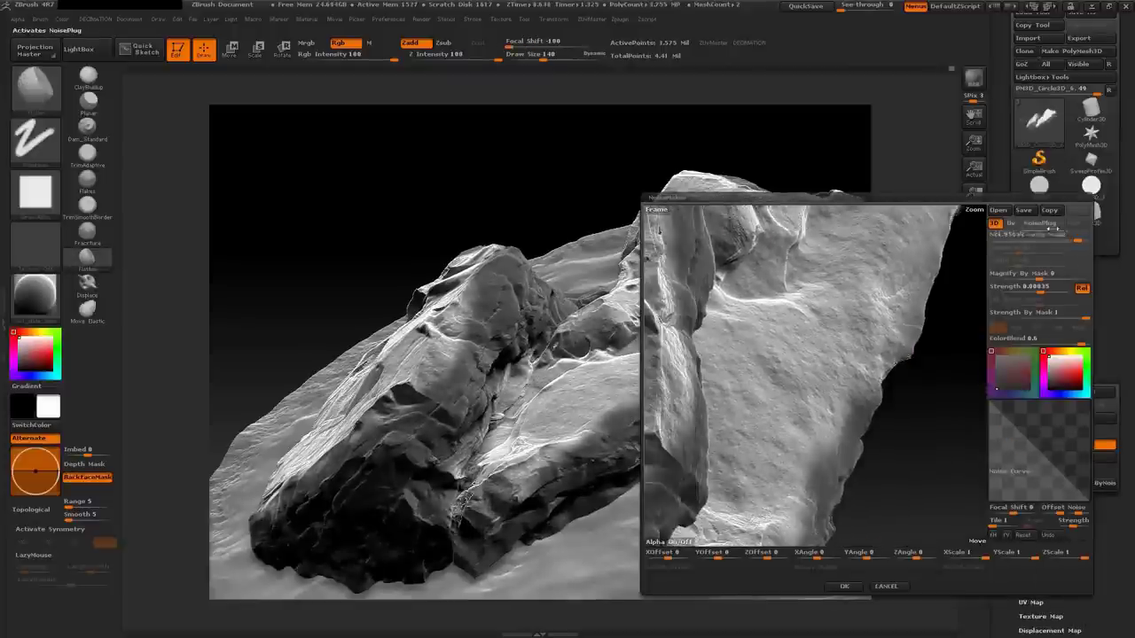
pyautogui.moveTo(1074, 238); pyautogui.dragTo(1055, 238)
pyautogui.click(1011, 288)
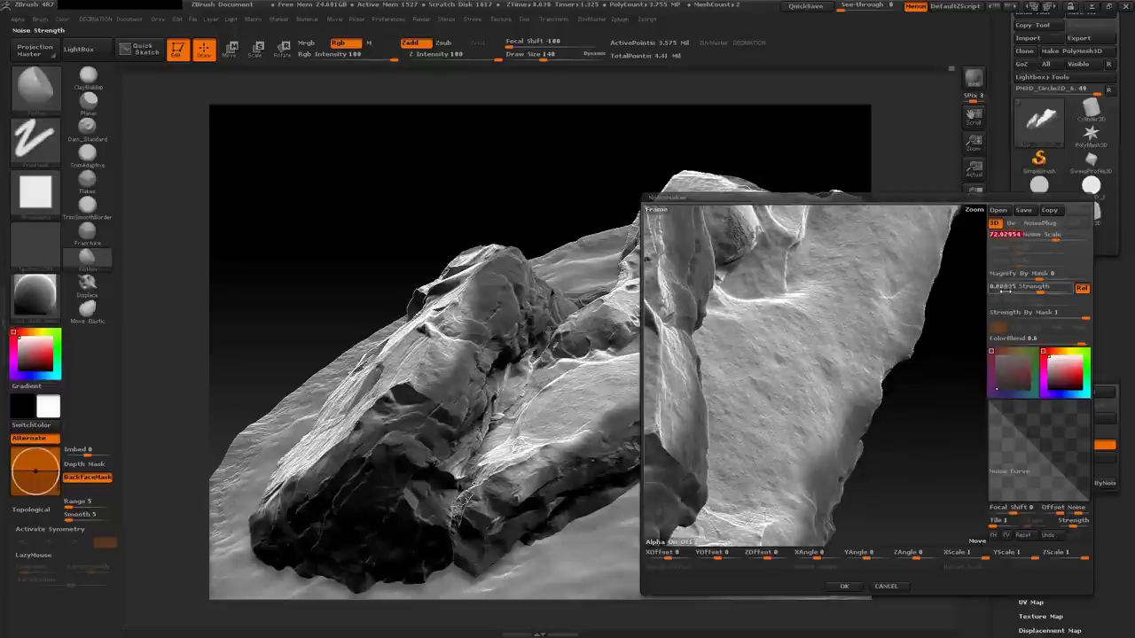
pyautogui.write('0.03')
pyautogui.press('Return')
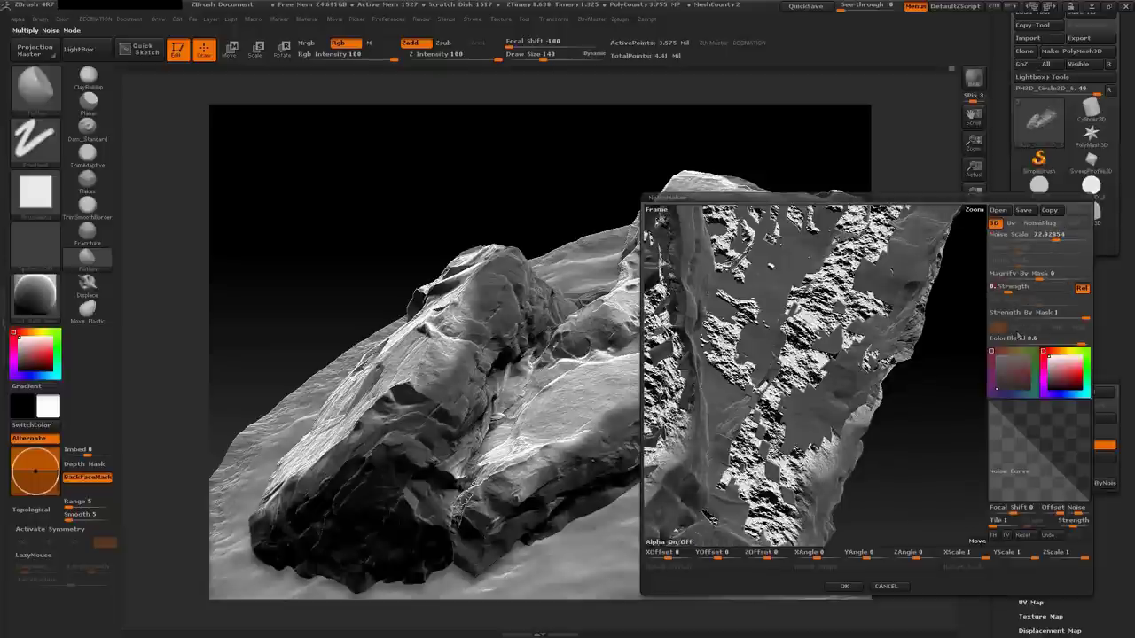
pyautogui.moveTo(1016, 289); pyautogui.dragTo(1011, 291)
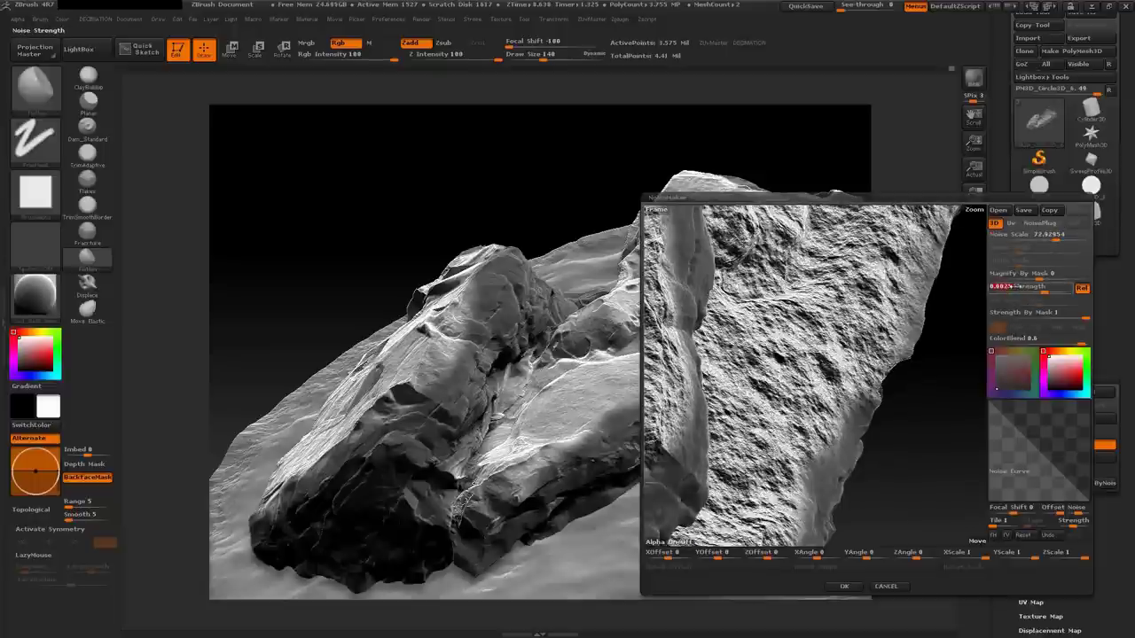
pyautogui.write('0.')
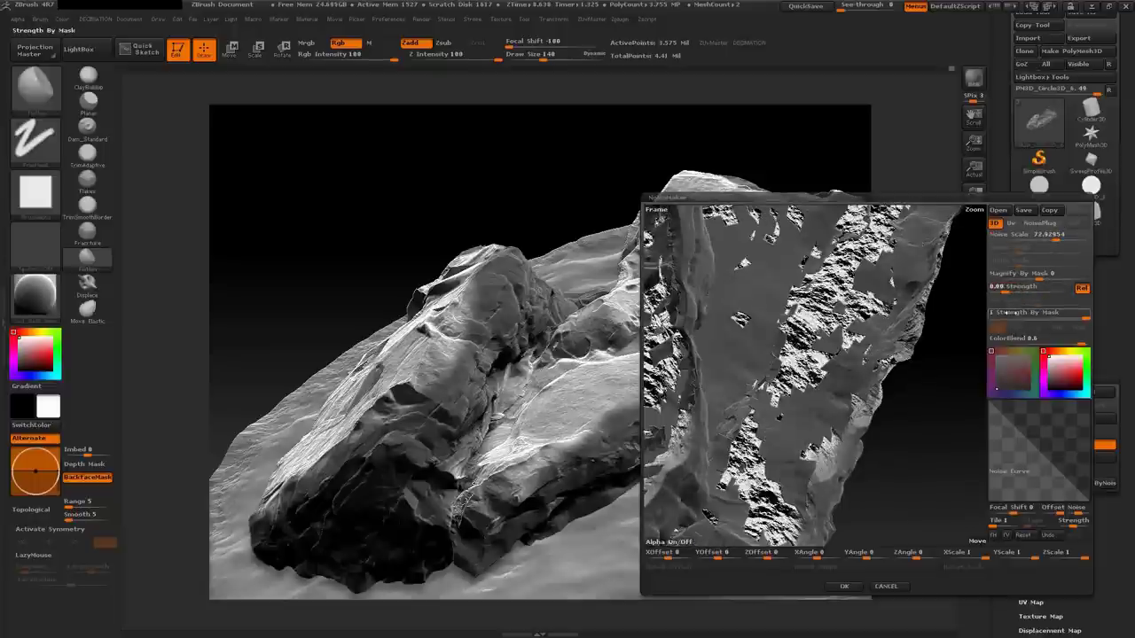
pyautogui.write('0002')
pyautogui.press('Return')
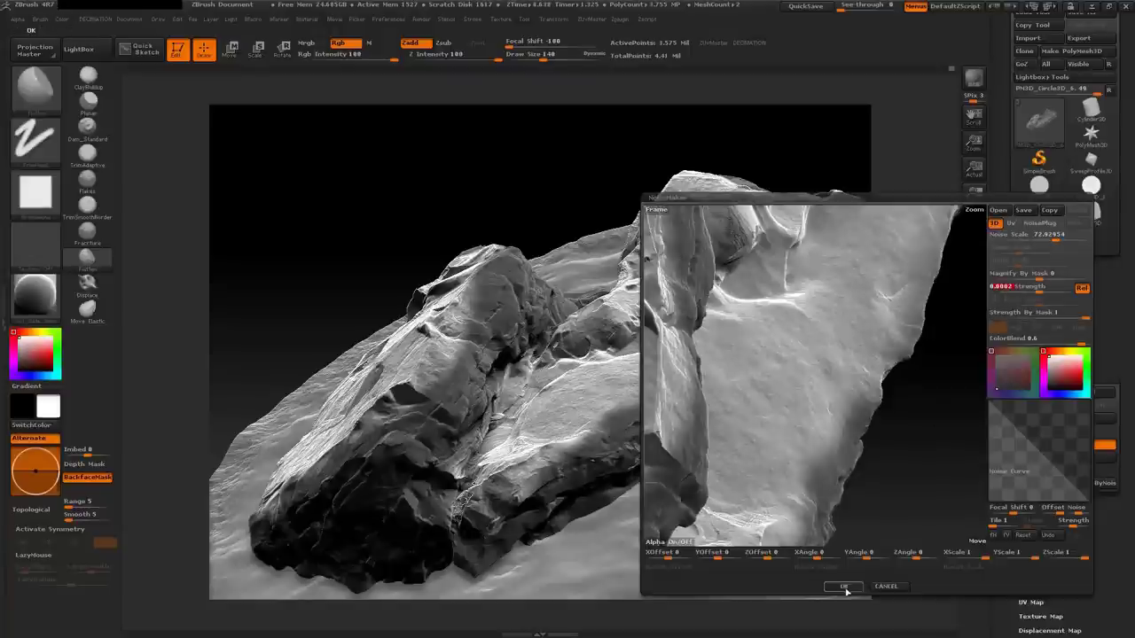
pyautogui.click(843, 587)
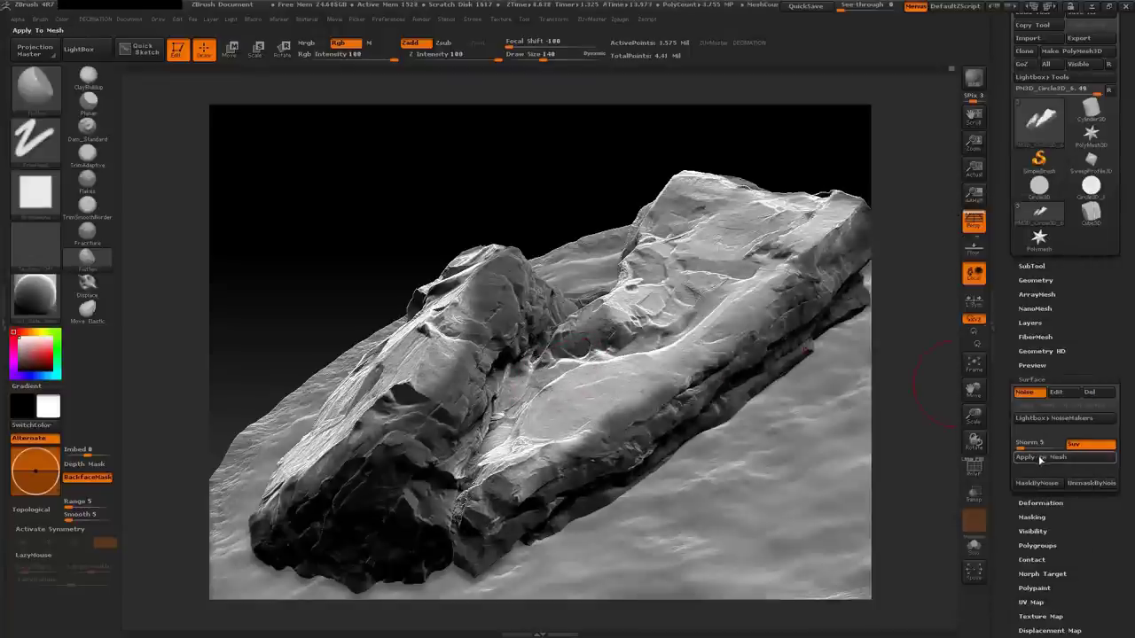
# Inspect the layered rock from low and high angles, toggling perspective off and back on
pyautogui.moveTo(568, 177); pyautogui.dragTo(420, 480)
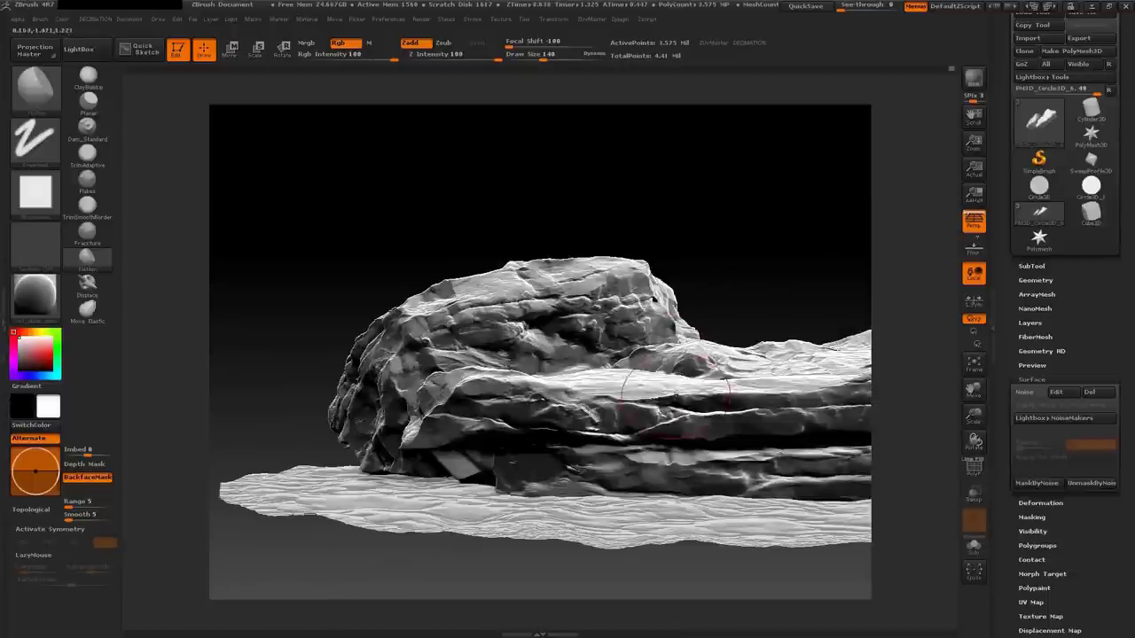
pyautogui.moveTo(581, 392)
pyautogui.mouseDown()
pyautogui.moveTo(652, 384)
pyautogui.moveTo(773, 261)
pyautogui.mouseUp()
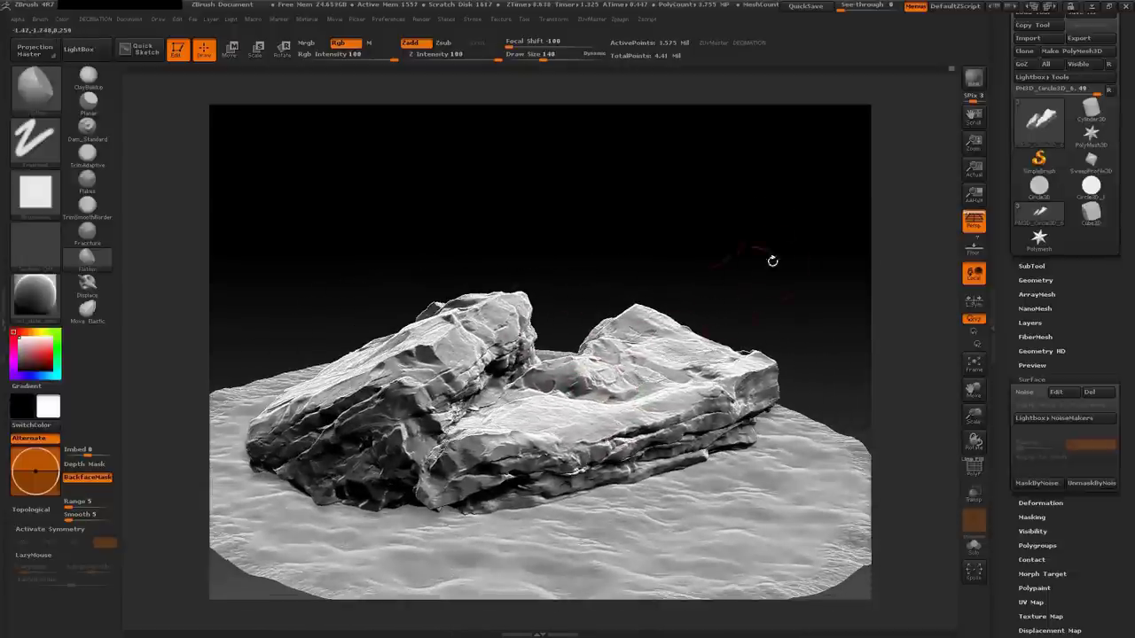
pyautogui.moveTo(596, 404)
pyautogui.mouseDown()
pyautogui.moveTo(584, 427)
pyautogui.moveTo(654, 404)
pyautogui.moveTo(652, 304)
pyautogui.moveTo(633, 367)
pyautogui.moveTo(643, 354)
pyautogui.moveTo(621, 381)
pyautogui.mouseUp()
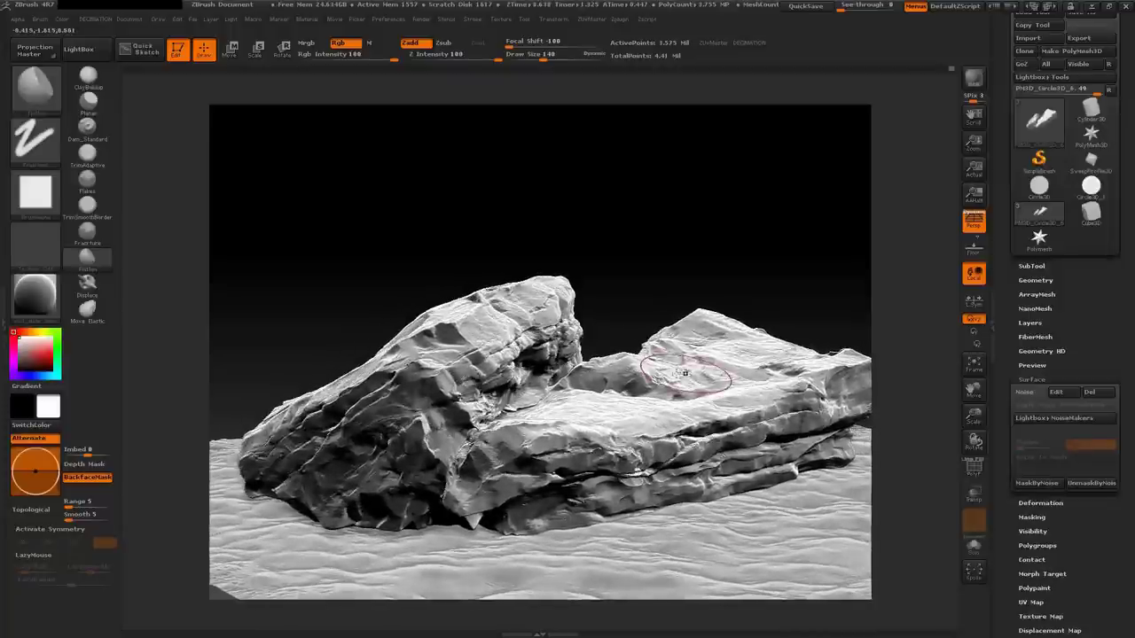
pyautogui.click(976, 223)
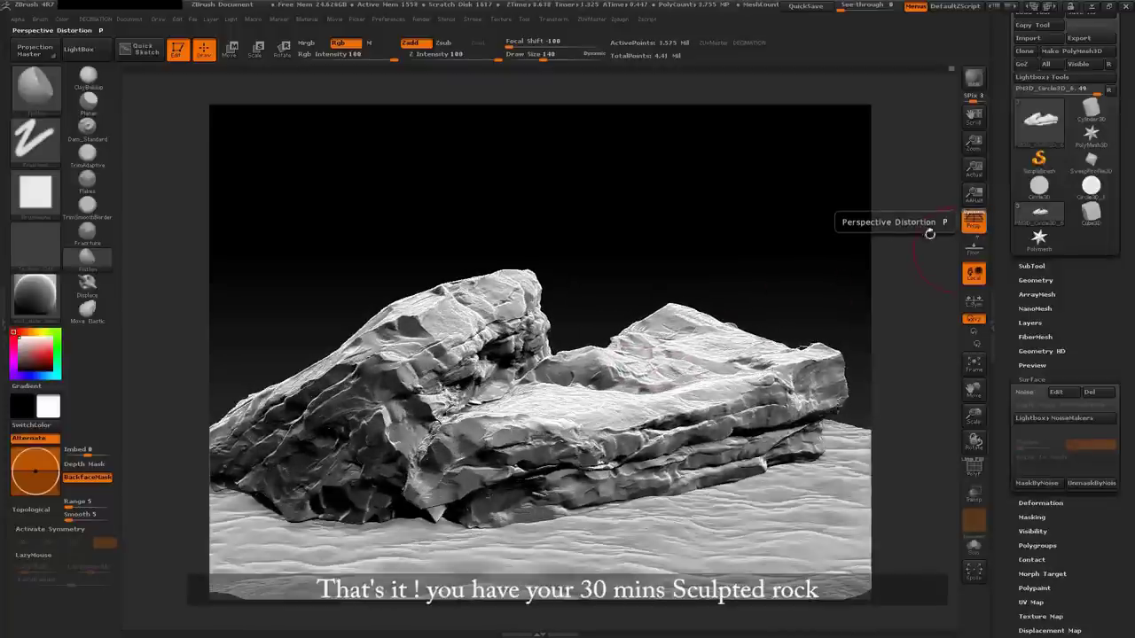
pyautogui.click(975, 224)
pyautogui.press('space')
pyautogui.moveTo(729, 344); pyautogui.dragTo(729, 340)
pyautogui.press('space')
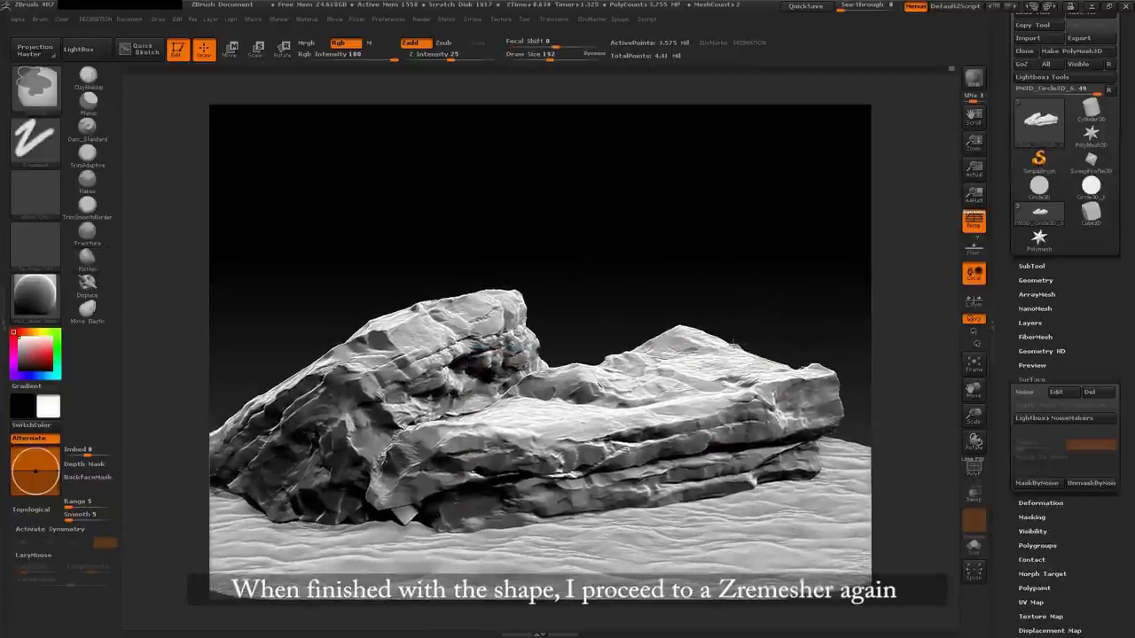
pyautogui.moveTo(789, 266); pyautogui.dragTo(847, 131)
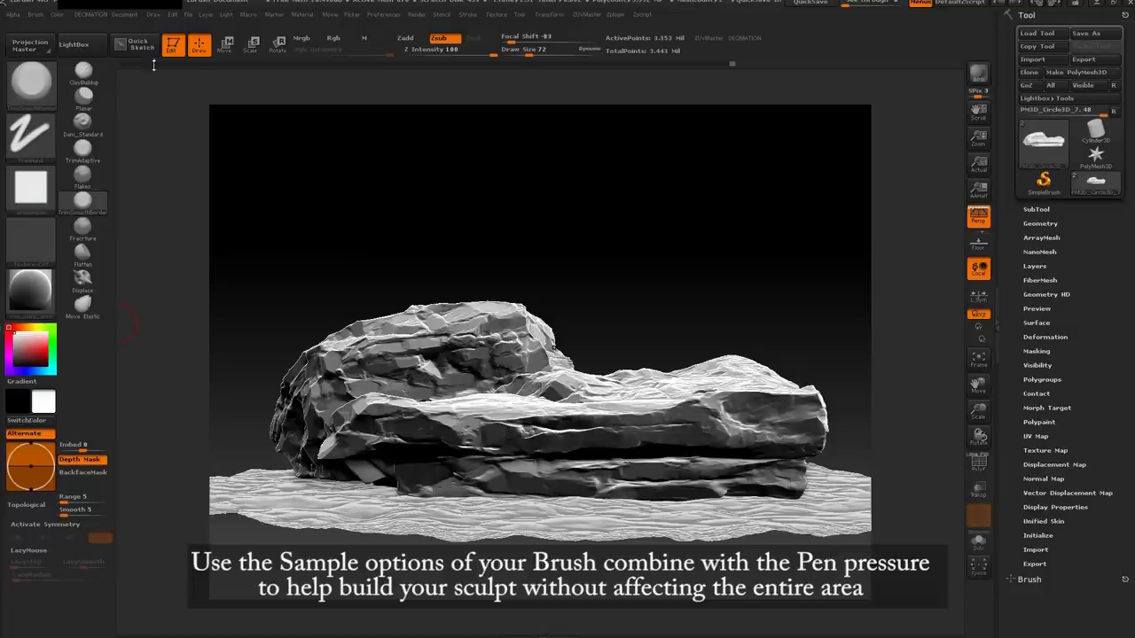
# Enable Buildup in Brush Samples, set Preserve Edge to 1, and frame the rock
pyautogui.click(50, 15)
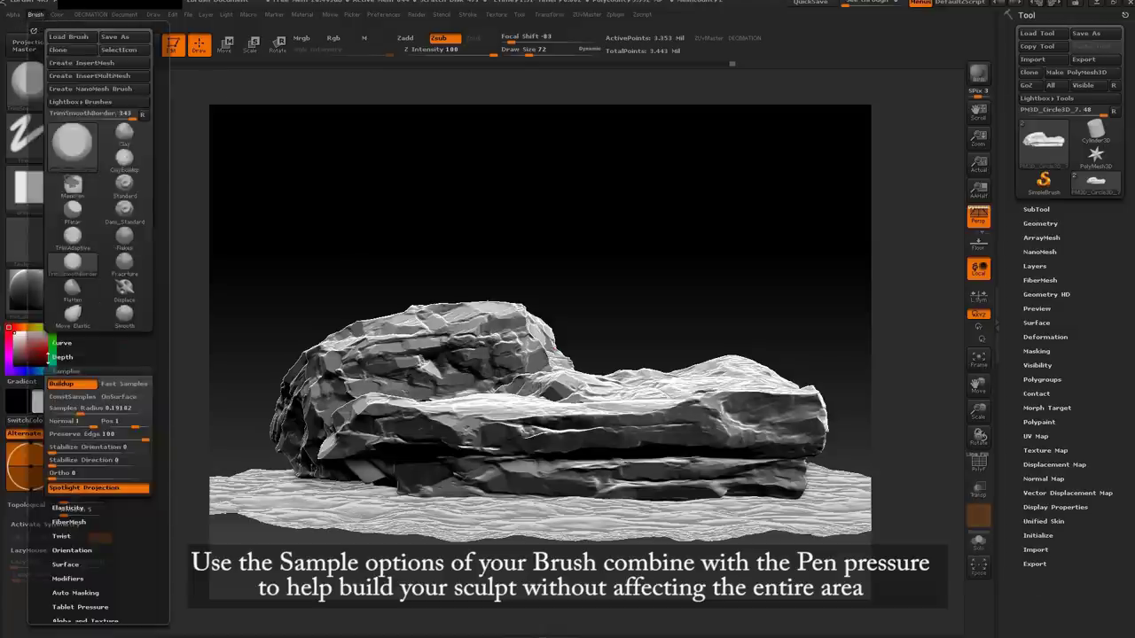
pyautogui.click(78, 384)
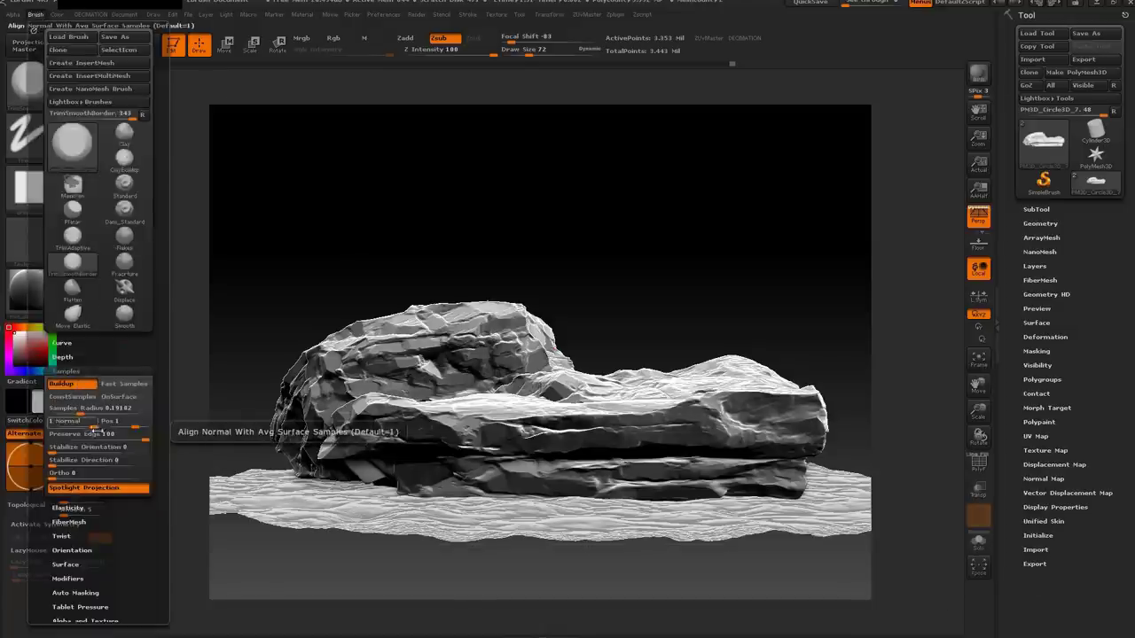
pyautogui.moveTo(97, 434); pyautogui.dragTo(31, 438)
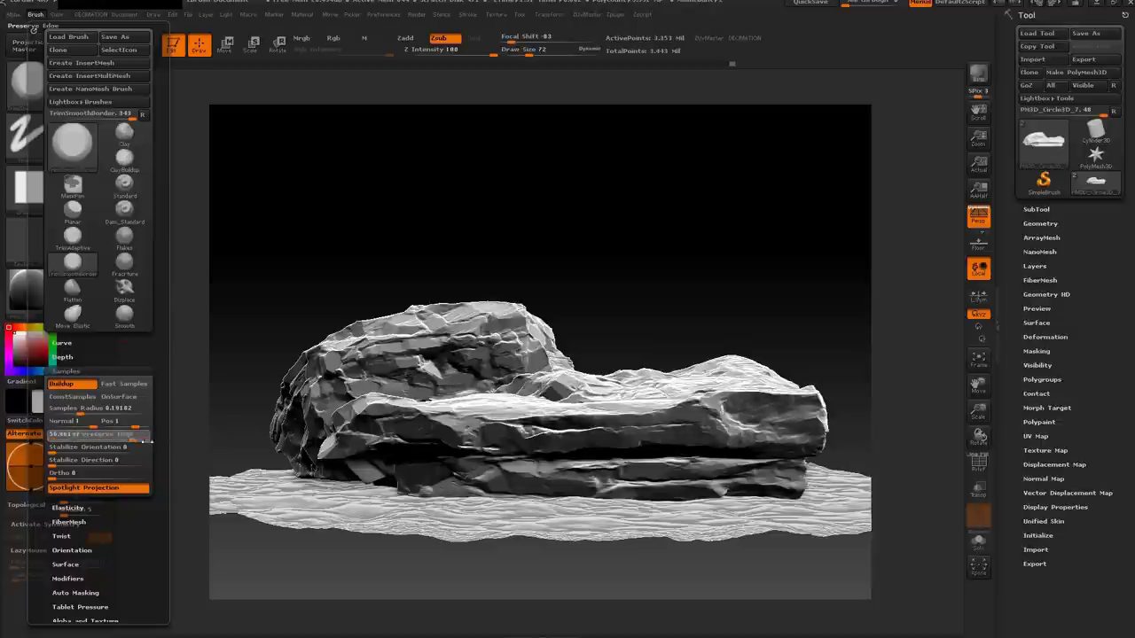
pyautogui.press('f')
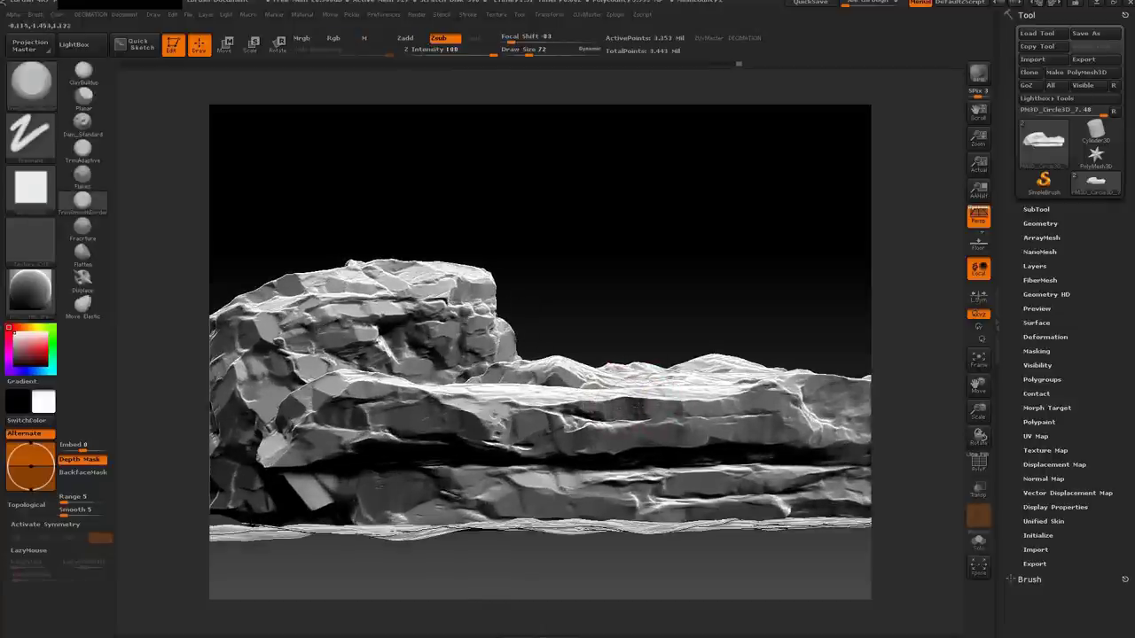
# Trim the lower slab at the rock's right end, resizing the brush to 32, then 65
pyautogui.moveTo(635, 390)
pyautogui.mouseDown(button='right')
pyautogui.moveTo(541, 426)
pyautogui.moveTo(710, 461)
pyautogui.mouseUp(button='right')
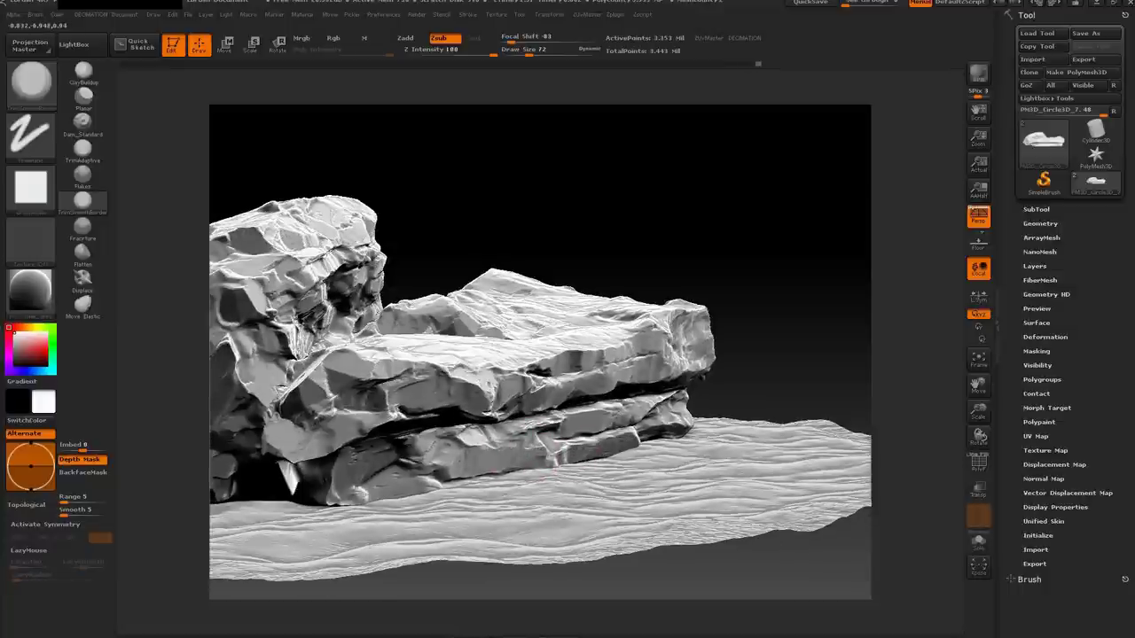
pyautogui.moveTo(651, 405); pyautogui.dragTo(612, 453, button='right')
pyautogui.moveTo(654, 442); pyautogui.dragTo(632, 424)
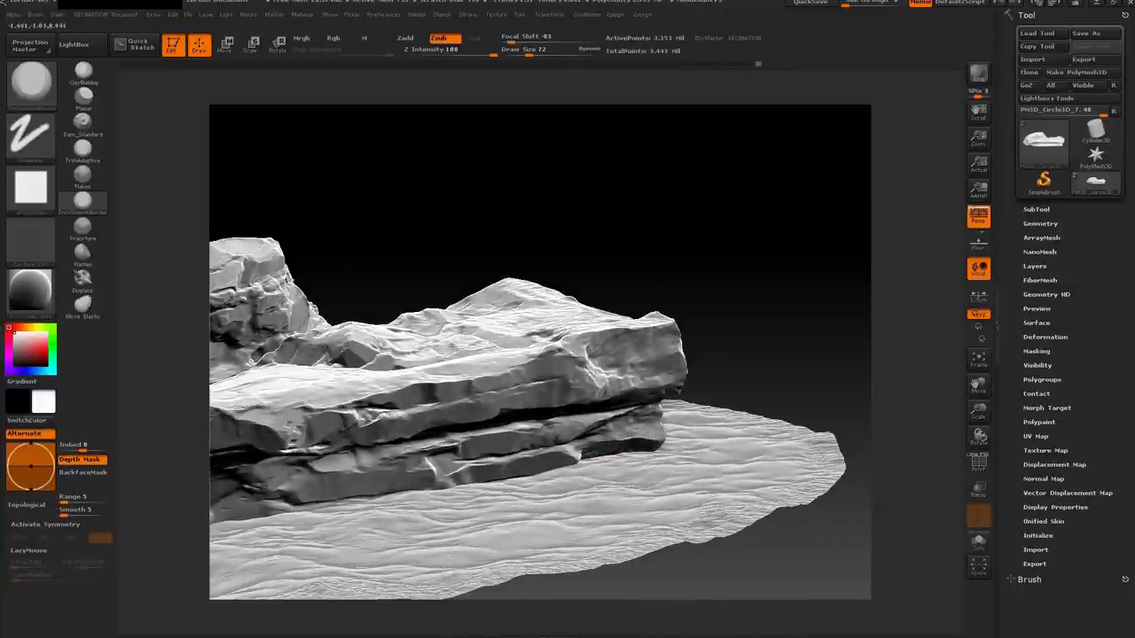
pyautogui.moveTo(656, 417)
pyautogui.mouseDown(button='right')
pyautogui.moveTo(625, 390)
pyautogui.moveTo(676, 406)
pyautogui.moveTo(700, 359)
pyautogui.moveTo(612, 365)
pyautogui.mouseUp(button='right')
pyautogui.press('space')
pyautogui.moveTo(656, 470); pyautogui.dragTo(621, 470)
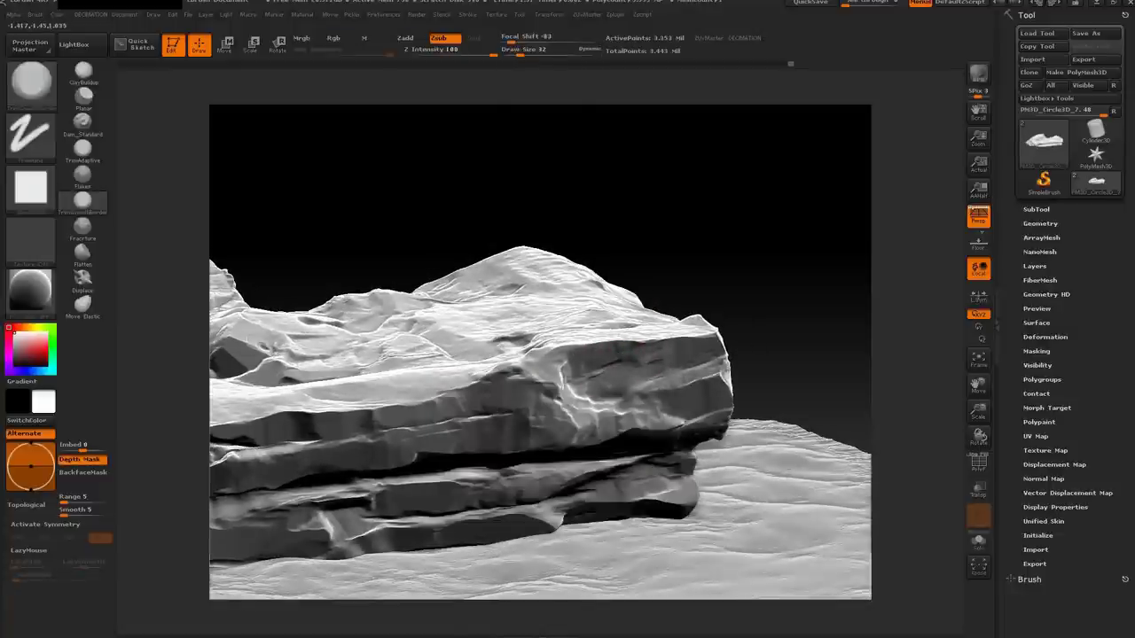
pyautogui.press('space')
pyautogui.moveTo(643, 416); pyautogui.dragTo(674, 417)
pyautogui.moveTo(620, 417)
pyautogui.mouseDown(button='right')
pyautogui.moveTo(545, 392)
pyautogui.moveTo(612, 422)
pyautogui.moveTo(544, 366)
pyautogui.moveTo(545, 391)
pyautogui.mouseUp(button='right')
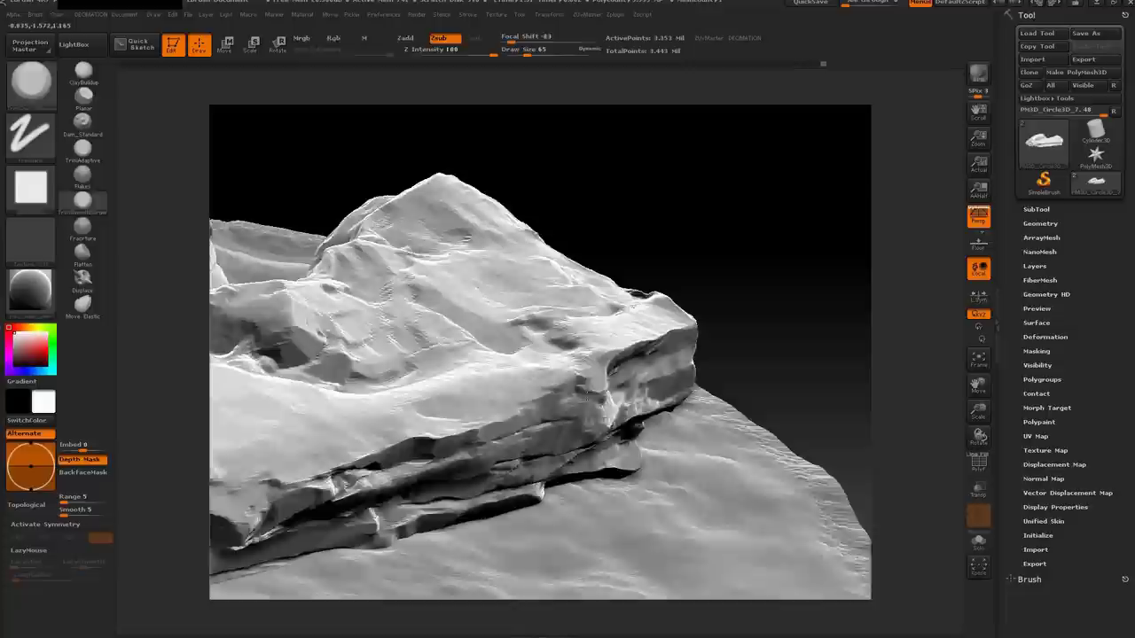
# Enlarge the brush to 140 for the front of the rock, then reduce it to 59
pyautogui.press('space')
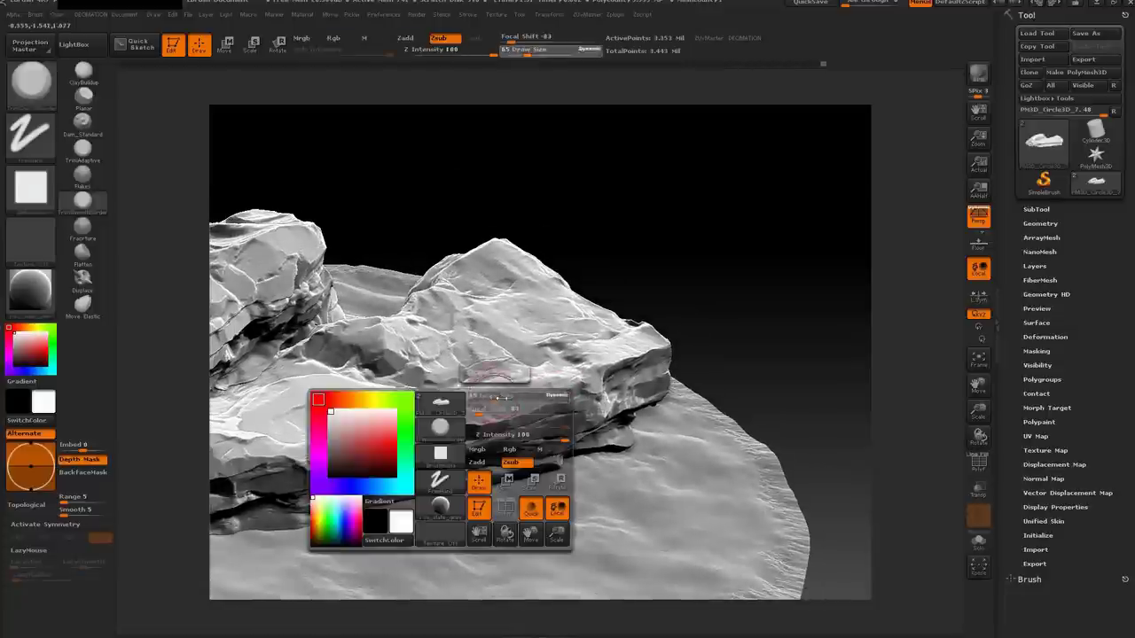
pyautogui.moveTo(488, 401); pyautogui.dragTo(514, 401)
pyautogui.moveTo(473, 391); pyautogui.dragTo(497, 390, button='right')
pyautogui.moveTo(638, 354); pyautogui.dragTo(639, 337, button='right')
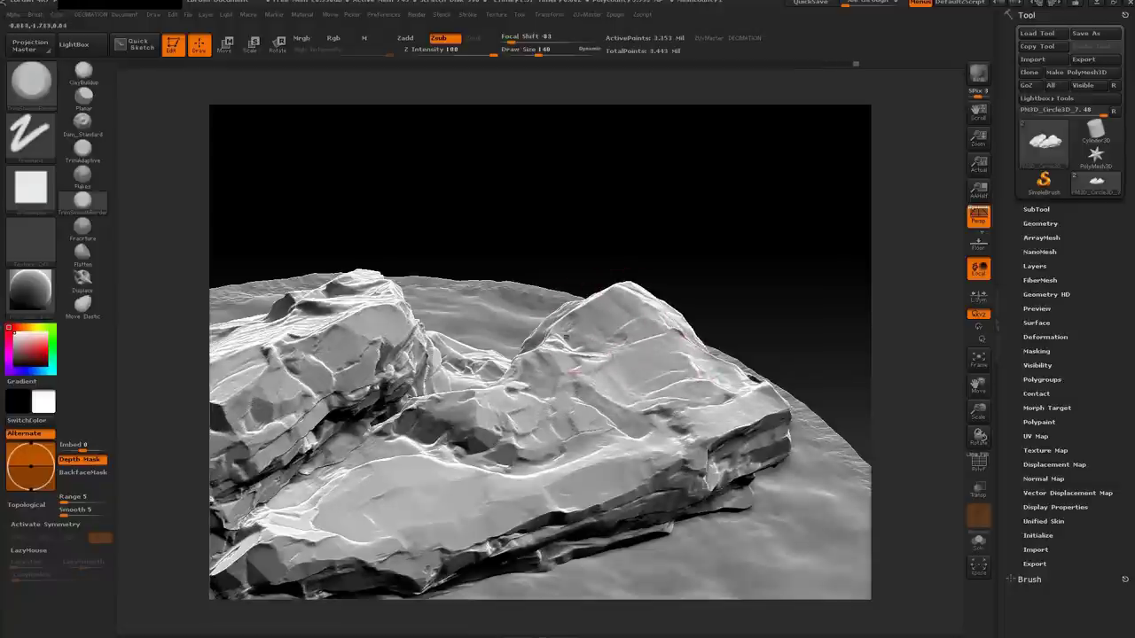
pyautogui.moveTo(665, 337)
pyautogui.mouseDown(button='right')
pyautogui.moveTo(684, 375)
pyautogui.moveTo(710, 381)
pyautogui.mouseUp(button='right')
pyautogui.press('space')
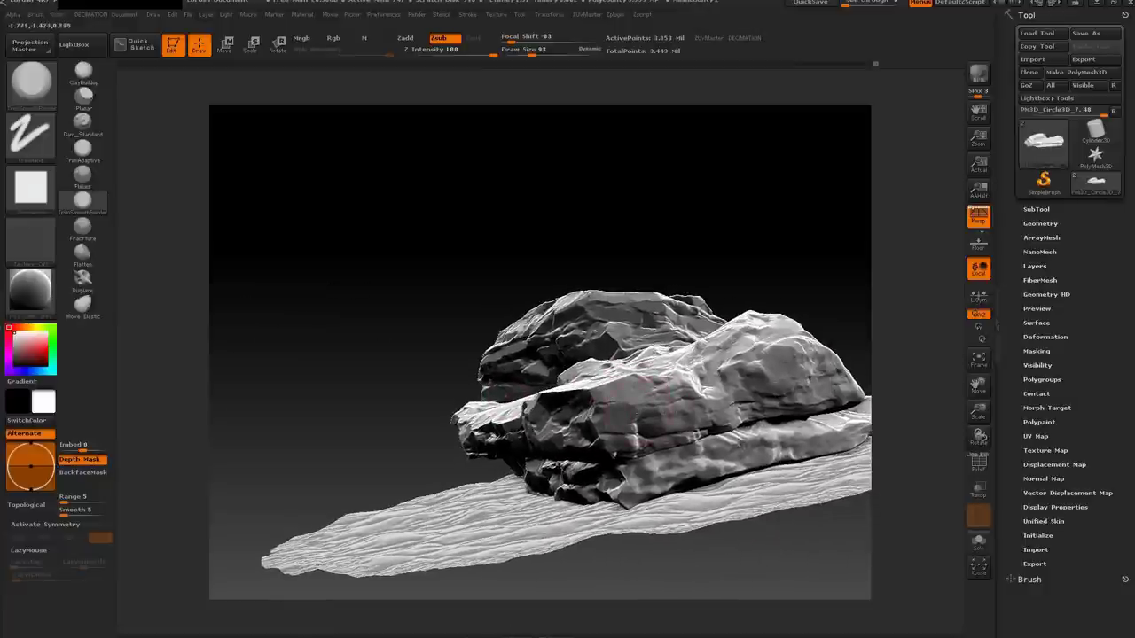
pyautogui.press('space')
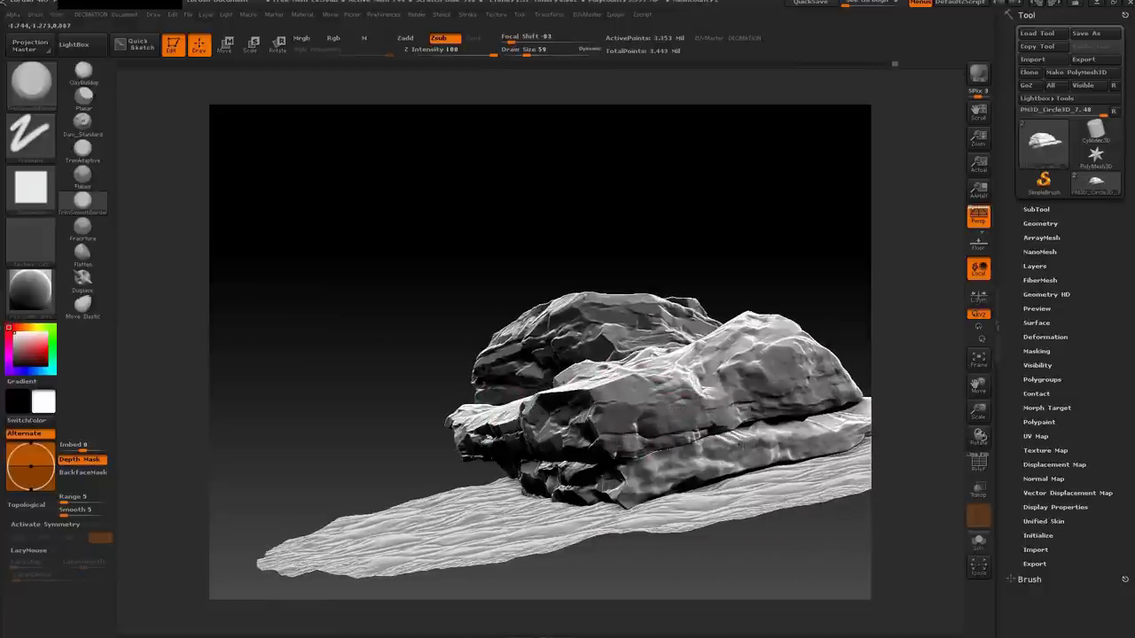
pyautogui.press('space')
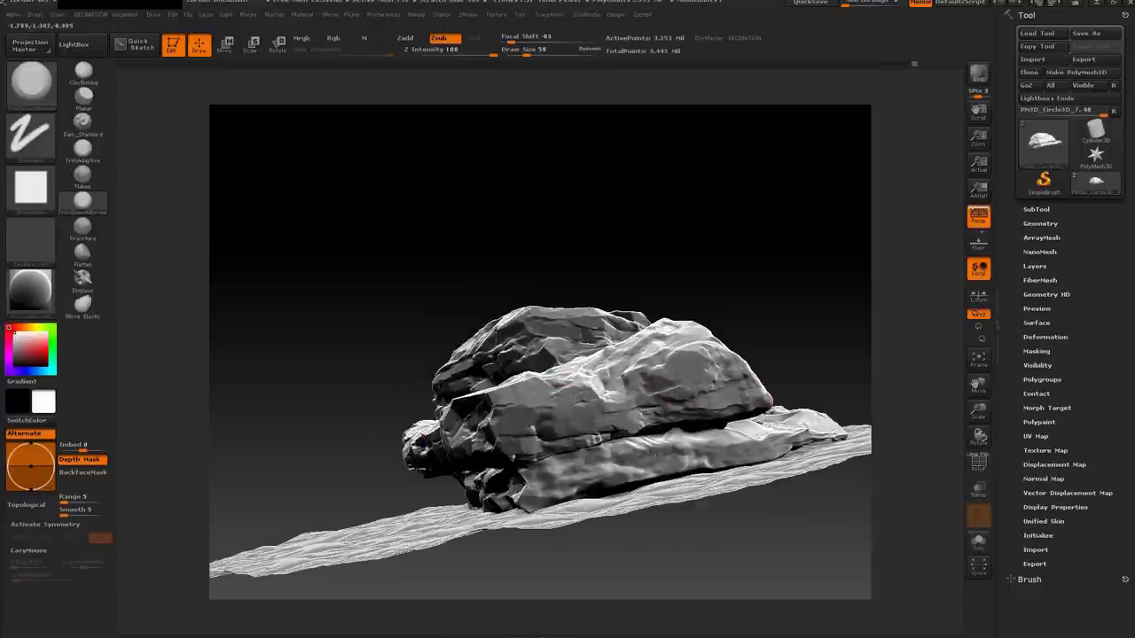
# Review the slabs from above, edge-on, and from the top-right front
pyautogui.moveTo(747, 372)
pyautogui.mouseDown()
pyautogui.moveTo(687, 381)
pyautogui.moveTo(665, 413)
pyautogui.mouseUp()
pyautogui.moveTo(610, 383)
pyautogui.mouseDown()
pyautogui.moveTo(736, 417)
pyautogui.moveTo(709, 440)
pyautogui.moveTo(729, 417)
pyautogui.moveTo(754, 417)
pyautogui.mouseUp()
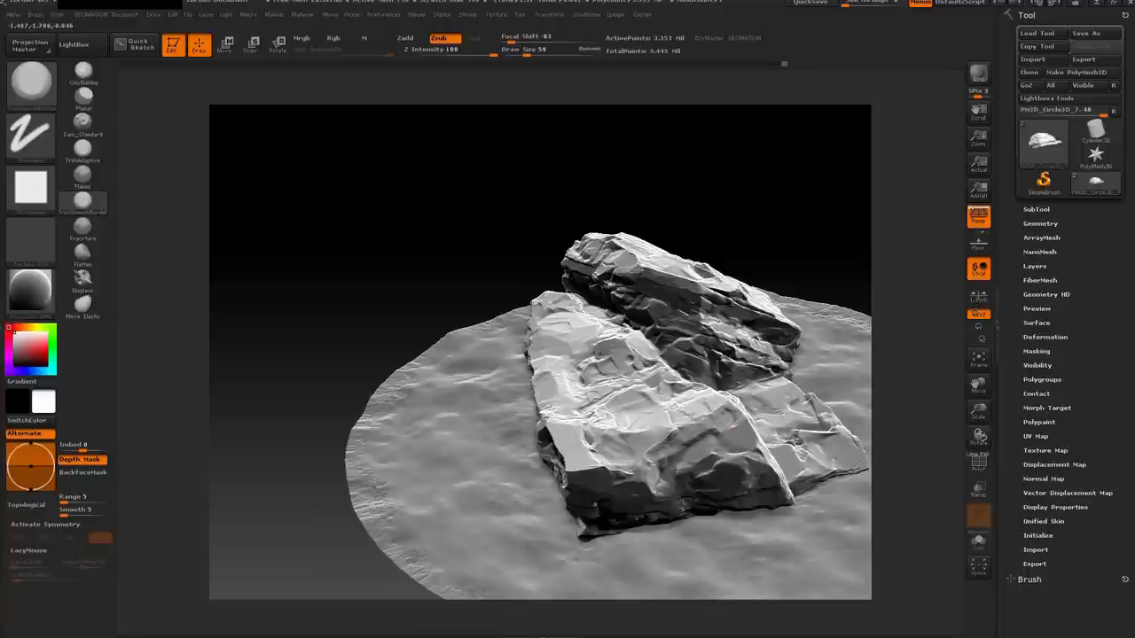
pyautogui.keyDown('alt'); pyautogui.moveTo(671, 436); pyautogui.dragTo(720, 454, button='right'); pyautogui.keyUp('alt')
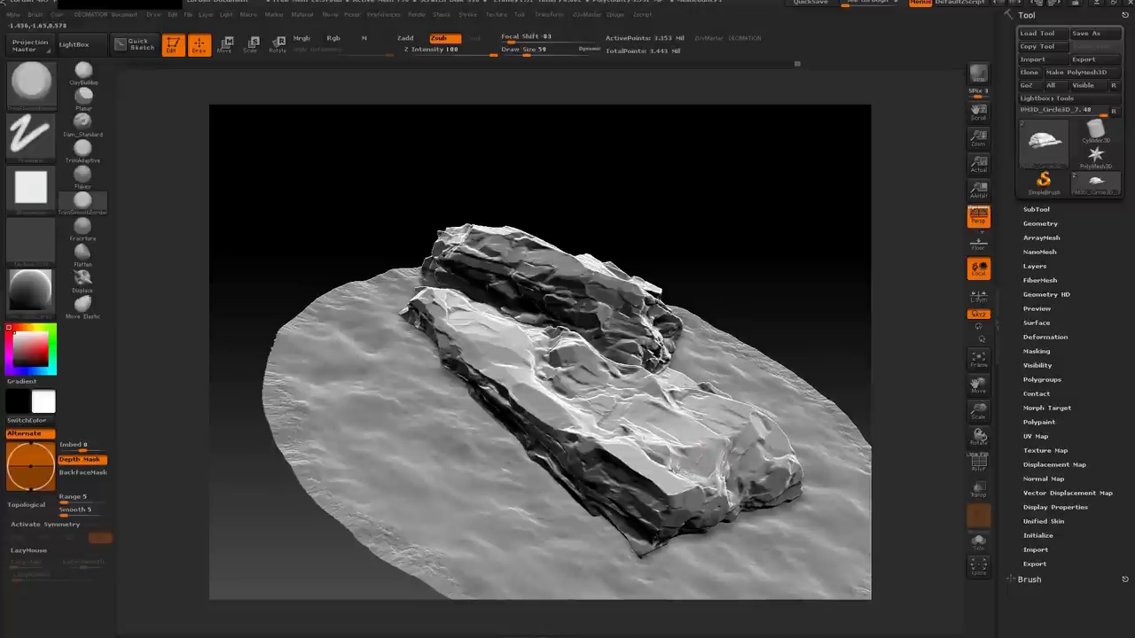
pyautogui.moveTo(706, 453); pyautogui.dragTo(633, 477, button='right')
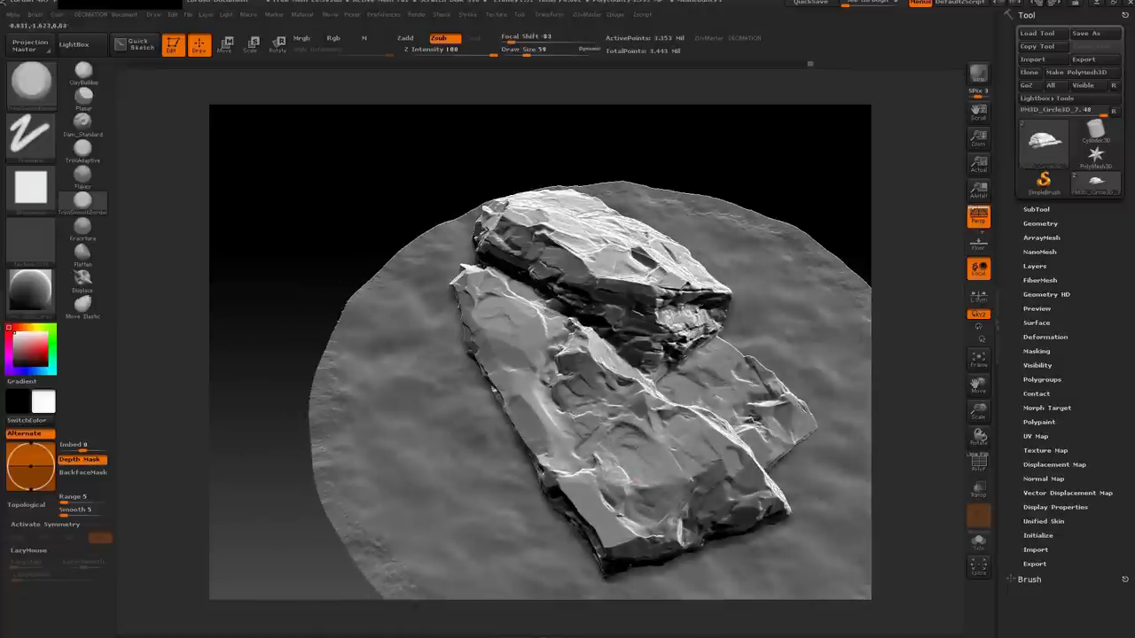
pyautogui.moveTo(596, 432)
pyautogui.mouseDown(button='right')
pyautogui.moveTo(590, 443)
pyautogui.moveTo(608, 456)
pyautogui.moveTo(558, 405)
pyautogui.moveTo(528, 433)
pyautogui.moveTo(612, 391)
pyautogui.mouseUp(button='right')
pyautogui.moveTo(541, 383)
pyautogui.mouseDown(button='right')
pyautogui.moveTo(523, 388)
pyautogui.moveTo(532, 364)
pyautogui.moveTo(521, 373)
pyautogui.mouseUp(button='right')
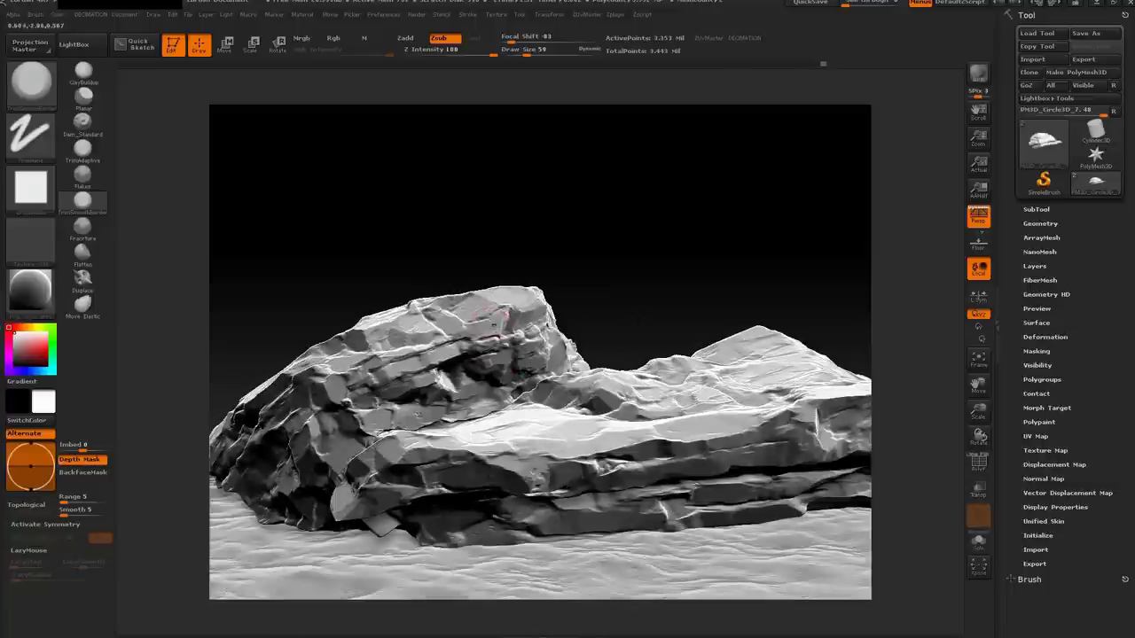
pyautogui.moveTo(549, 277); pyautogui.dragTo(623, 406, button='right')
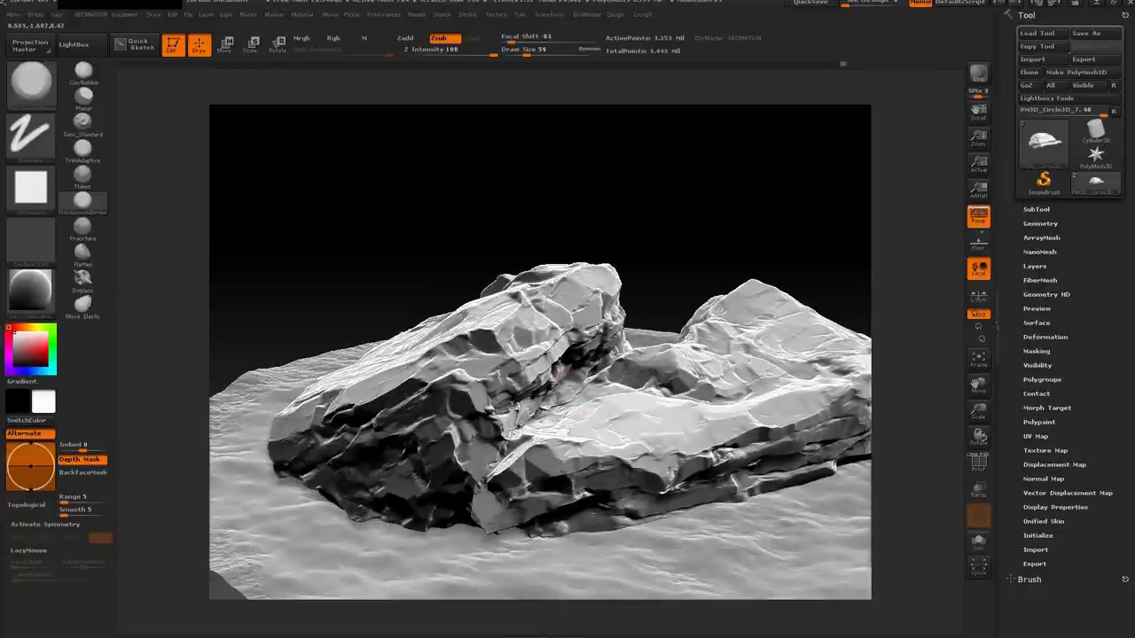
pyautogui.moveTo(577, 372)
pyautogui.mouseDown(button='right')
pyautogui.moveTo(545, 393)
pyautogui.moveTo(470, 404)
pyautogui.moveTo(509, 404)
pyautogui.moveTo(455, 424)
pyautogui.moveTo(588, 380)
pyautogui.moveTo(589, 390)
pyautogui.moveTo(506, 385)
pyautogui.moveTo(588, 380)
pyautogui.moveTo(591, 342)
pyautogui.moveTo(629, 398)
pyautogui.mouseUp(button='right')
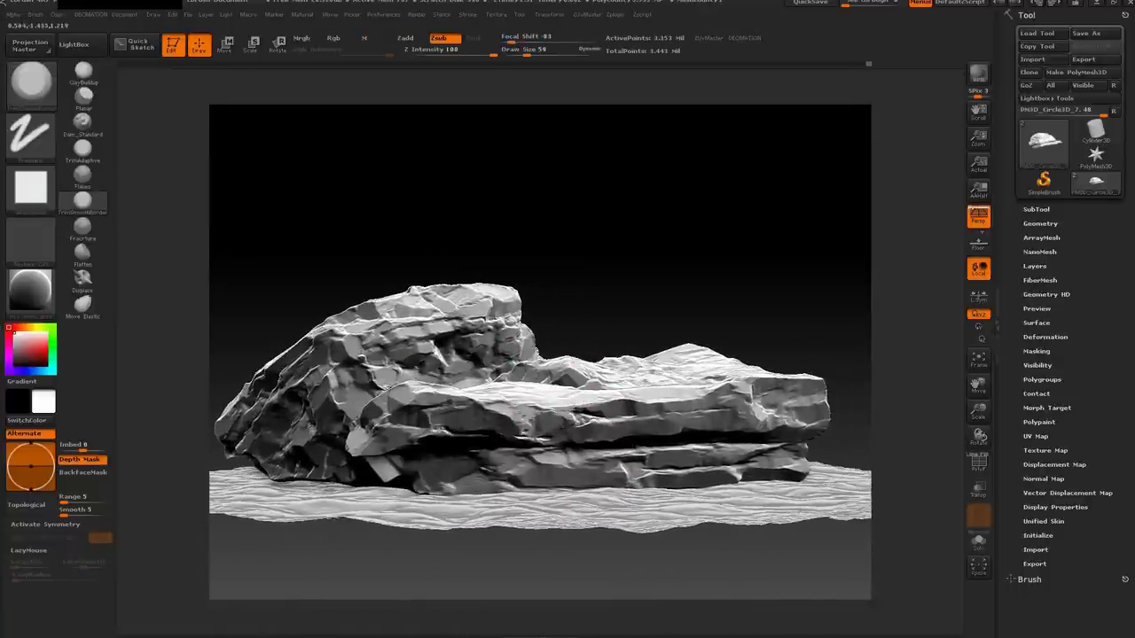
# Select the Flakes brush, try Alpha 27, then turn the alpha off
pyautogui.moveTo(514, 393); pyautogui.dragTo(544, 334, button='right')
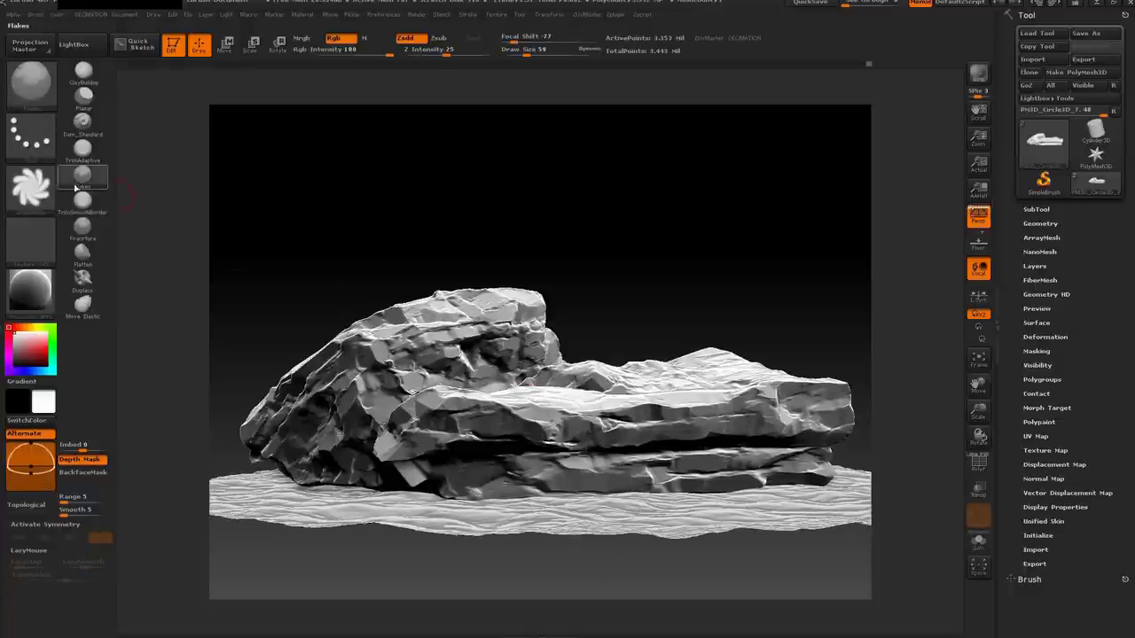
pyautogui.click(31, 188)
pyautogui.click(342, 293)
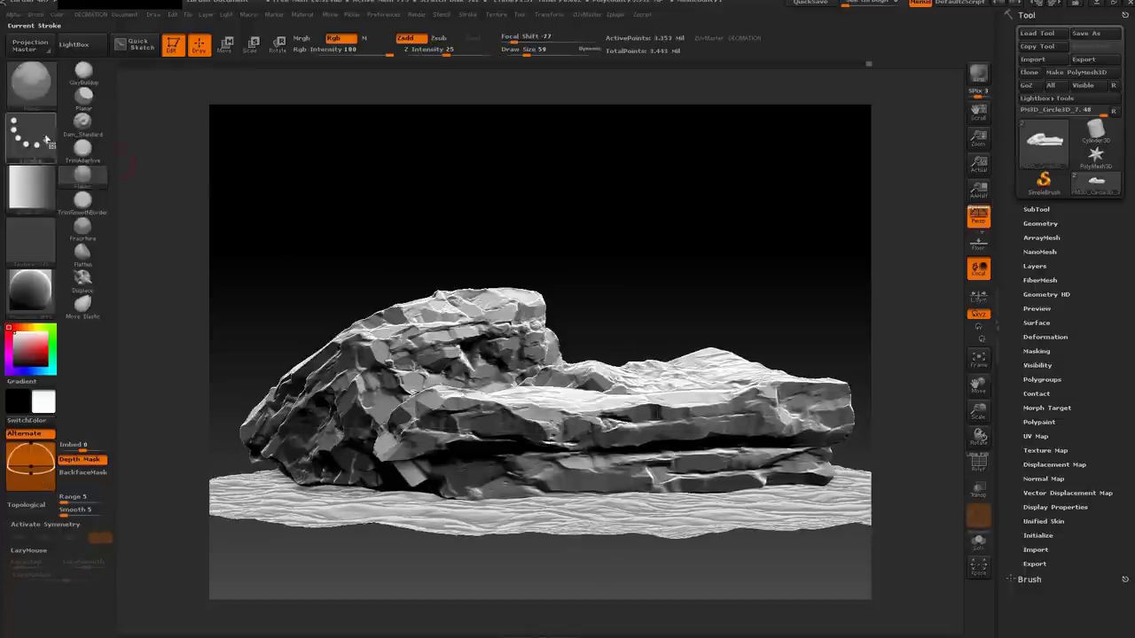
pyautogui.click(31, 138)
pyautogui.click(31, 137)
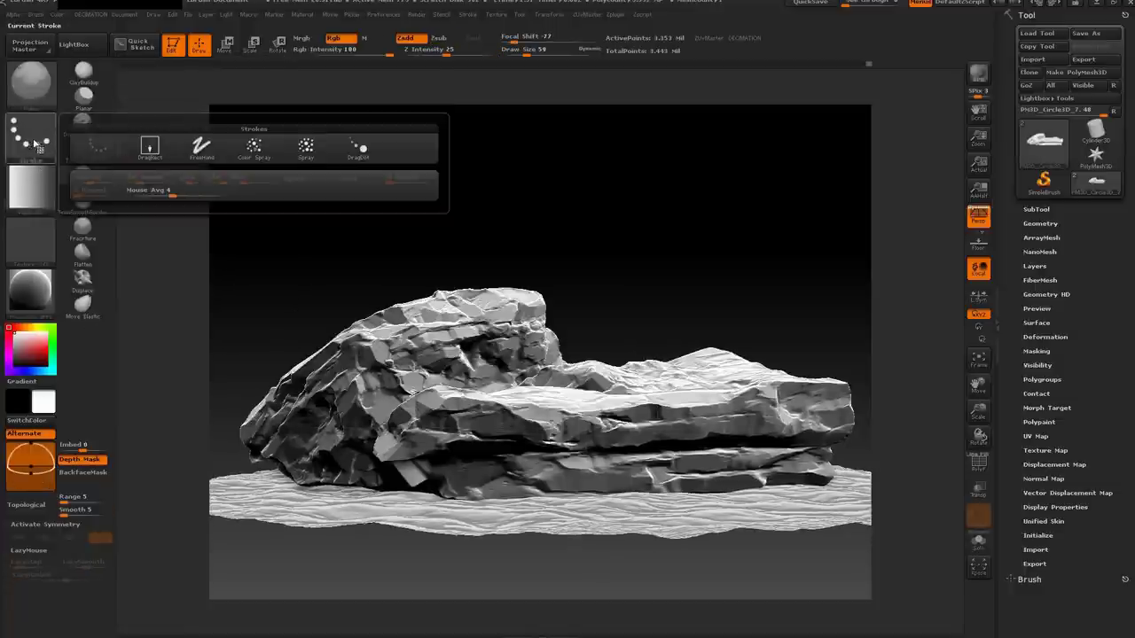
pyautogui.click(31, 188)
pyautogui.click(96, 190)
# Switch to the Clay brush with a Spray stroke at draw size 78
pyautogui.moveTo(572, 343); pyautogui.dragTo(610, 375, button='right')
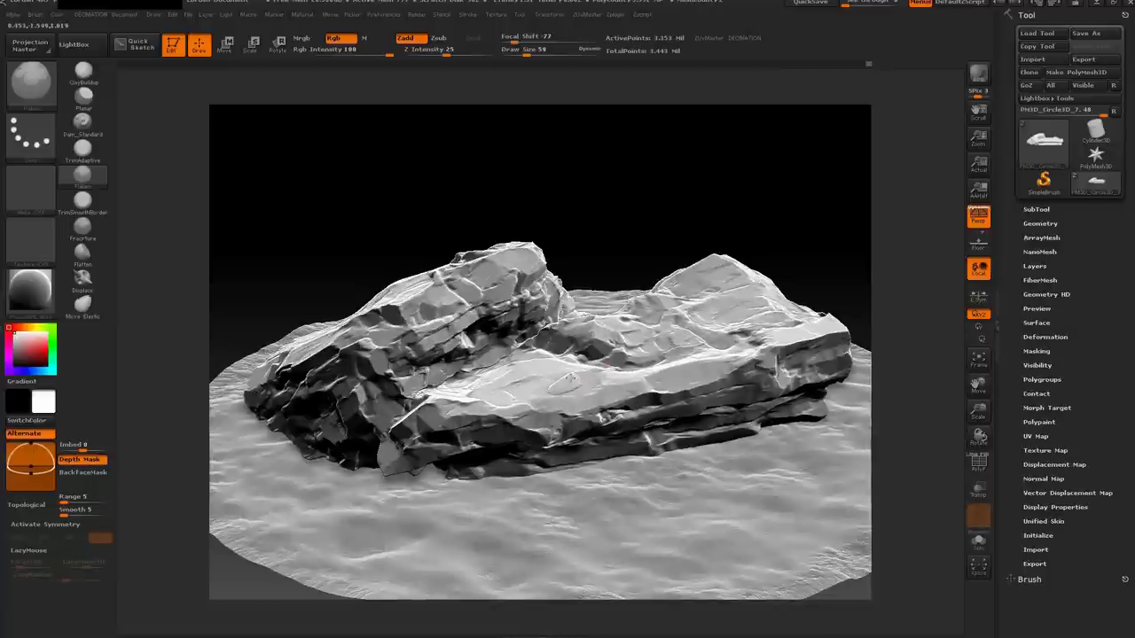
pyautogui.press('b')
pyautogui.press('c')
pyautogui.press('b')
pyautogui.click(31, 137)
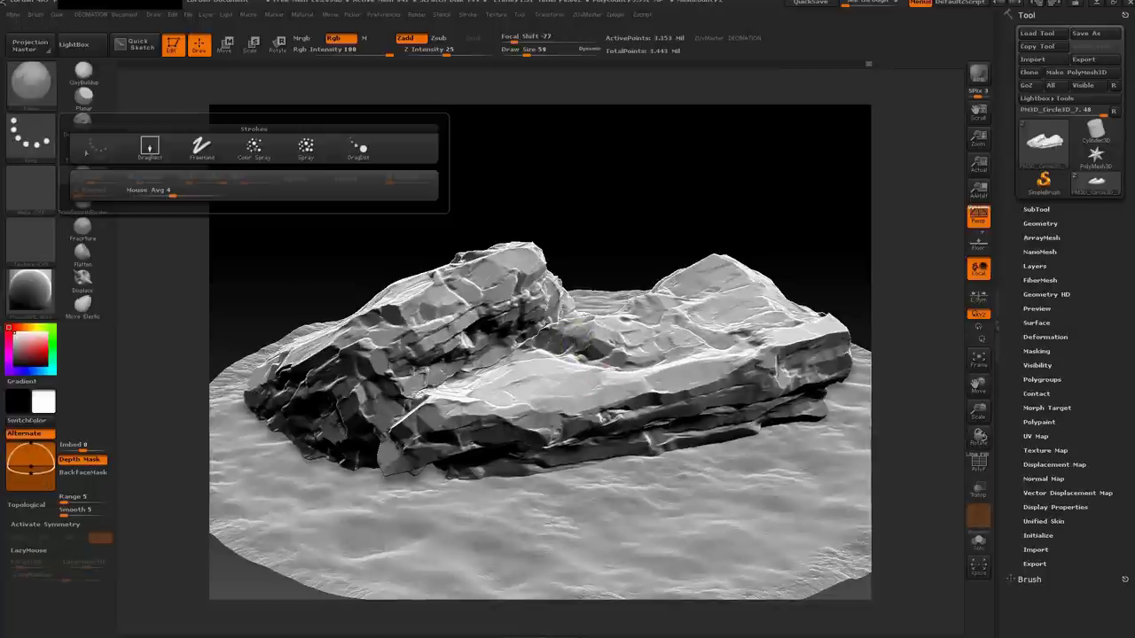
pyautogui.click(254, 145)
pyautogui.press('space')
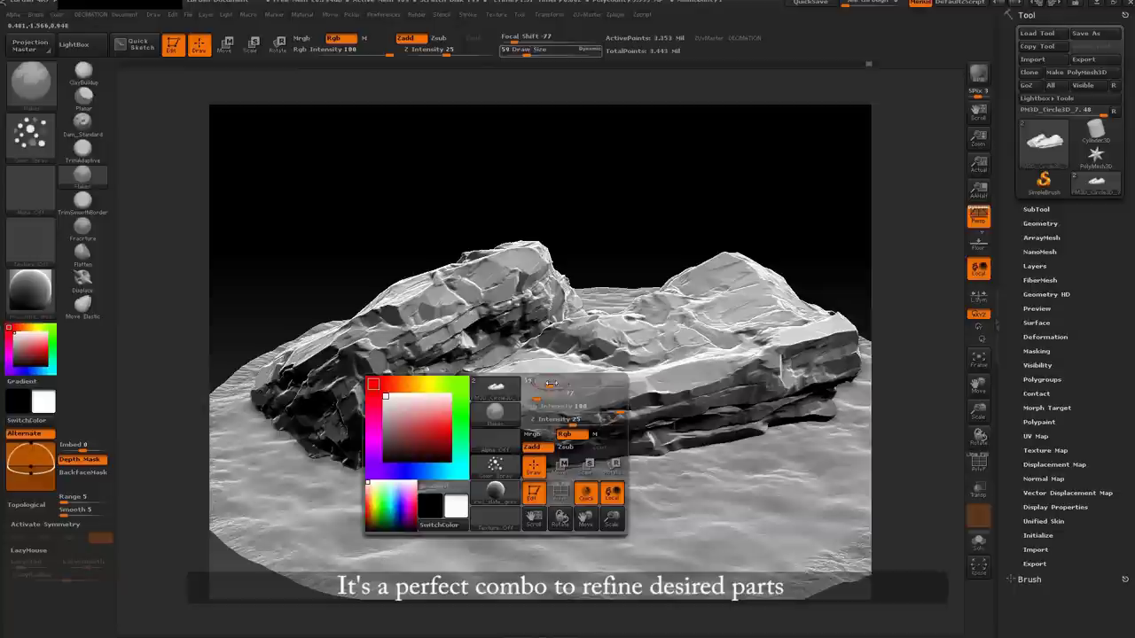
pyautogui.moveTo(510, 384); pyautogui.dragTo(528, 384)
# Sculpt a circular swirl into the middle ledge at size 155, then select TrimSmoothBorder
pyautogui.moveTo(527, 384); pyautogui.dragTo(497, 399, button='right')
pyautogui.moveTo(497, 394)
pyautogui.mouseDown()
pyautogui.moveTo(541, 395)
pyautogui.moveTo(568, 377)
pyautogui.mouseUp()
pyautogui.moveTo(567, 377); pyautogui.dragTo(514, 302, button='right')
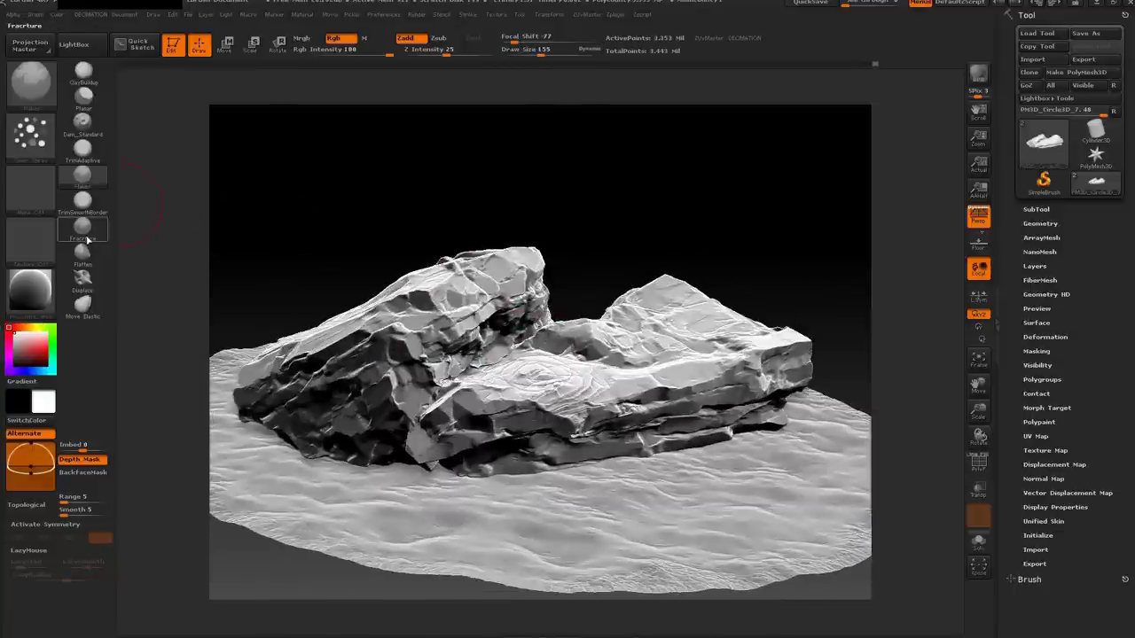
pyautogui.click(83, 202)
pyautogui.click(35, 14)
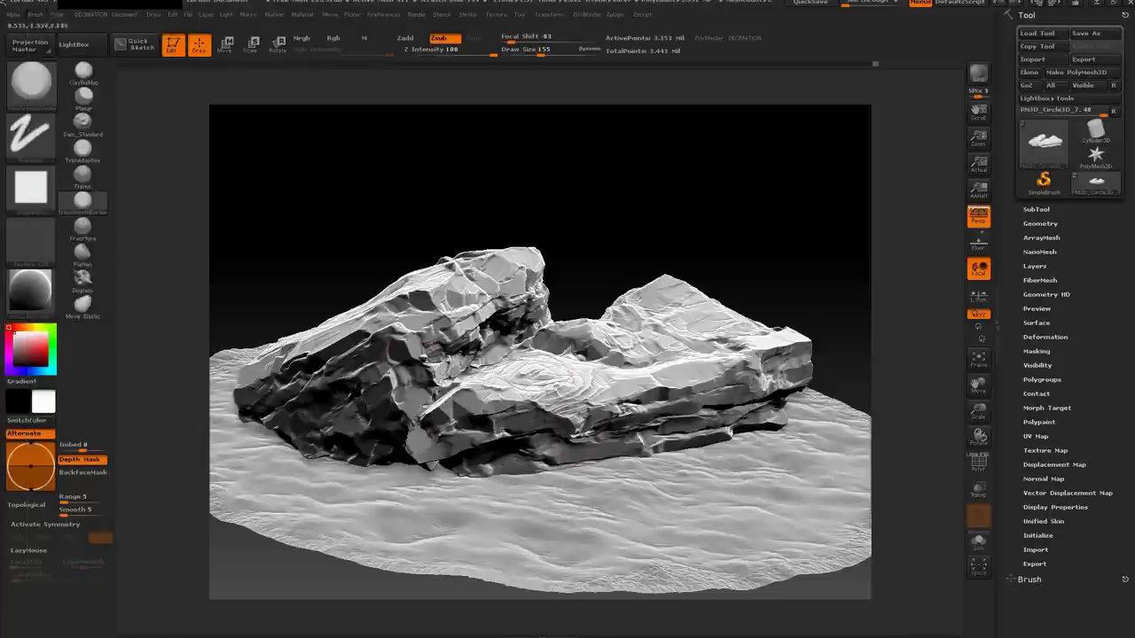
# Zoom in and wear down the middle ledge with TrimSmoothBorder at draw size 37–39
pyautogui.moveTo(550, 372)
pyautogui.mouseDown(button='right')
pyautogui.moveTo(585, 390)
pyautogui.moveTo(575, 417)
pyautogui.mouseUp(button='right')
pyautogui.rightClick(562, 408)
pyautogui.rightClick(568, 412)
pyautogui.rightClick(575, 416)
pyautogui.moveTo(575, 417); pyautogui.dragTo(621, 417)
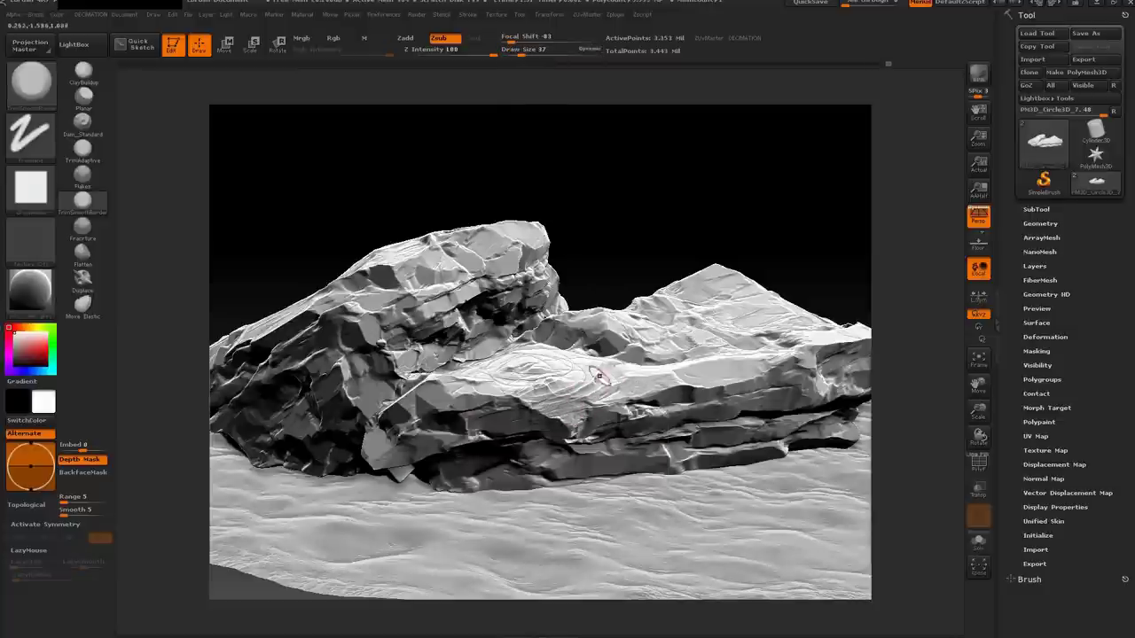
pyautogui.scroll(2, 610, 382)
pyautogui.scroll(2, 603, 381)
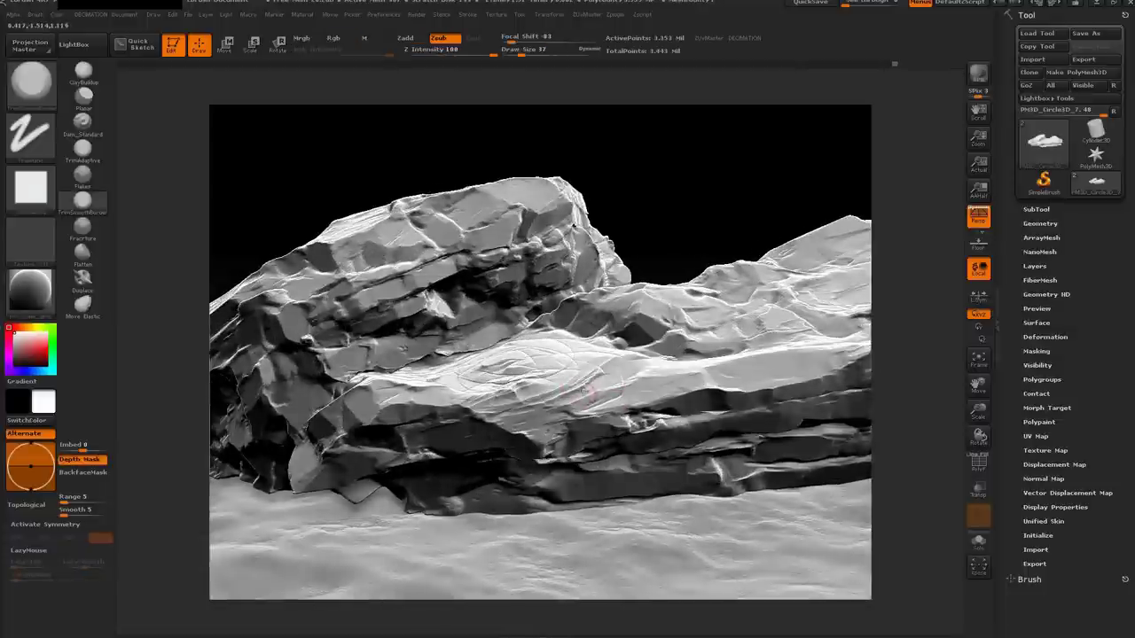
pyautogui.press('space')
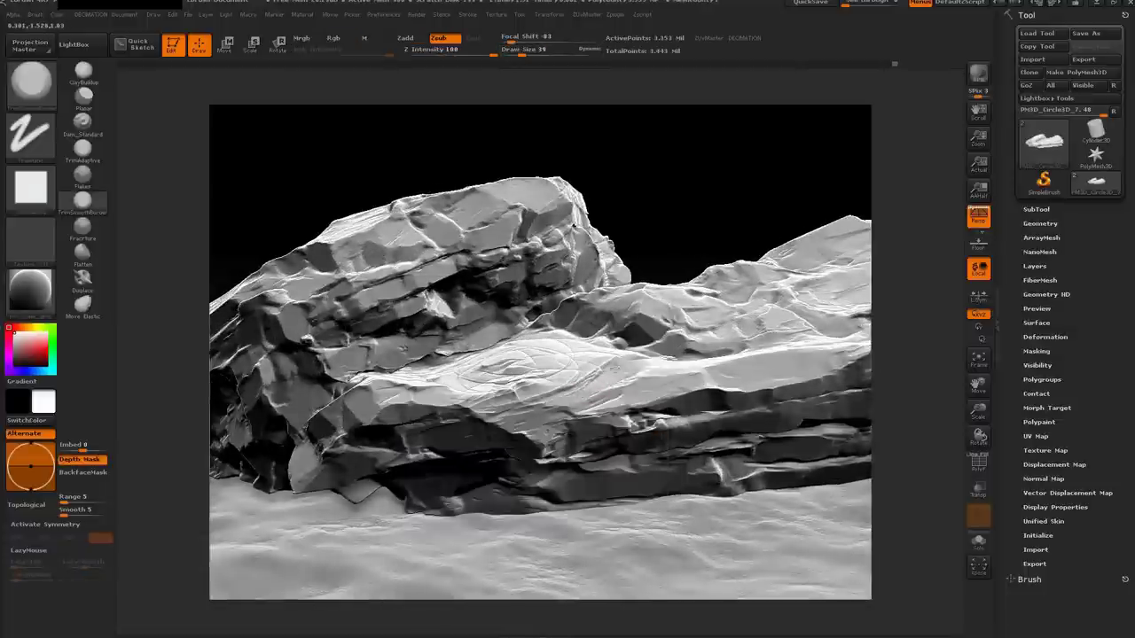
pyautogui.moveTo(621, 372)
pyautogui.mouseDown()
pyautogui.moveTo(565, 375)
pyautogui.moveTo(488, 413)
pyautogui.mouseUp()
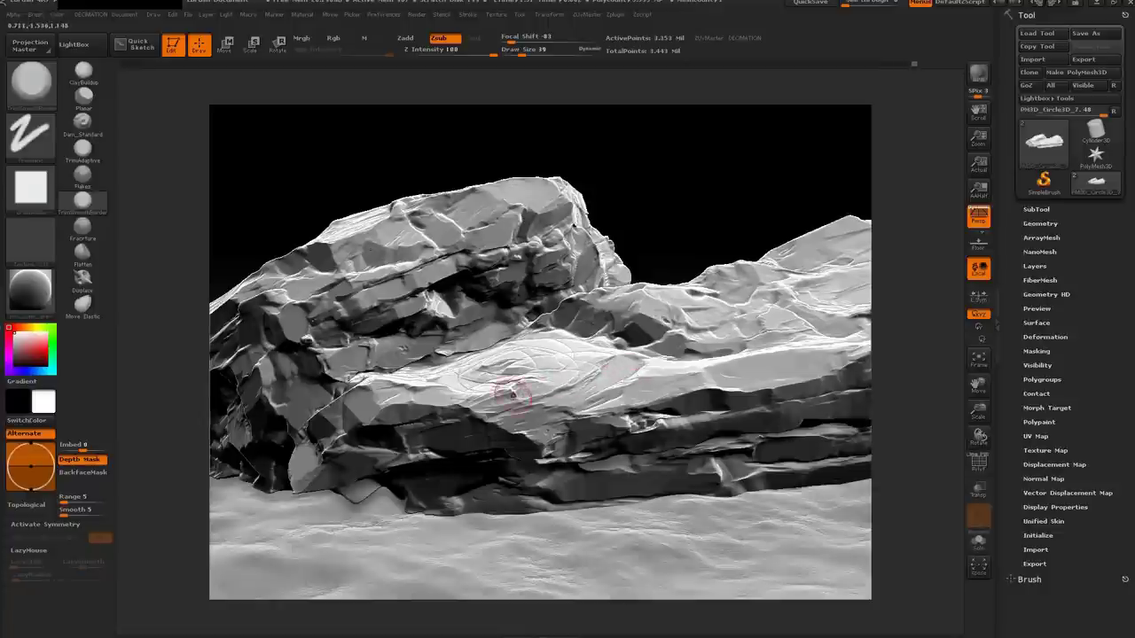
# Work over the rock's top surface, changing the brush size to 93, then 32
pyautogui.moveTo(496, 386)
pyautogui.mouseDown(button='right')
pyautogui.moveTo(558, 415)
pyautogui.moveTo(479, 422)
pyautogui.mouseUp(button='right')
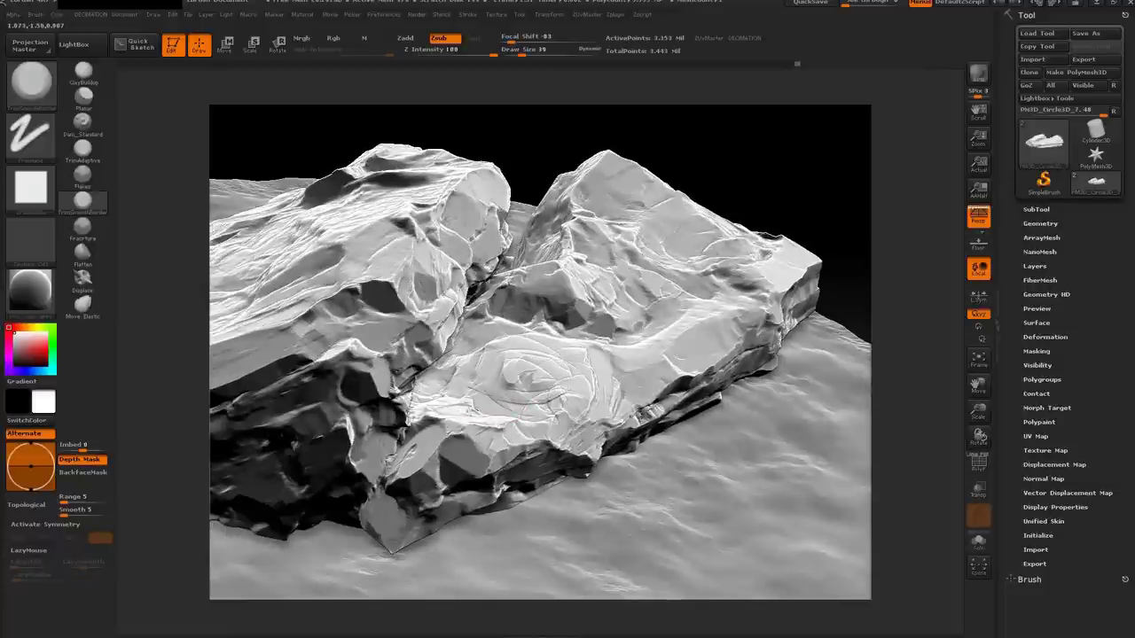
pyautogui.moveTo(454, 403); pyautogui.dragTo(523, 413, button='right')
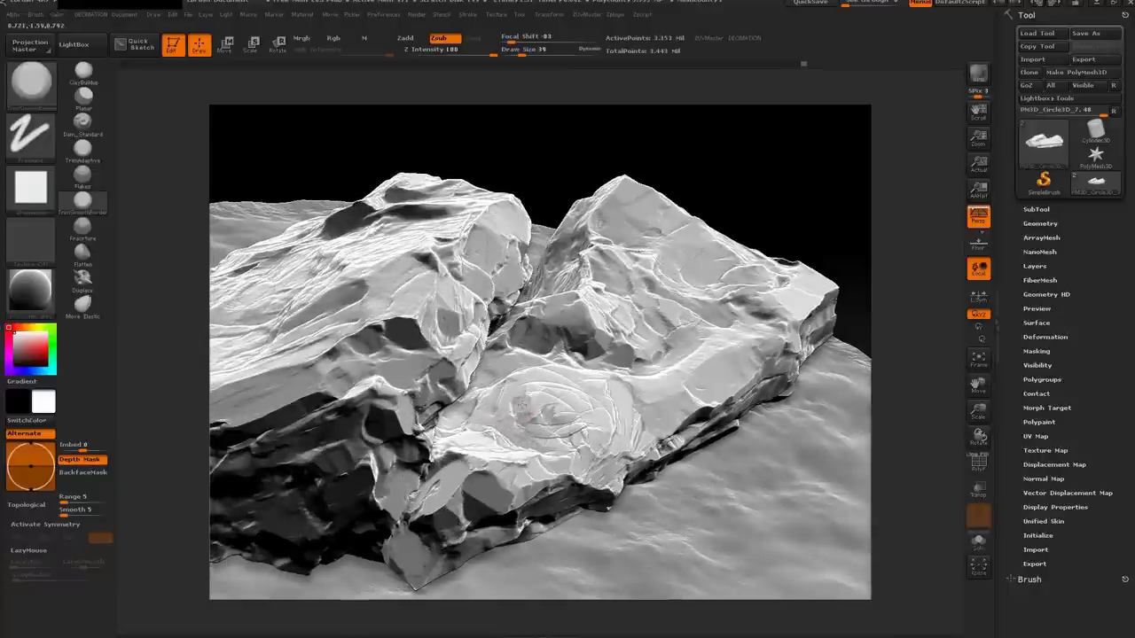
pyautogui.moveTo(523, 403); pyautogui.dragTo(552, 415, button='right')
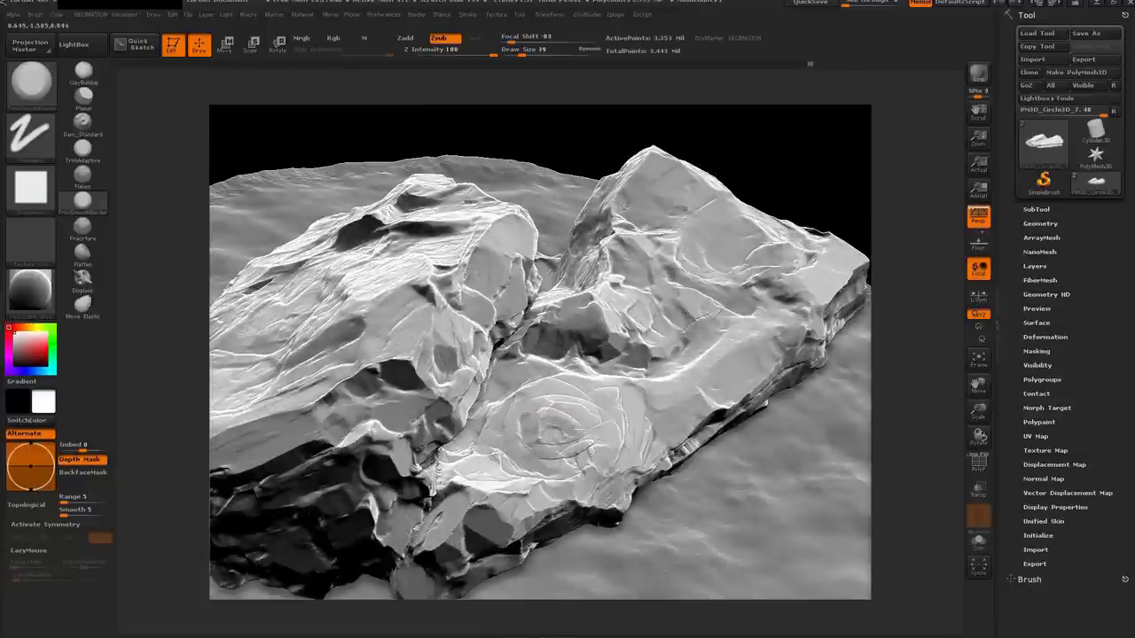
pyautogui.moveTo(550, 417); pyautogui.dragTo(562, 409, button='right')
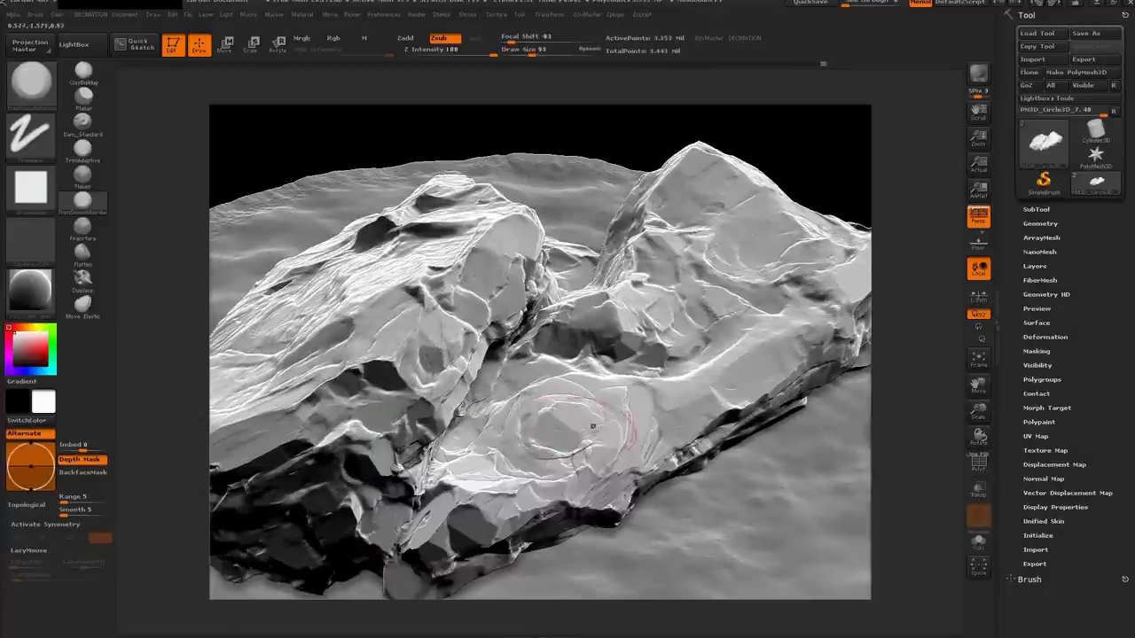
pyautogui.moveTo(567, 413)
pyautogui.mouseDown(button='right')
pyautogui.moveTo(579, 419)
pyautogui.moveTo(562, 452)
pyautogui.mouseUp(button='right')
pyautogui.moveTo(563, 451); pyautogui.dragTo(550, 452)
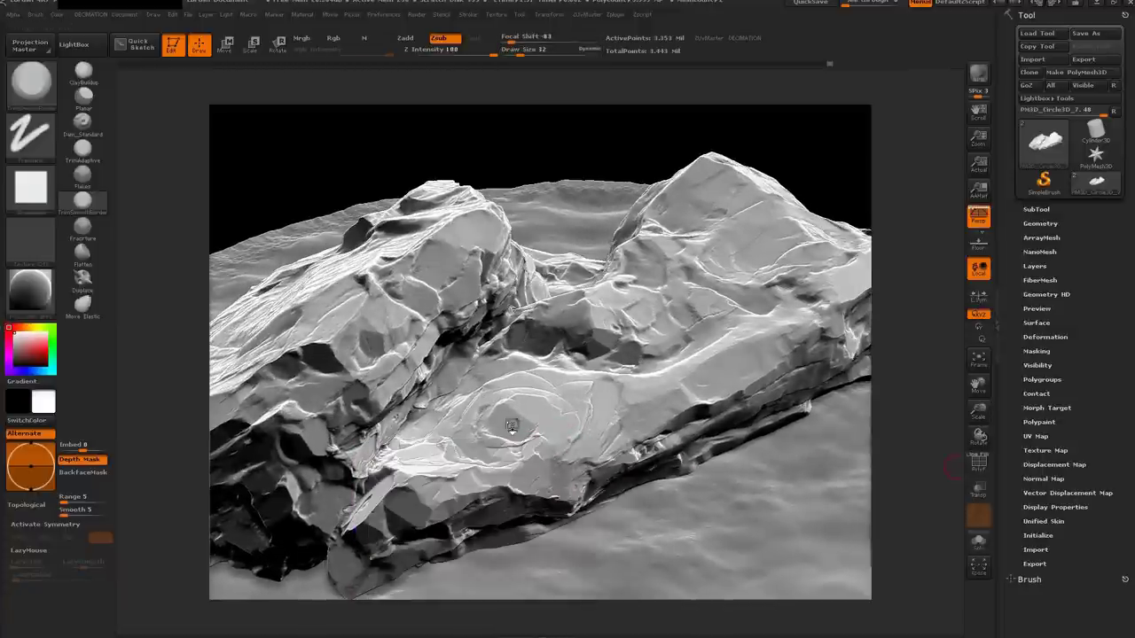
pyautogui.moveTo(532, 452); pyautogui.dragTo(516, 457, button='right')
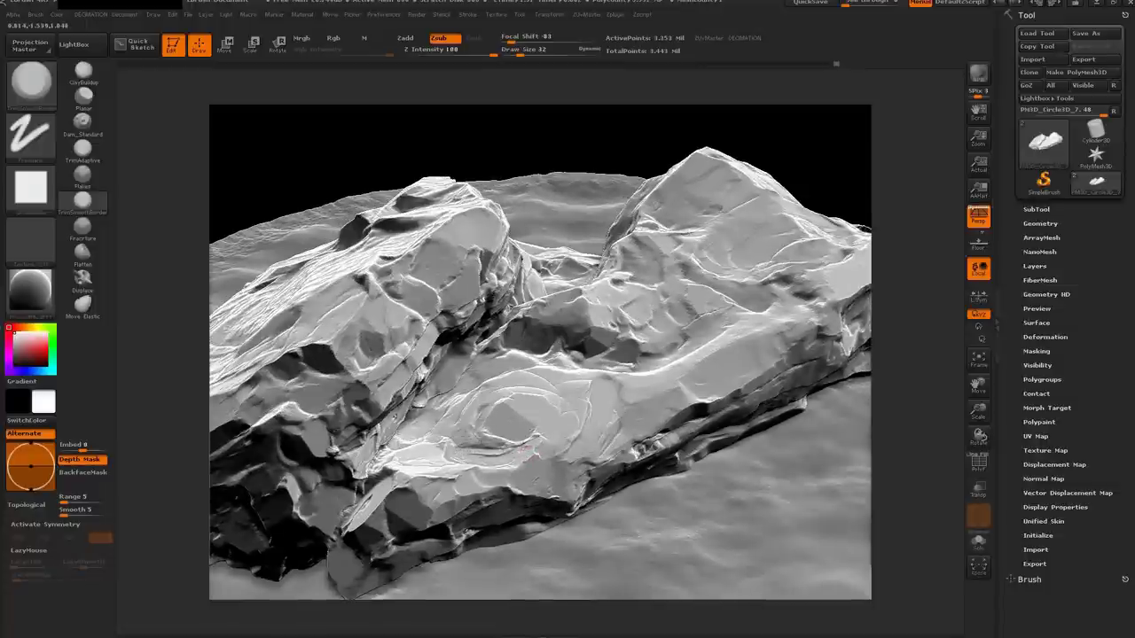
# Continue trimming the top surface at draw size 42, briefly trying 75
pyautogui.moveTo(524, 453); pyautogui.dragTo(483, 443, button='right')
pyautogui.rightClick(484, 443)
pyautogui.moveTo(510, 448); pyautogui.dragTo(532, 448)
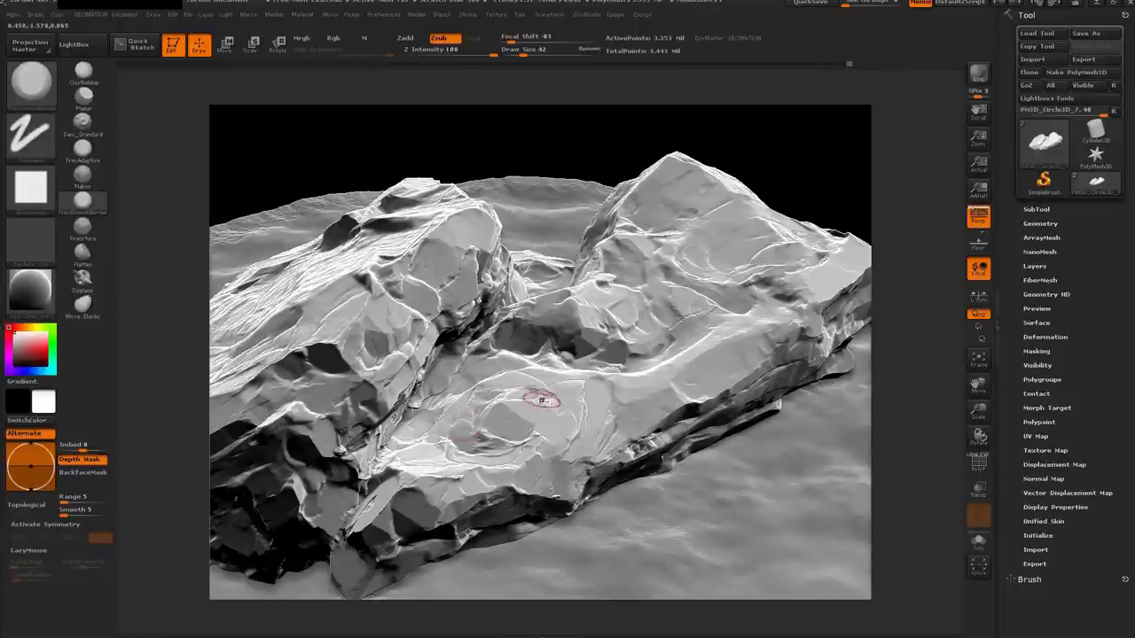
pyautogui.moveTo(520, 398); pyautogui.dragTo(594, 403, button='right')
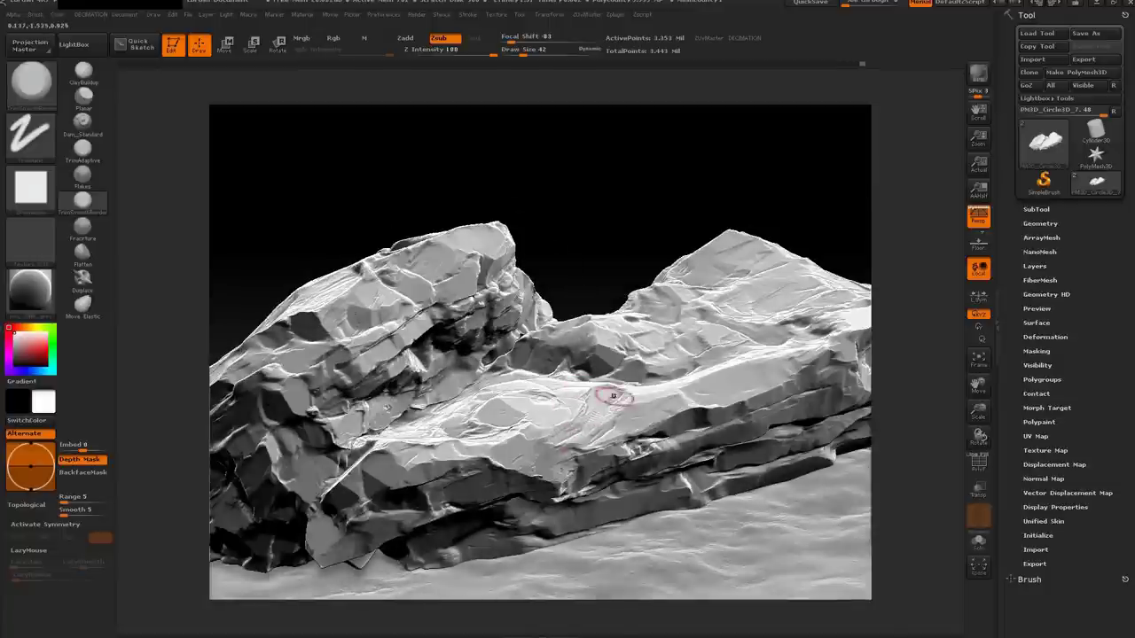
pyautogui.moveTo(585, 402)
pyautogui.mouseDown(button='right')
pyautogui.moveTo(579, 391)
pyautogui.moveTo(626, 417)
pyautogui.moveTo(612, 413)
pyautogui.moveTo(620, 434)
pyautogui.mouseUp(button='right')
pyautogui.rightClick(621, 415)
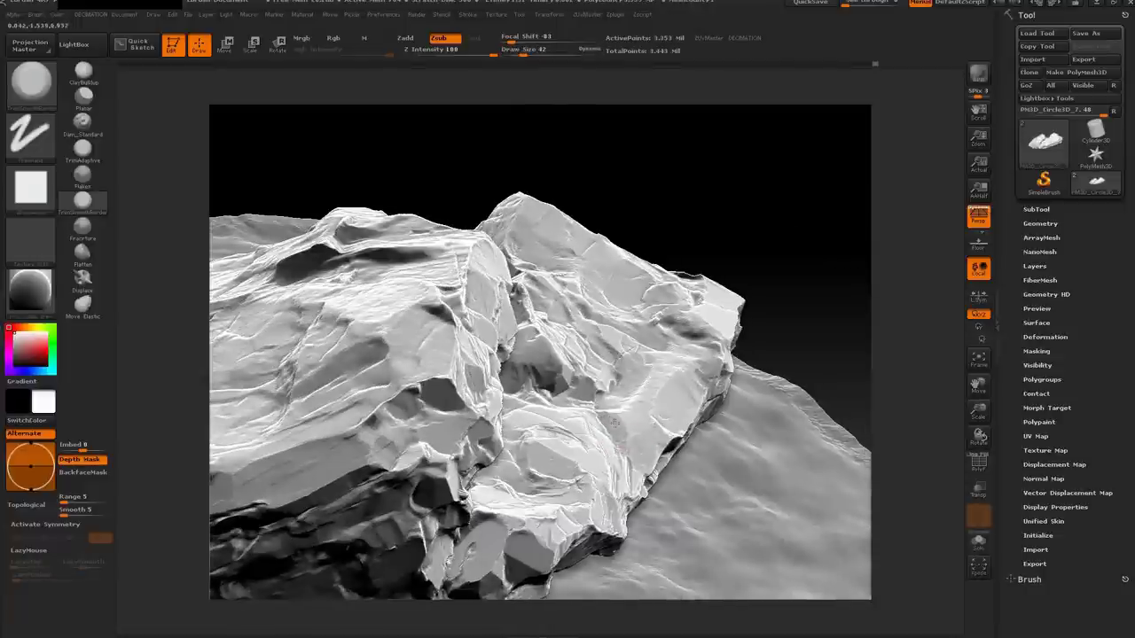
pyautogui.moveTo(615, 404)
pyautogui.mouseDown(button='right')
pyautogui.moveTo(621, 424)
pyautogui.moveTo(636, 416)
pyautogui.moveTo(596, 430)
pyautogui.moveTo(541, 381)
pyautogui.moveTo(606, 417)
pyautogui.mouseUp(button='right')
# Resize the brush to 68, then 47, while tilting across the rock surface
pyautogui.press('space')
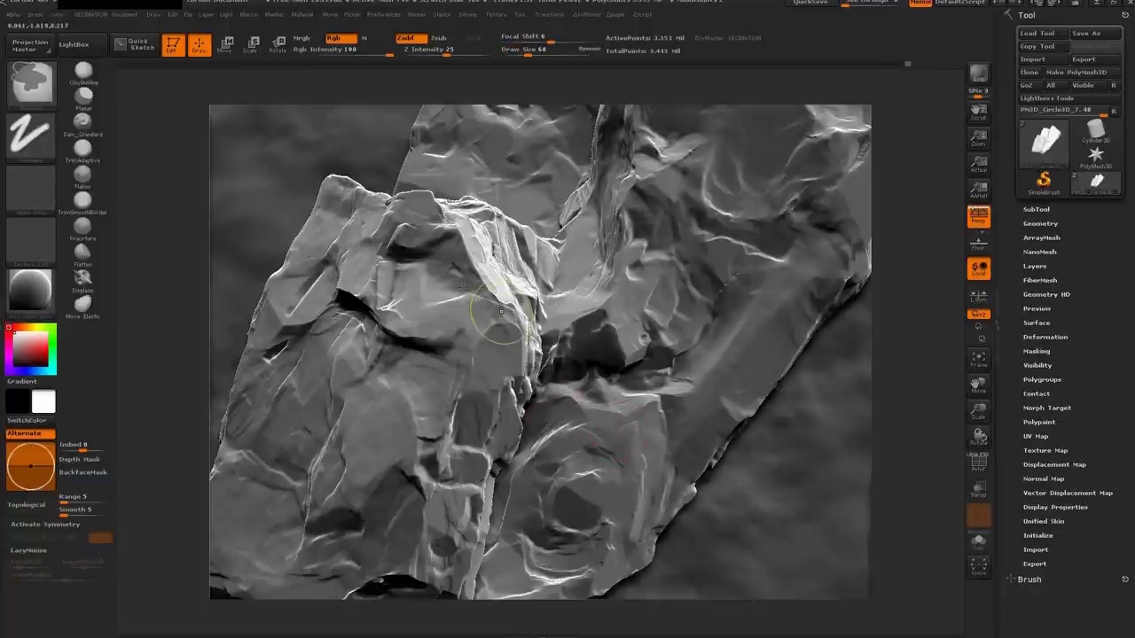
pyautogui.moveTo(572, 417); pyautogui.dragTo(559, 410, button='right')
pyautogui.press('space')
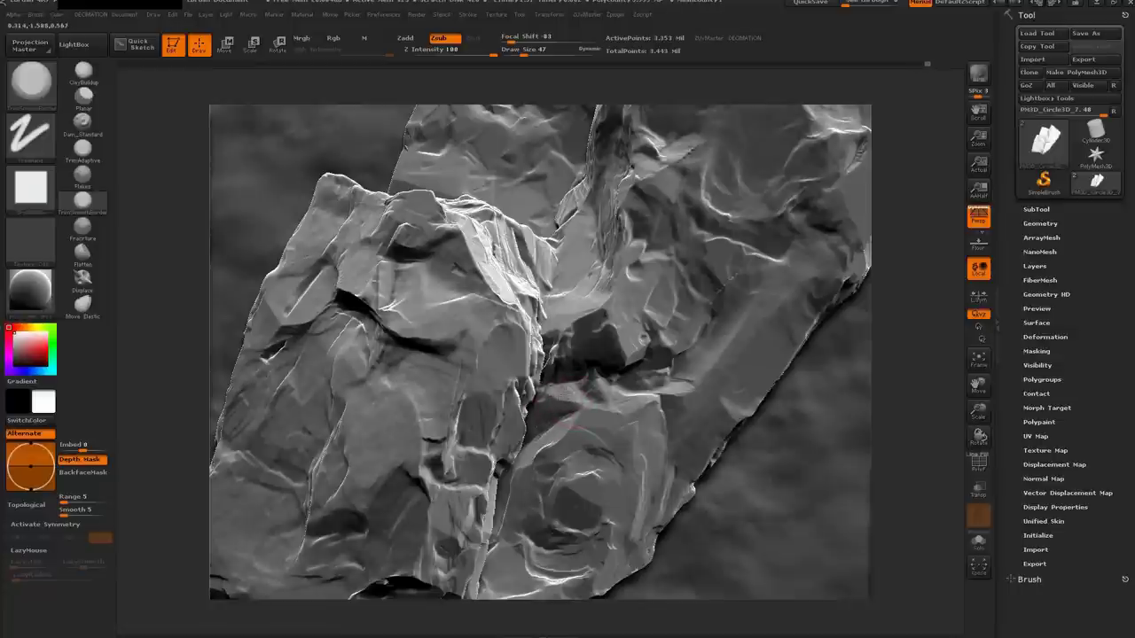
pyautogui.moveTo(572, 388)
pyautogui.mouseDown(button='right')
pyautogui.moveTo(562, 365)
pyautogui.moveTo(545, 381)
pyautogui.moveTo(588, 385)
pyautogui.moveTo(606, 441)
pyautogui.moveTo(515, 408)
pyautogui.moveTo(582, 406)
pyautogui.moveTo(581, 482)
pyautogui.mouseUp(button='right')
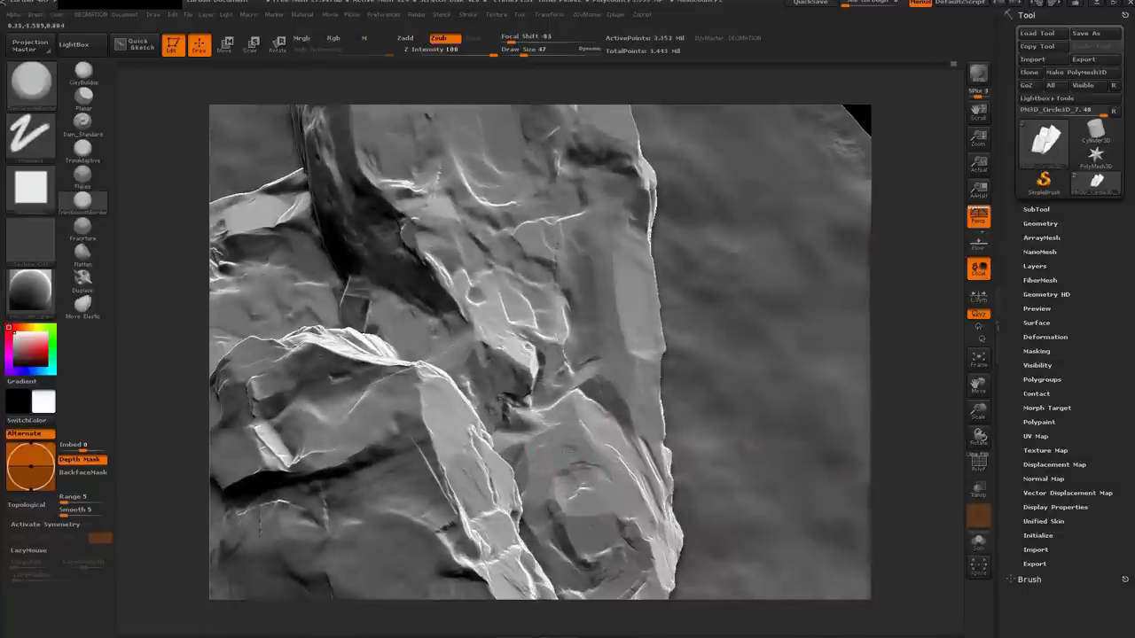
pyautogui.moveTo(568, 425)
pyautogui.mouseDown(button='right')
pyautogui.moveTo(600, 459)
pyautogui.moveTo(577, 452)
pyautogui.mouseUp(button='right')
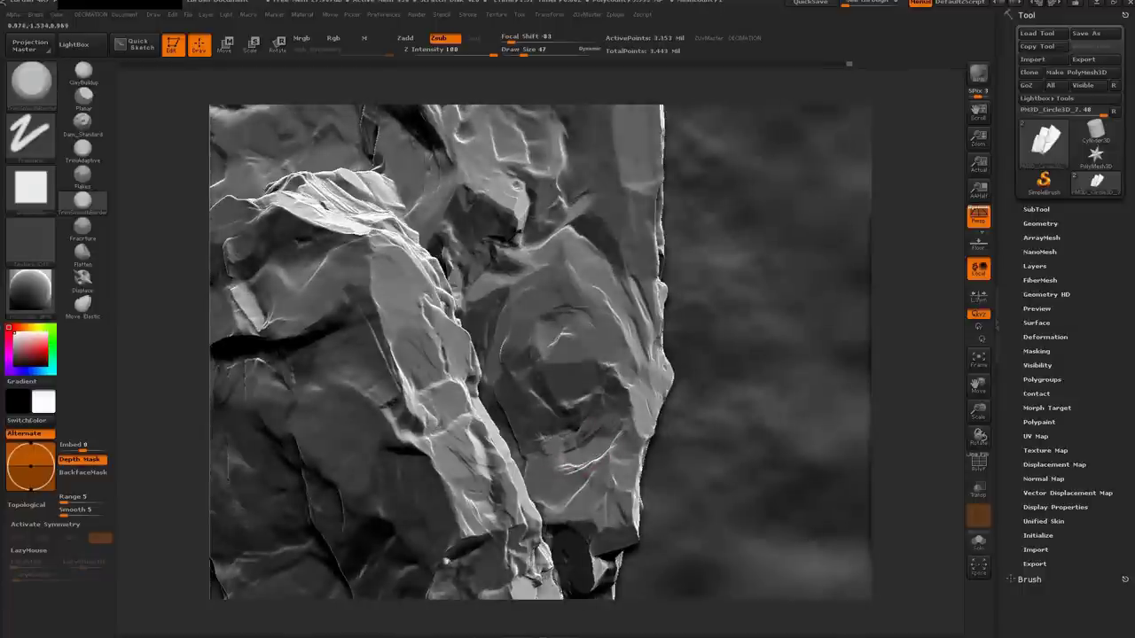
# Pick a carving brush, cut a notch into the lower slab face, then set size 42
pyautogui.press('space')
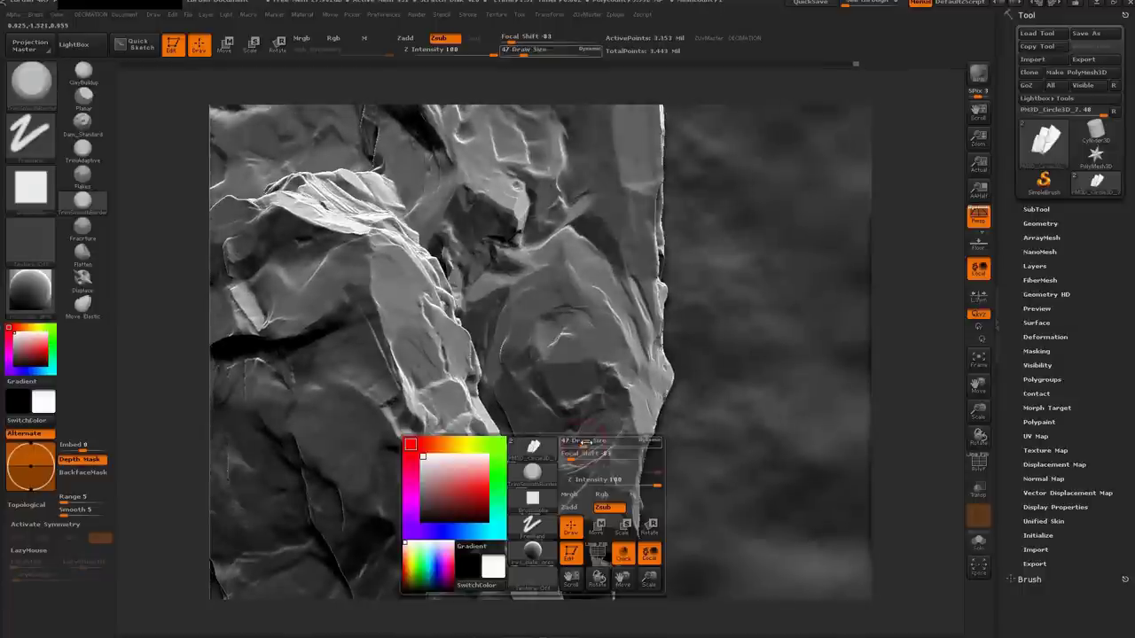
pyautogui.click(588, 398)
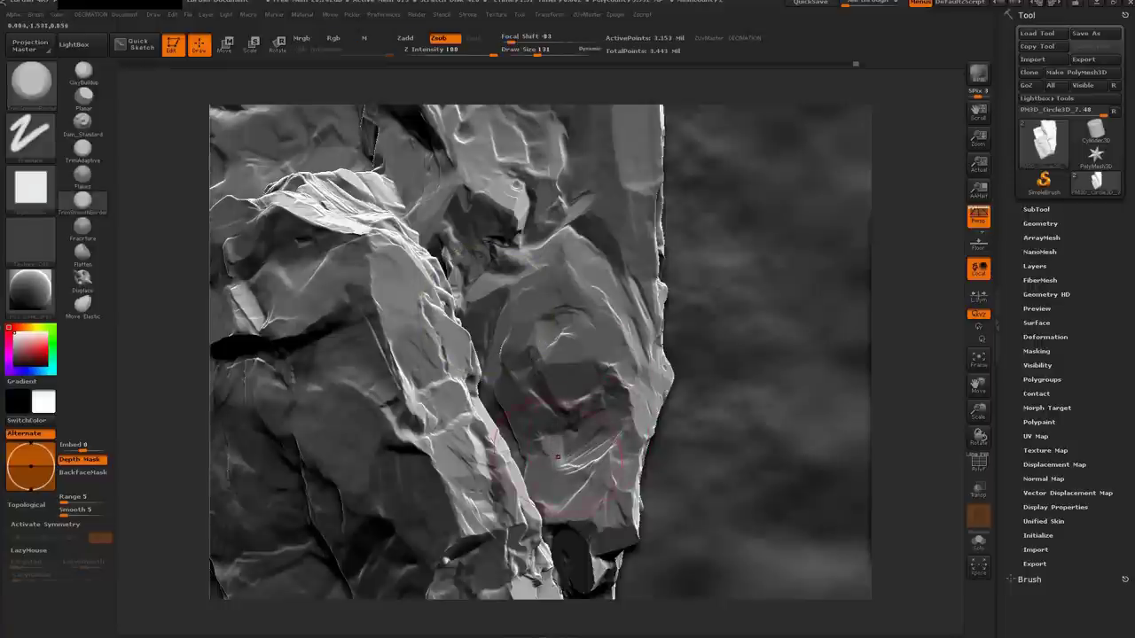
pyautogui.moveTo(545, 381)
pyautogui.mouseDown()
pyautogui.moveTo(588, 430)
pyautogui.moveTo(567, 424)
pyautogui.mouseUp()
pyautogui.press('space')
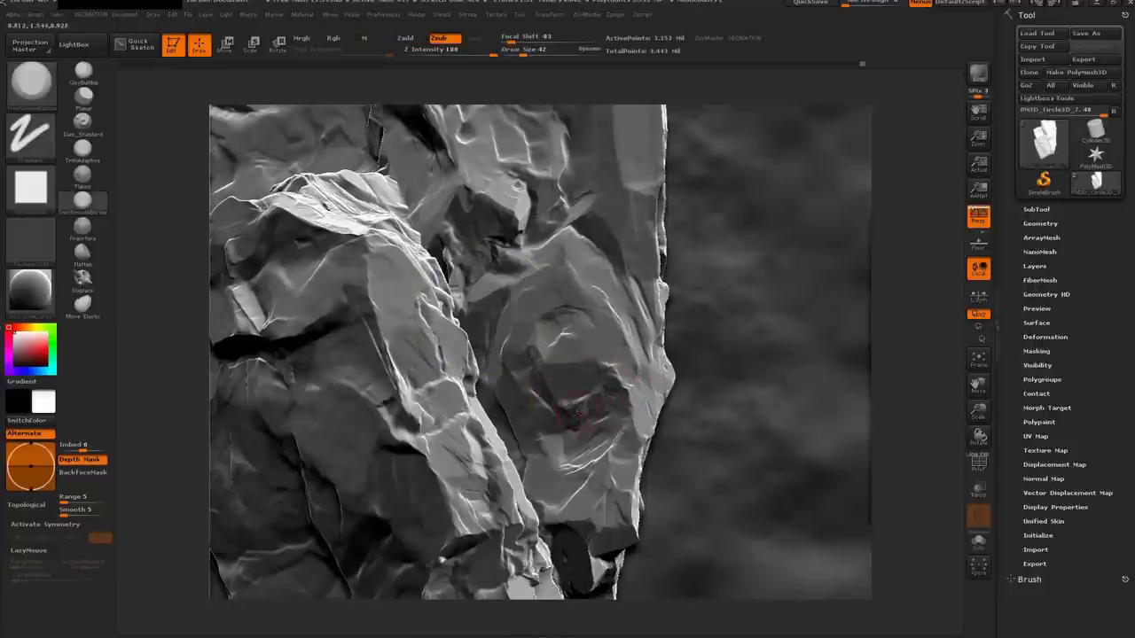
pyautogui.moveTo(589, 386)
pyautogui.mouseDown(button='right')
pyautogui.moveTo(543, 401)
pyautogui.moveTo(594, 365)
pyautogui.mouseUp(button='right')
# Set the brush draw size to 118 and turn the rock to a different angle
pyautogui.press('space')
pyautogui.moveTo(625, 348); pyautogui.dragTo(646, 348)
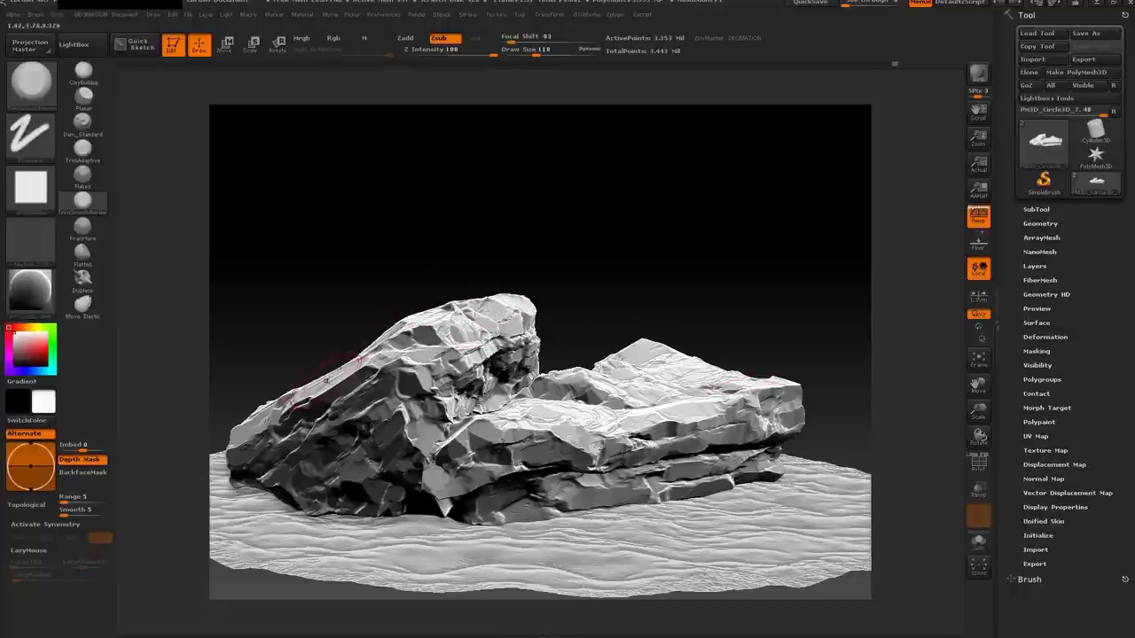
pyautogui.moveTo(515, 326)
pyautogui.mouseDown()
pyautogui.moveTo(600, 350)
pyautogui.moveTo(560, 352)
pyautogui.moveTo(702, 278)
pyautogui.mouseUp()
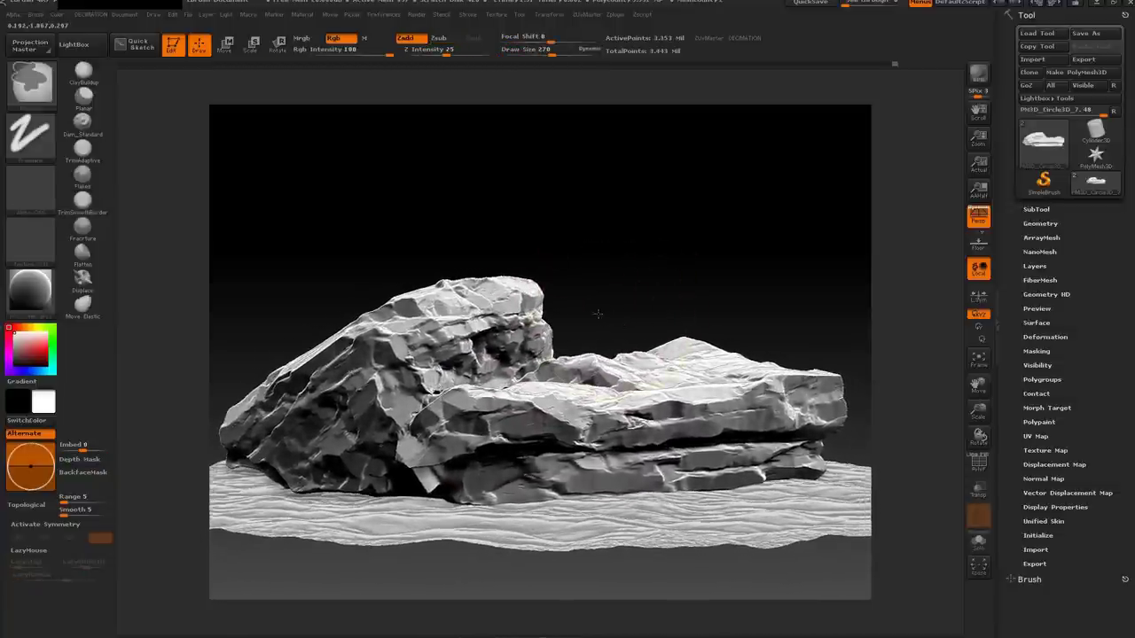